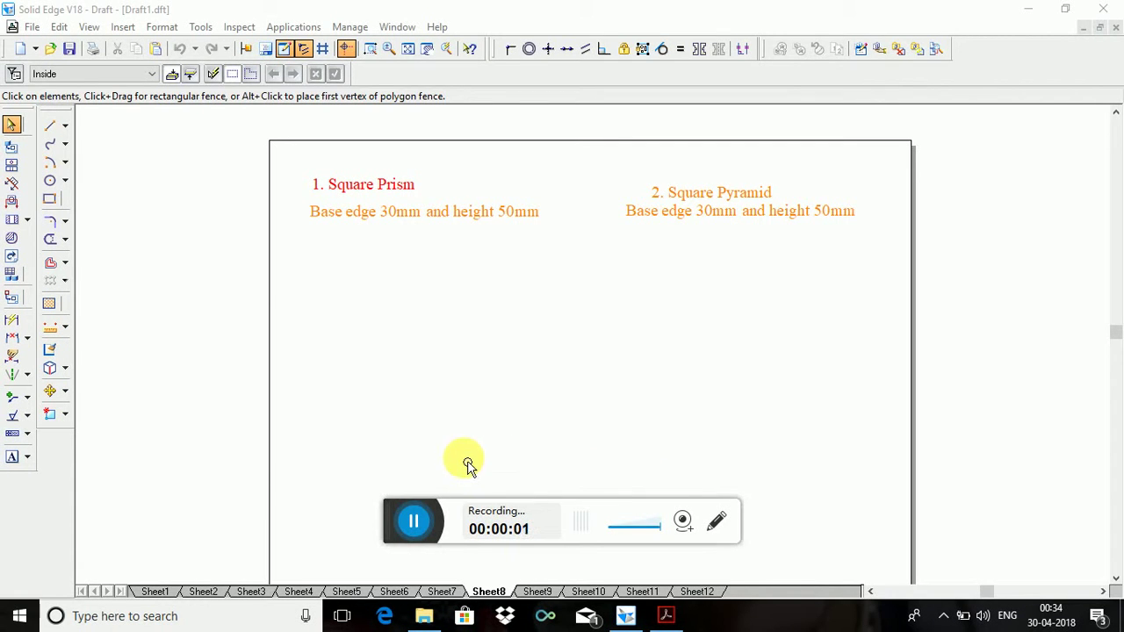
Review the solids and their dimensions on Sheet9 through Sheet12 and return to Sheet8.
left_click_drag(397, 509, 369, 619)
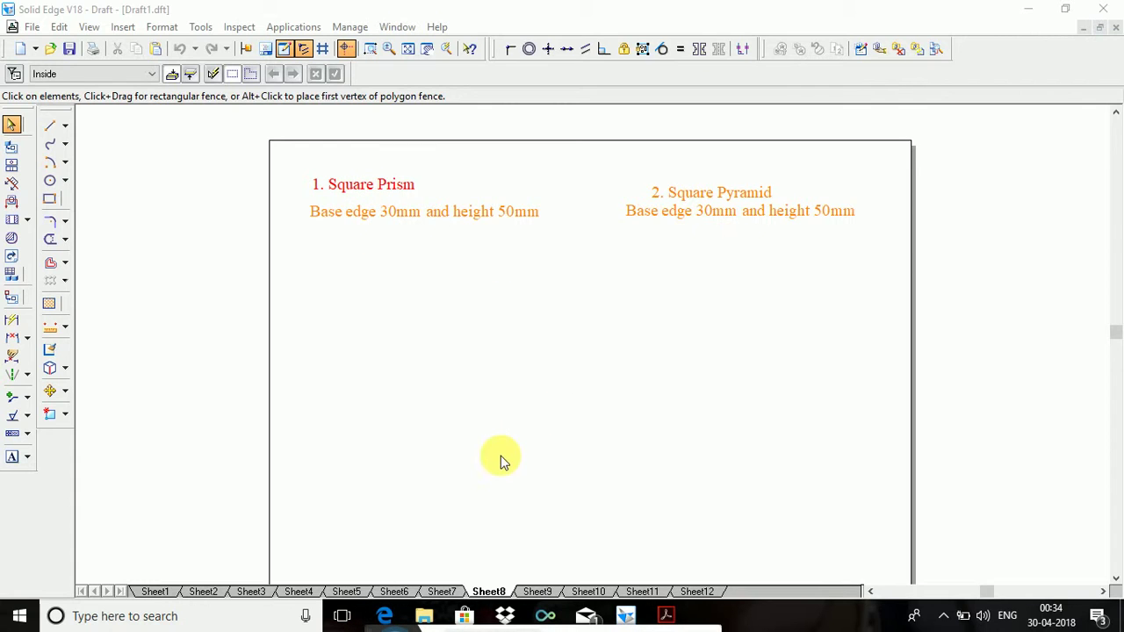
left_click(534, 593)
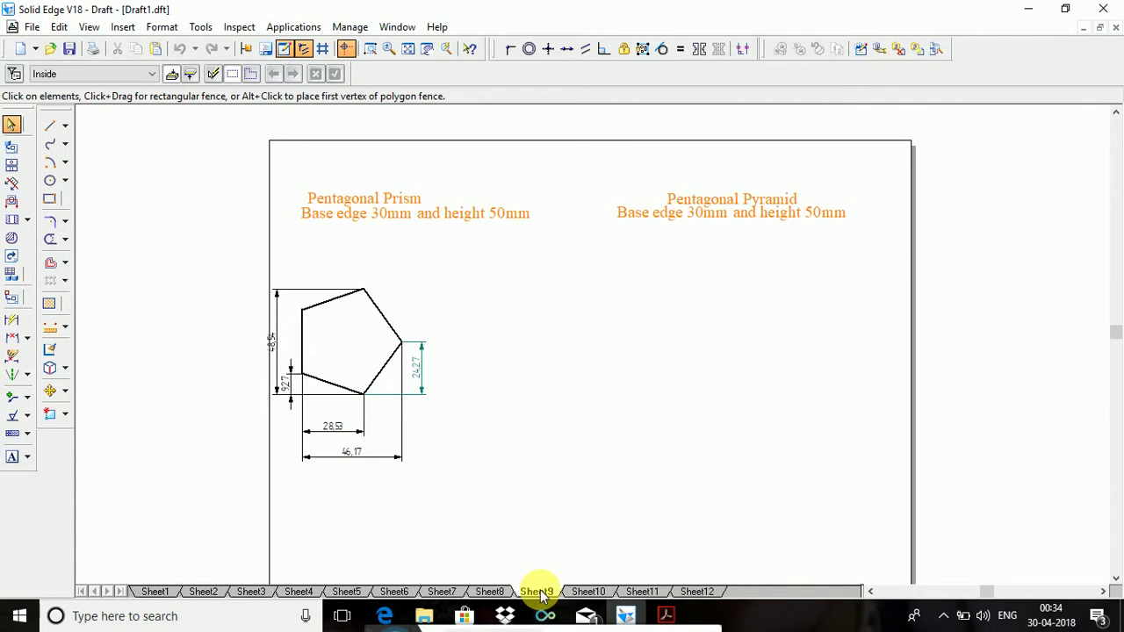
left_click(585, 593)
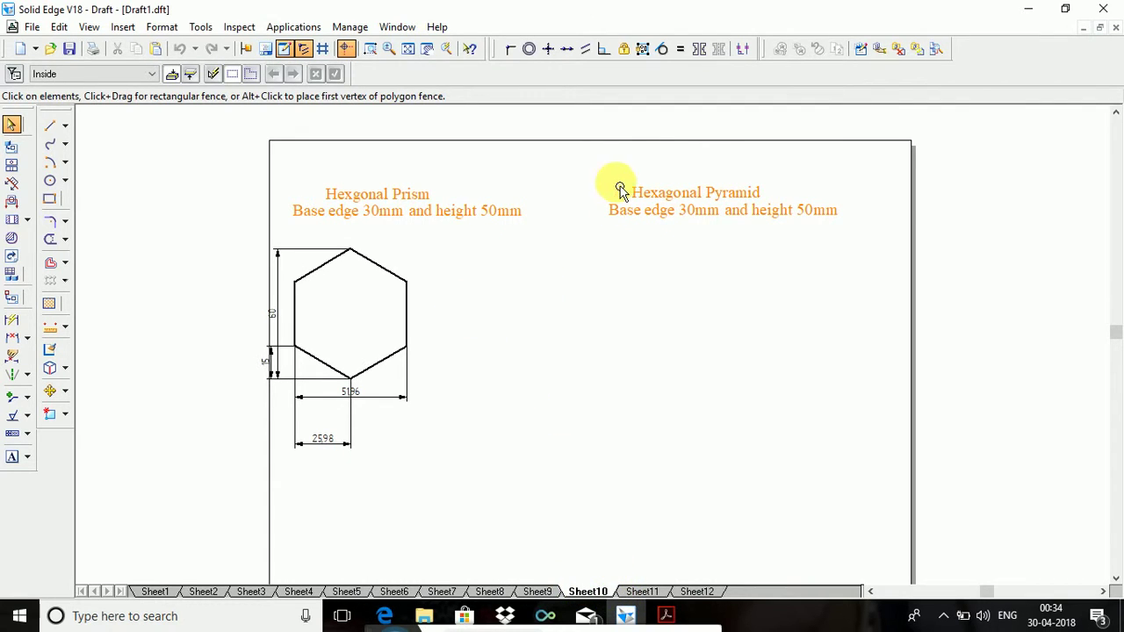
left_click(648, 592)
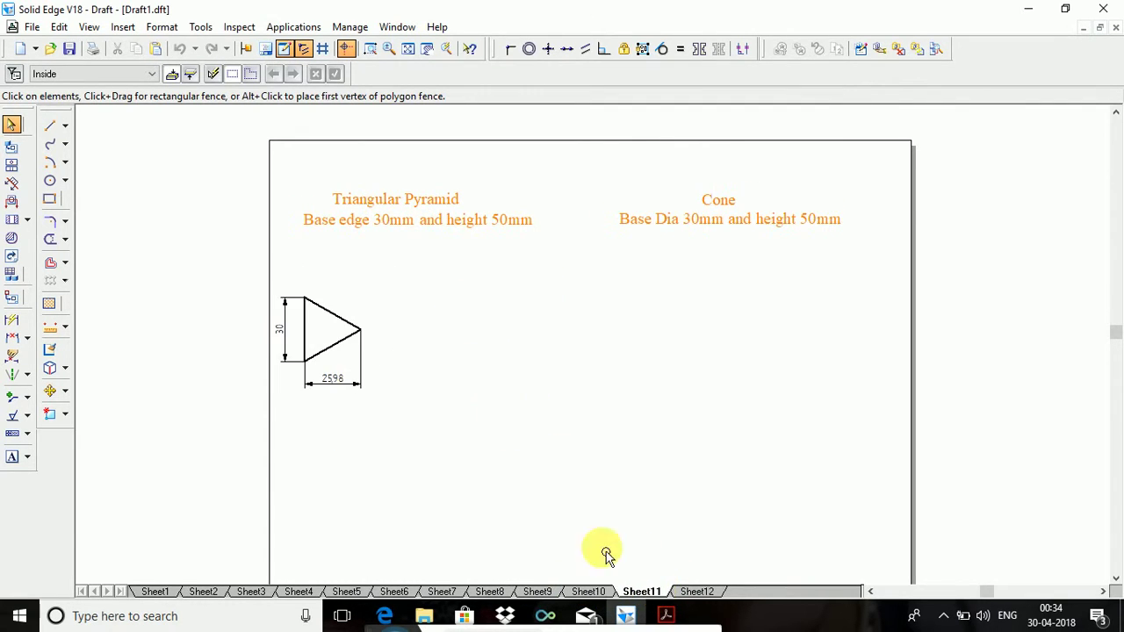
left_click(702, 592)
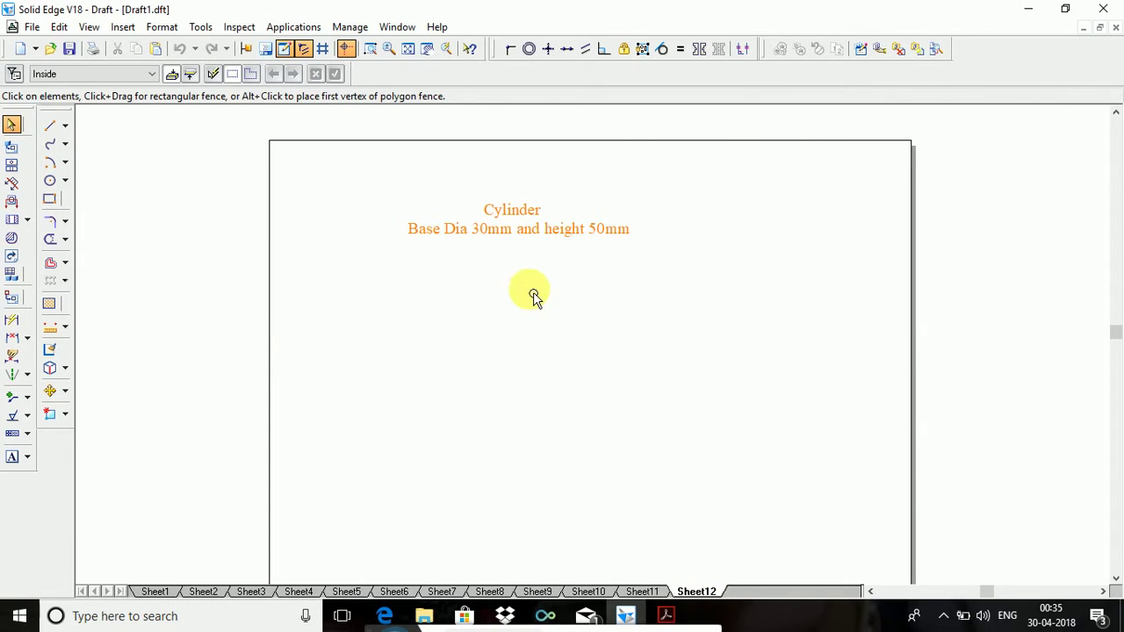
left_click(492, 591)
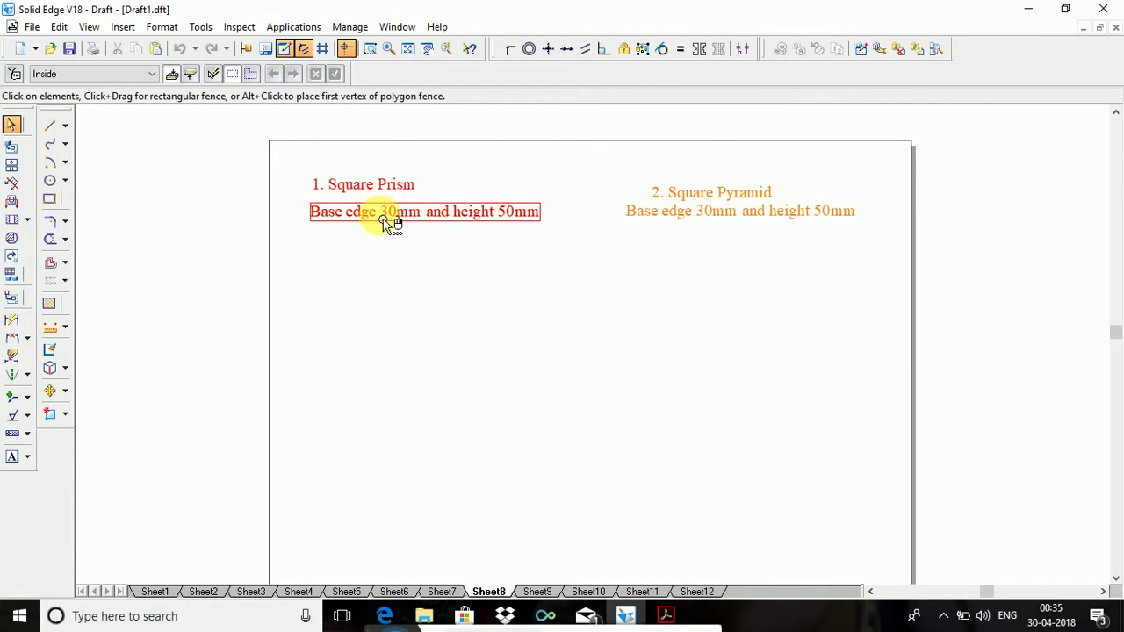
Draw the first base edge of the square prism below its heading as a 30 mm line at 30°.
left_click(49, 128)
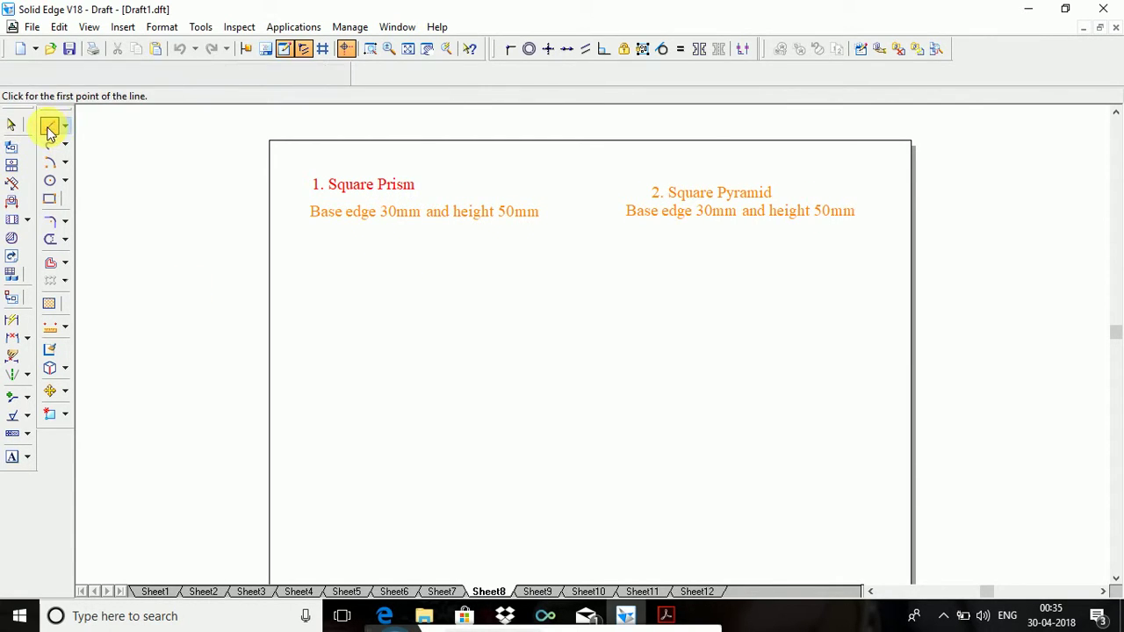
left_click(452, 449)
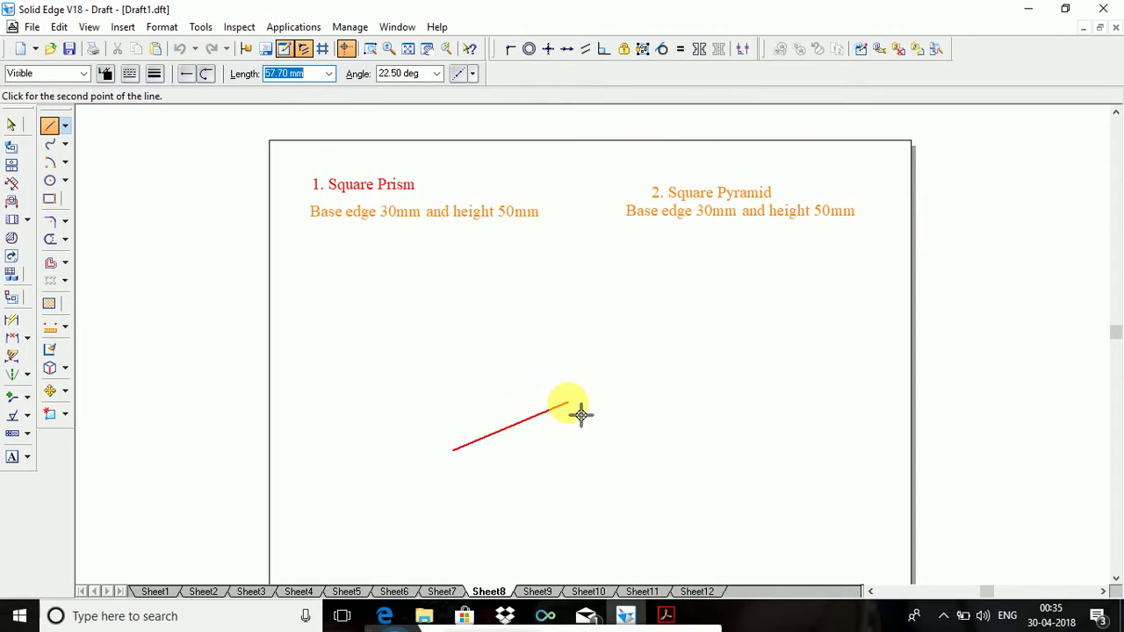
type("30")
key("Tab")
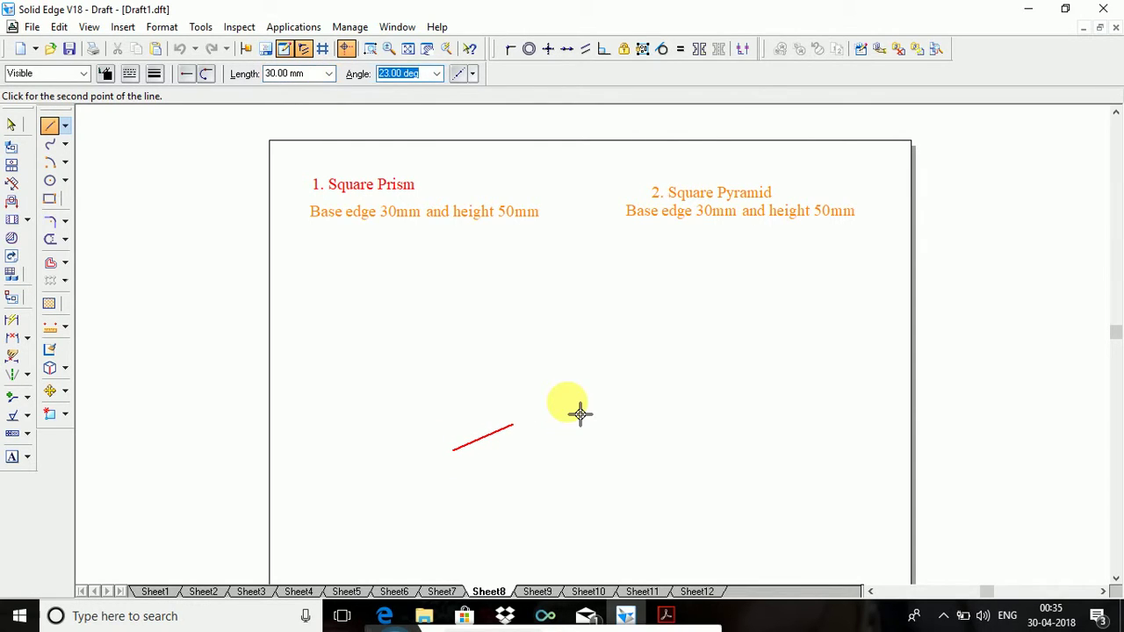
type("30")
key("Return")
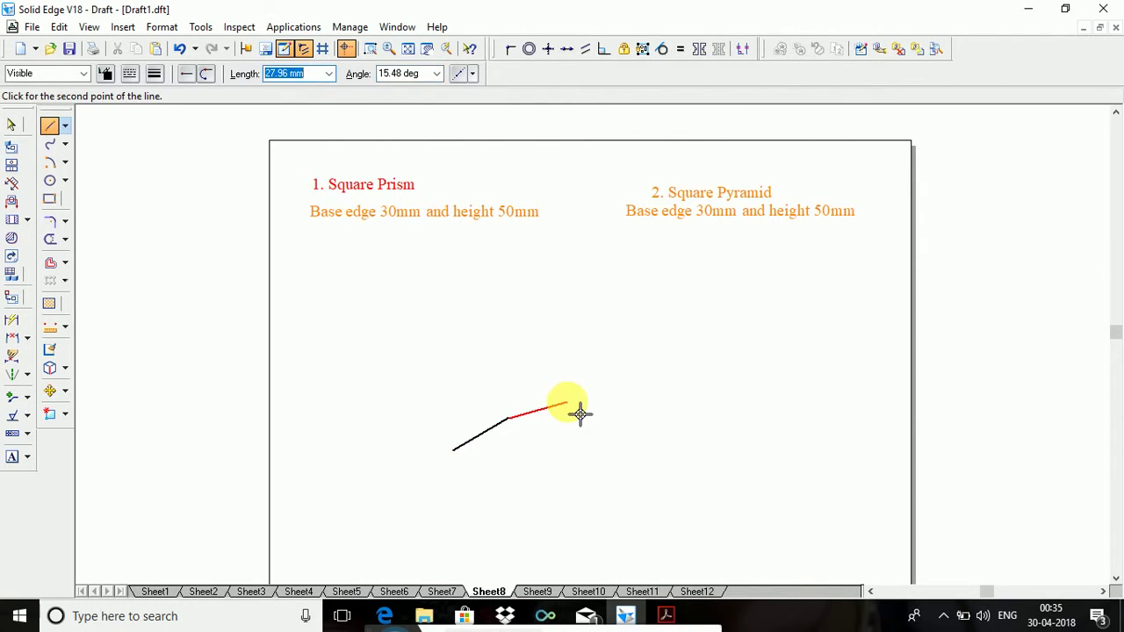
Complete the prism's rhombus base with 30 mm lines at 150° and -150° and a closing line to the start point.
type("3150")
key("Return")
type("3")
type("-15")
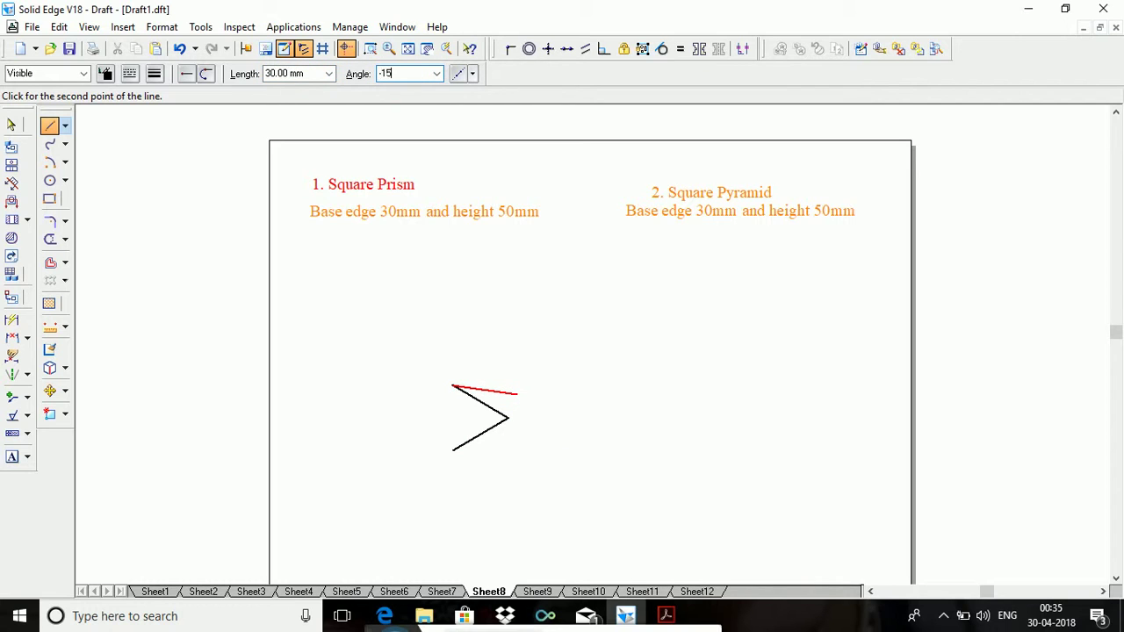
type("0")
key("Return")
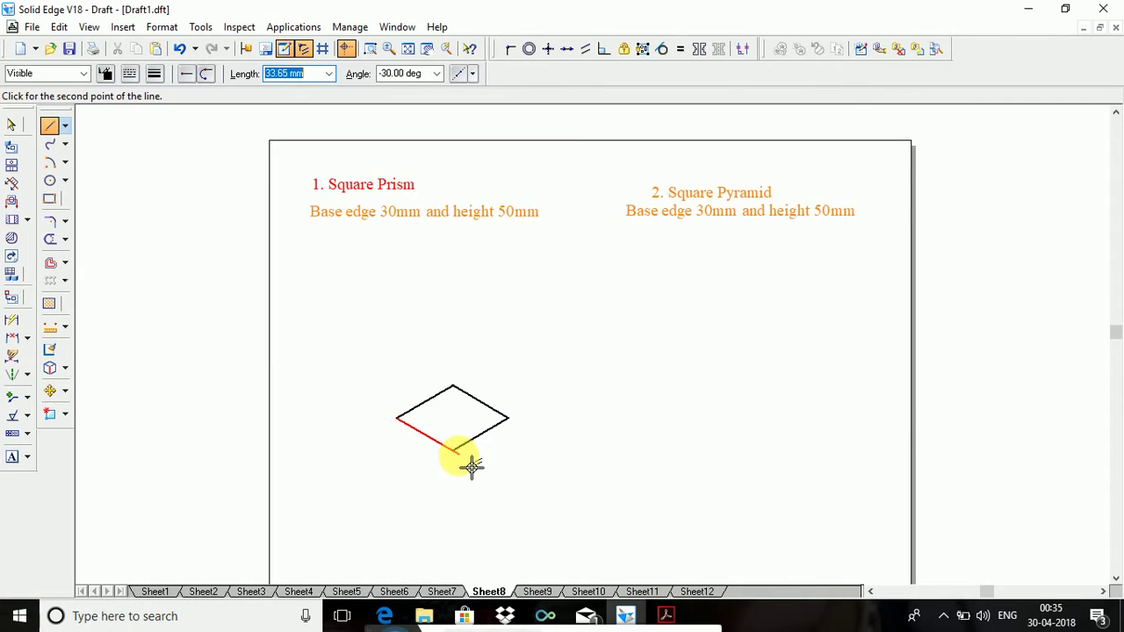
left_click(469, 462)
Draw a 50 mm vertical line upward at 90° from the left corner of the prism's base.
left_click(48, 126)
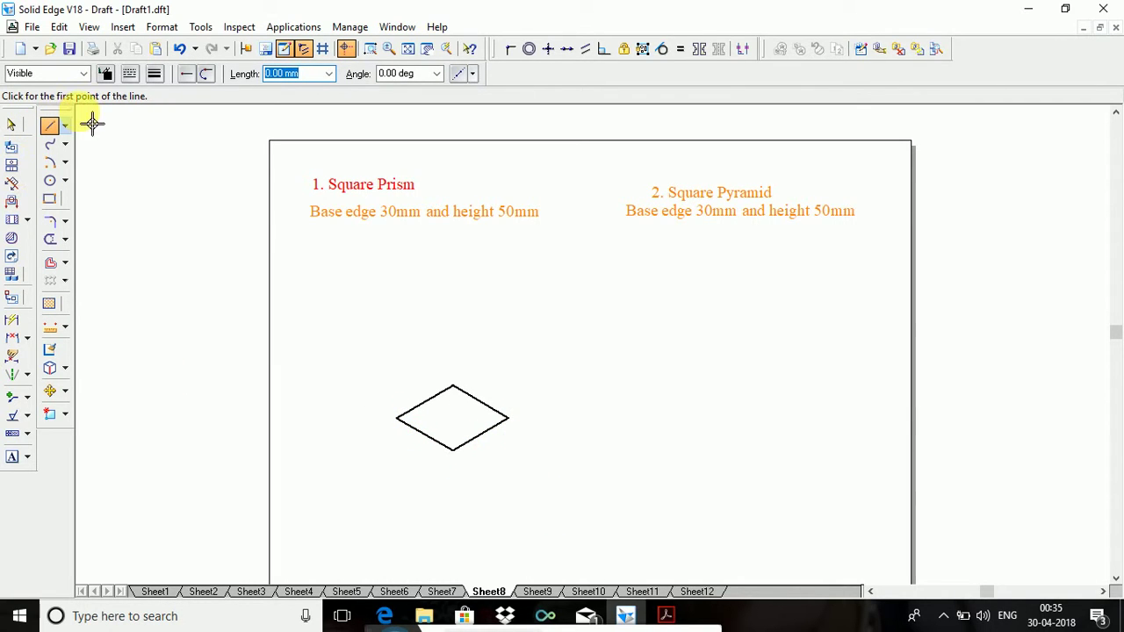
left_click(468, 462)
right_click(385, 440)
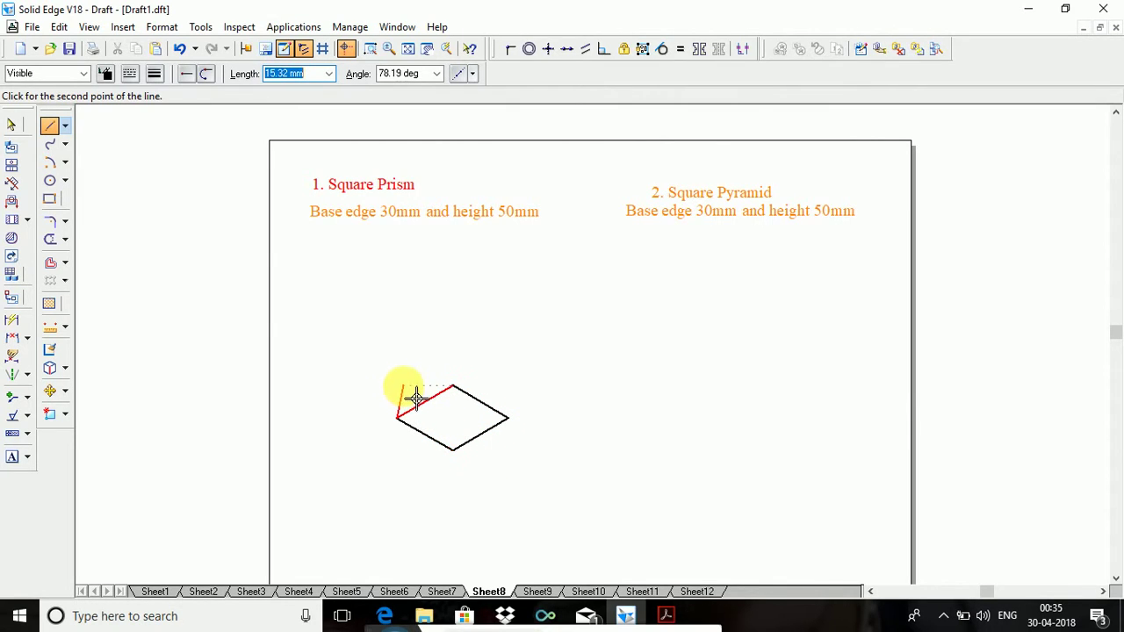
type("50")
key("Tab")
key("Tab")
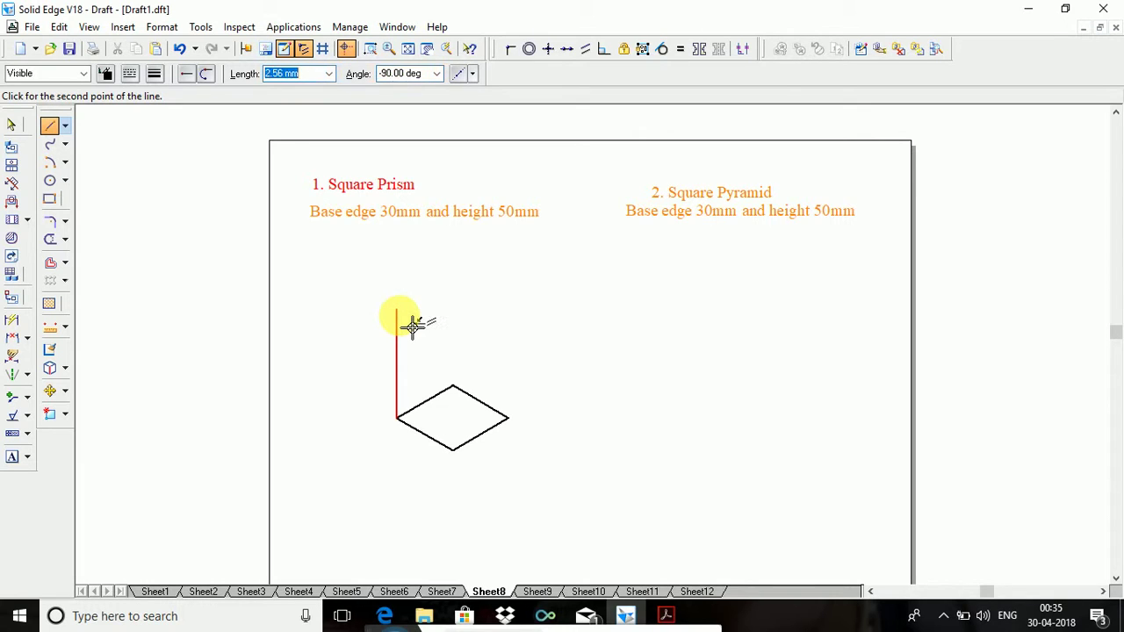
left_click(412, 326)
right_click(474, 341)
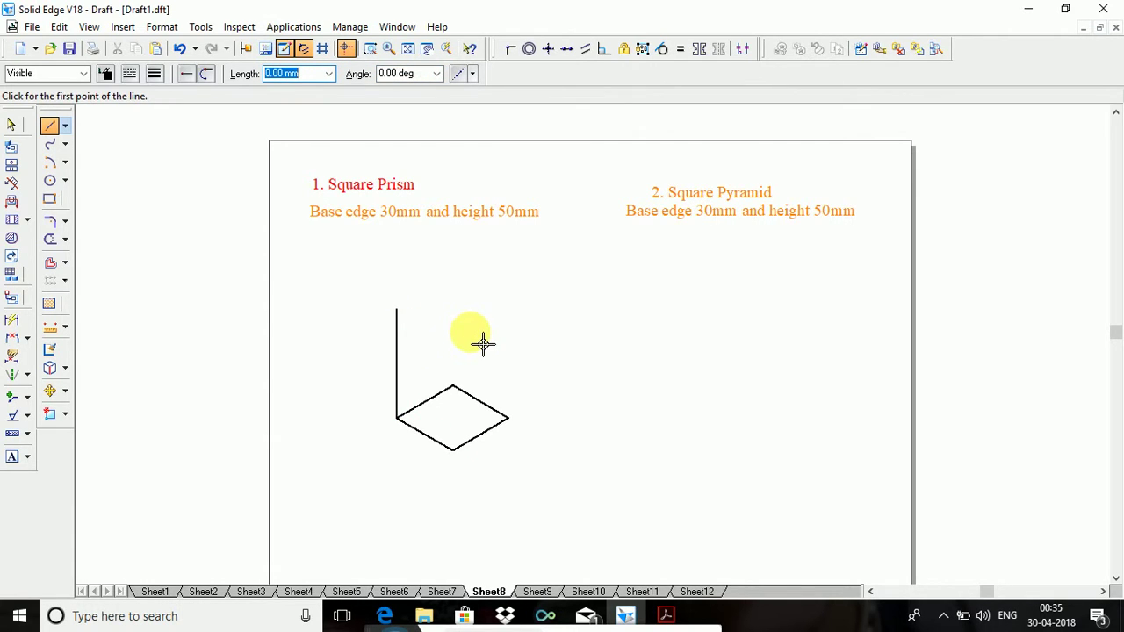
Copy the rhombus base from its left corner to the upper end of the vertical line as the prism's top face.
left_click(12, 126)
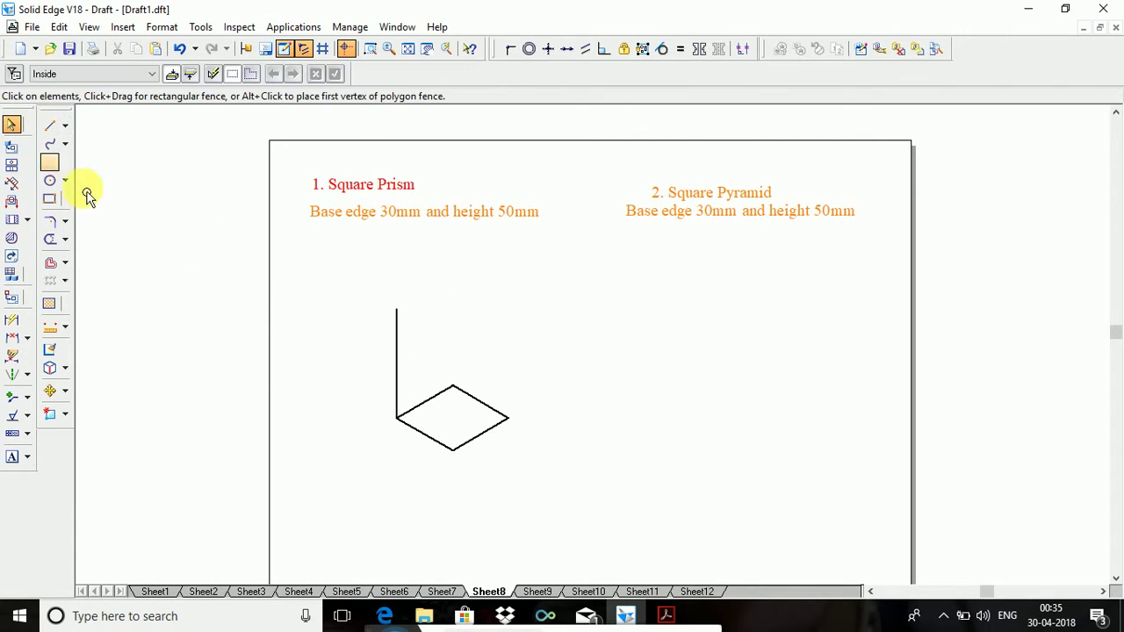
left_click(375, 383)
left_click(50, 391)
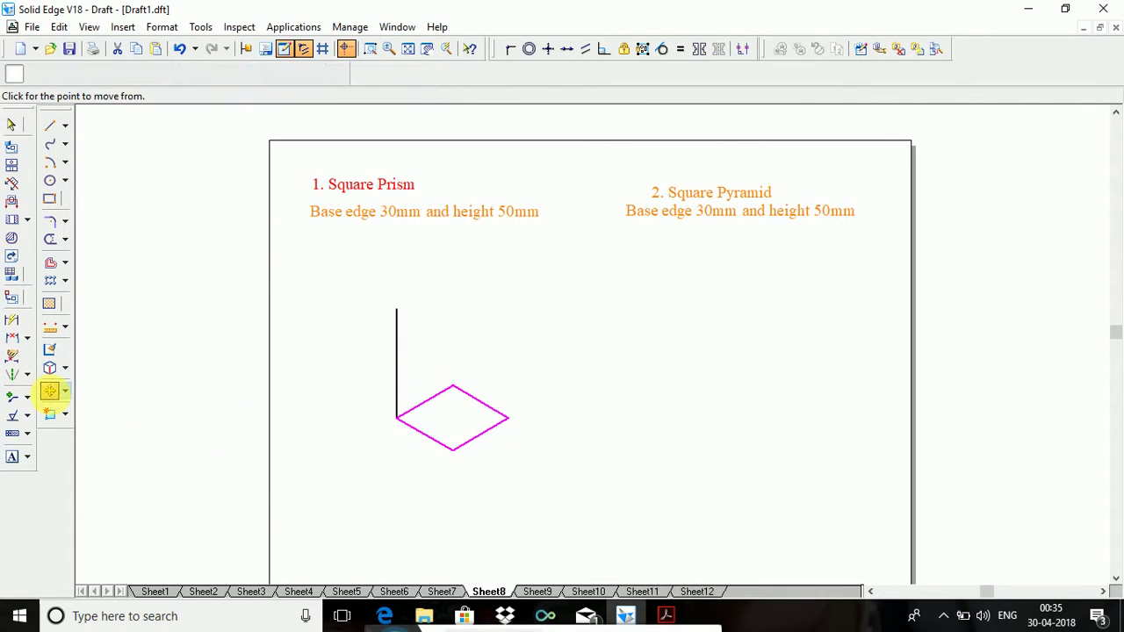
left_click(407, 427)
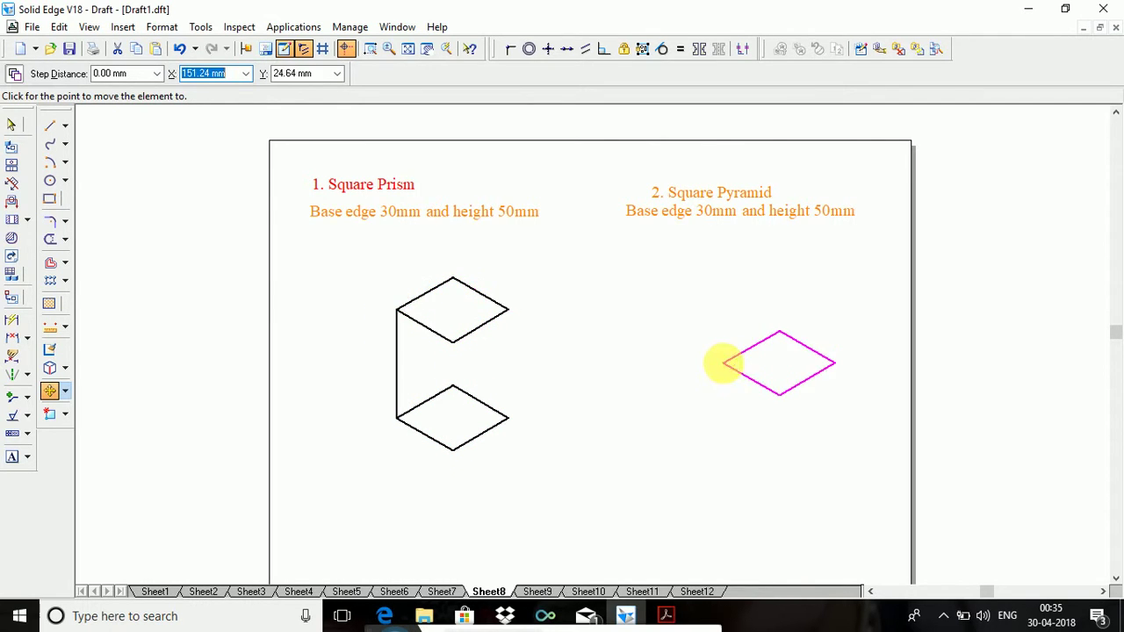
key("Escape")
Copy the 50 mm vertical edge to the other corners of the prism's base.
left_click(397, 360)
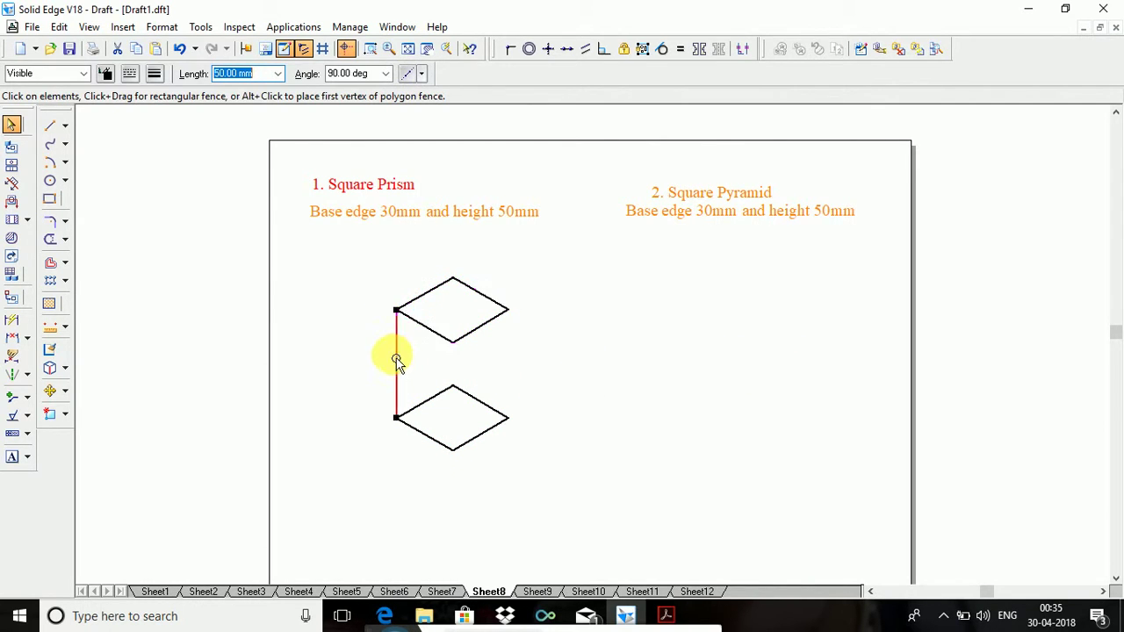
left_click(50, 391)
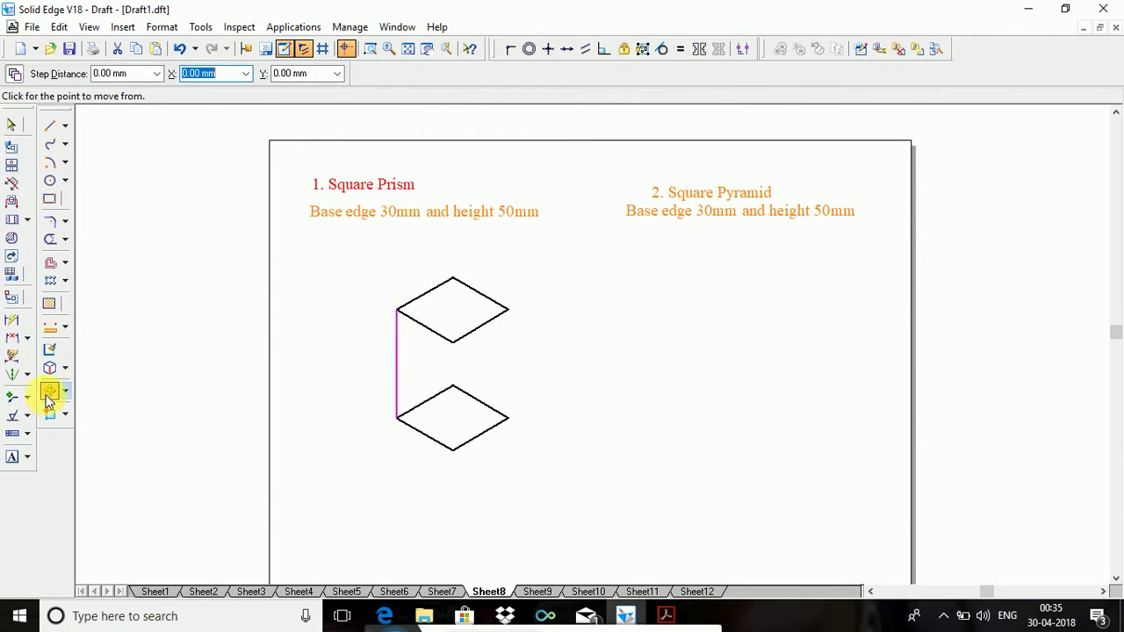
left_click(409, 426)
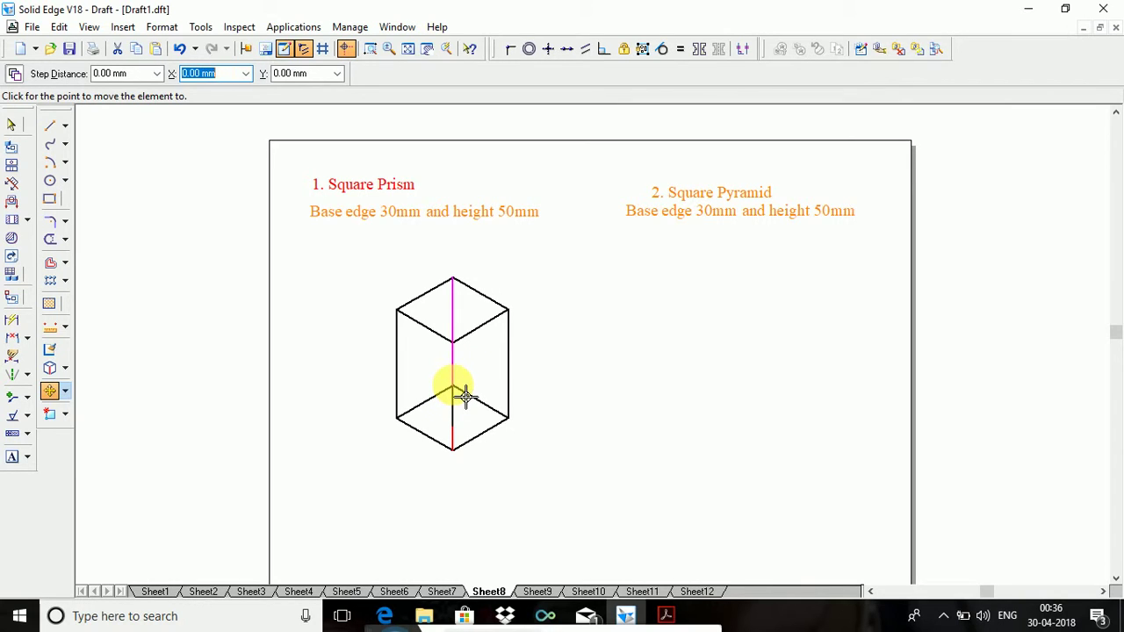
key("Escape")
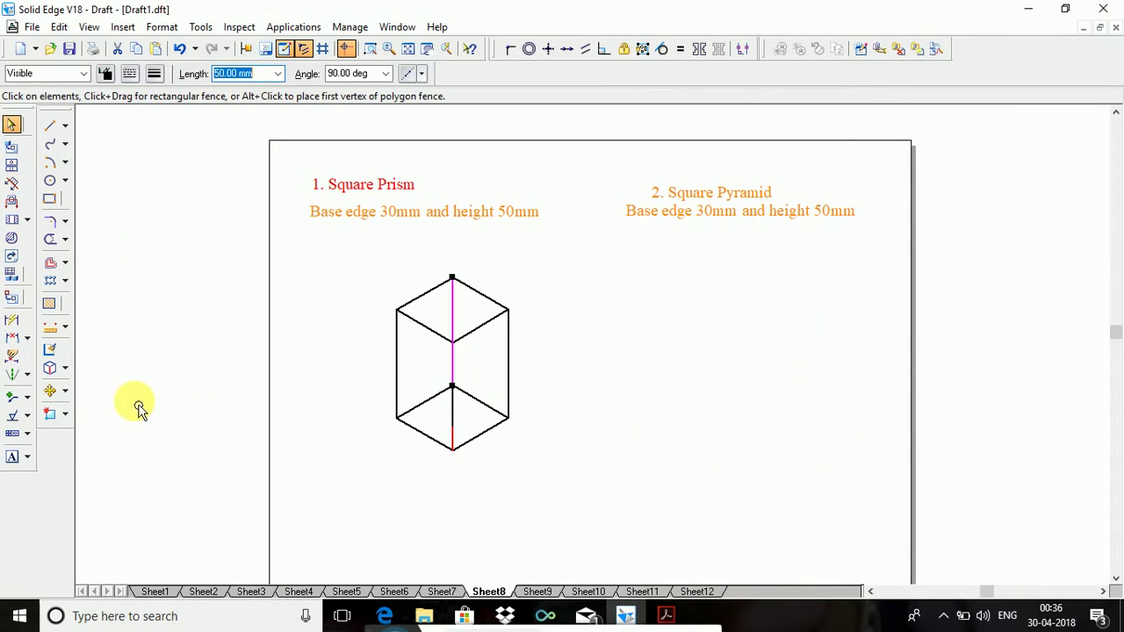
key("Escape")
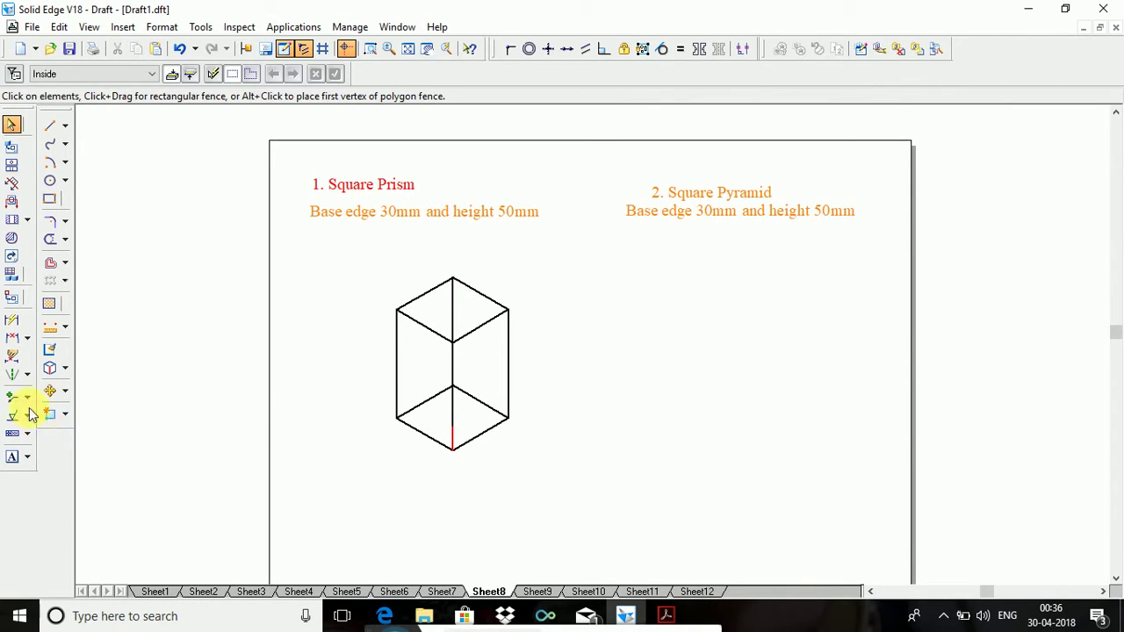
Trim away the prism's hidden edges at the back of the base and across the top face.
left_click(51, 239)
left_click_drag(427, 411, 501, 410)
left_click(458, 312)
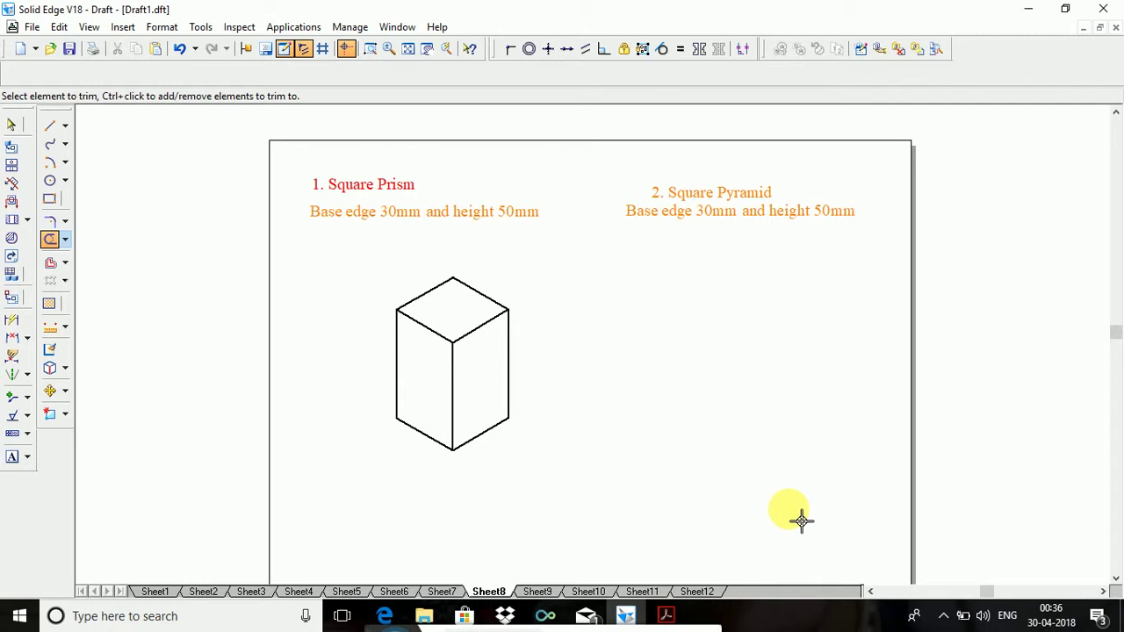
Draw the first base edge of the square pyramid below its heading as a 30 mm line at 30°.
left_click(47, 128)
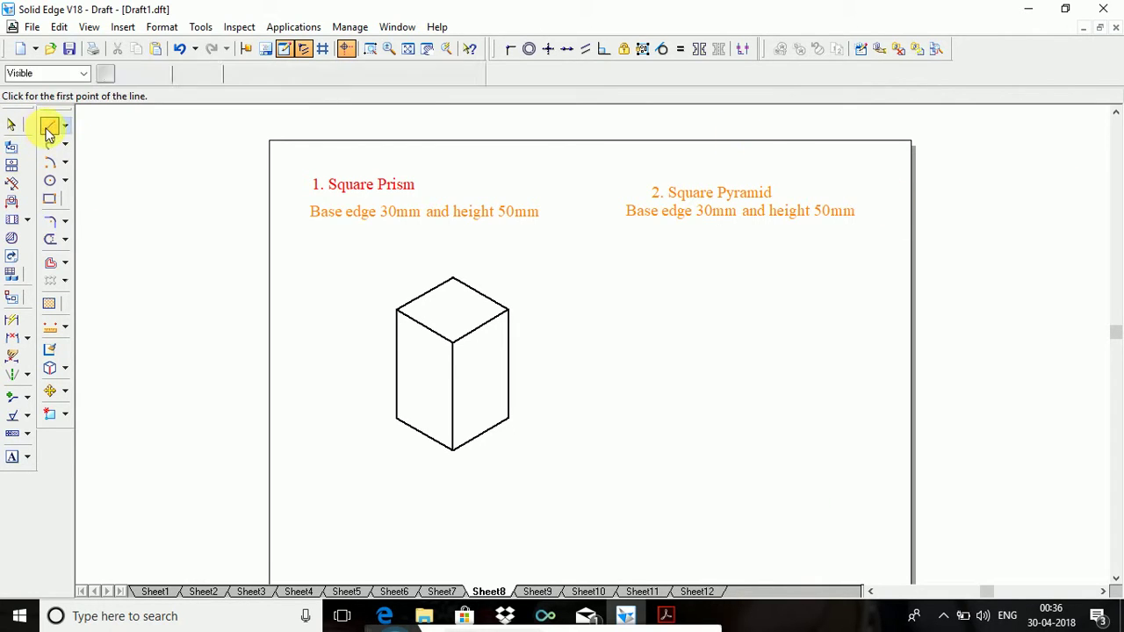
left_click(737, 426)
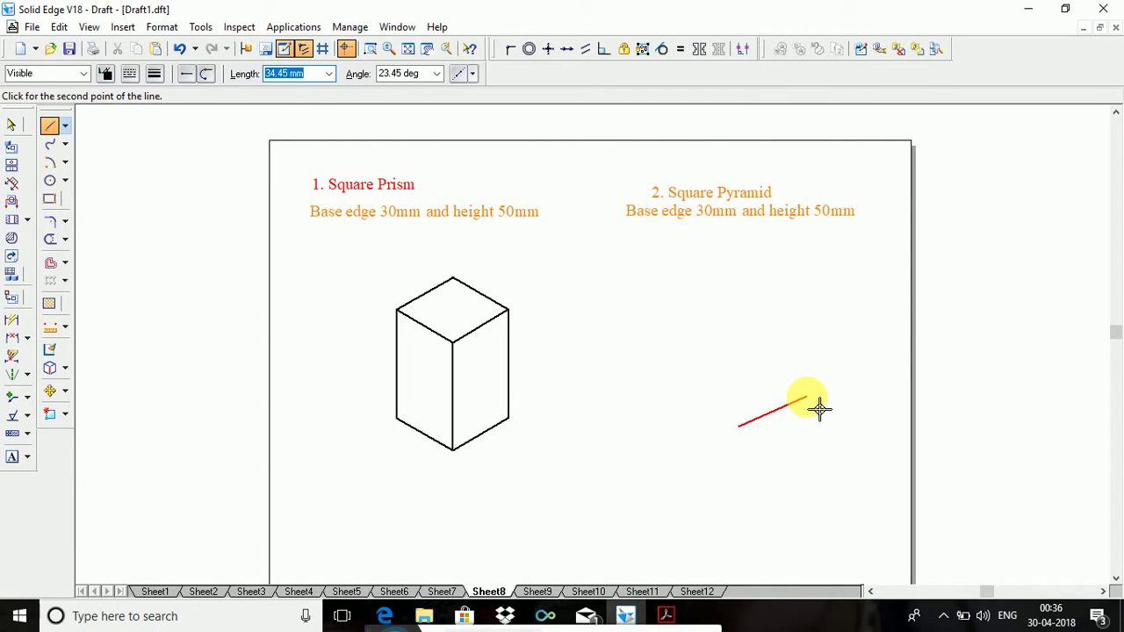
type("30")
key("Tab")
type("30")
key("Return")
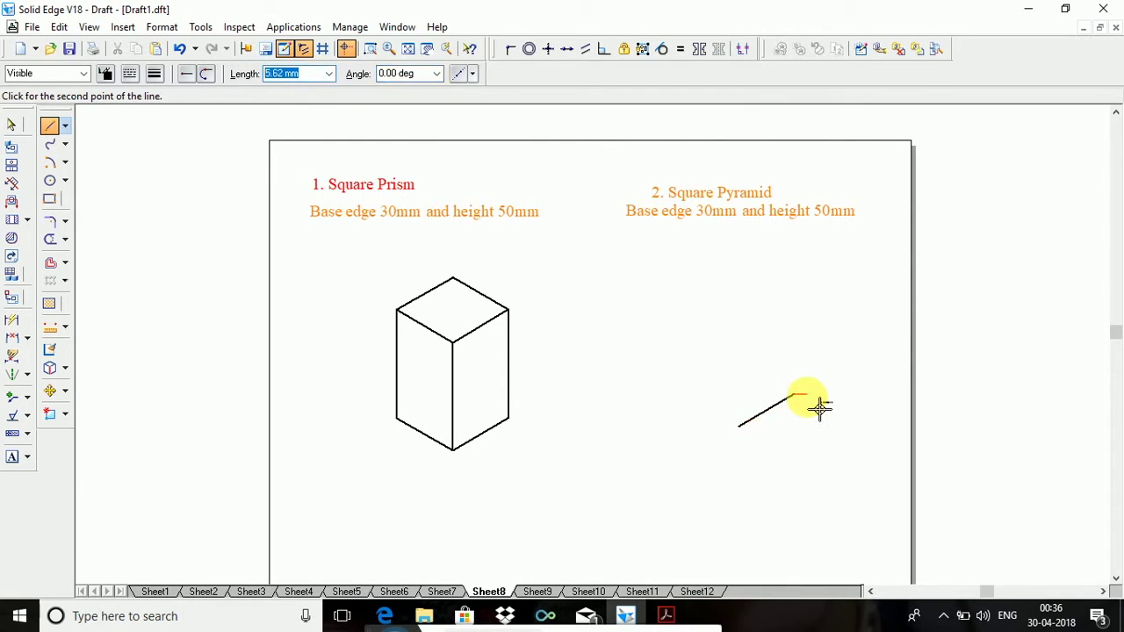
Complete the pyramid's rhombus base with 30 mm lines at 150° and -150° and close it at the start point.
type("30")
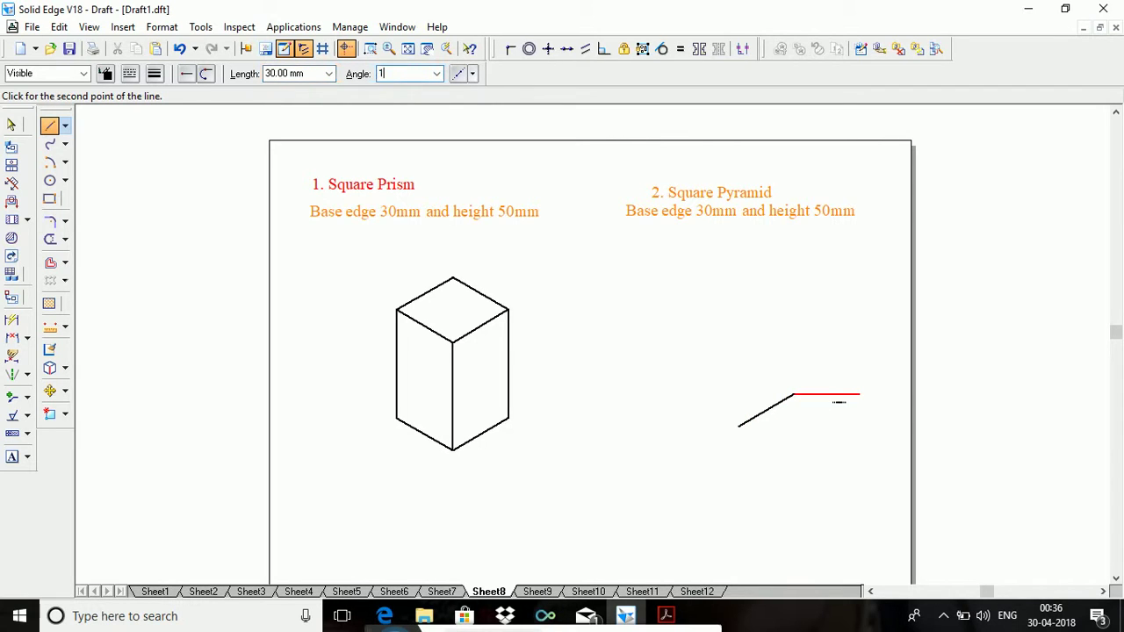
left_click(808, 394)
type("30-150")
key("Return")
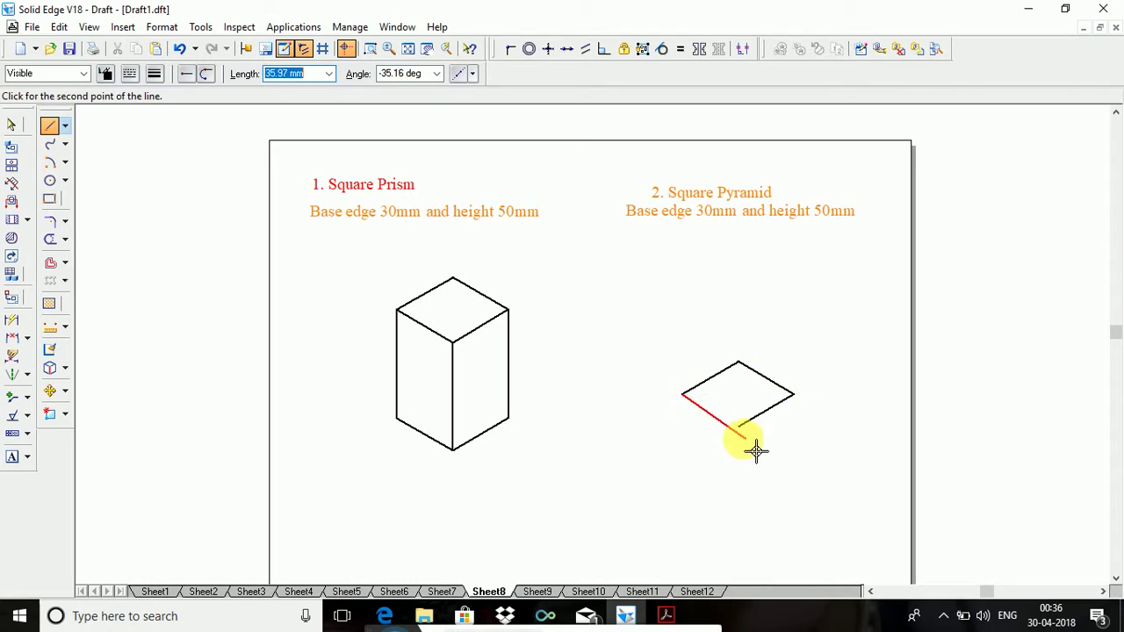
left_click(748, 433)
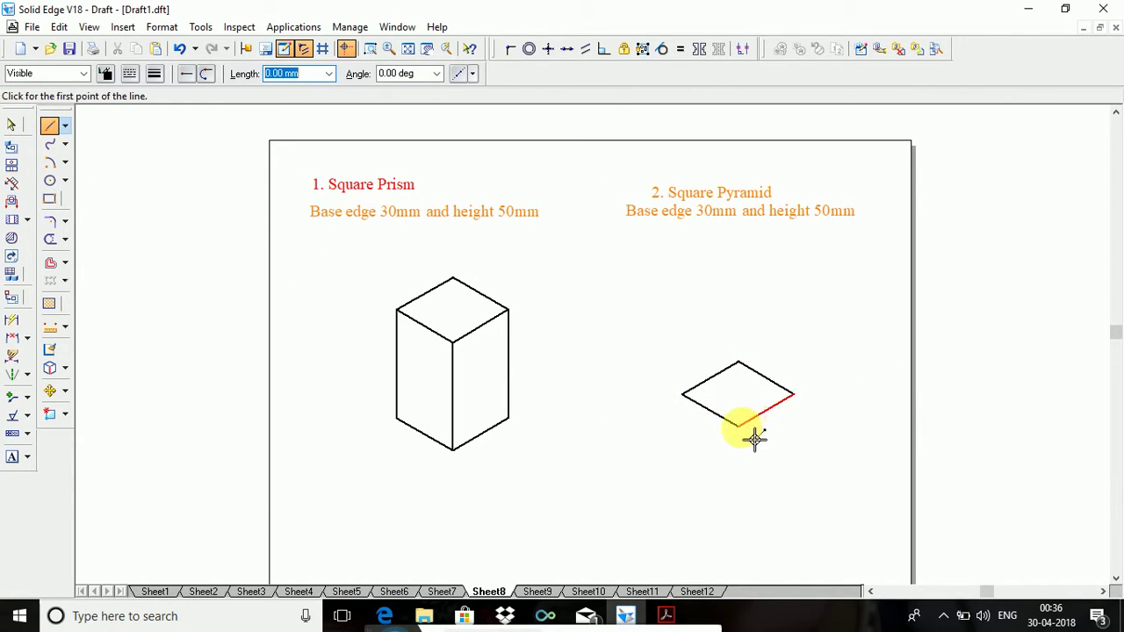
Draw two crossing lines joining the midpoints of opposite edges of the pyramid's base to locate its centre.
left_click(721, 422)
left_click(712, 420)
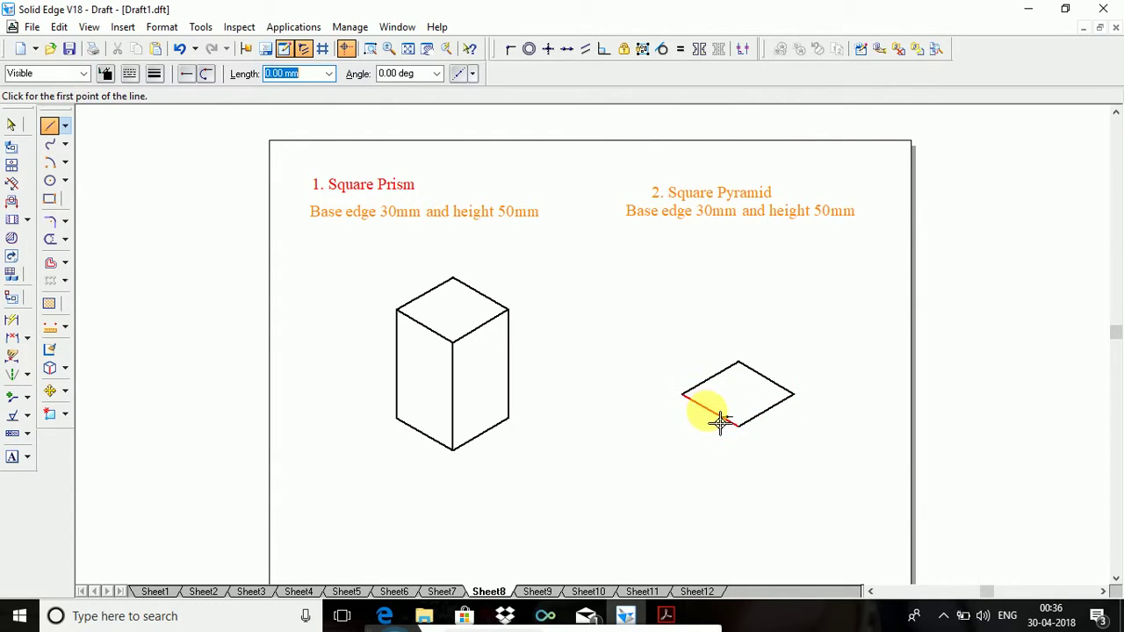
left_click(720, 422)
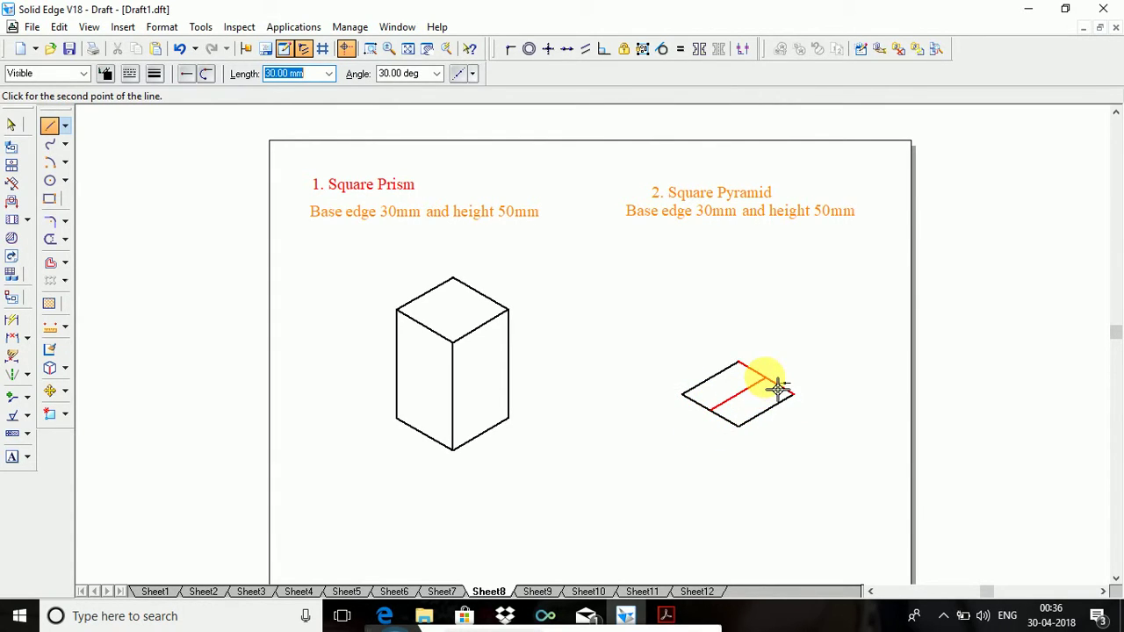
left_click(778, 386)
left_click(769, 413)
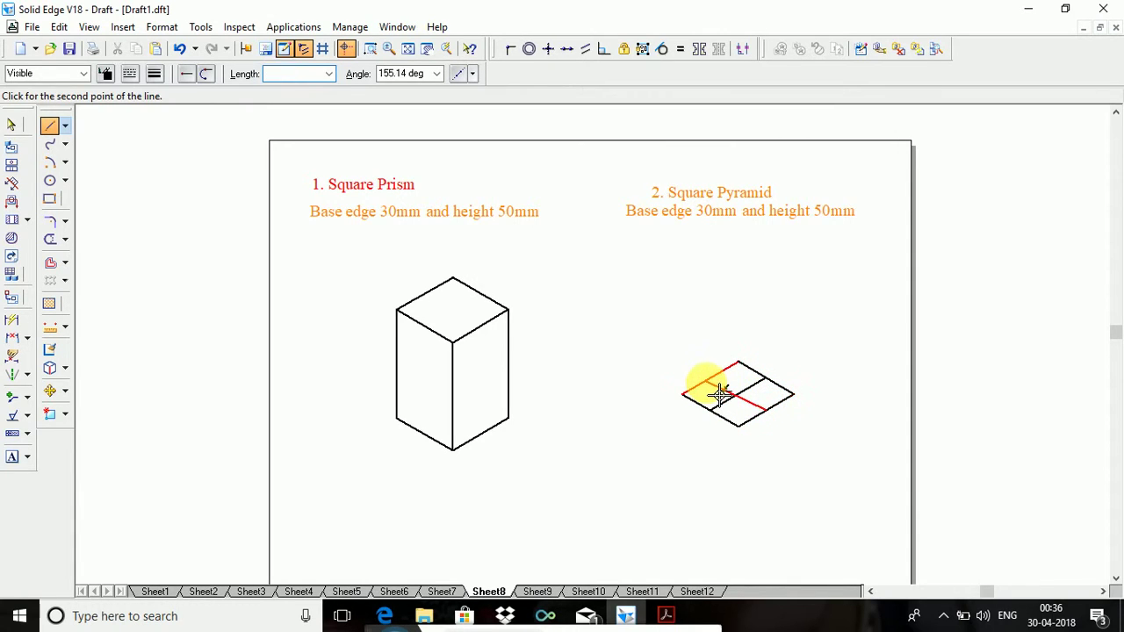
left_click(718, 384)
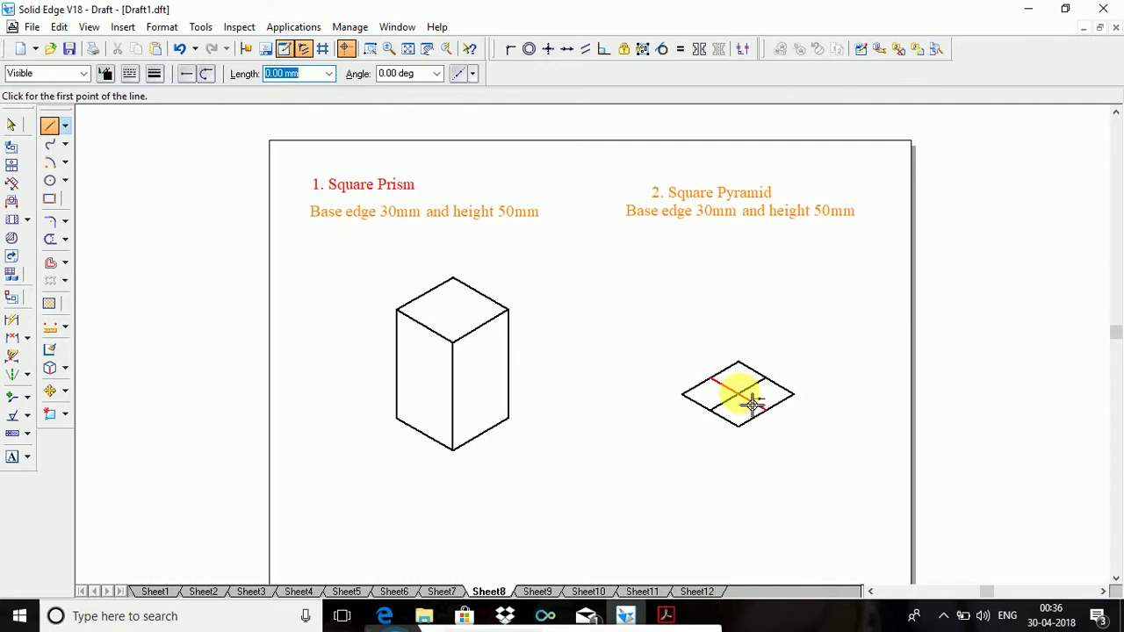
Trim away the upper-left segment of the base's centre lines and draw a 50 mm vertical axis from the base's centre.
left_click(50, 239)
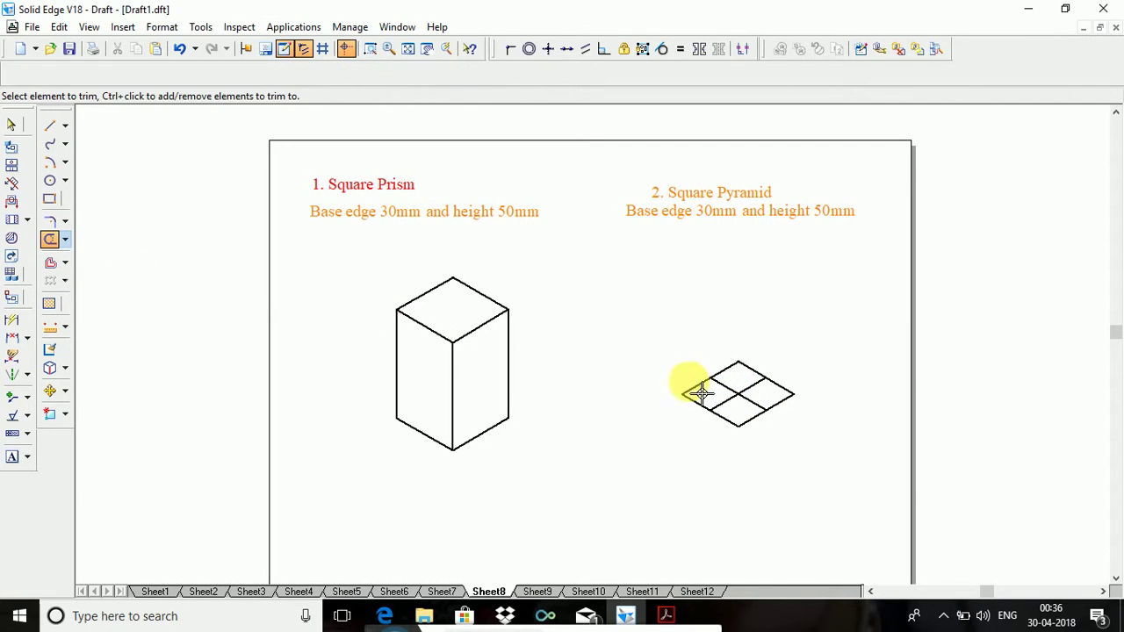
left_click(725, 388)
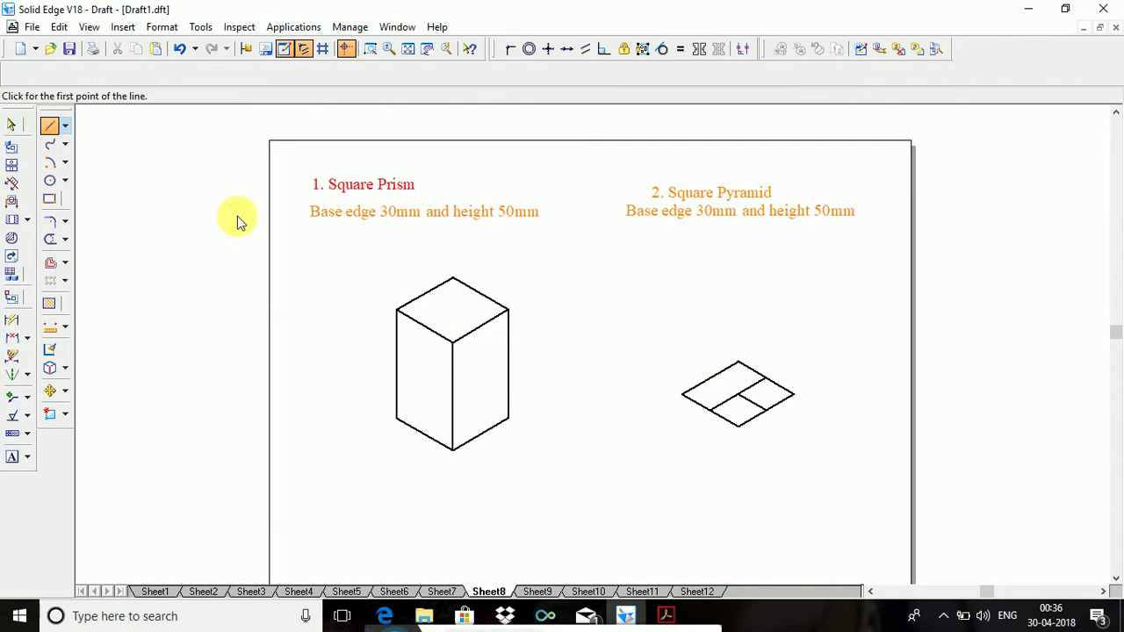
left_click(51, 127)
left_click(737, 394)
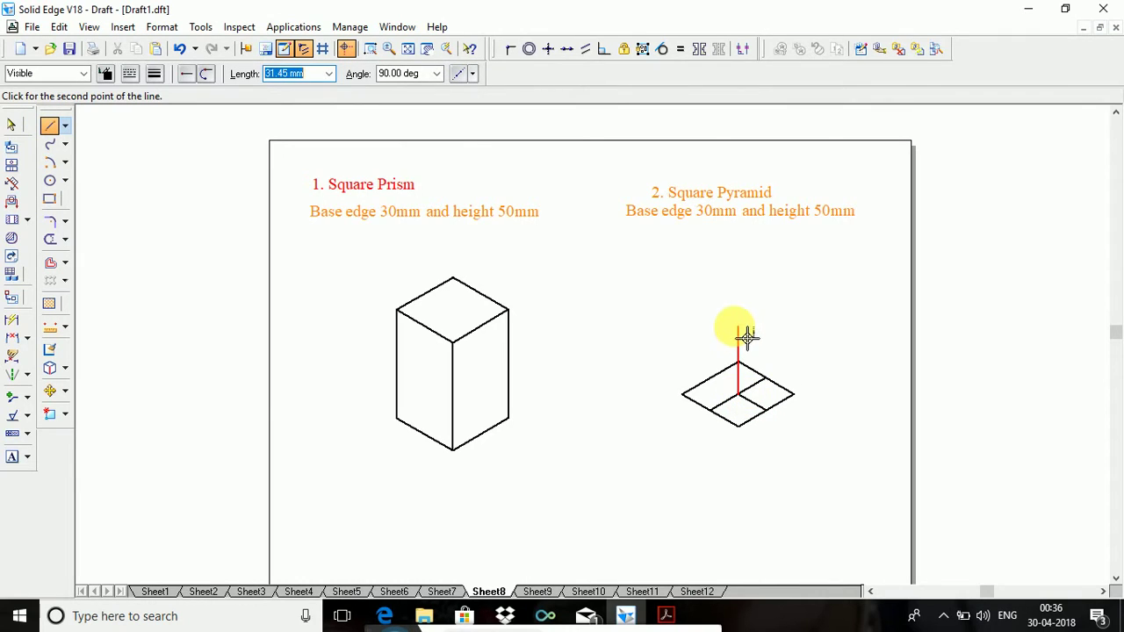
type("50")
key("Return")
left_click(748, 319)
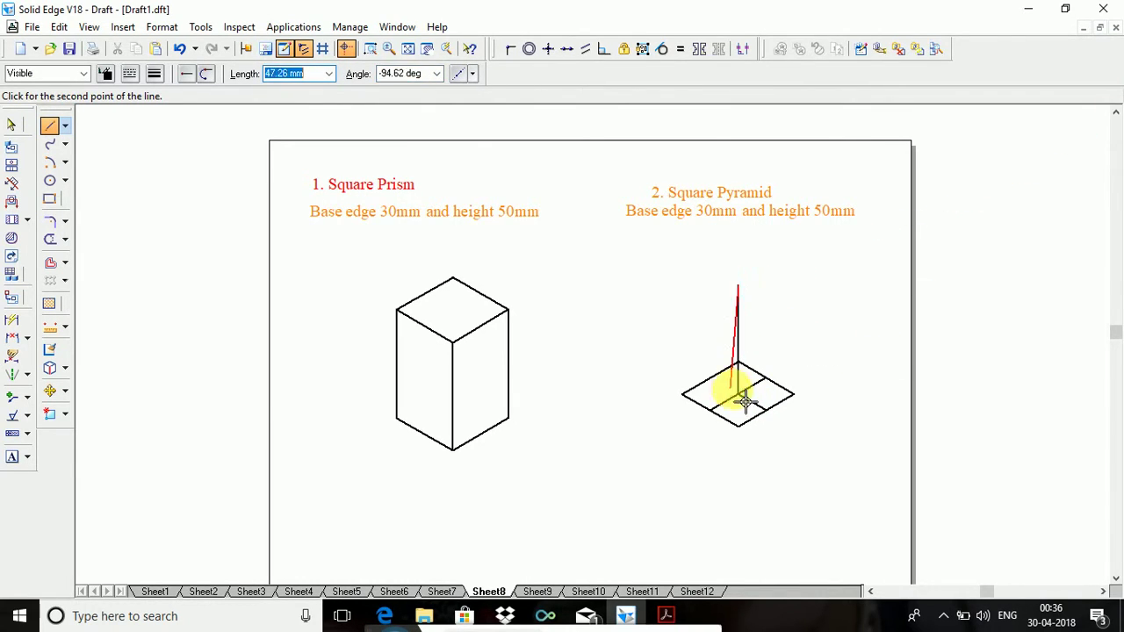
Draw the pyramid's slant edges from the apex to the right and front corners of the base.
left_click(803, 405)
right_click(753, 463)
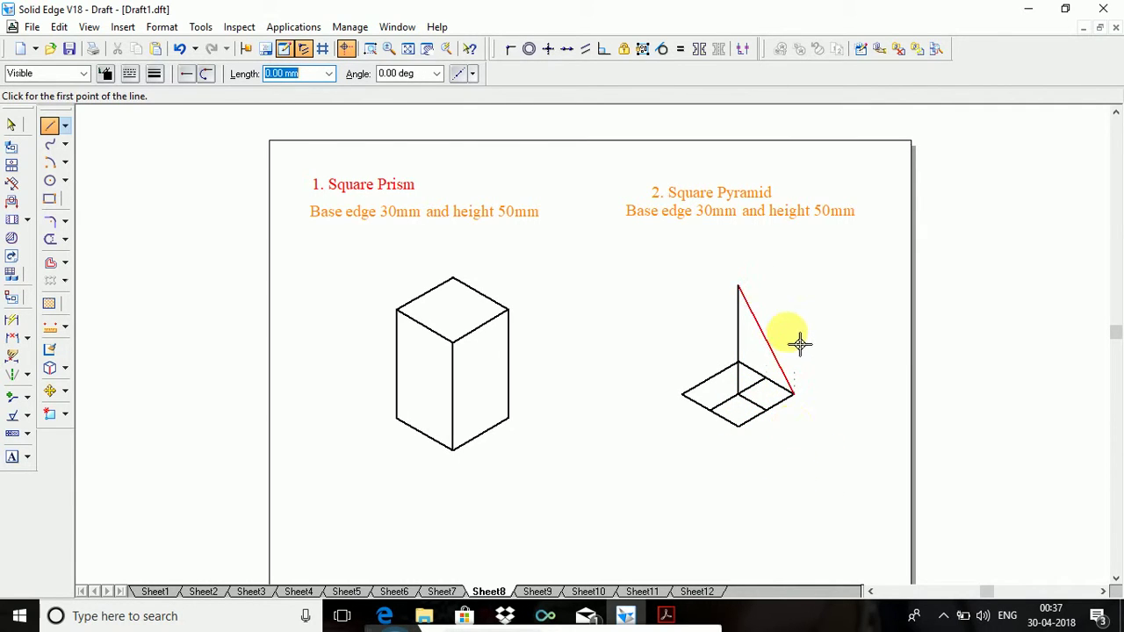
left_click(738, 286)
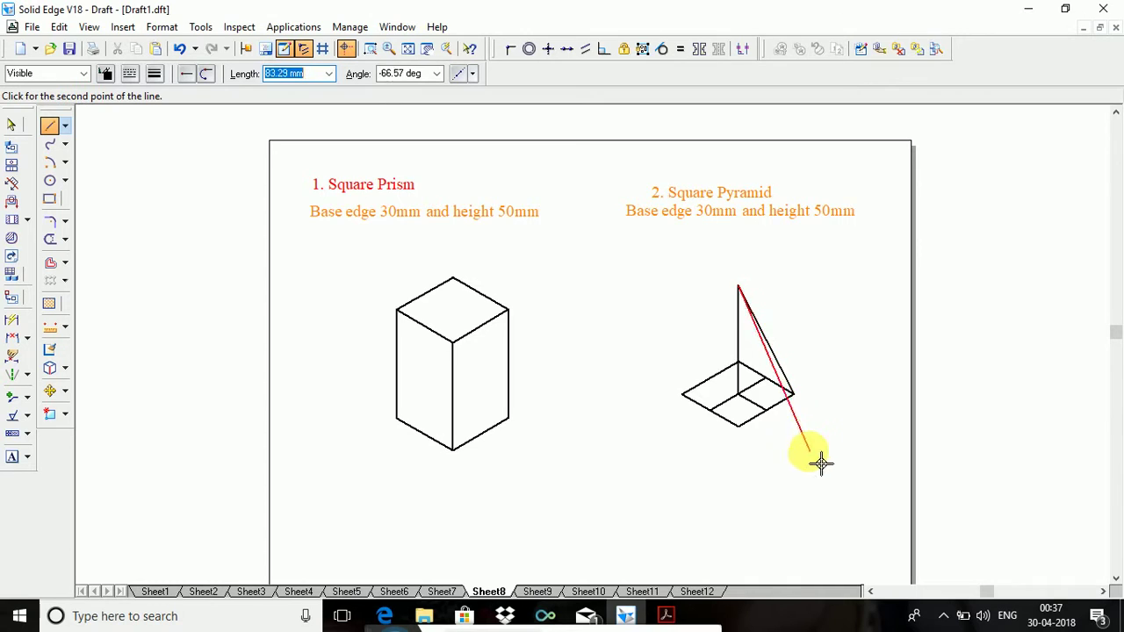
left_click(749, 435)
right_click(749, 434)
Try to draw the slant edge from the apex to the base's left corner and undo it.
left_click(749, 297)
left_click(683, 394)
right_click(683, 394)
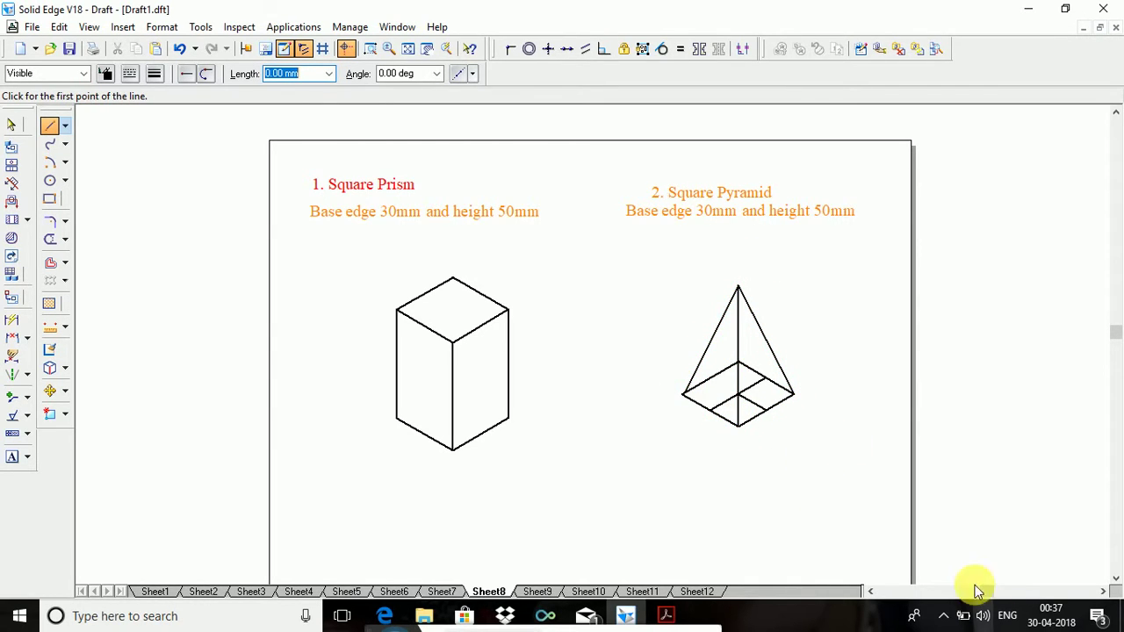
key("ctrl+z")
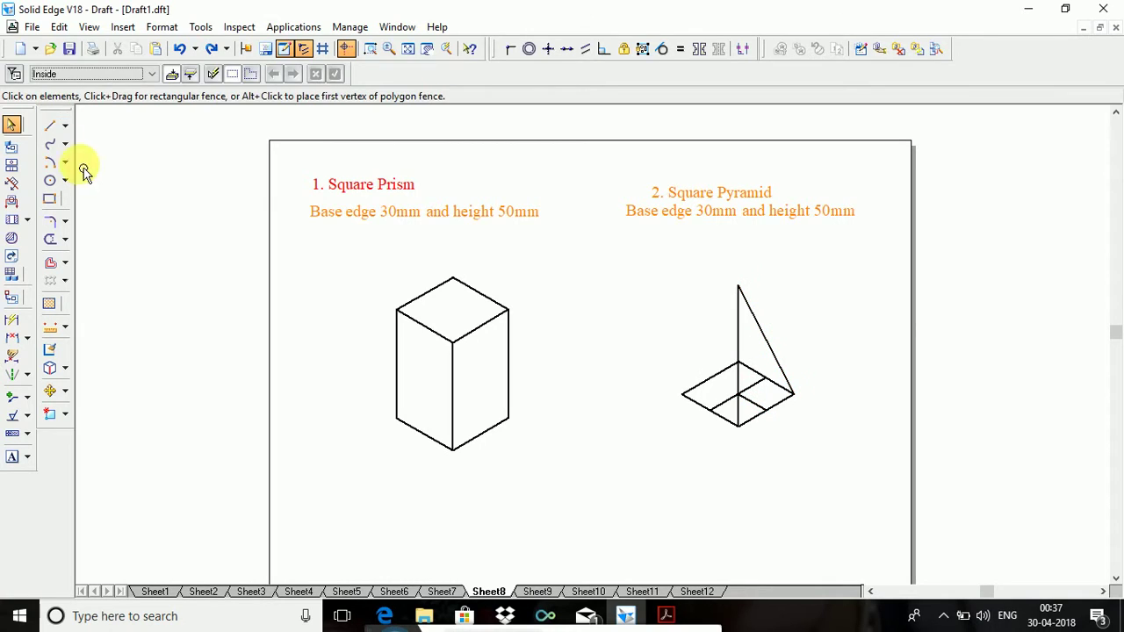
Draw the slant edge from the pyramid's apex to the exact left corner of the base.
left_click(49, 125)
left_click(747, 296)
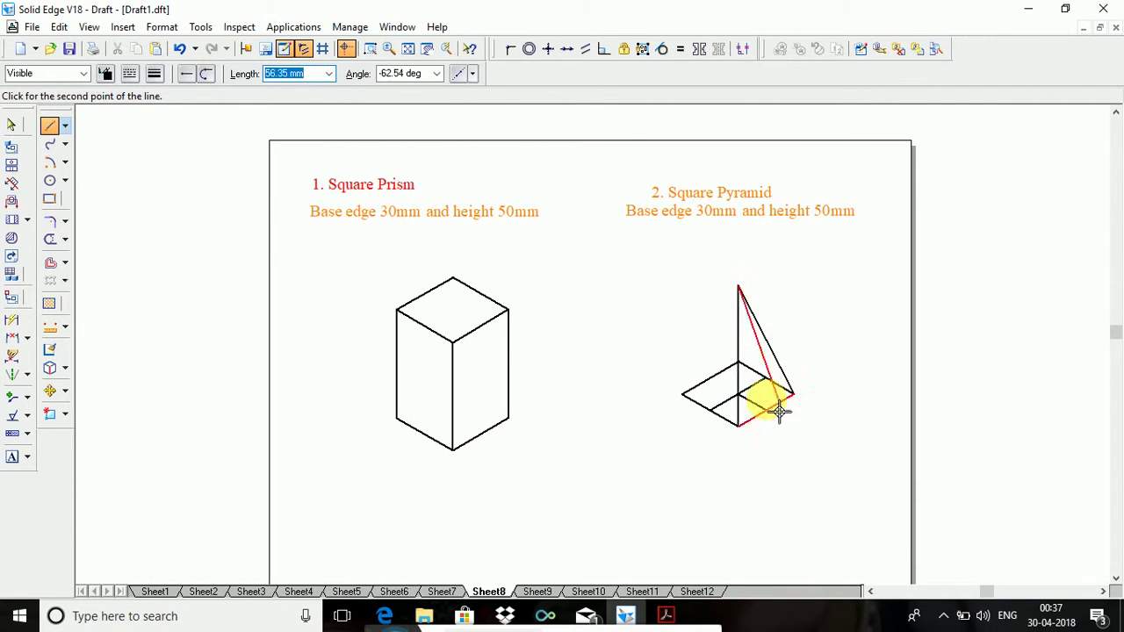
left_click(696, 401)
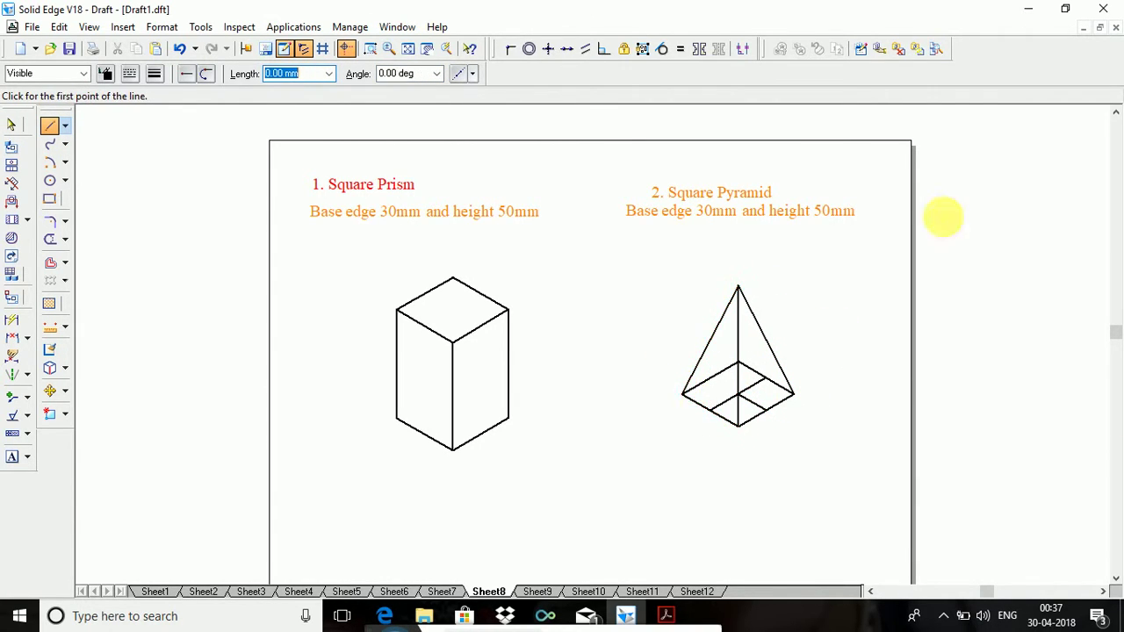
Trim away the pyramid's hidden back base edges and the remaining centre lines inside the base.
left_click(49, 239)
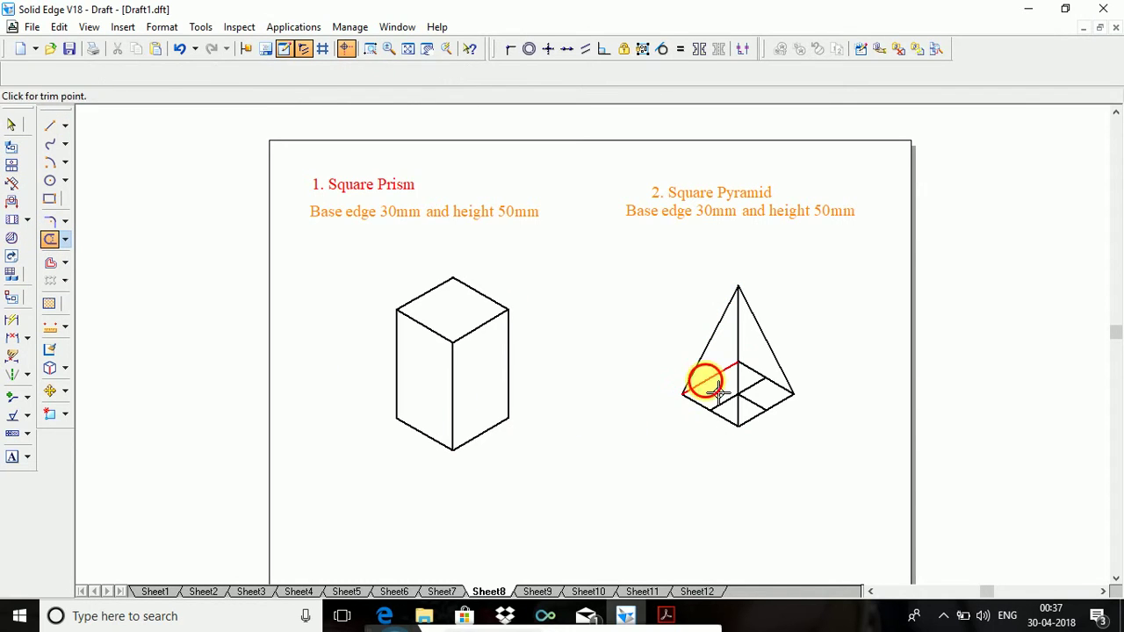
left_click_drag(773, 421, 758, 372)
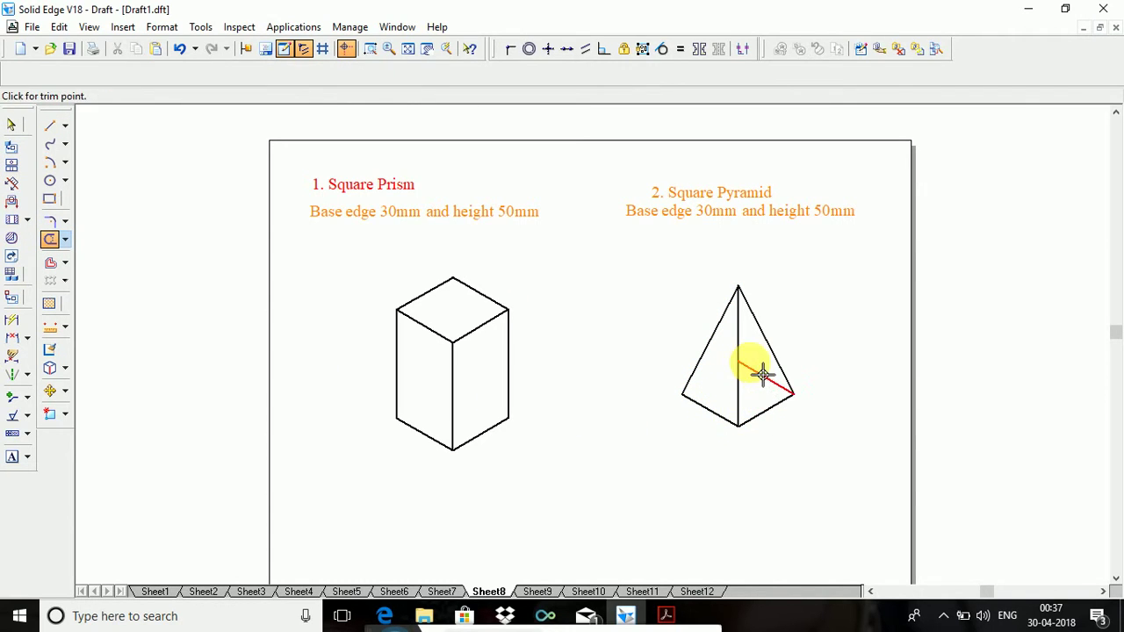
left_click(757, 376)
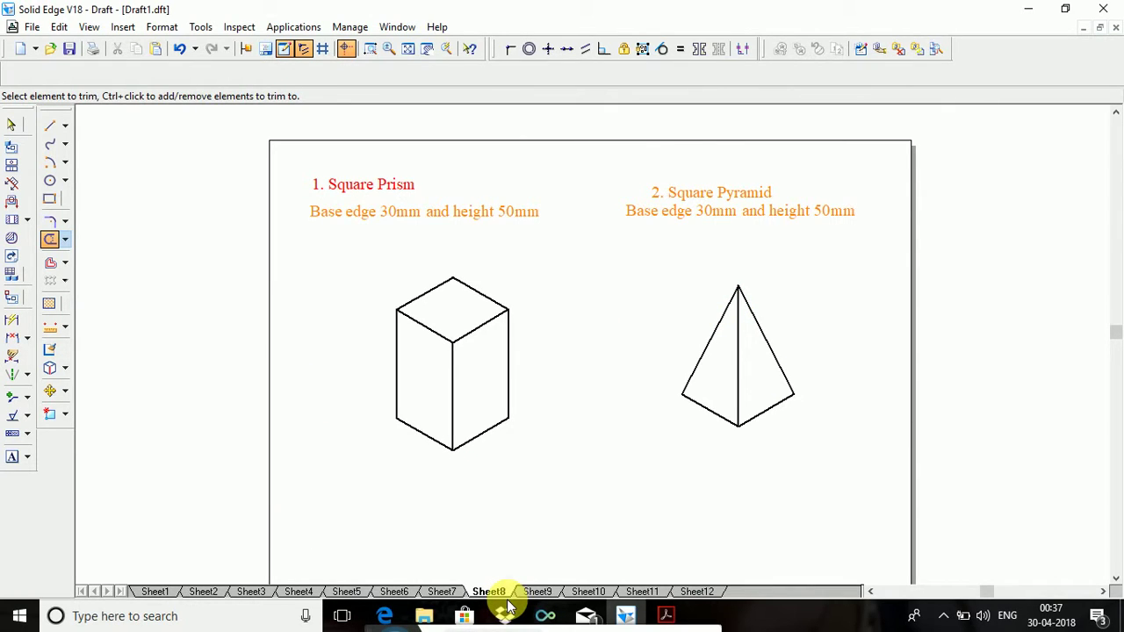
On Sheet9, draw a 48.54 mm line at 30° as the first side of the pentagon's isometric enclosing box.
left_click(545, 594)
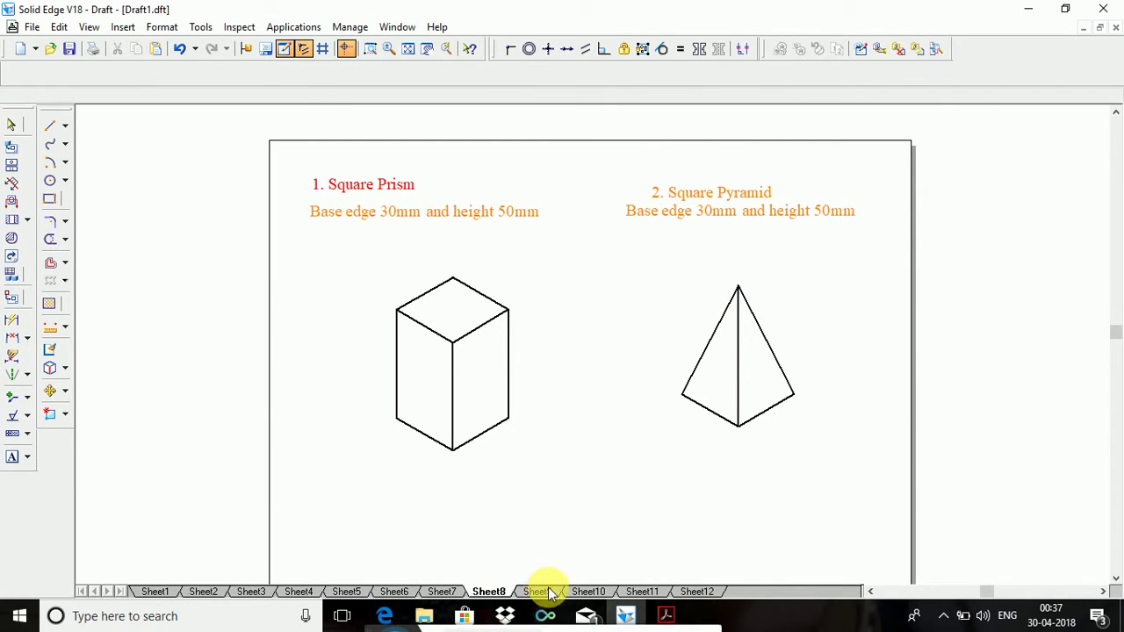
left_click(540, 592)
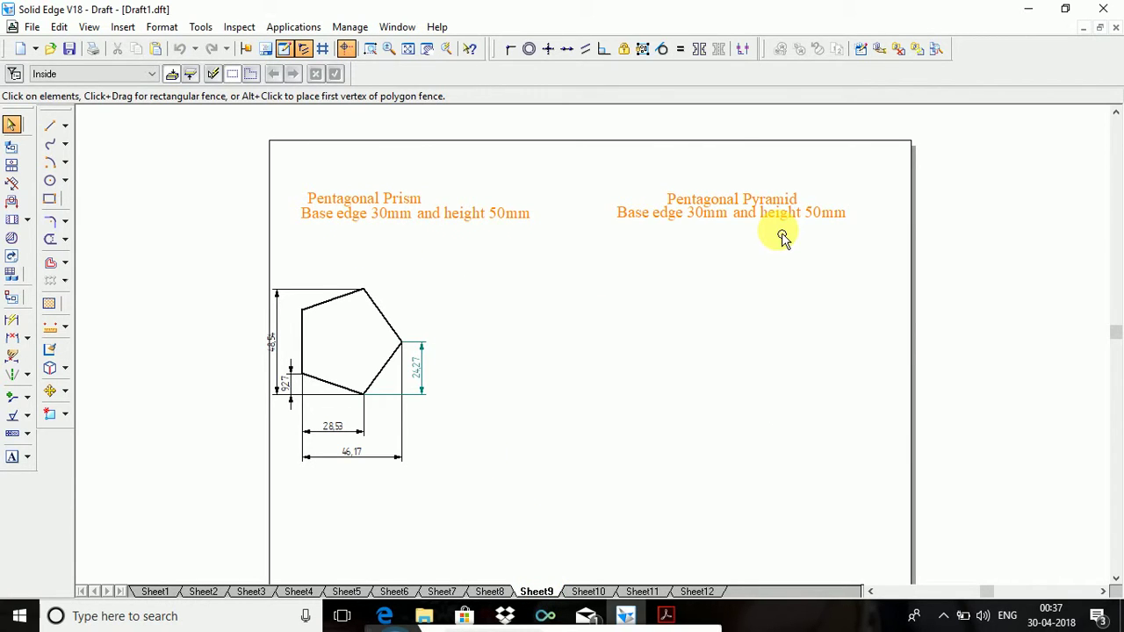
left_click(50, 128)
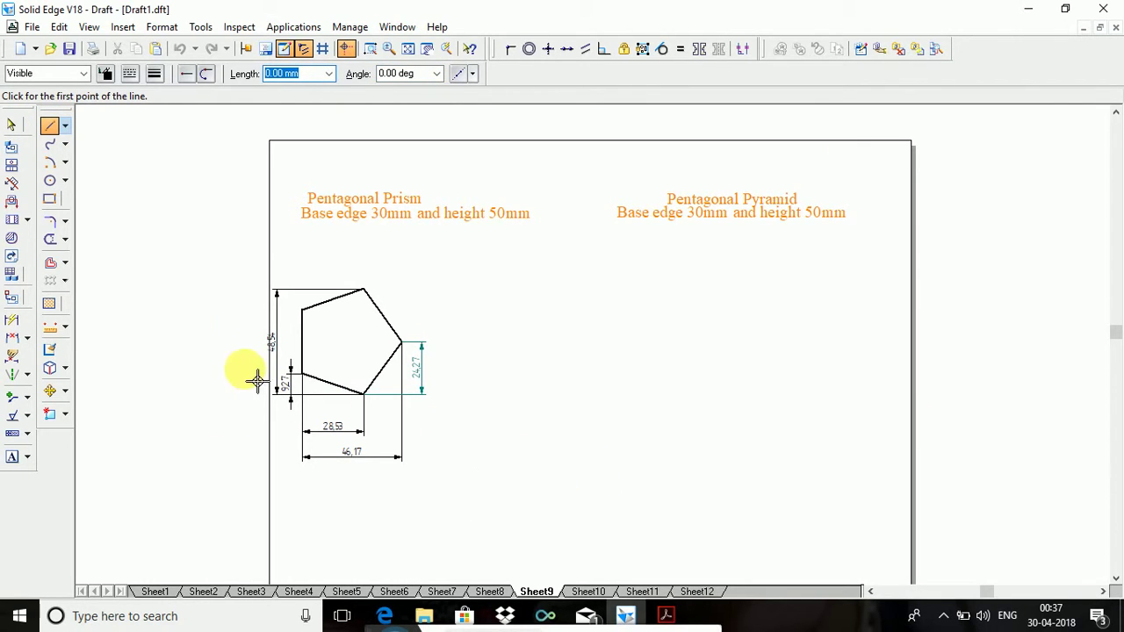
left_click(552, 489)
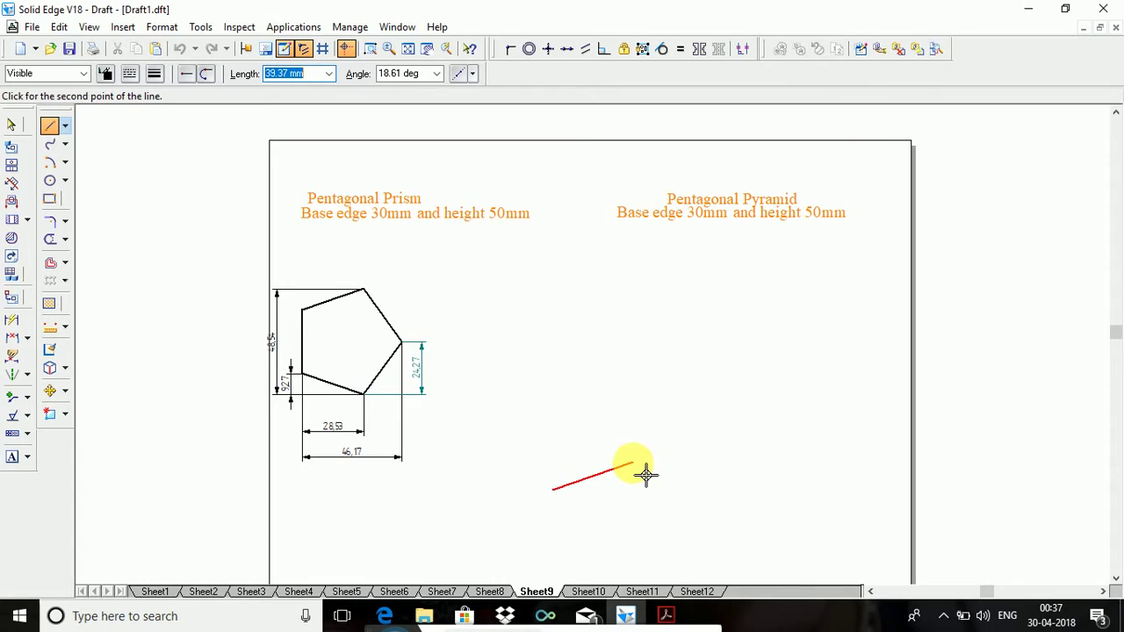
type("4")
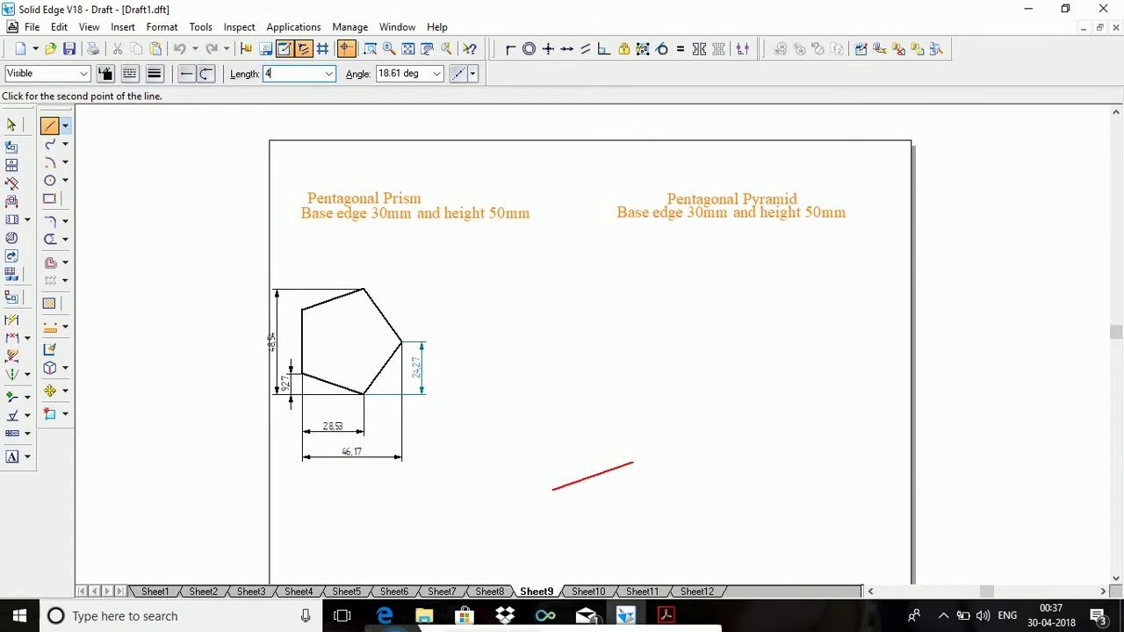
type("8.54")
key("Tab")
type("30")
key("Return")
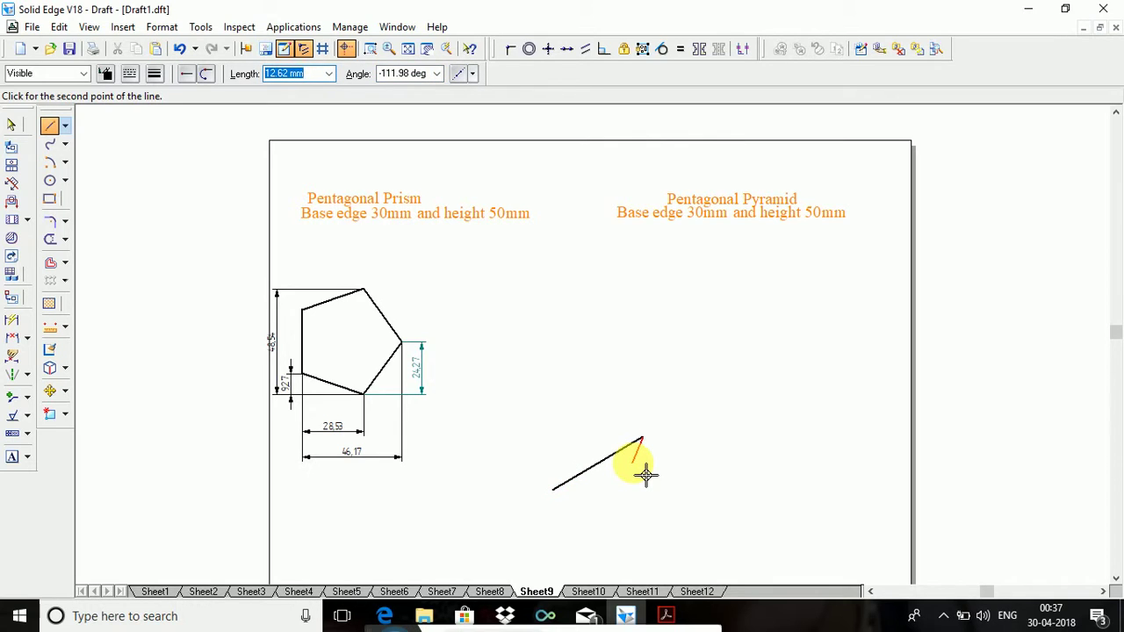
Complete the isometric box with a 46.17 mm line at 150° and a 48.54 mm line at -150°, closing it at the start point.
type("46.1")
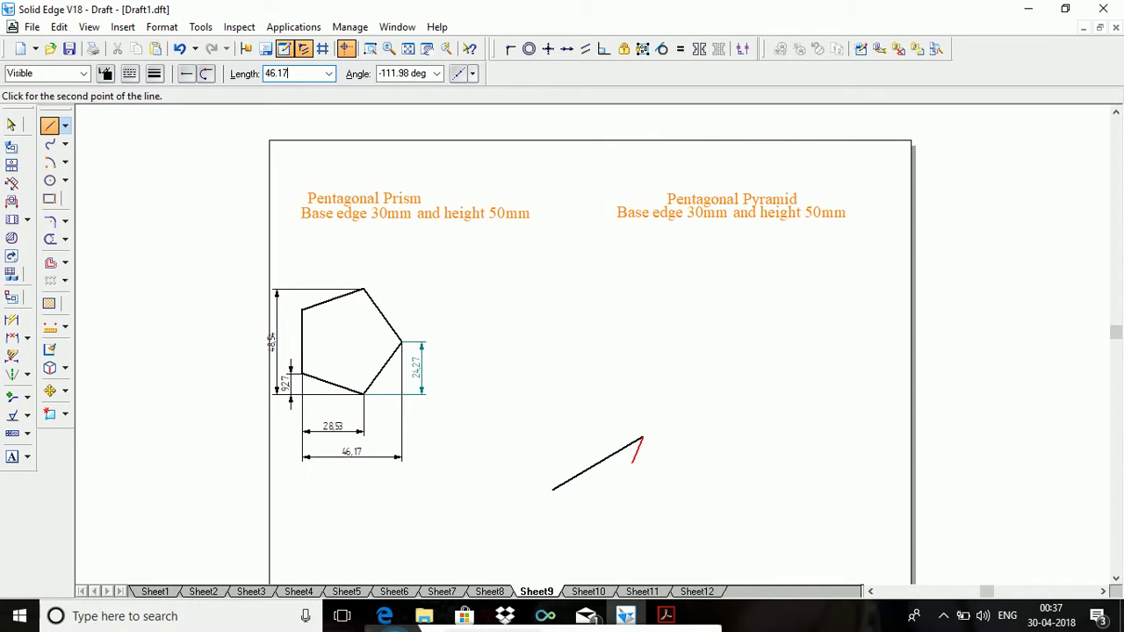
type("7")
key("Tab")
type("150")
key("Return")
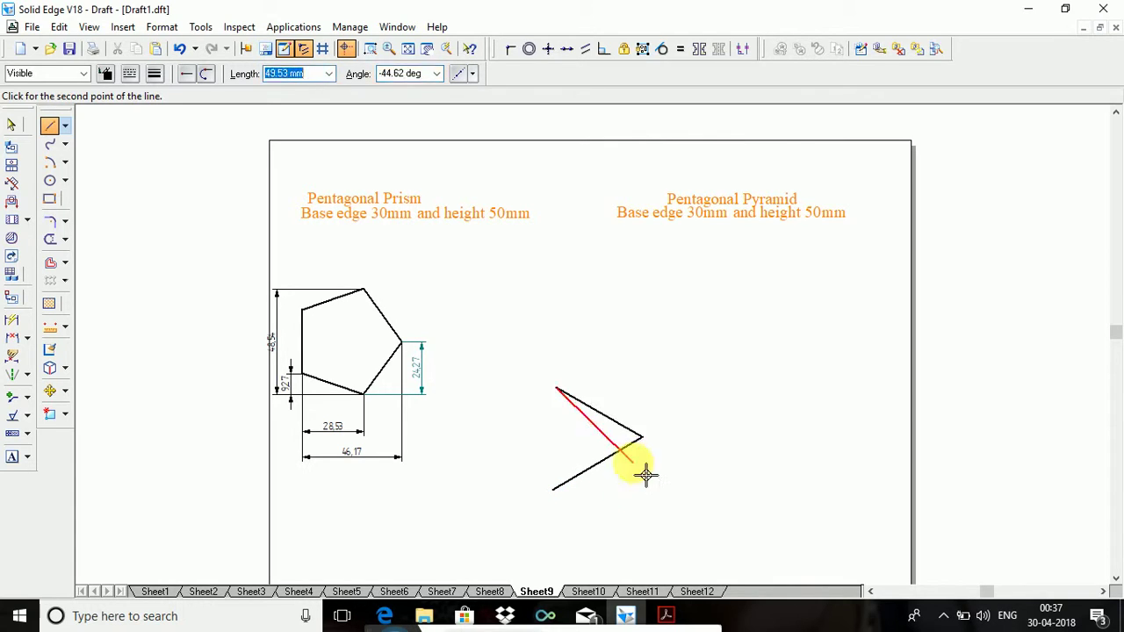
type("48.5")
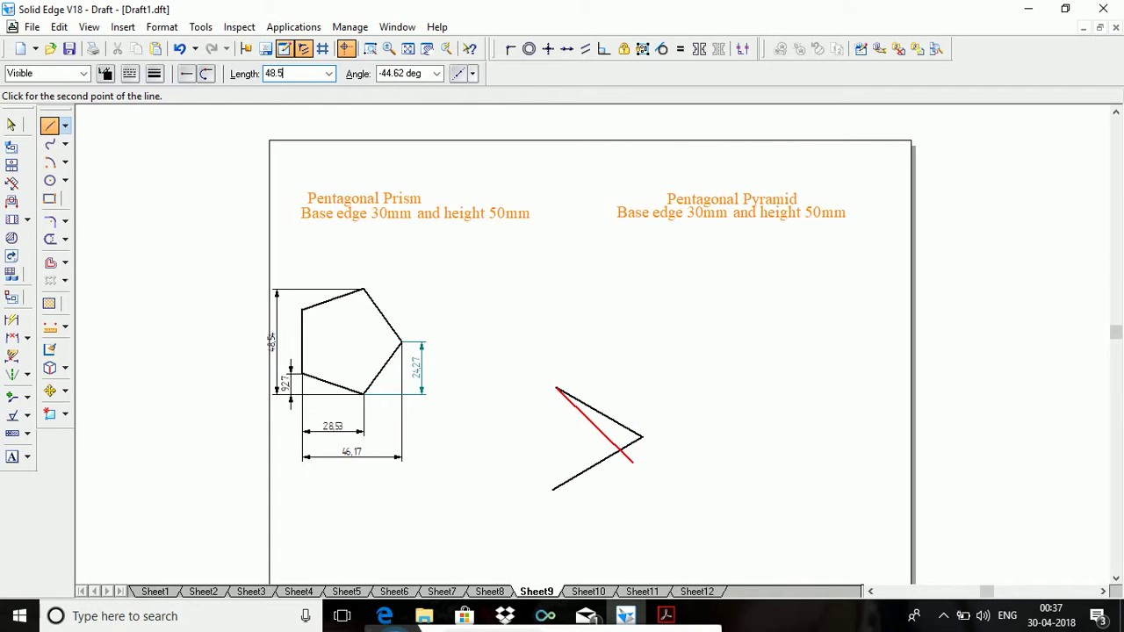
type("-150")
key("Return")
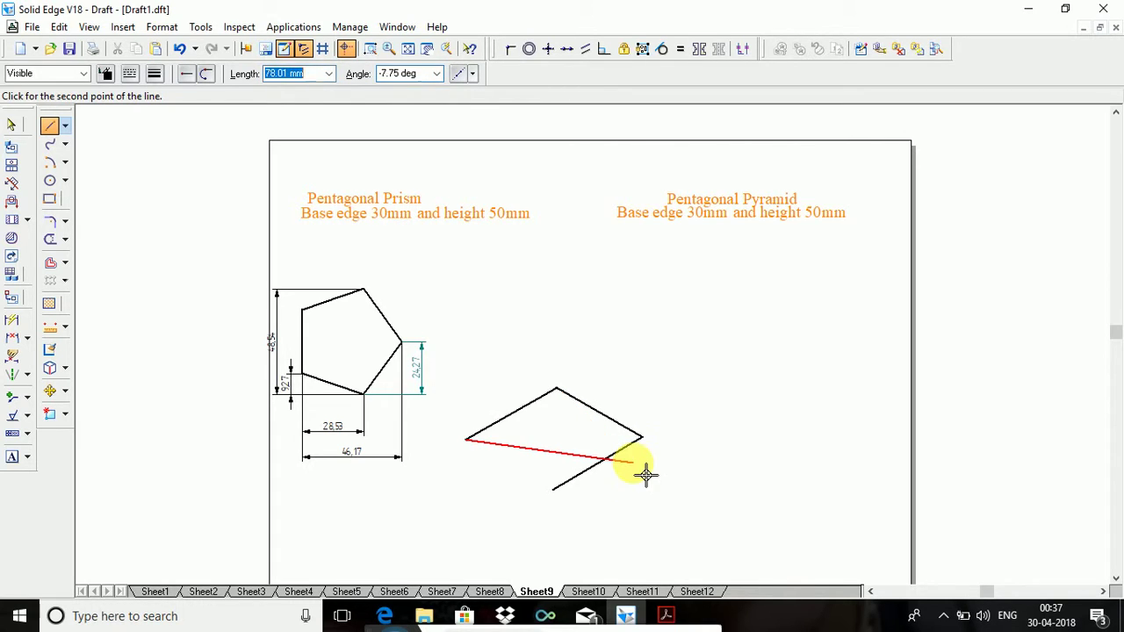
left_click(562, 497)
left_click(50, 128)
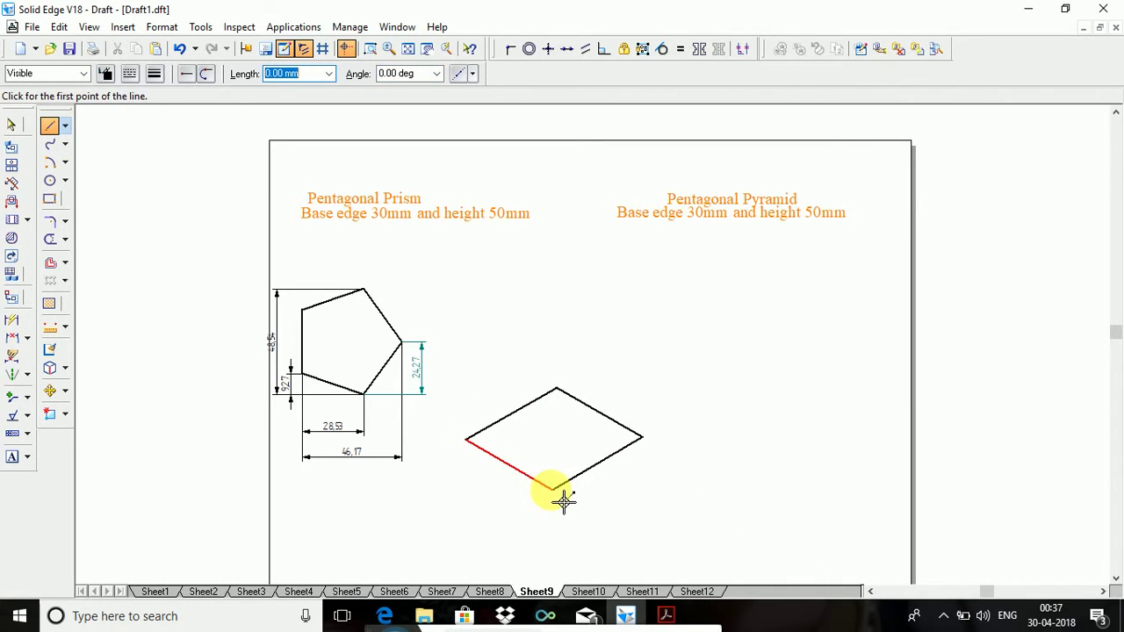
left_click(49, 167)
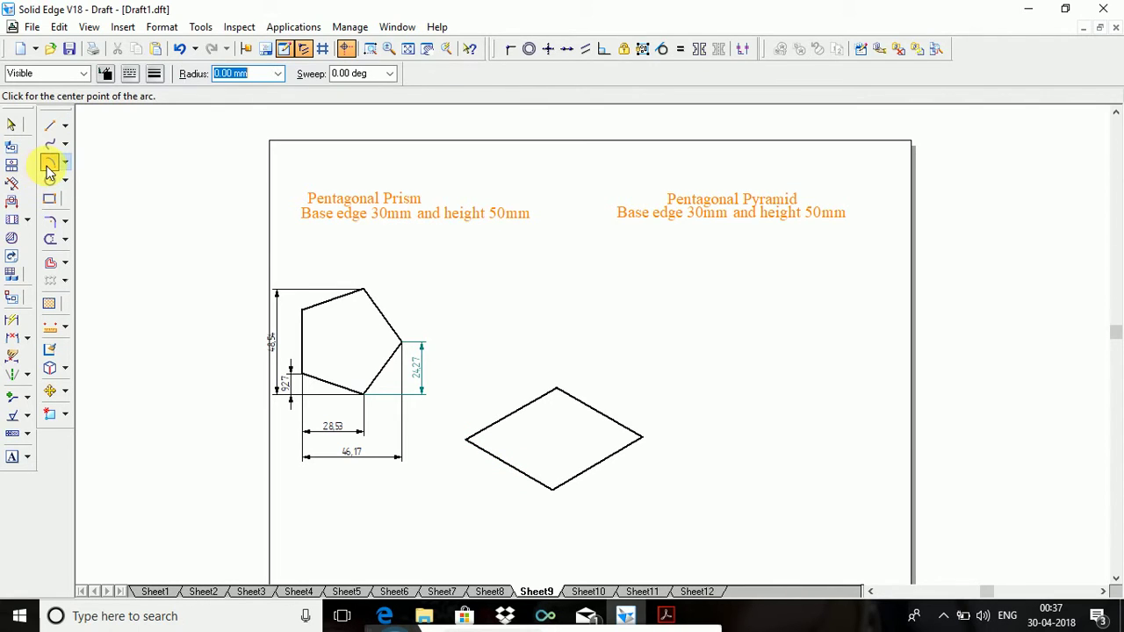
left_click(572, 510)
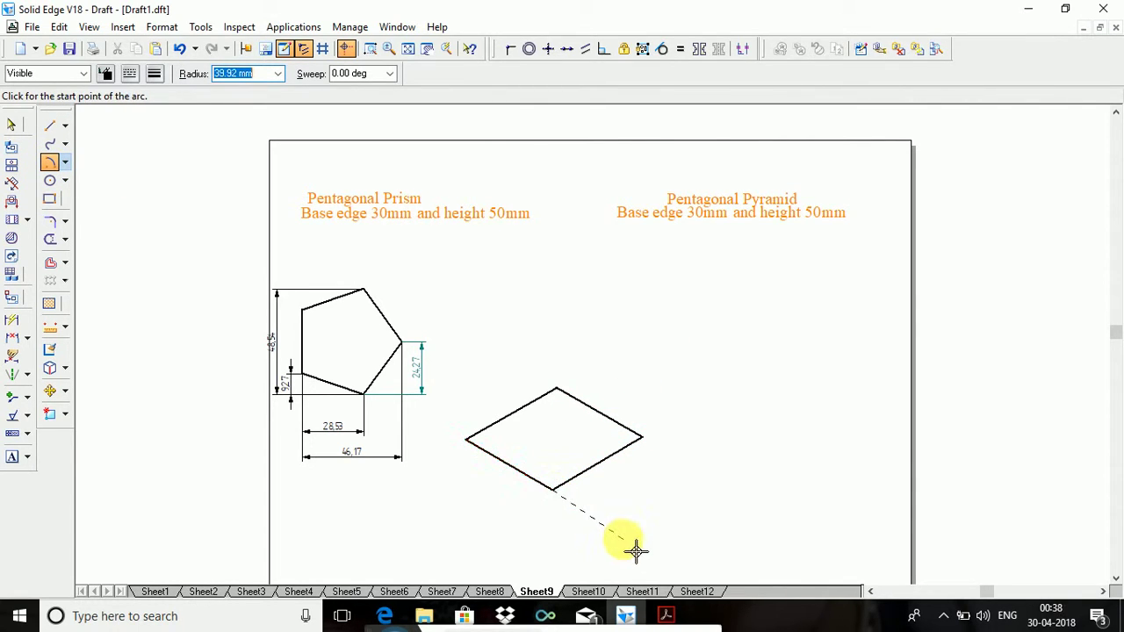
type("9.27")
key("Tab")
right_click(618, 533)
left_click(49, 162)
left_click(552, 503)
left_click(553, 488)
key("Escape")
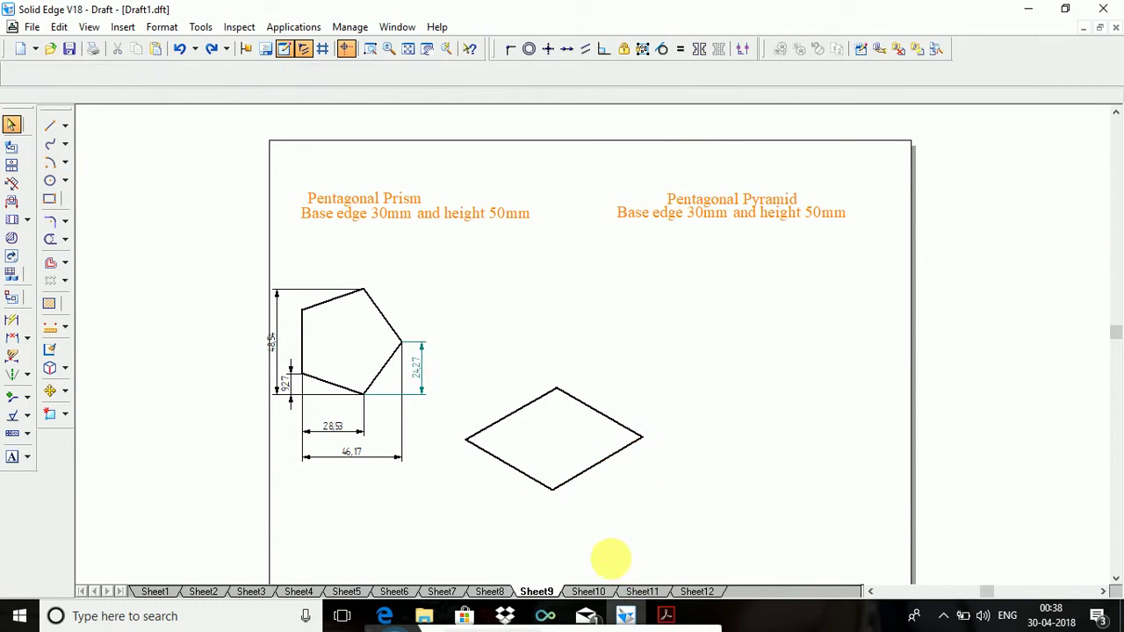
left_click(49, 162)
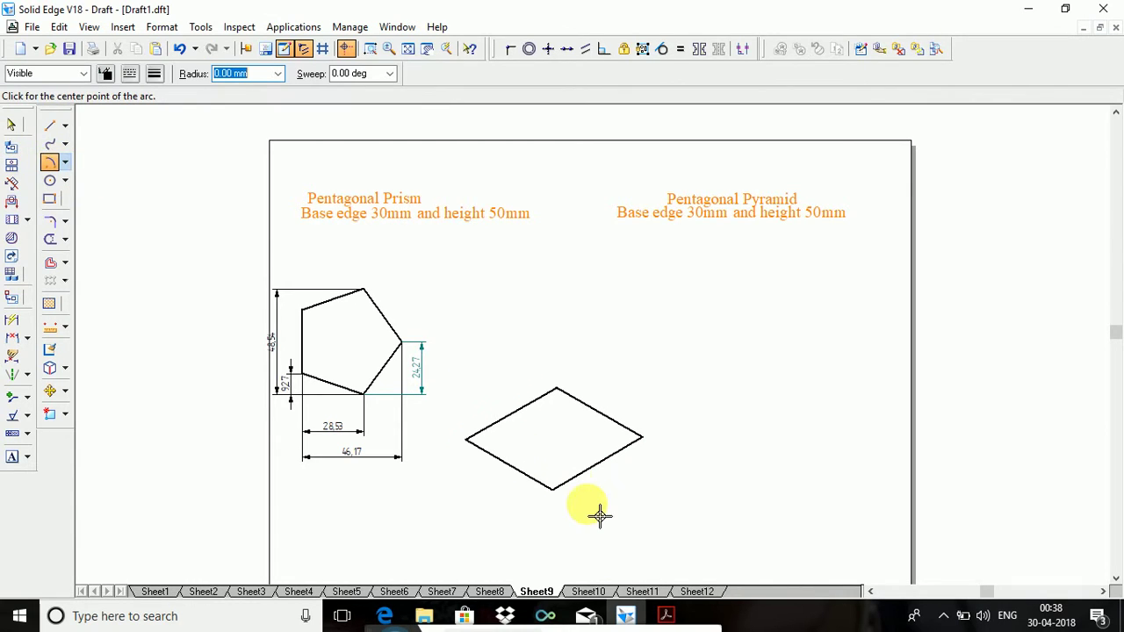
left_click(553, 492)
type("9")
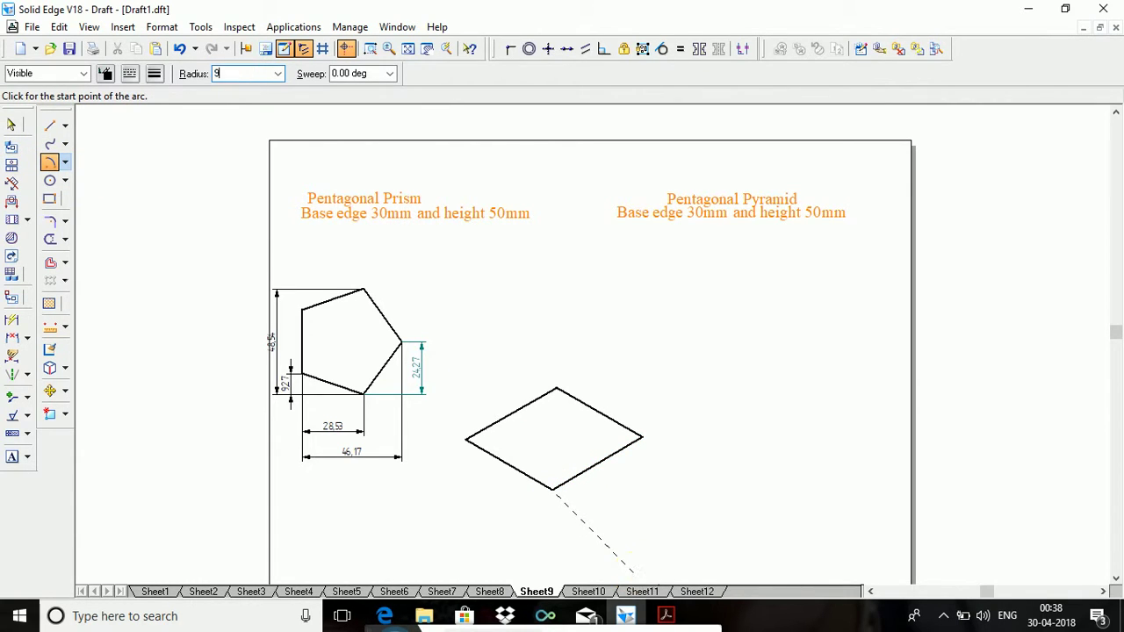
type(".27")
key("Tab")
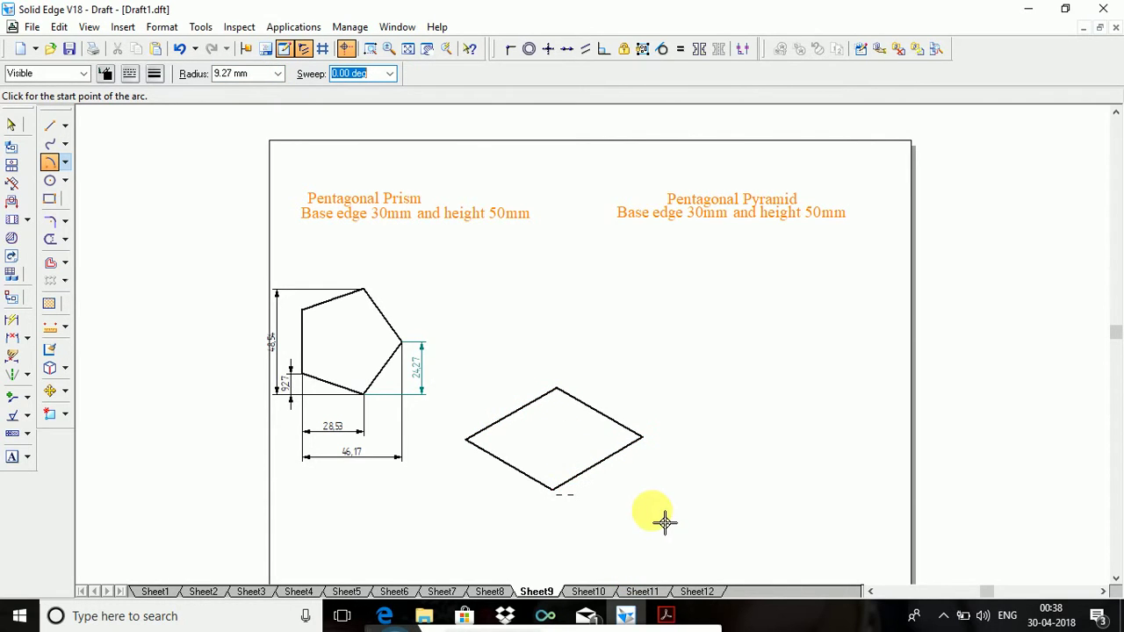
Draw an arc of 9.27 mm radius centred on the box's bottom corner, crossing its lower-right side.
left_click(51, 163)
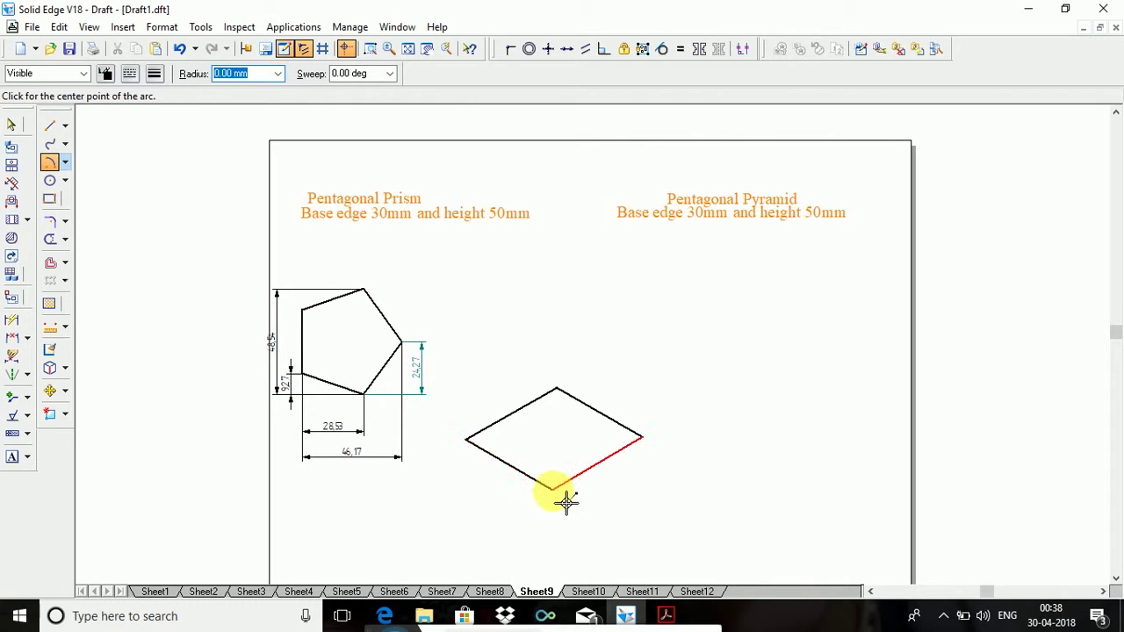
left_click(554, 490)
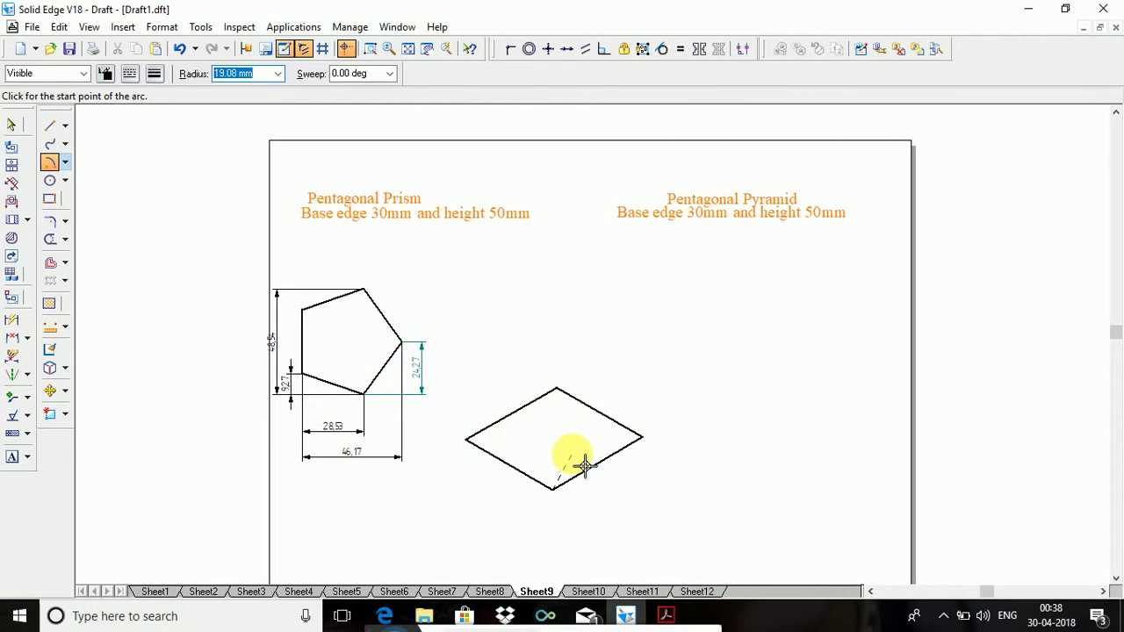
type("9.27")
key("Tab")
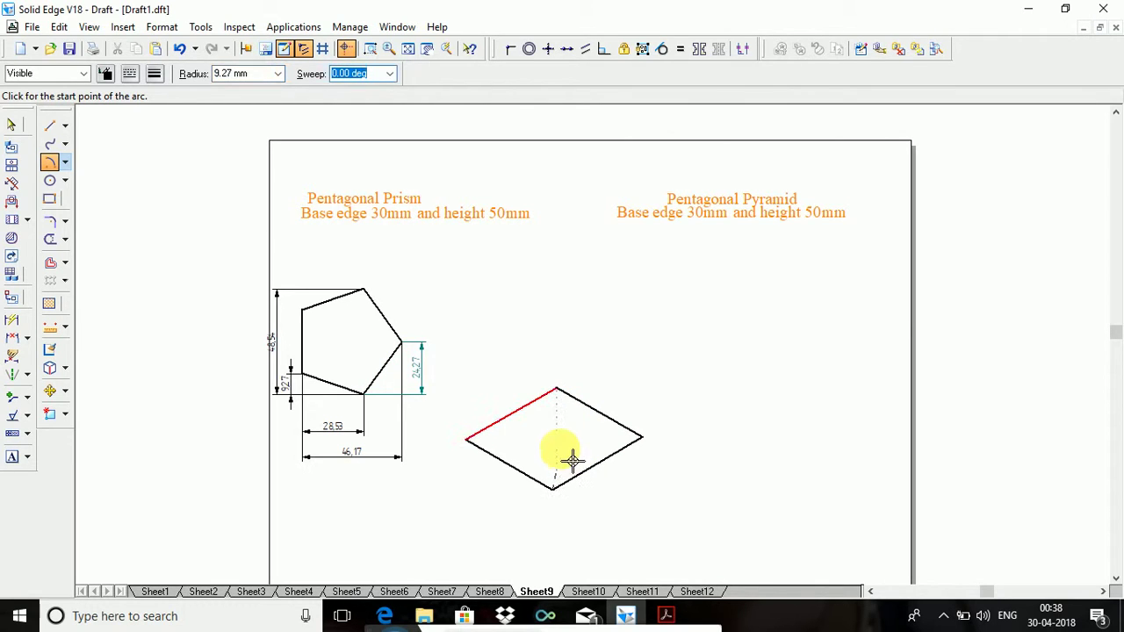
left_click(572, 461)
left_click(46, 233)
Draw an arc of 9.27 mm radius centred on the isometric box's right corner, crossing its lower-right side.
left_click(41, 163)
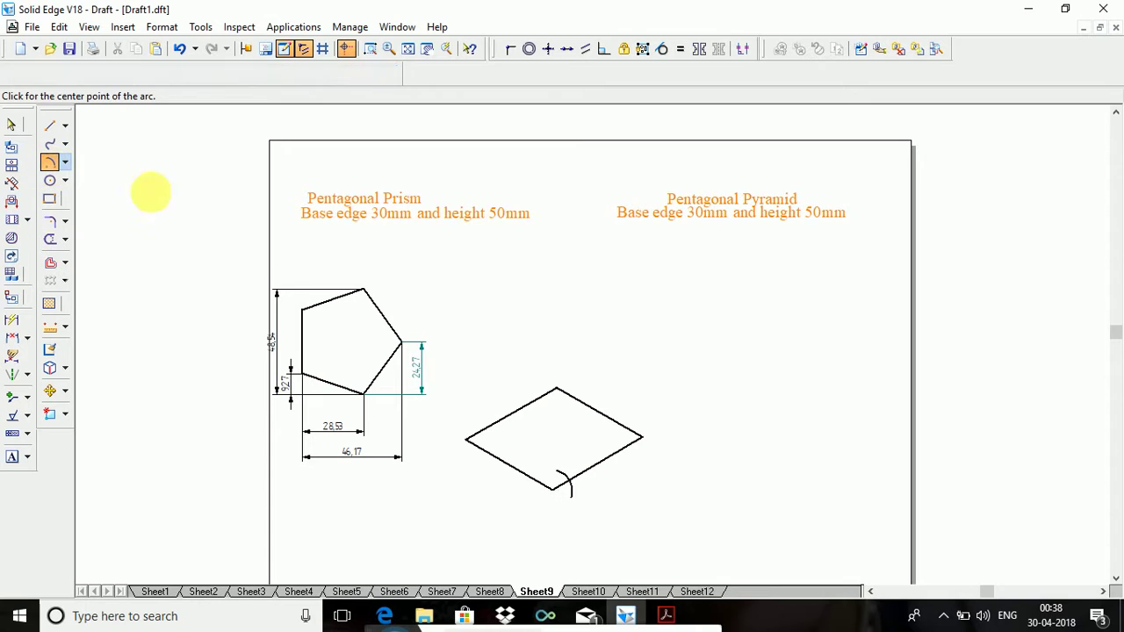
left_click(653, 447)
type("9.27")
key("Tab")
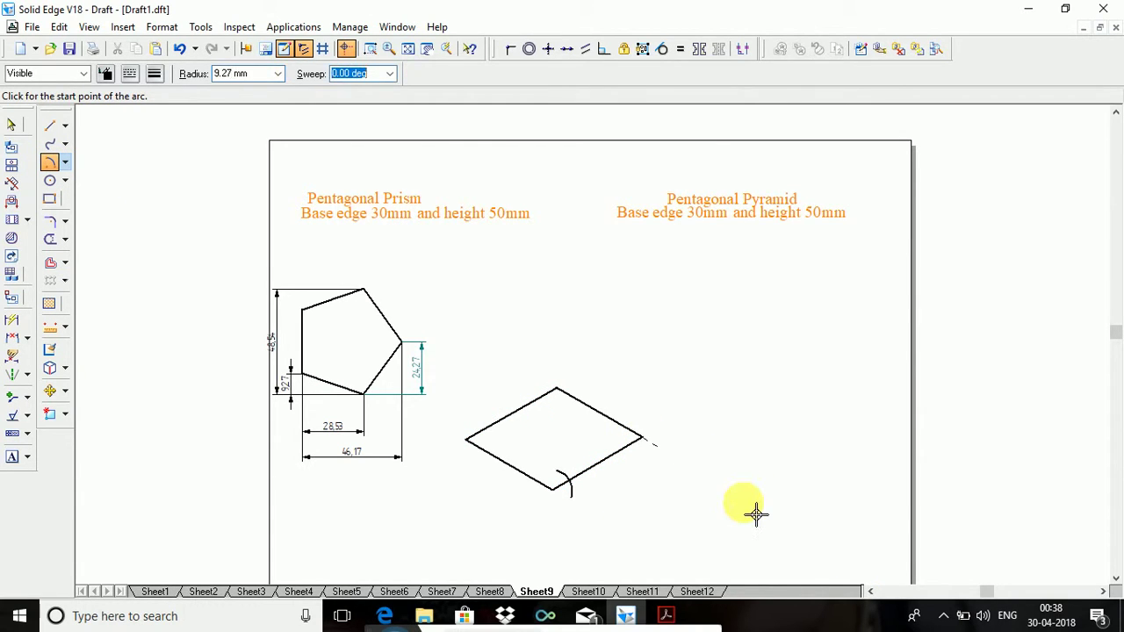
left_click(607, 449)
Draw an arc of 28.53 mm radius centred on the box's bottom corner, crossing its lower-left side.
left_click(50, 163)
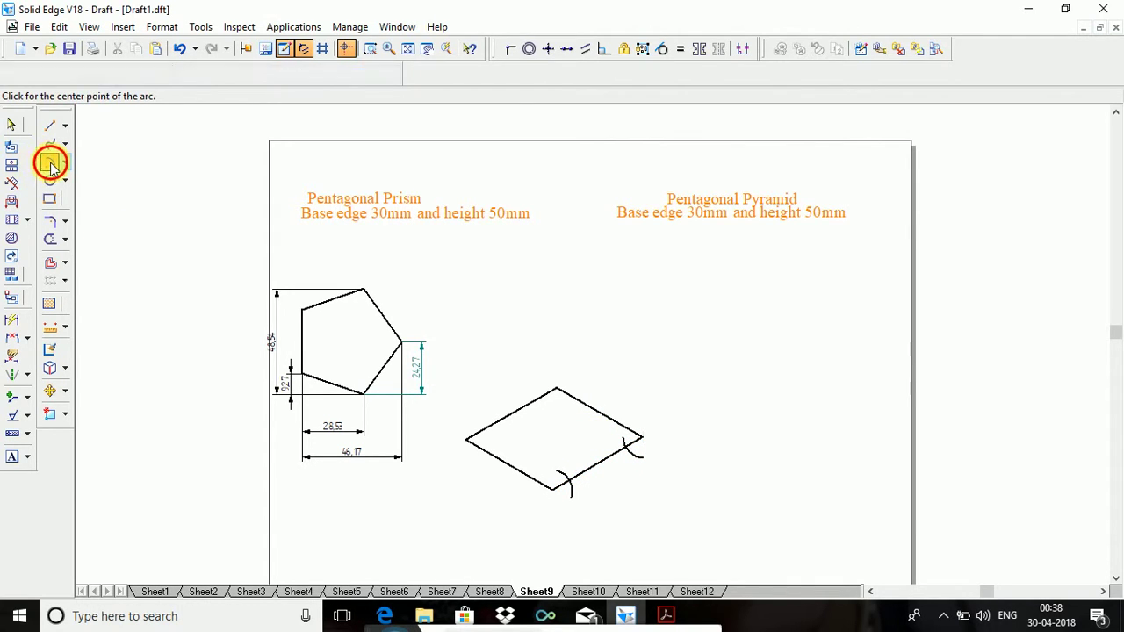
left_click(565, 498)
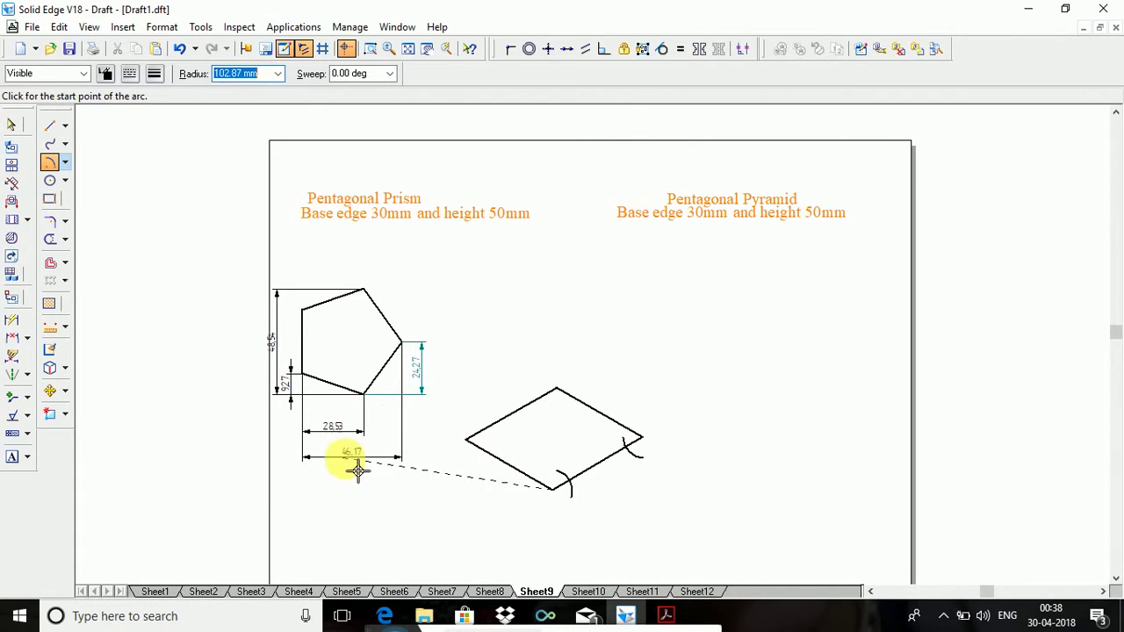
type("2")
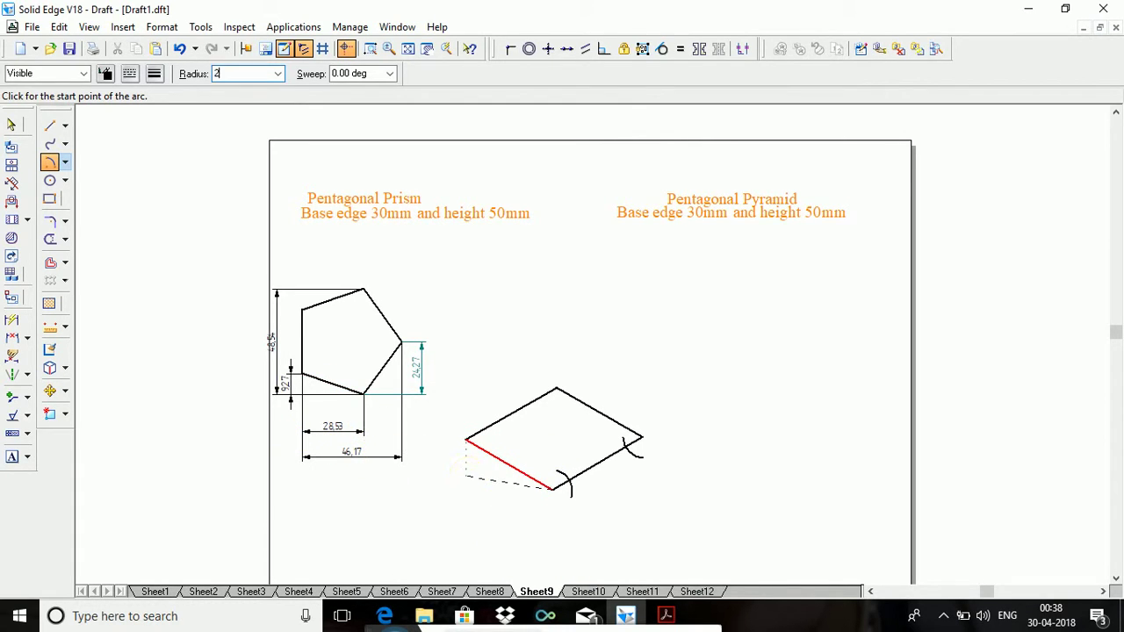
type("8.53")
key("Tab")
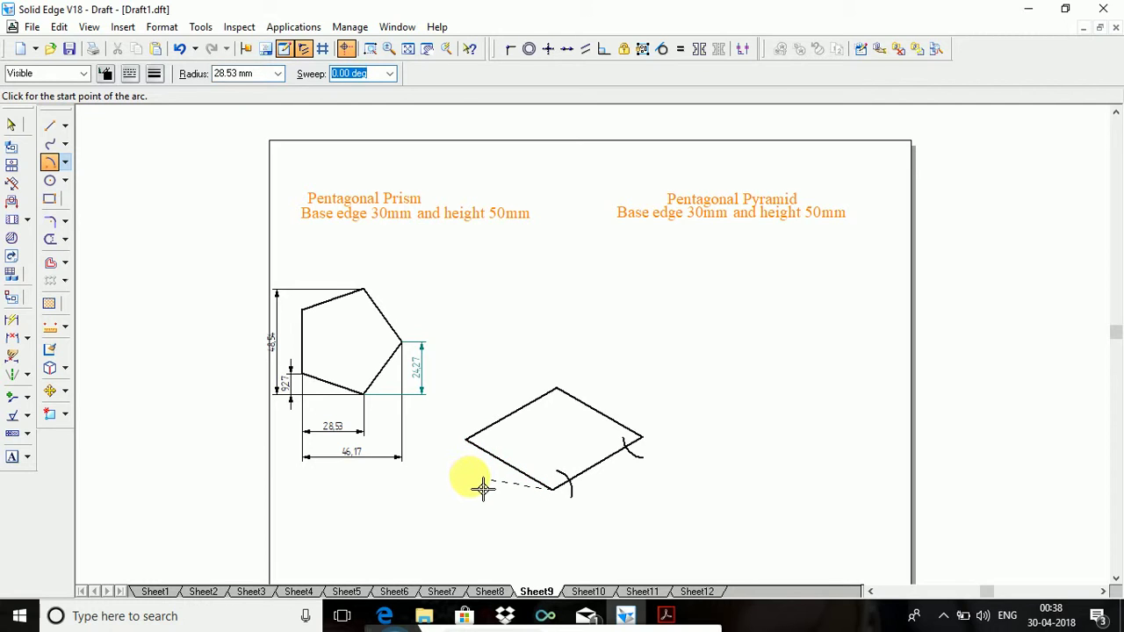
left_click(501, 447)
left_click(497, 463)
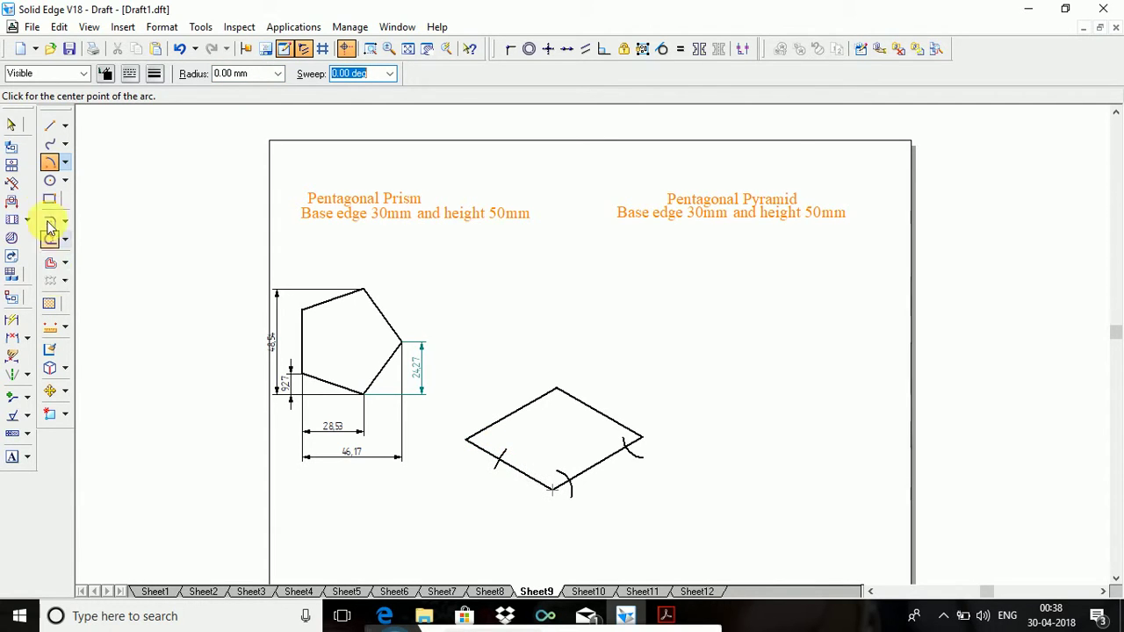
Draw an arc of 28.53 mm radius centred on the box's right corner, crossing its upper-right side.
left_click(47, 164)
left_click(653, 448)
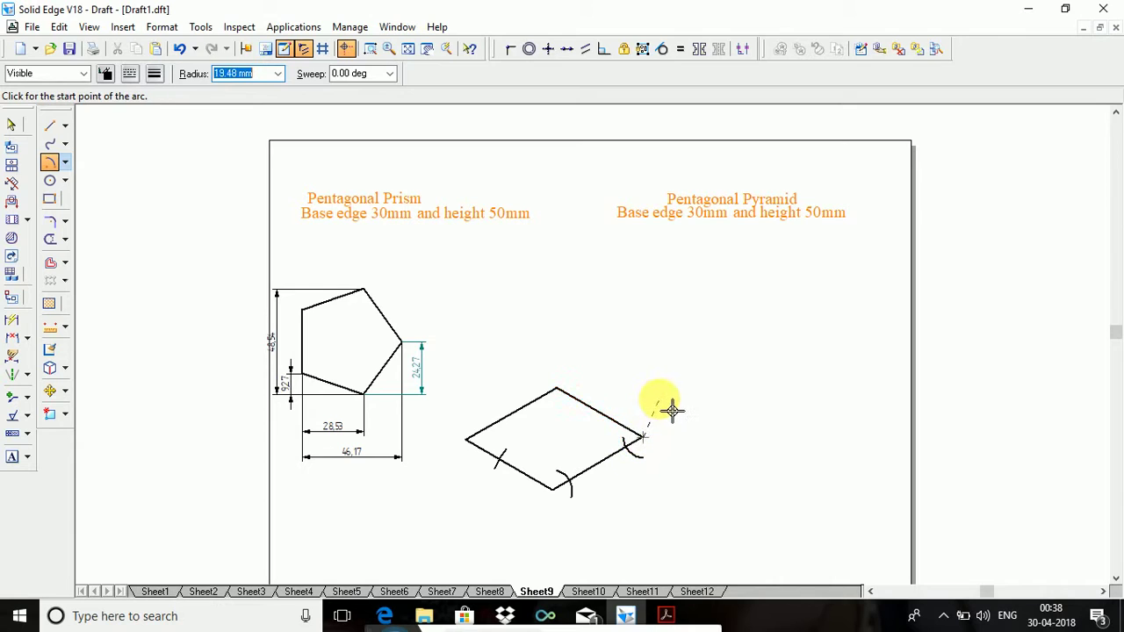
type("28.53")
key("Tab")
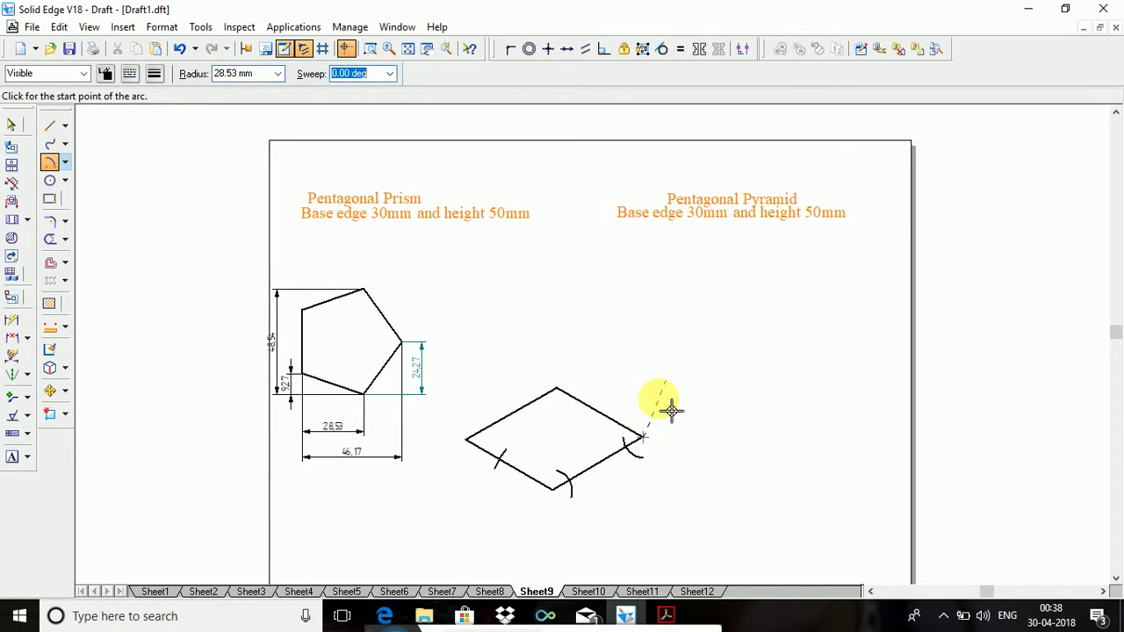
left_click(585, 431)
left_click(615, 400)
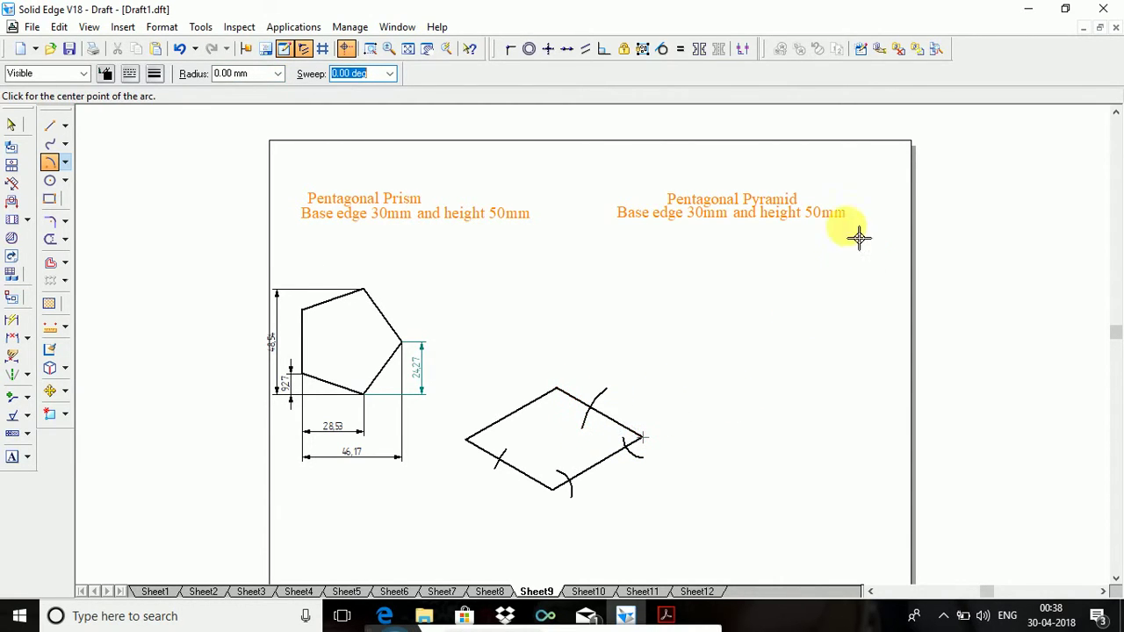
Trim away the portions of the four arcs that lie inside the isometric box.
left_click(48, 245)
left_click(569, 478)
left_click(502, 459)
left_click(599, 431)
left_click(634, 452)
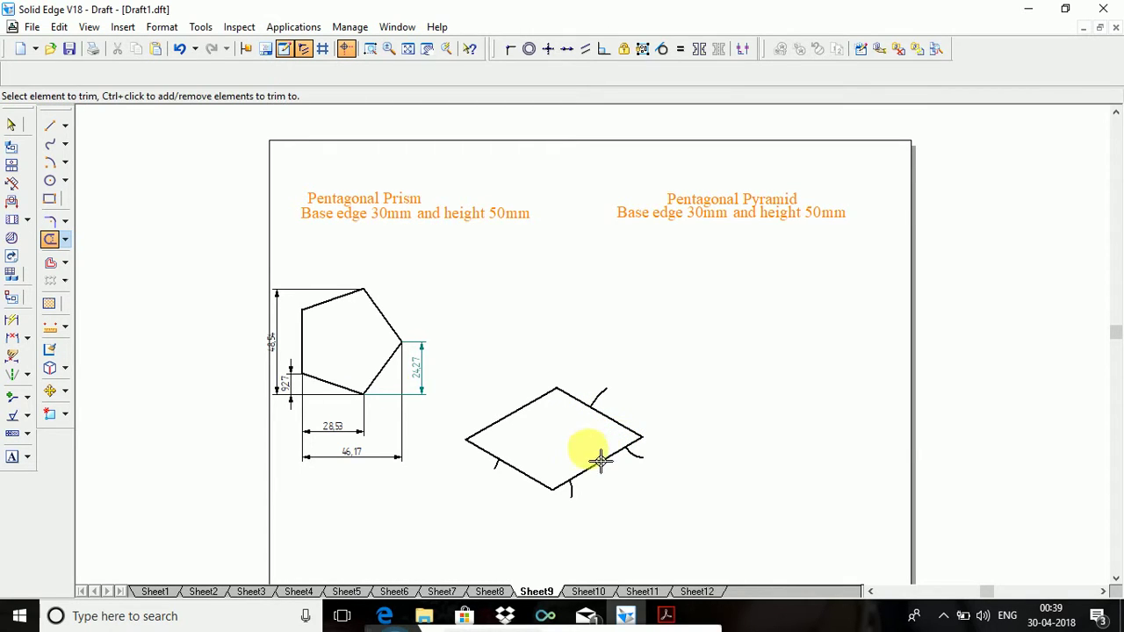
Draw the four remaining isometric pentagon sides by joining the arc crossings and the midpoint of the box's upper-left side.
left_click(49, 126)
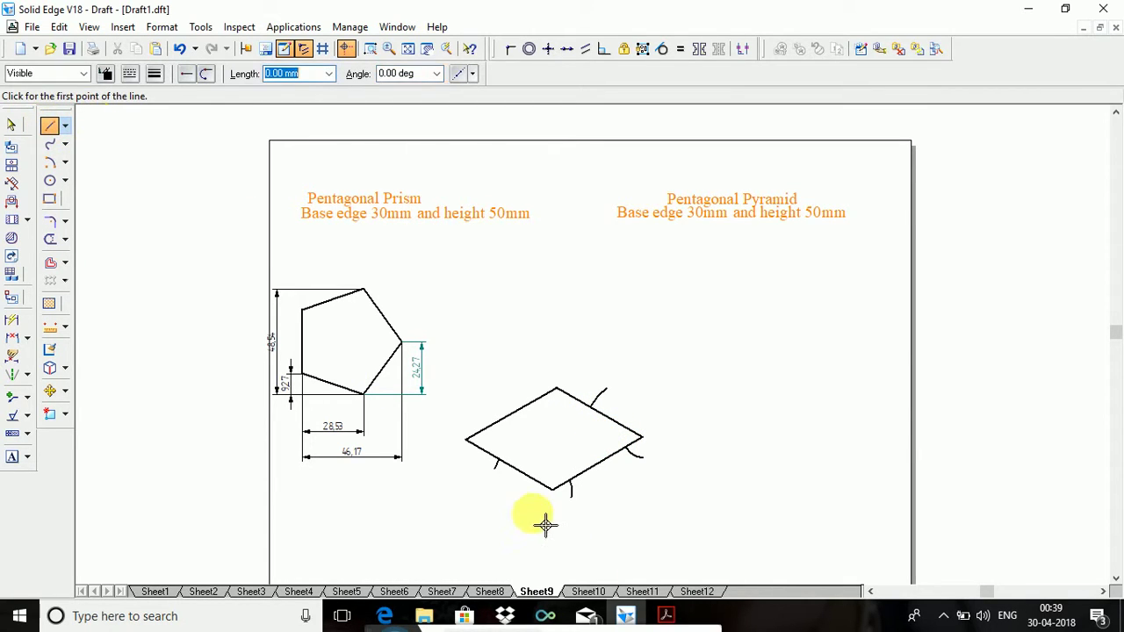
left_click(553, 489)
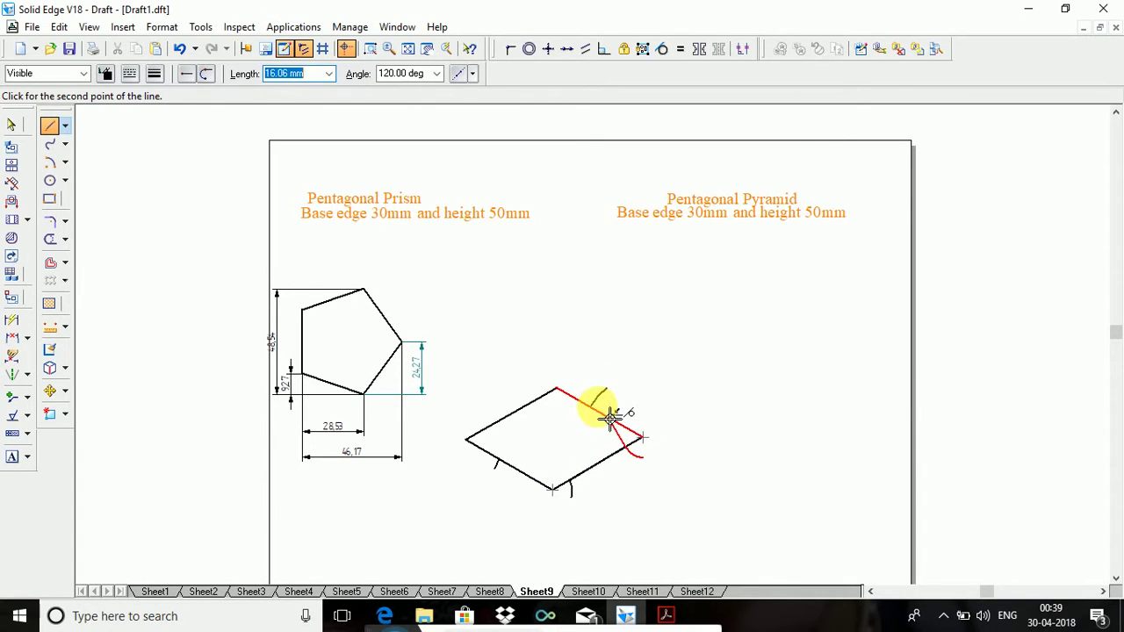
left_click(514, 414)
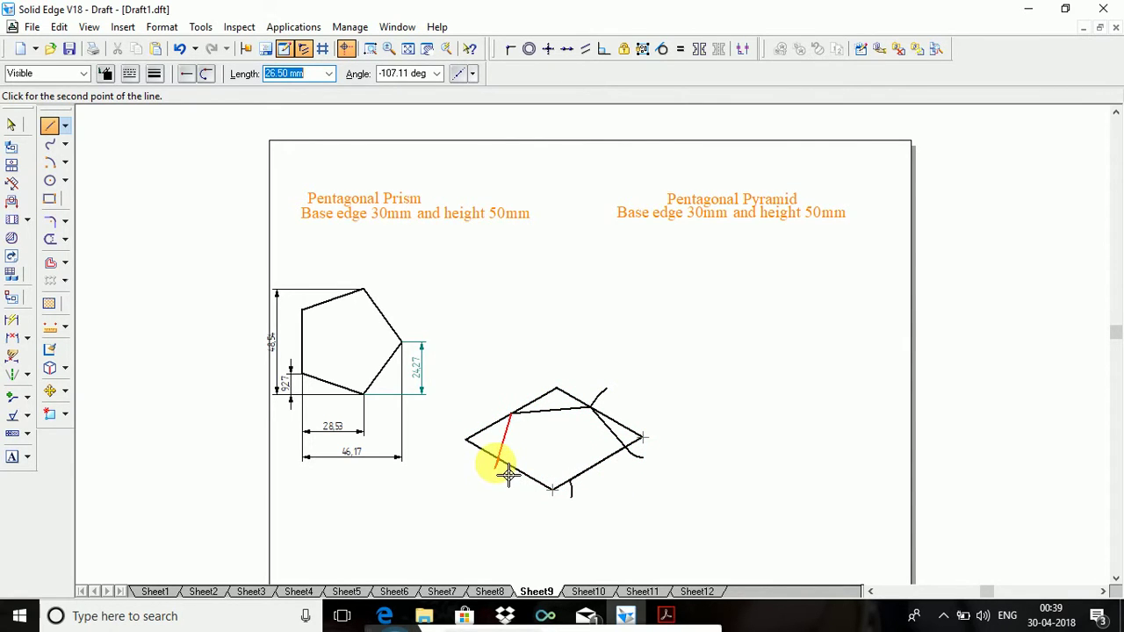
left_click(499, 462)
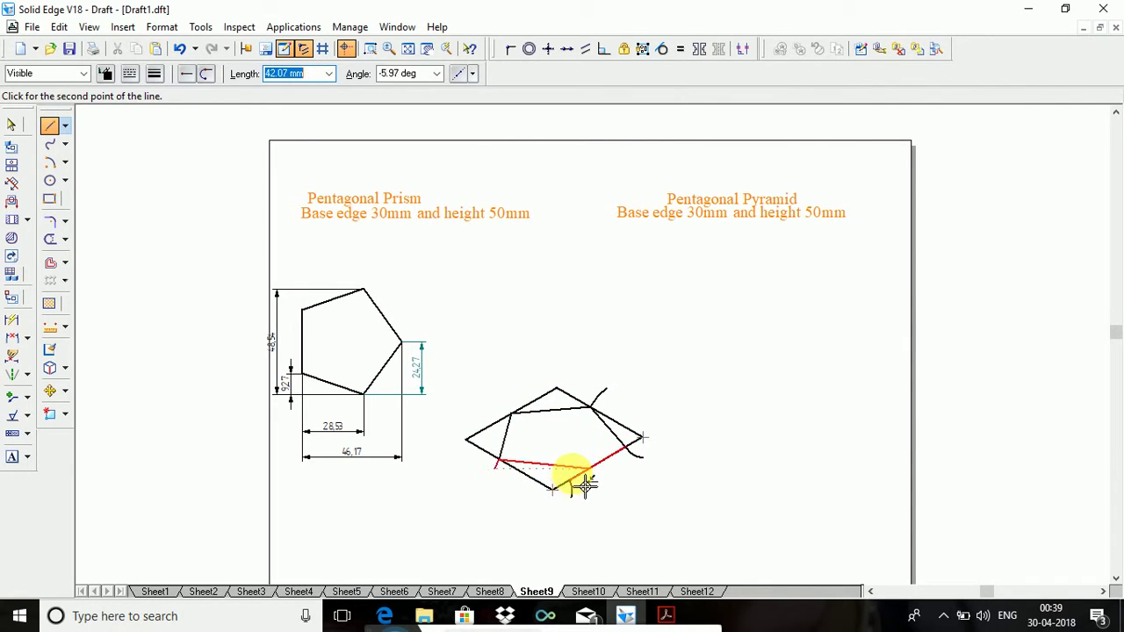
left_click(582, 492)
right_click(582, 492)
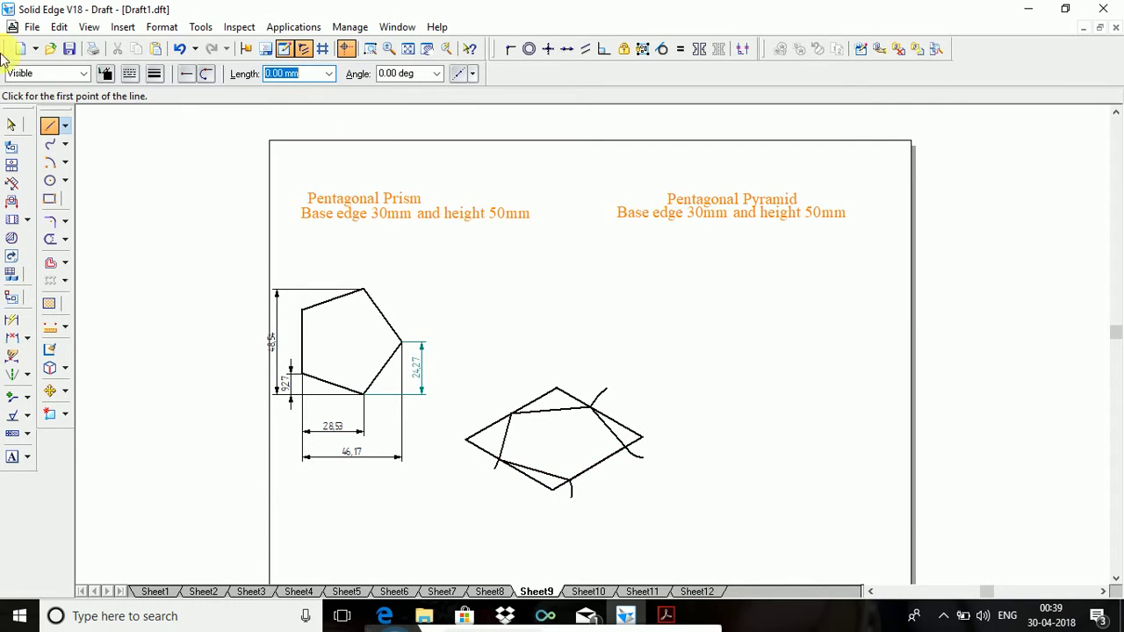
Delete the enclosing box lines and arc remnants outside the isometric pentagon.
left_click(13, 132)
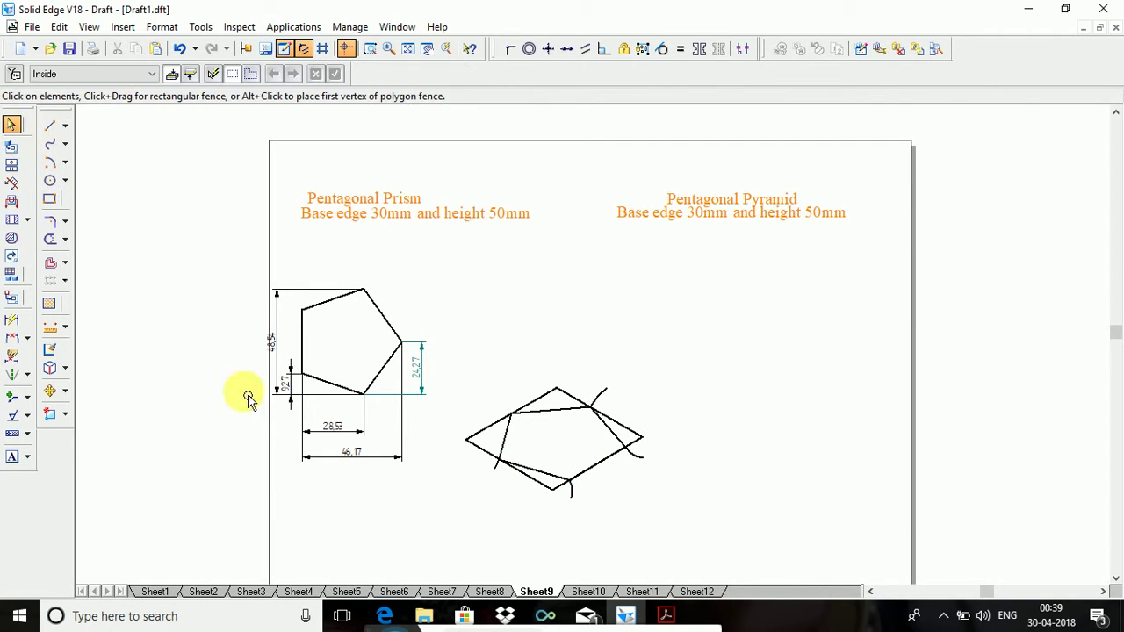
left_click(480, 446)
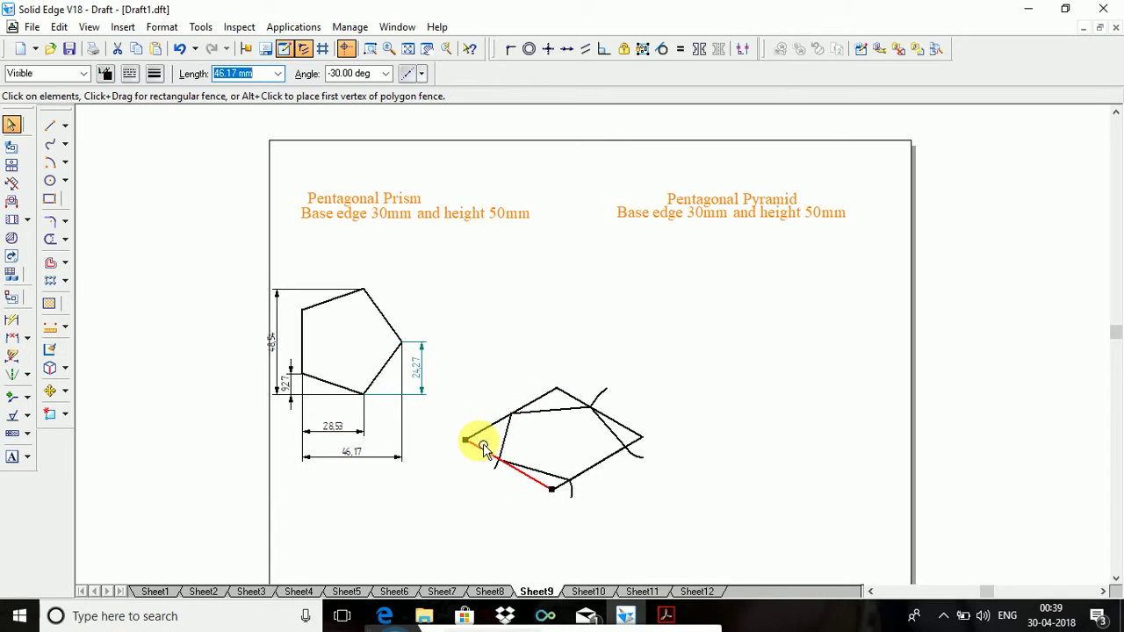
key("Delete")
left_click(489, 431)
key("Delete")
left_click(565, 497)
key("Delete")
left_click(640, 446)
key("Delete")
left_click(604, 391)
key("Delete")
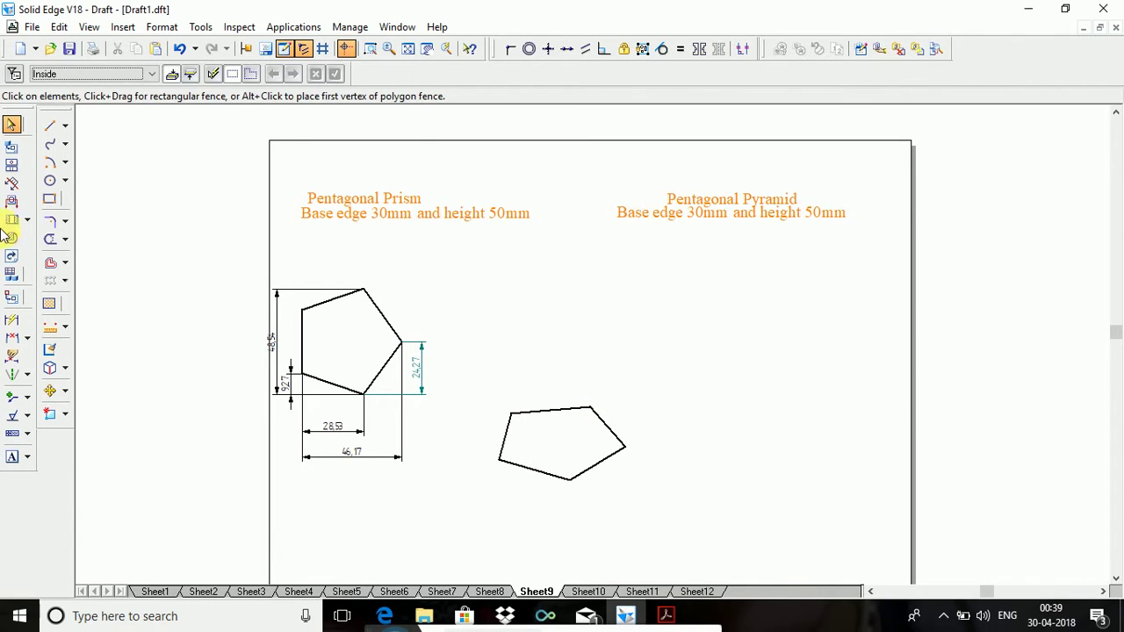
Copy the isometric pentagon to the area below the Pentagonal Pyramid title as the pyramid's base.
left_click_drag(465, 369, 700, 519)
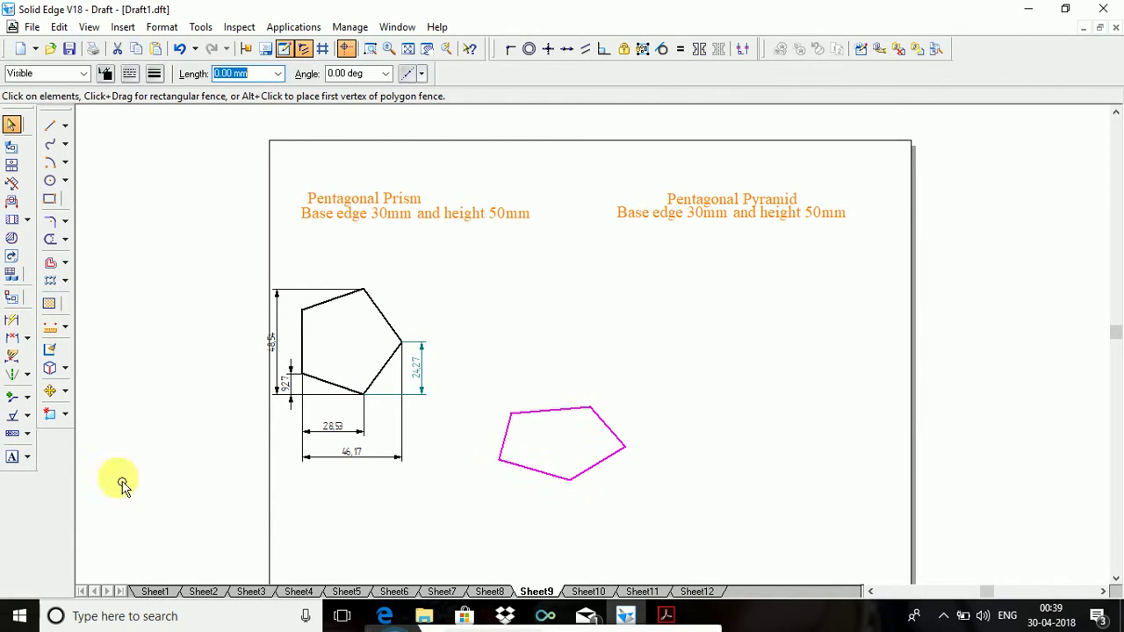
left_click(49, 391)
left_click(562, 444)
left_click(784, 436)
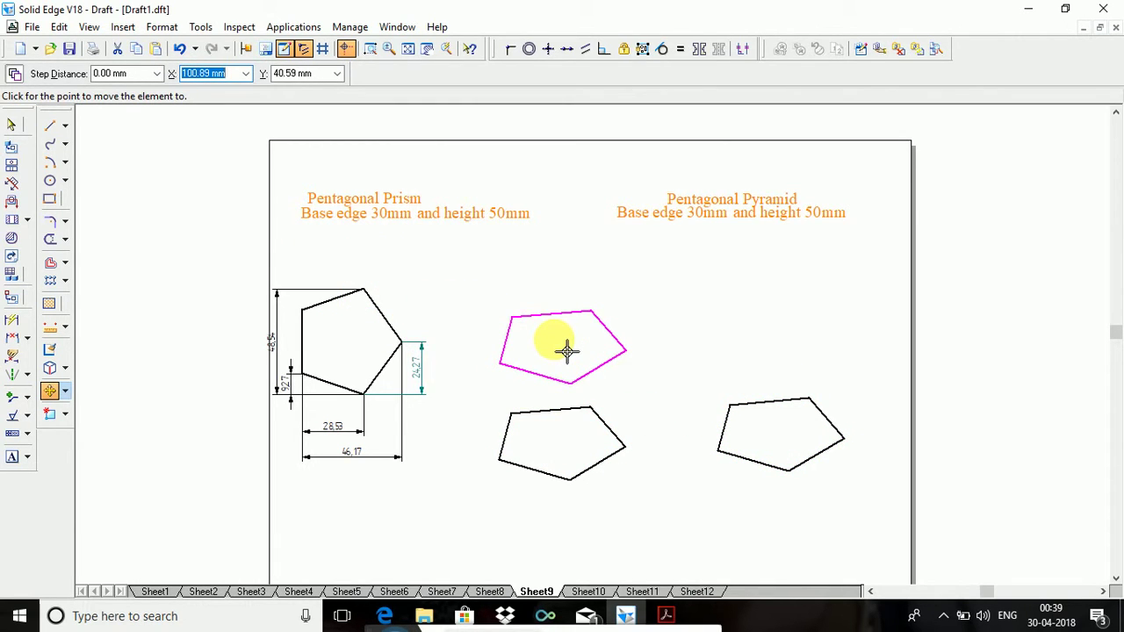
key("Escape")
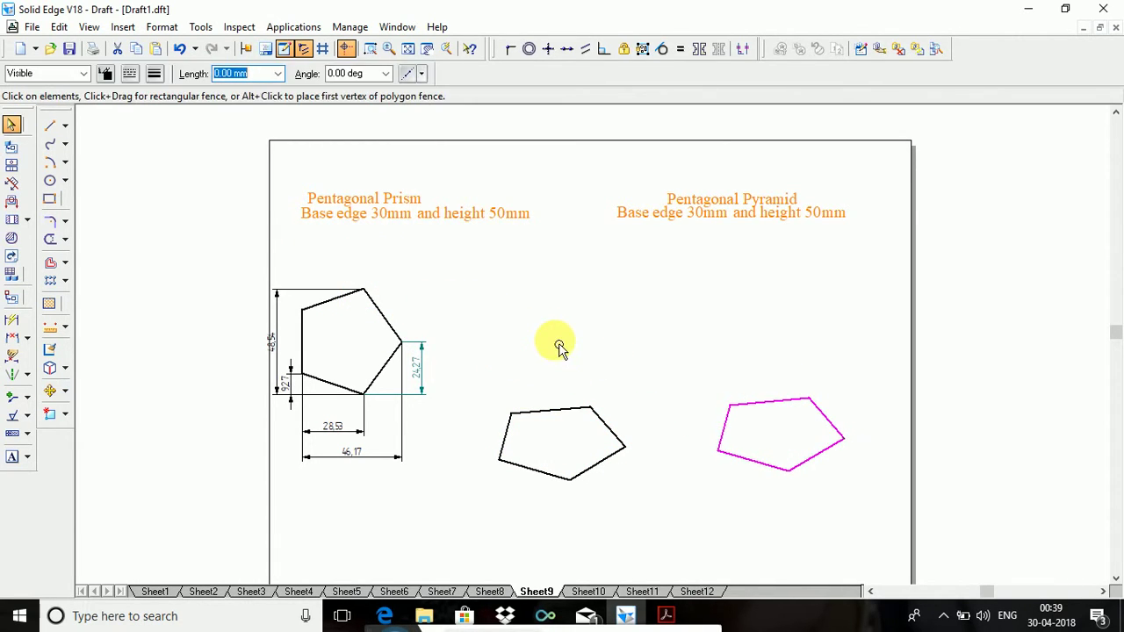
Draw a vertical 50 mm line at 90° upward from the upper-left vertex of the prism's base pentagon.
left_click(49, 128)
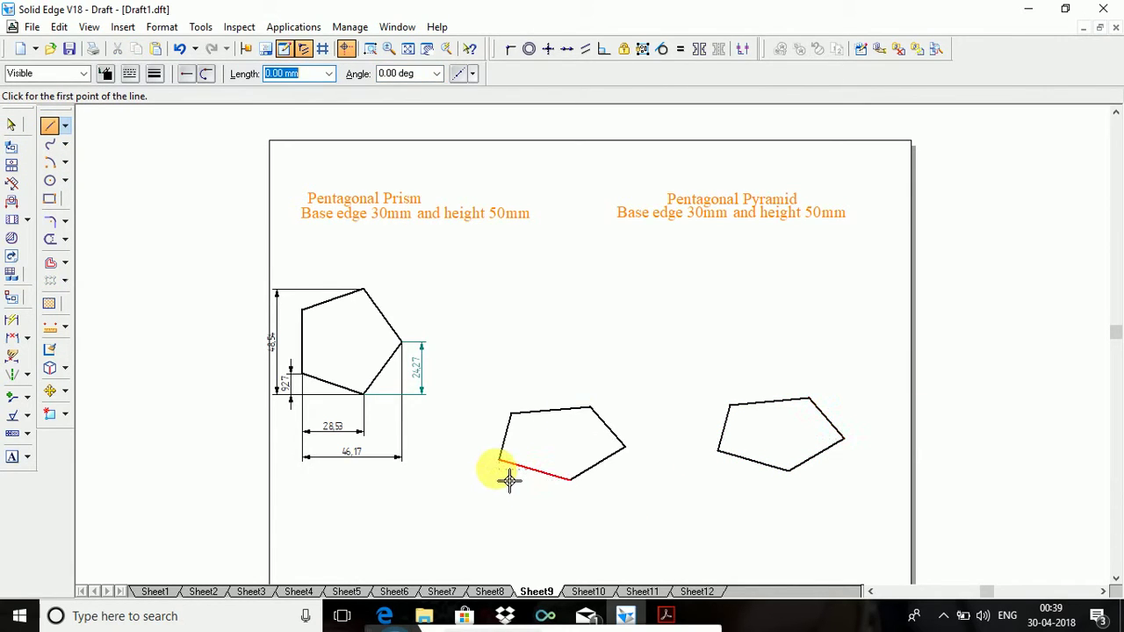
left_click(511, 413)
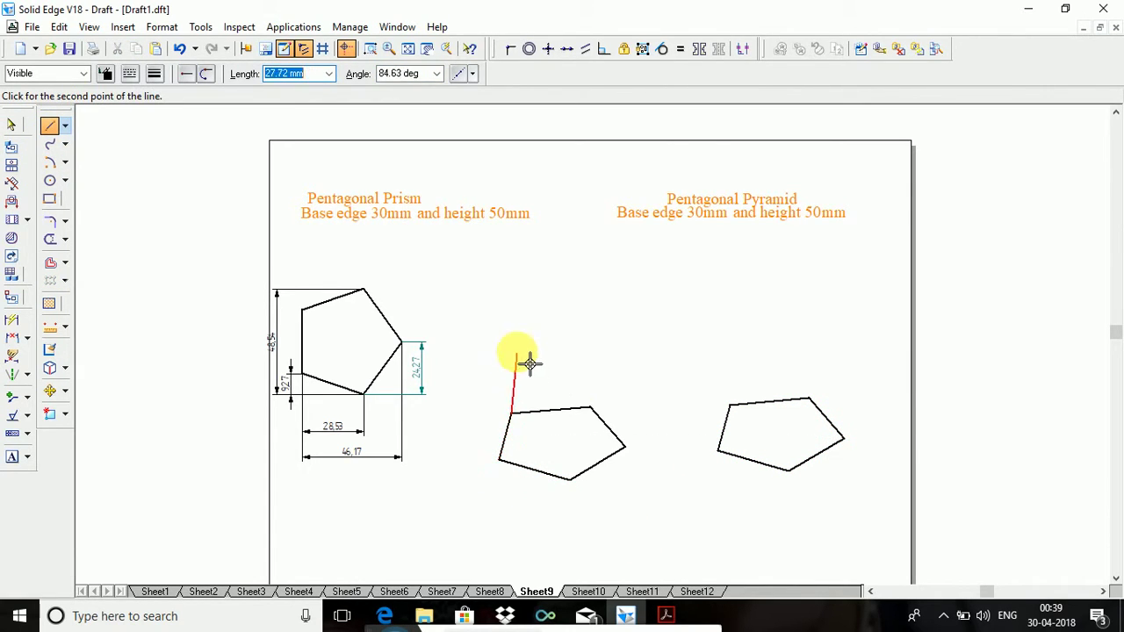
type("50")
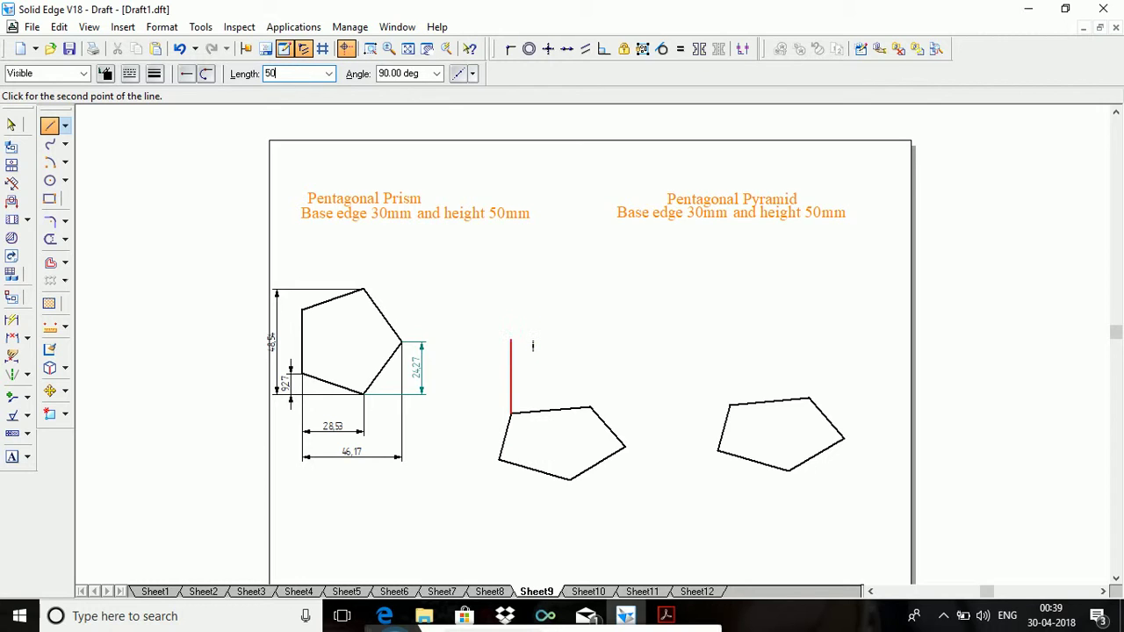
key("Return")
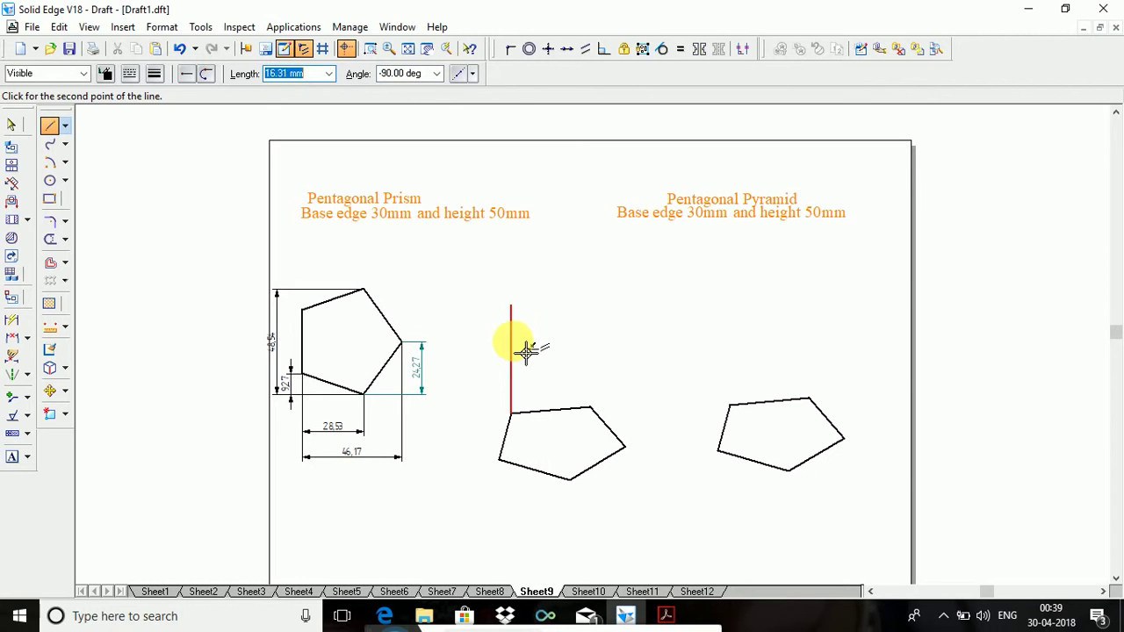
right_click(172, 195)
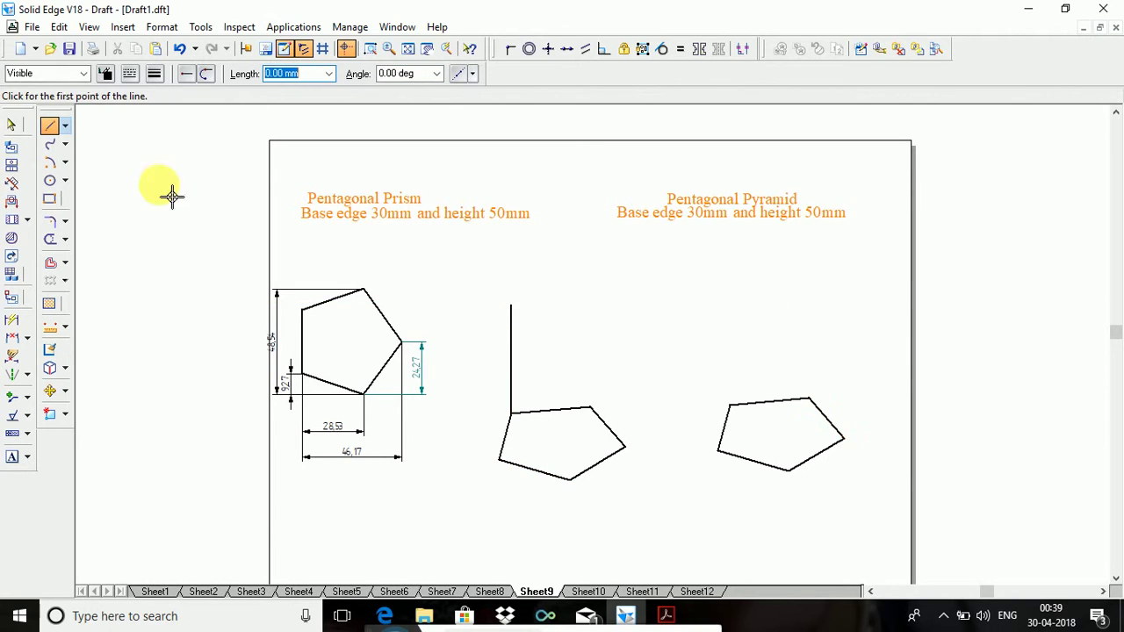
Copy the prism's base pentagon up to the upper end of the 50 mm vertical line.
left_click(11, 125)
left_click_drag(703, 521, 467, 389)
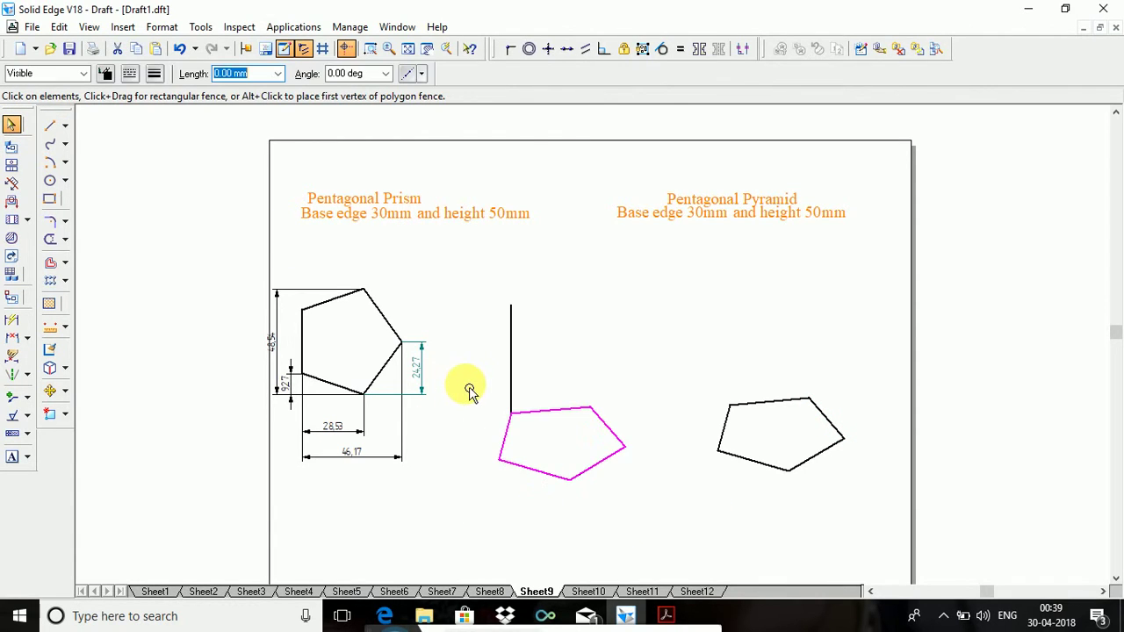
left_click(49, 393)
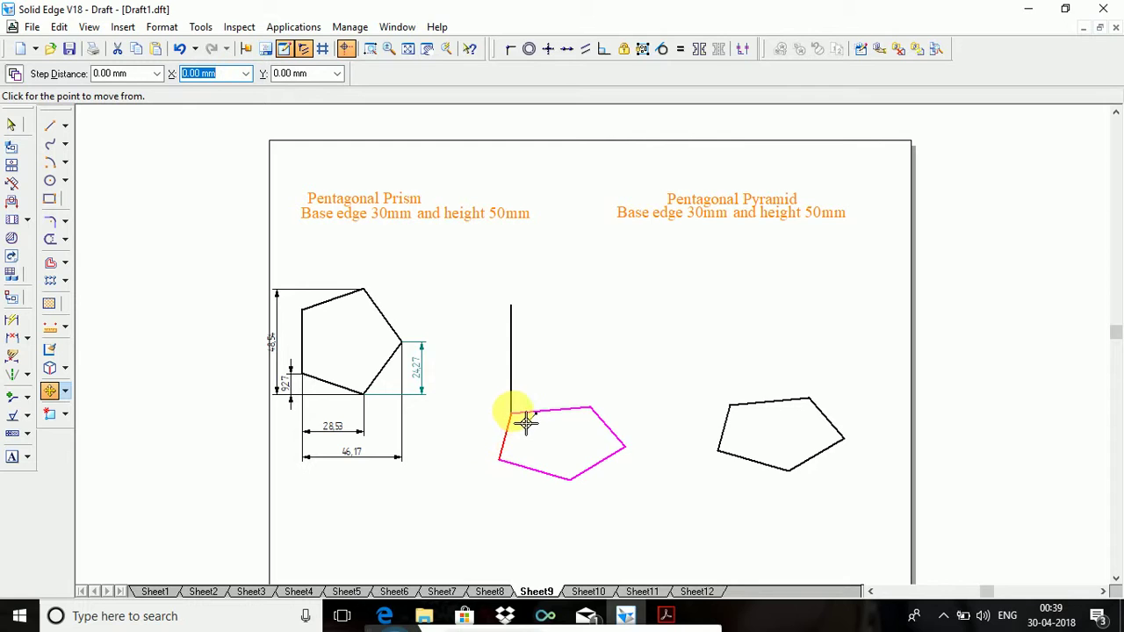
left_click(521, 318)
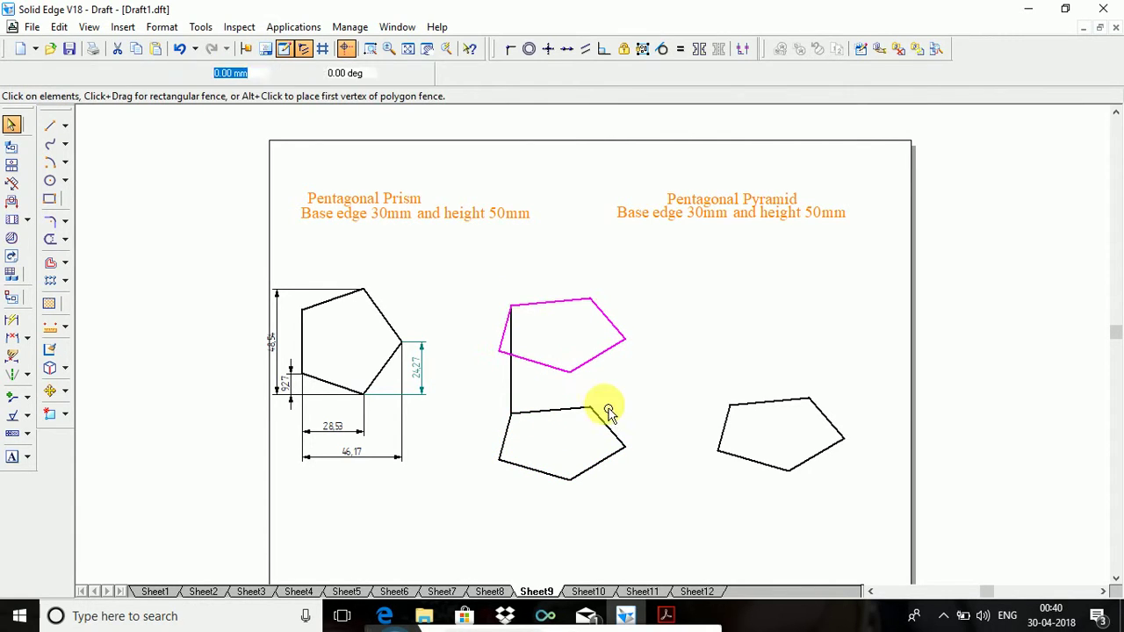
Copy the 50 mm vertical edge to the other four base vertices to join the prism's two pentagons.
left_click(518, 396)
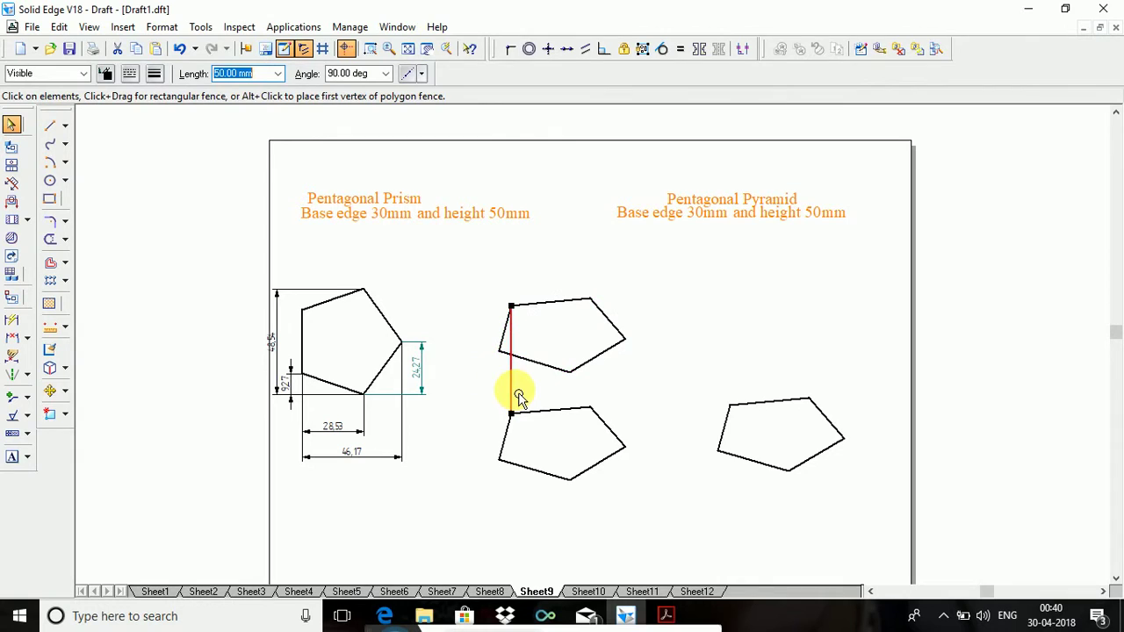
left_click(51, 393)
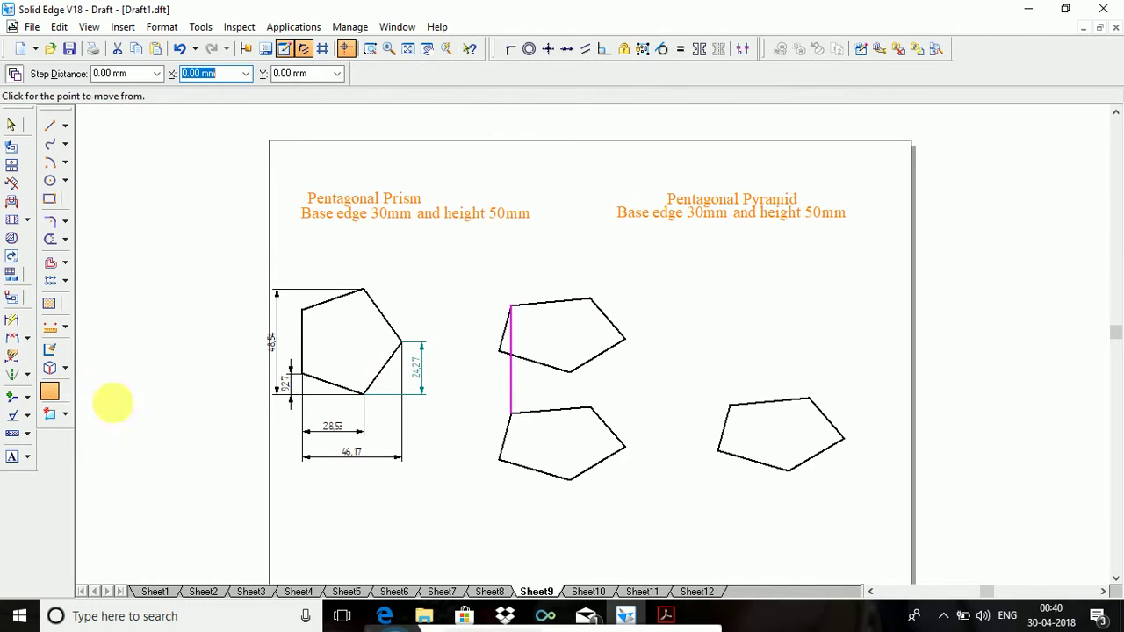
left_click(522, 424)
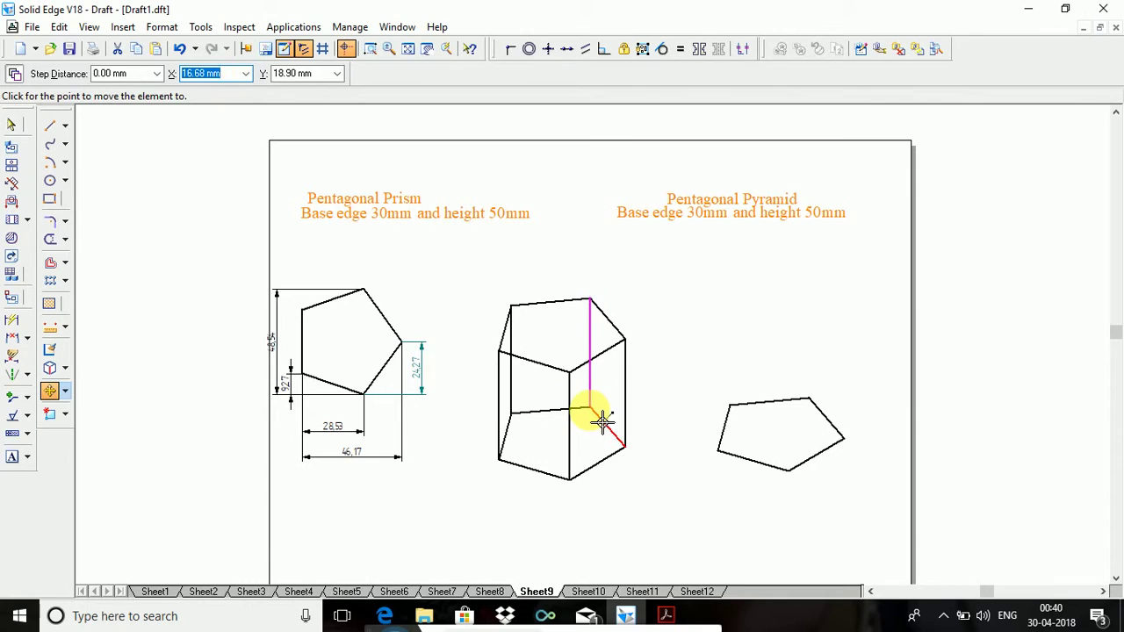
key("Escape")
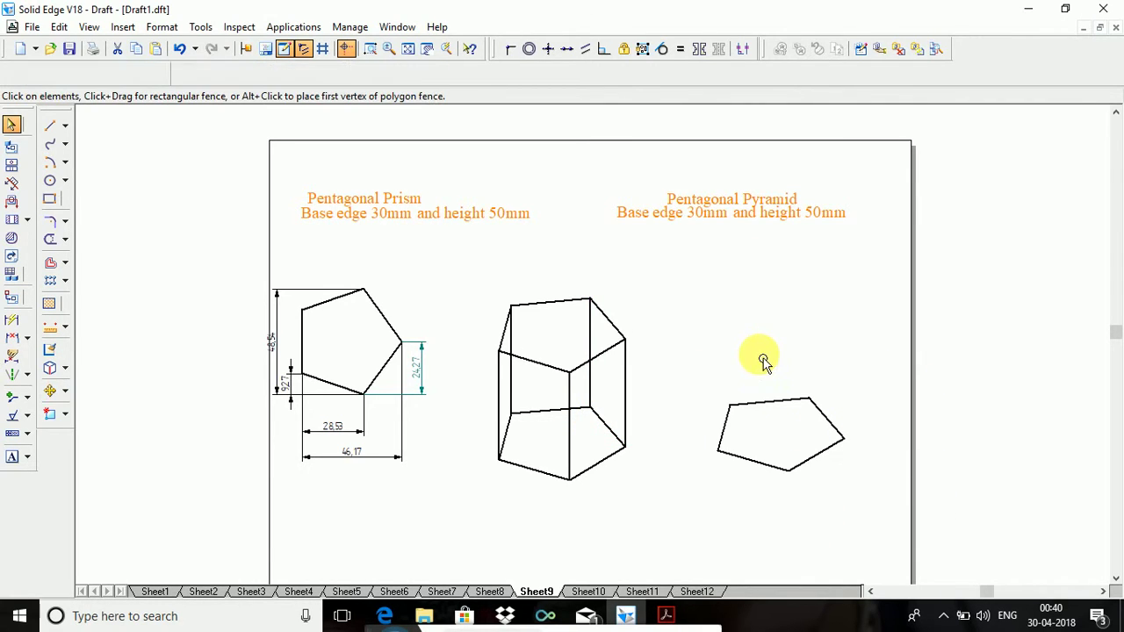
Trim away the pentagonal prism's hidden base edges and the rear-left vertical edge below the top face.
left_click(53, 242)
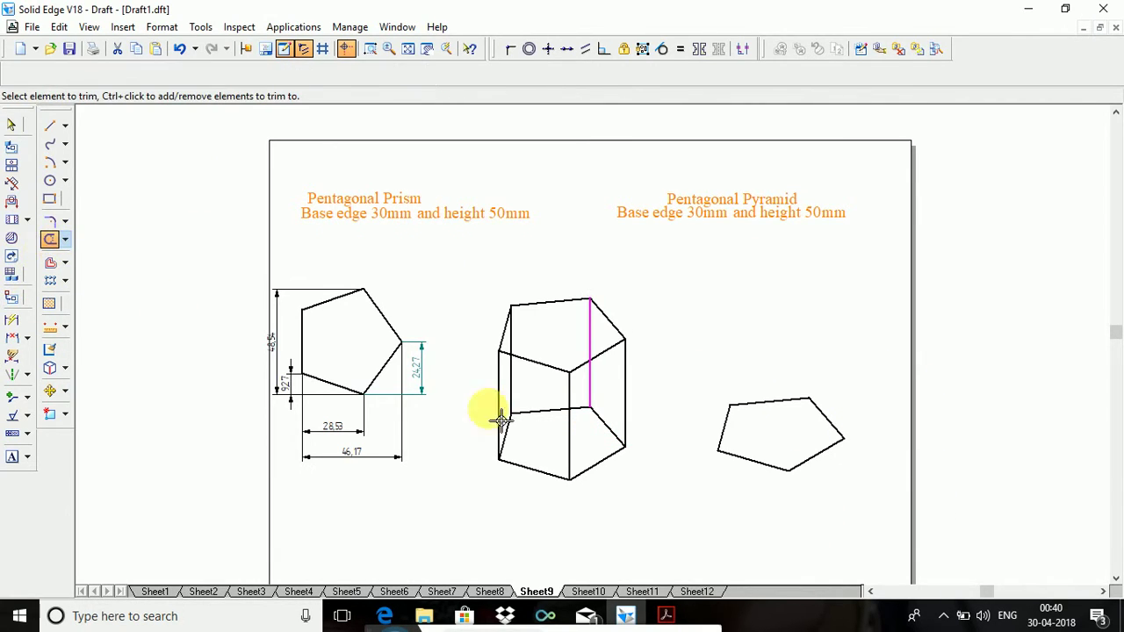
left_click(516, 450)
left_click(553, 411)
left_click(614, 432)
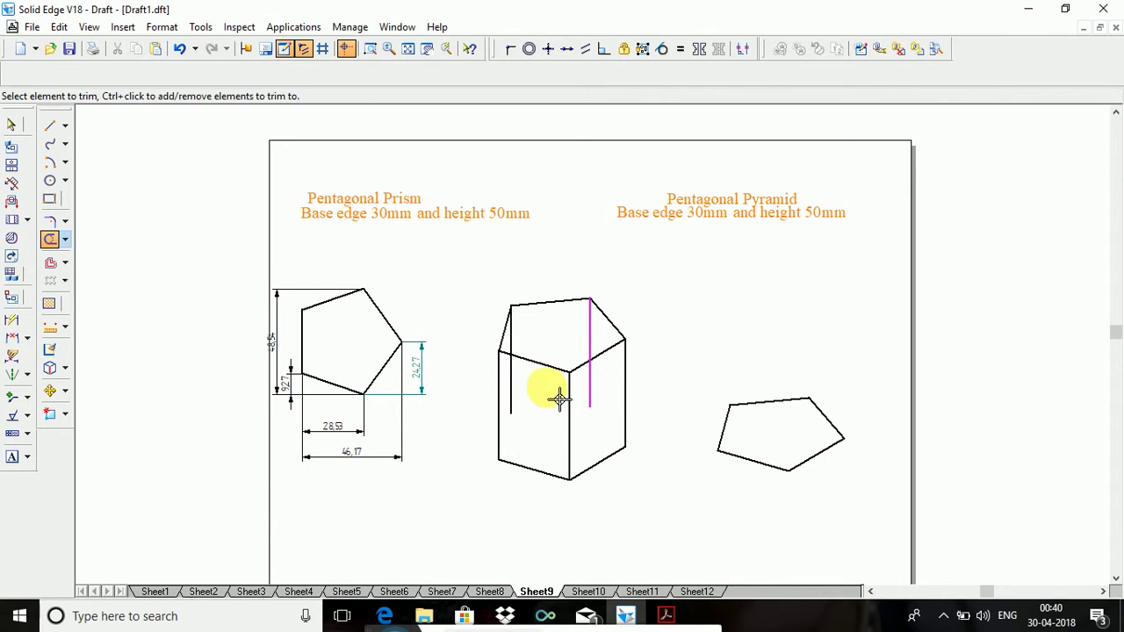
left_click(517, 395)
left_click(600, 397)
left_click(598, 321)
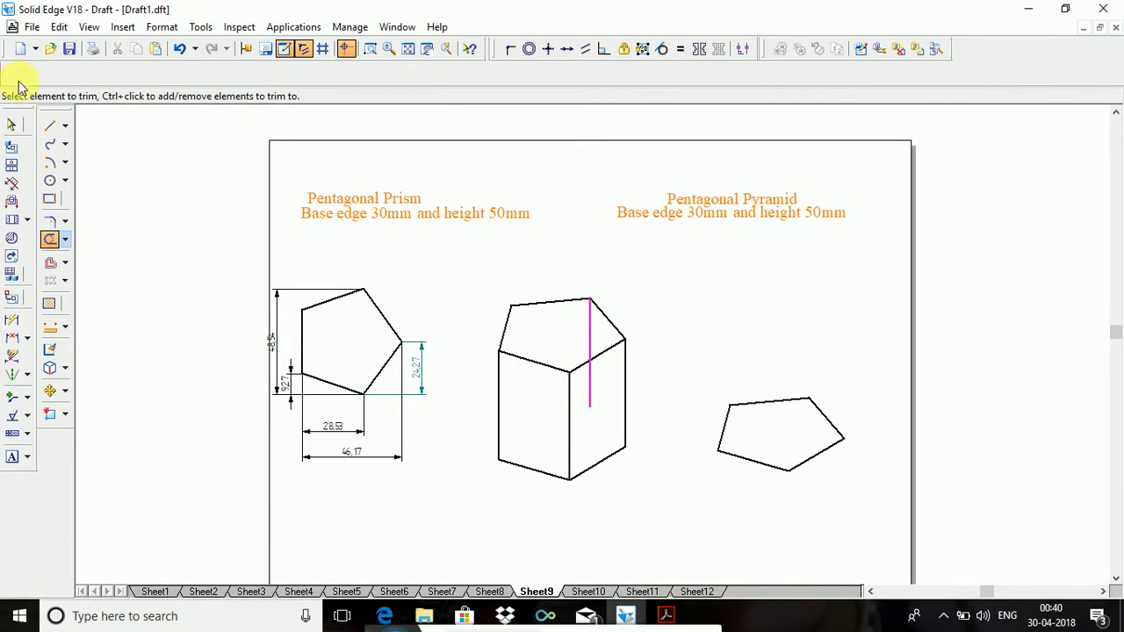
Delete the remaining rear vertical line of the pentagonal prism.
left_click(12, 125)
left_click(589, 347)
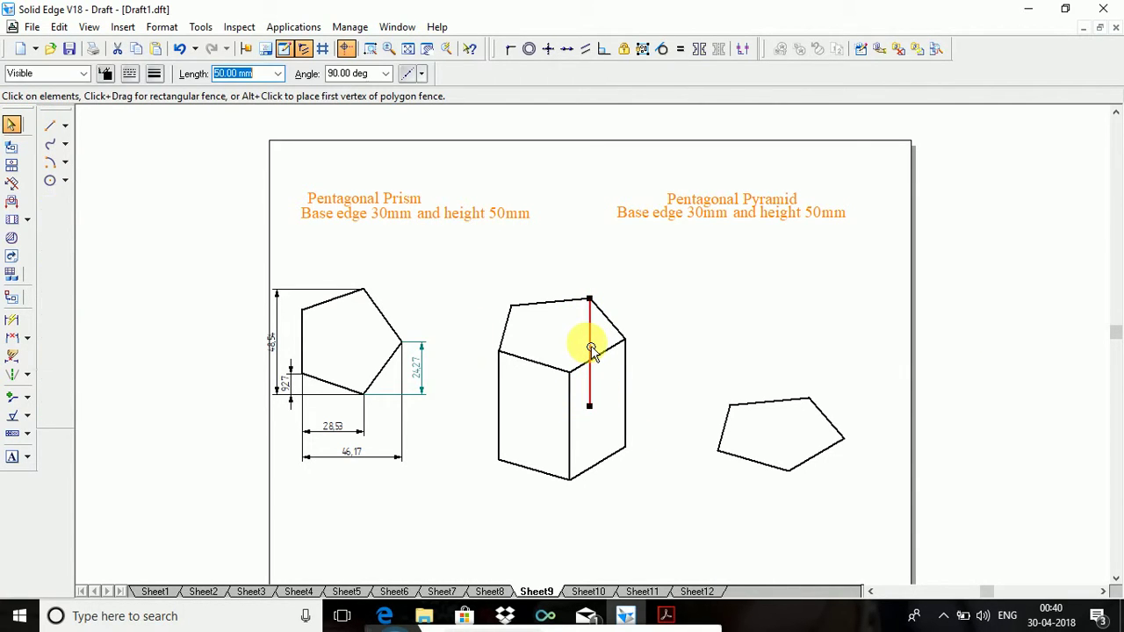
key("Delete")
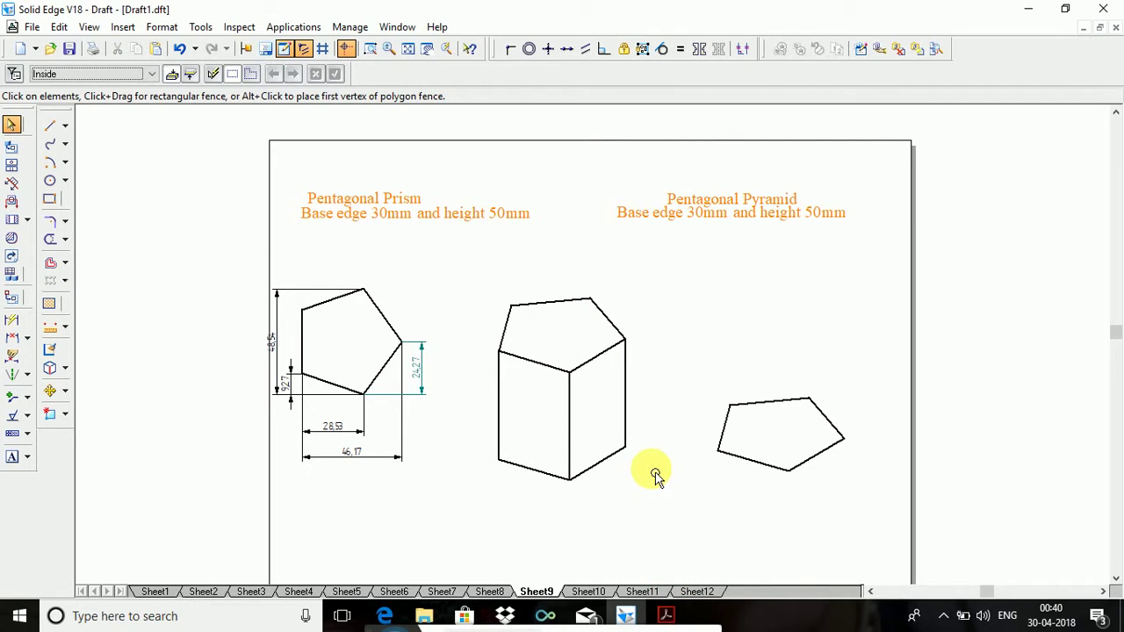
Draw three lines across the pyramid's base pentagon, each from a vertex to the midpoint of the opposite edge, to locate its centre.
left_click(50, 129)
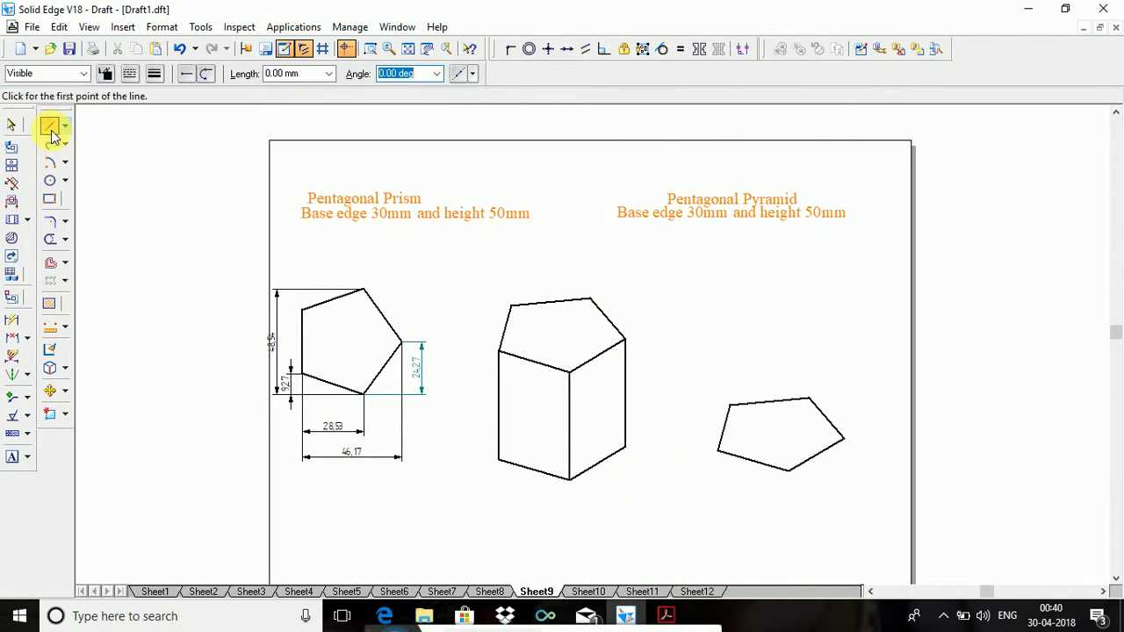
left_click(734, 409)
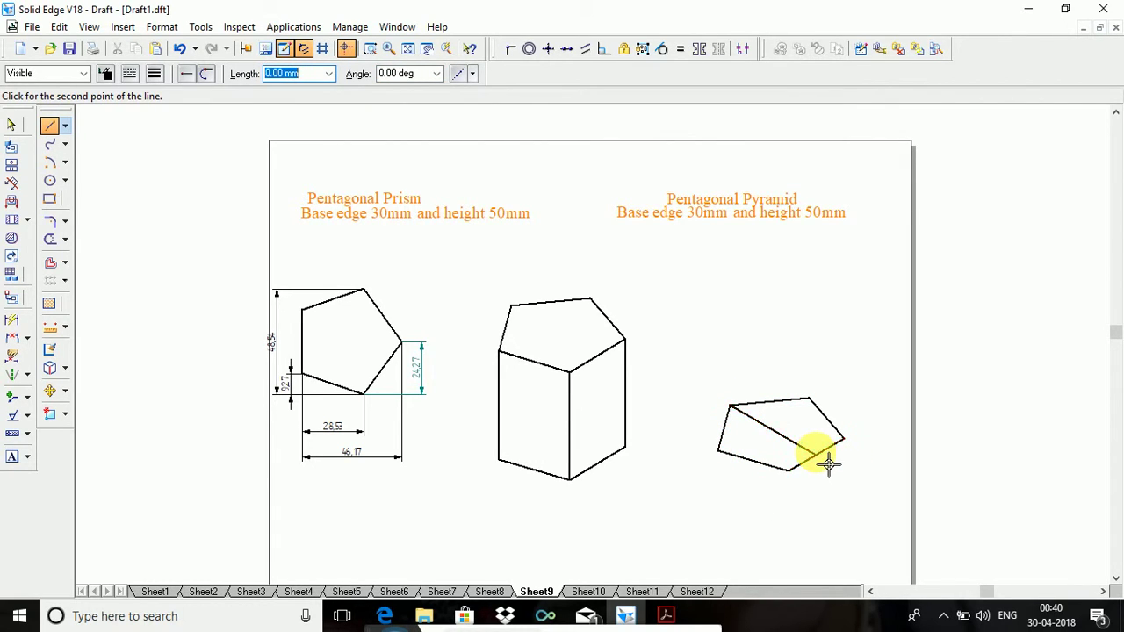
left_click(822, 458)
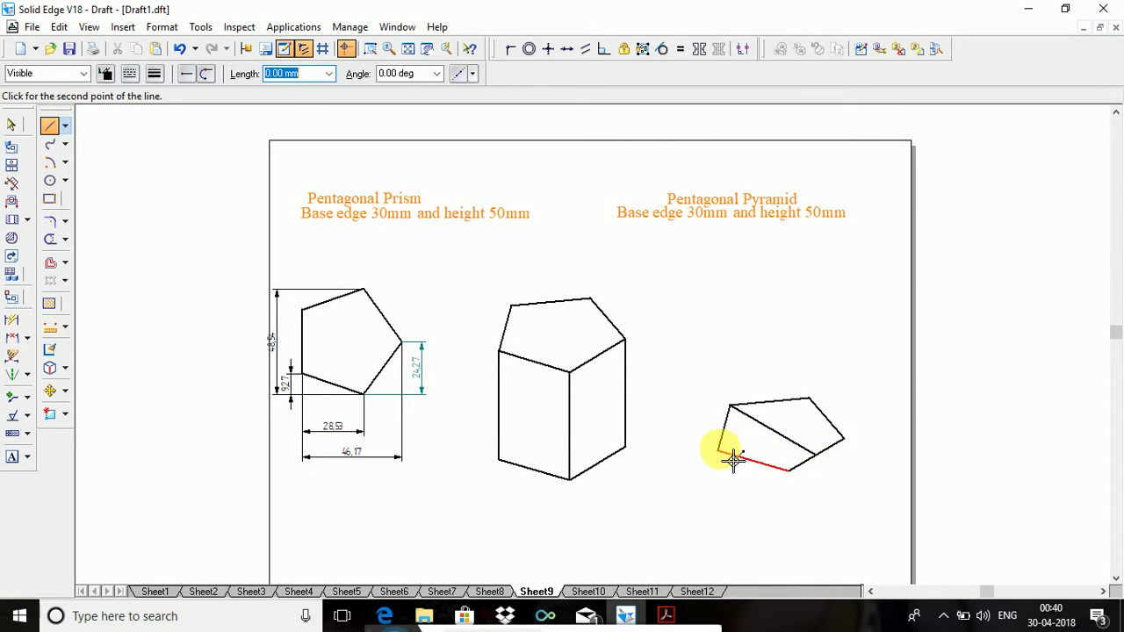
left_click(829, 421)
left_click(789, 469)
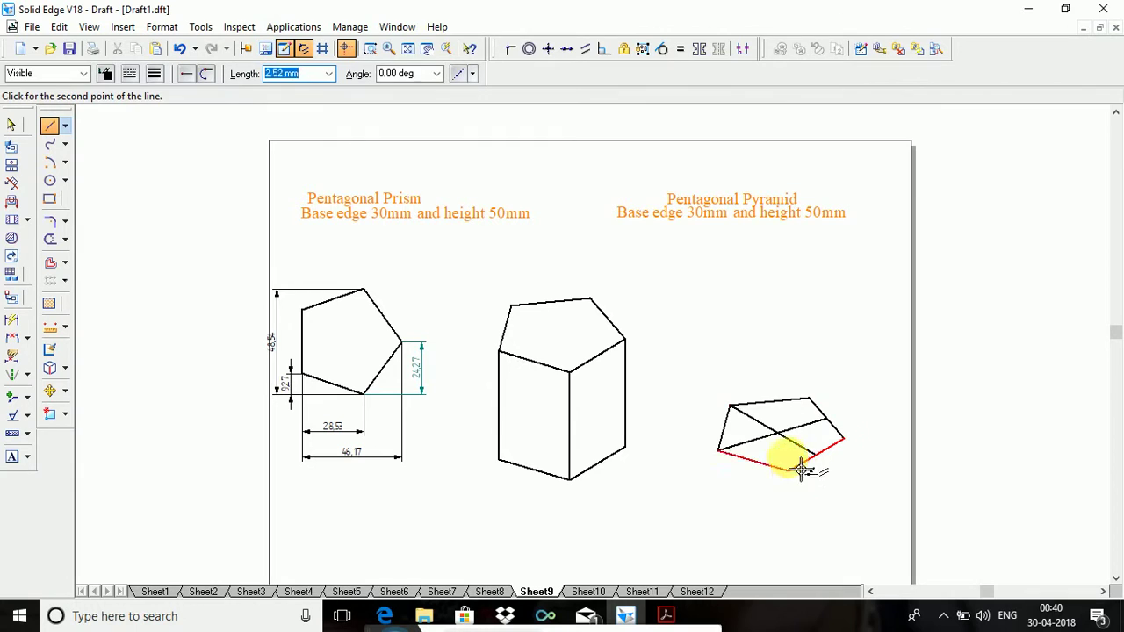
left_click(771, 402)
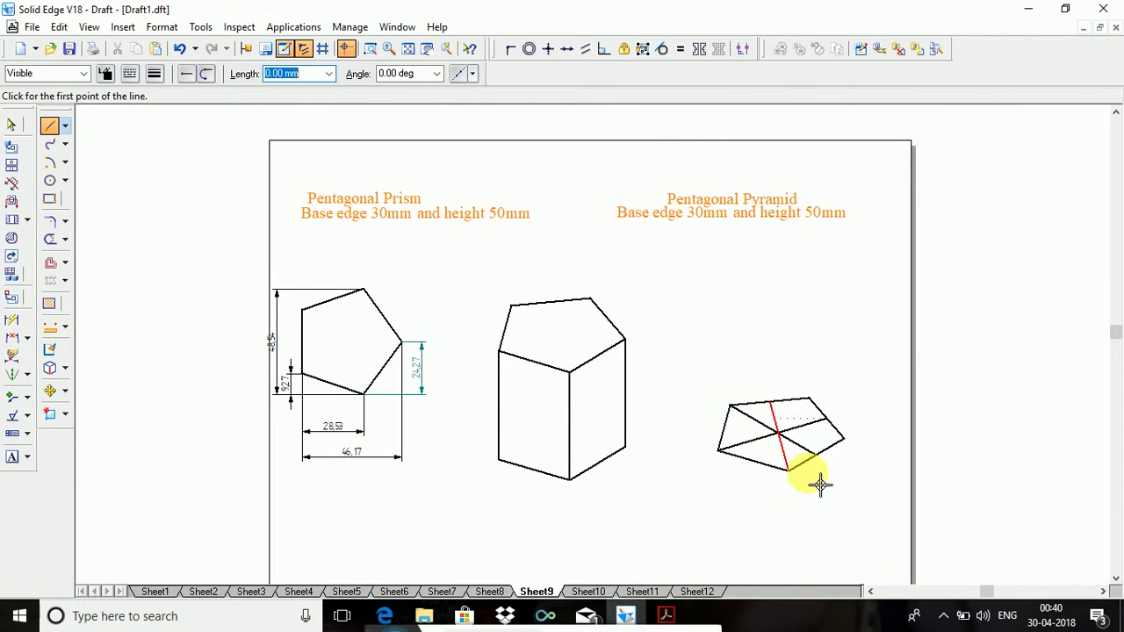
Trim the upper-left half of one construction line and draw a vertical 50 mm line upward from the pentagon's centre.
left_click(49, 239)
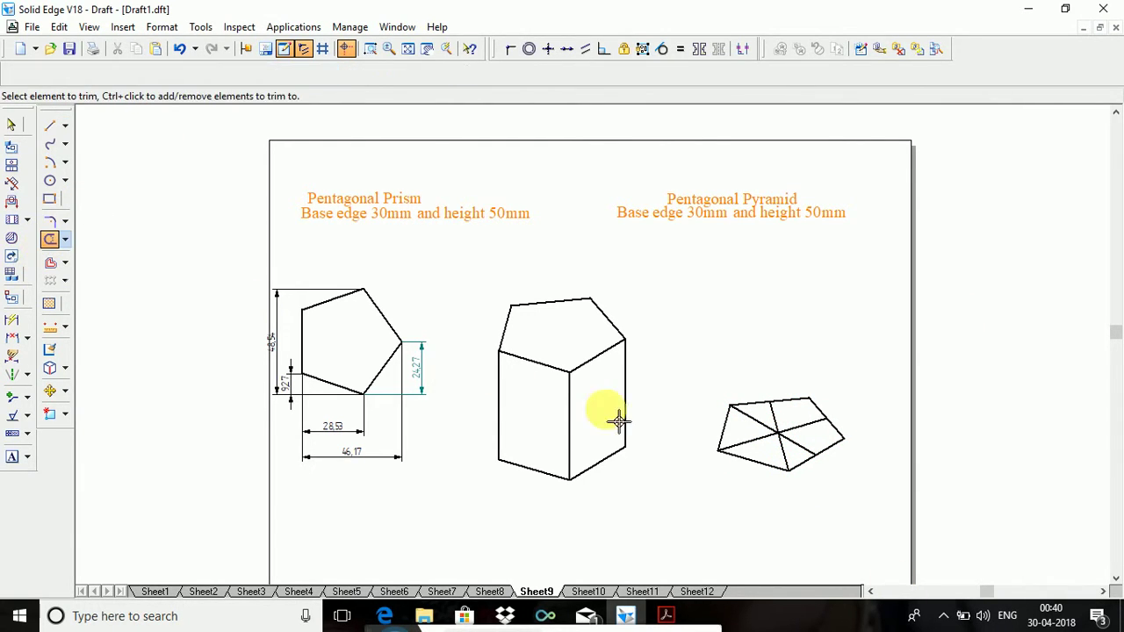
left_click(752, 421)
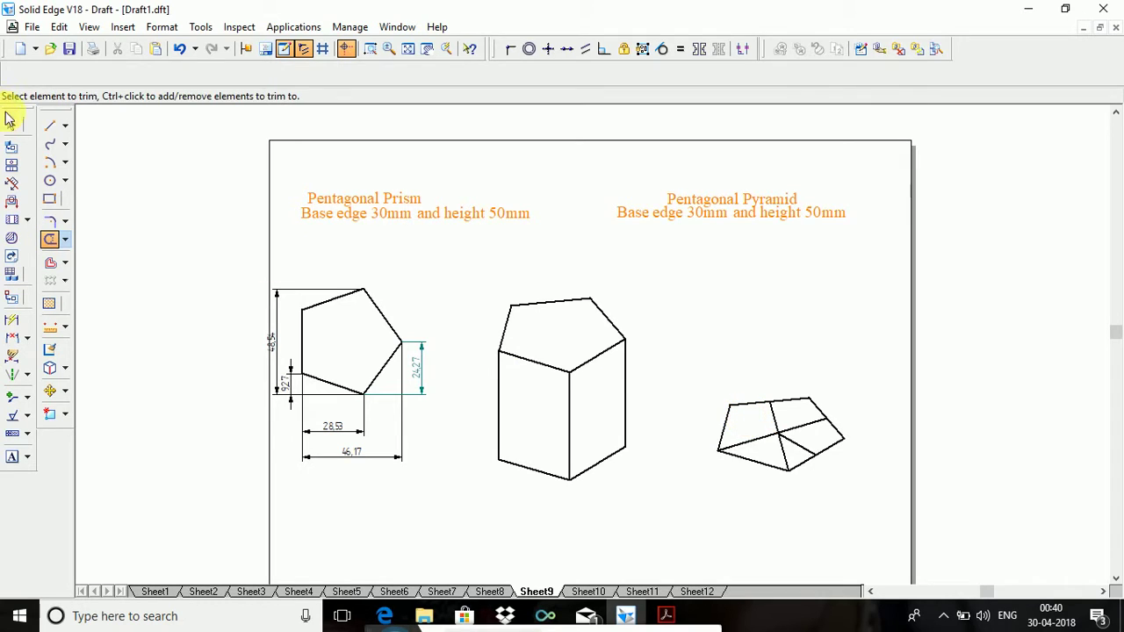
left_click(58, 128)
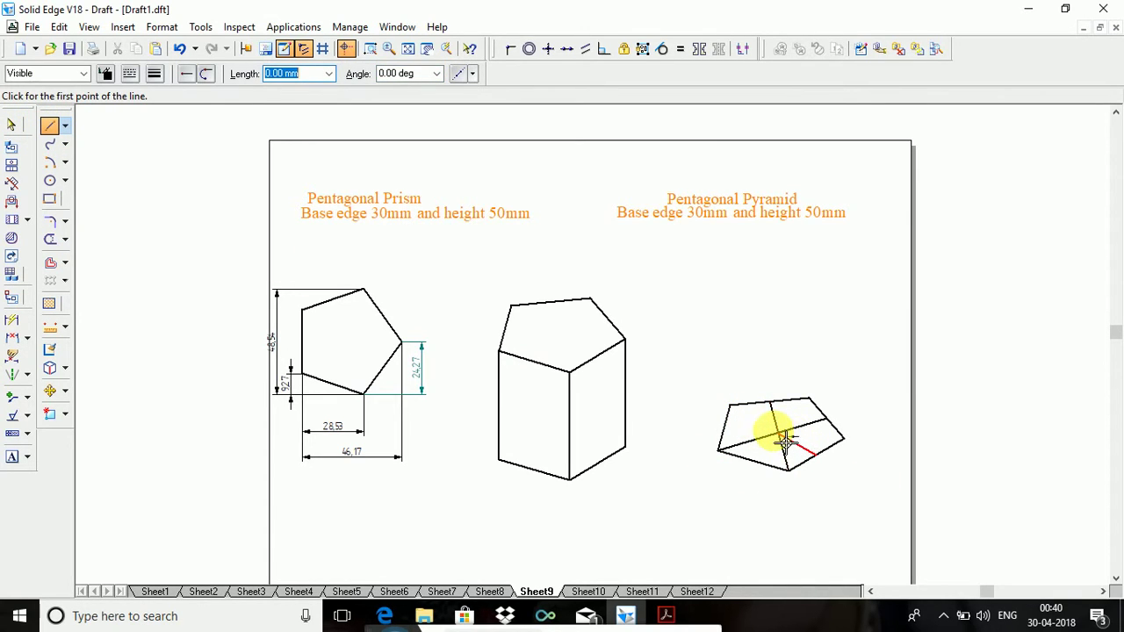
left_click(778, 433)
type("50")
key("Tab")
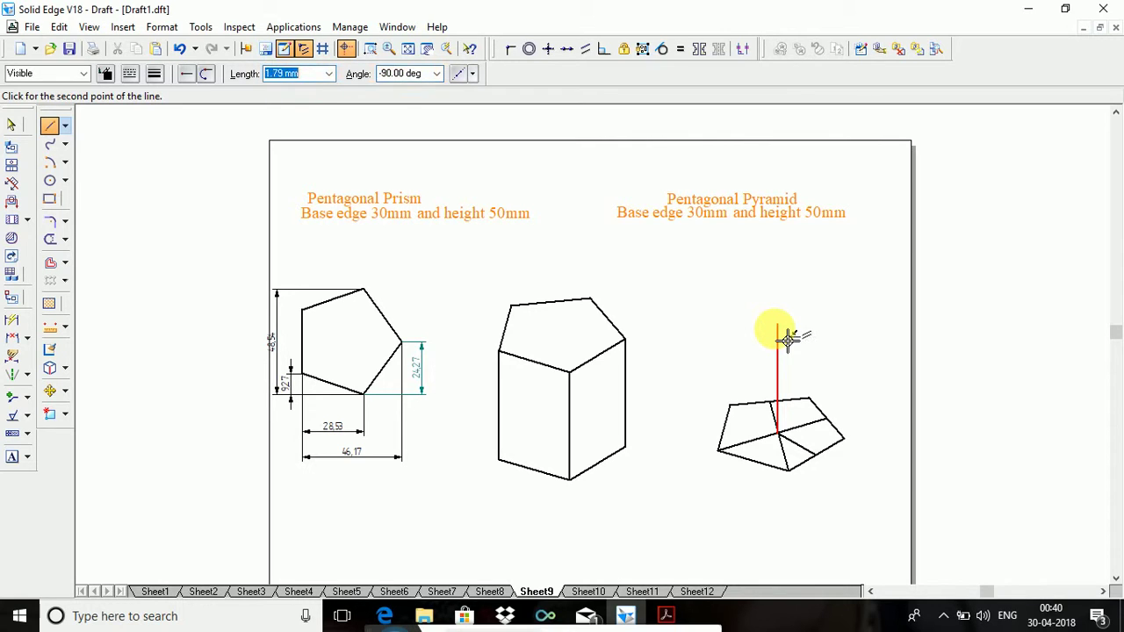
left_click(787, 340)
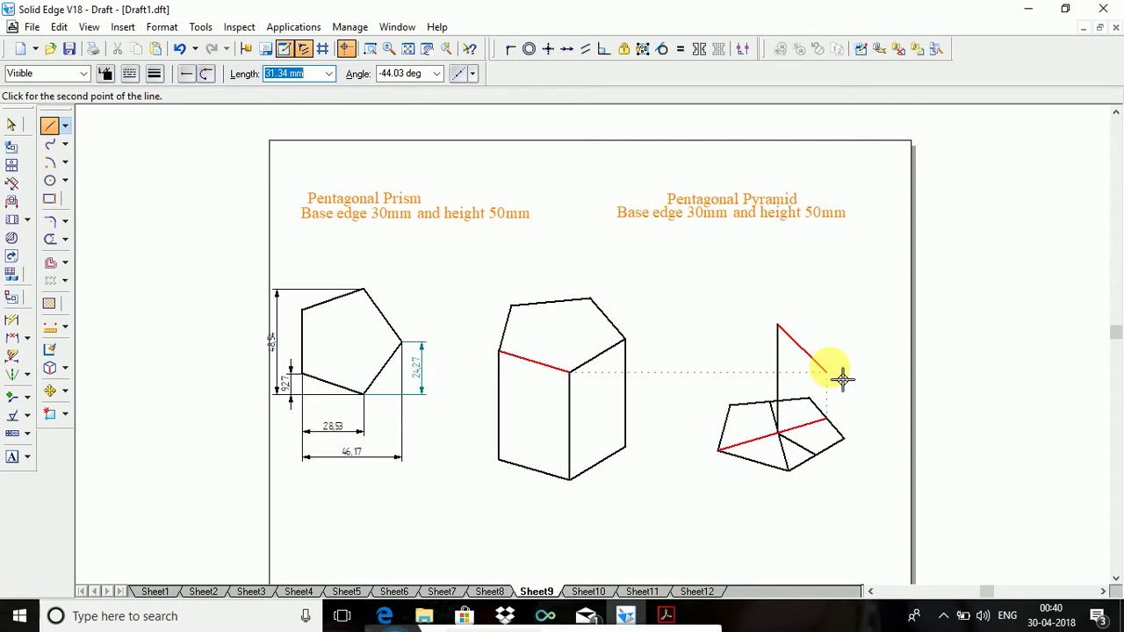
Draw the pyramid's slant edges from the apex to the right, bottom, lower-left and upper-left base vertices.
left_click(843, 437)
right_click(883, 335)
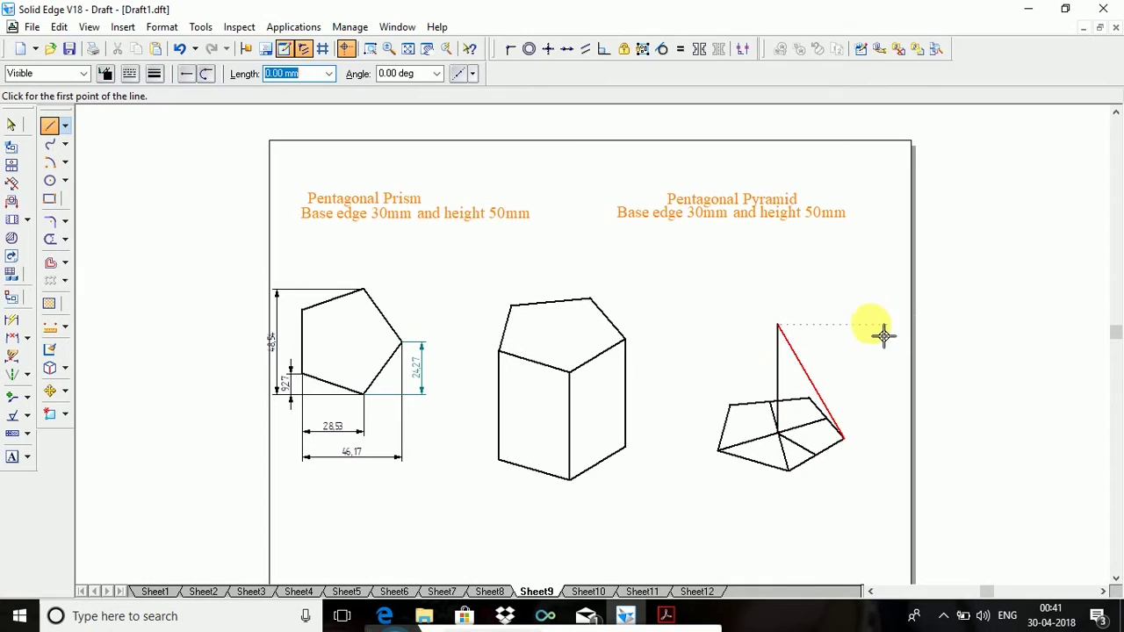
left_click(788, 332)
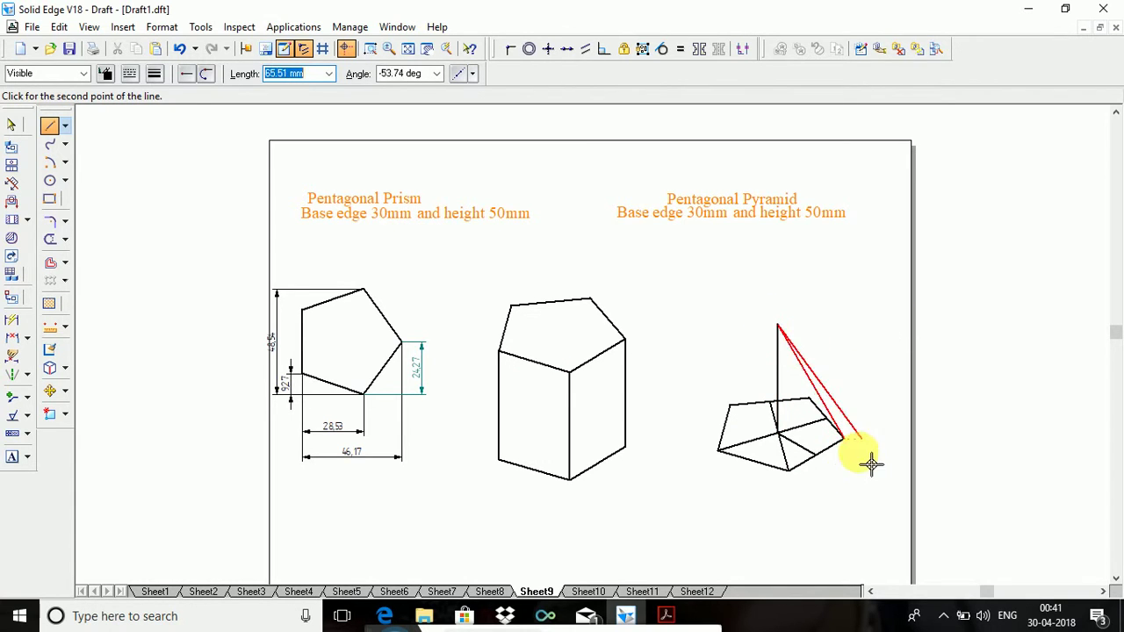
left_click(799, 479)
right_click(798, 477)
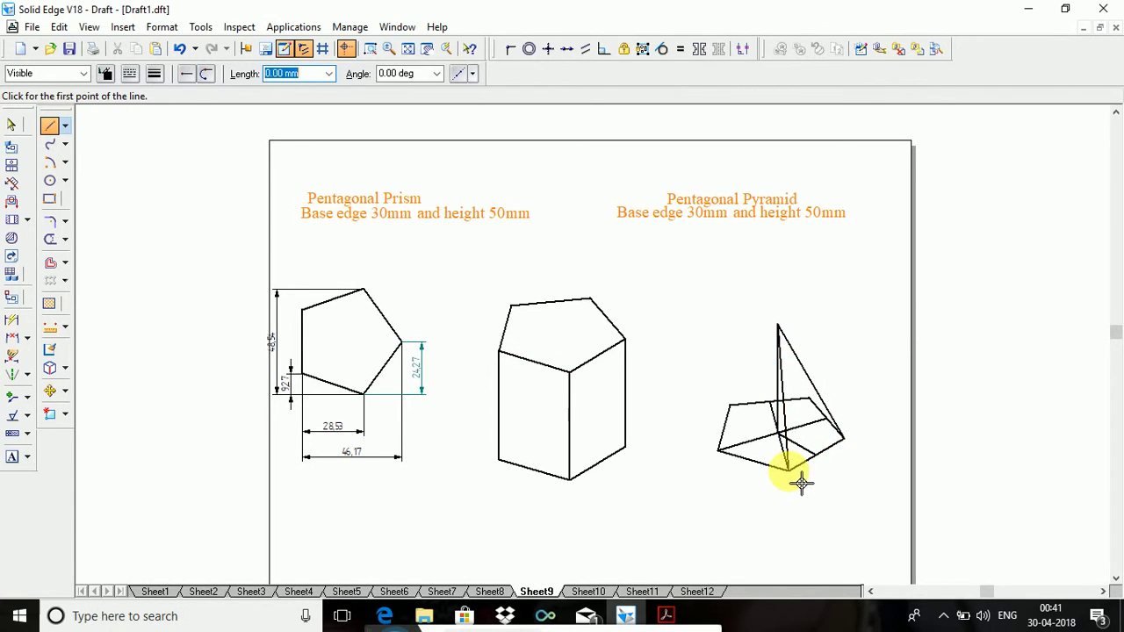
left_click(789, 335)
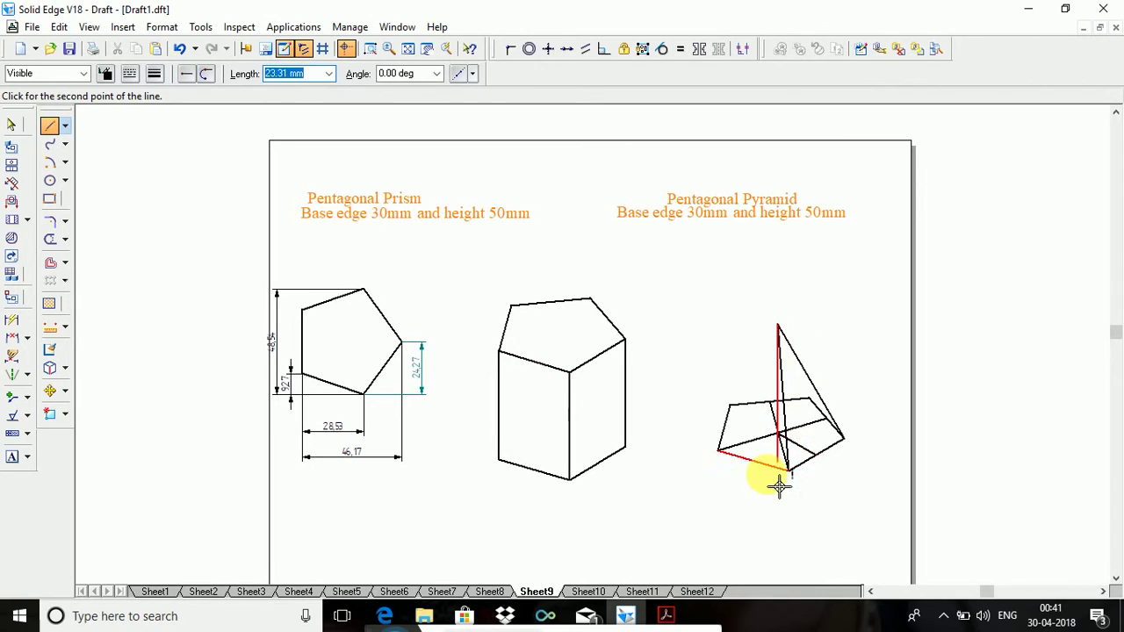
left_click(730, 463)
right_click(723, 452)
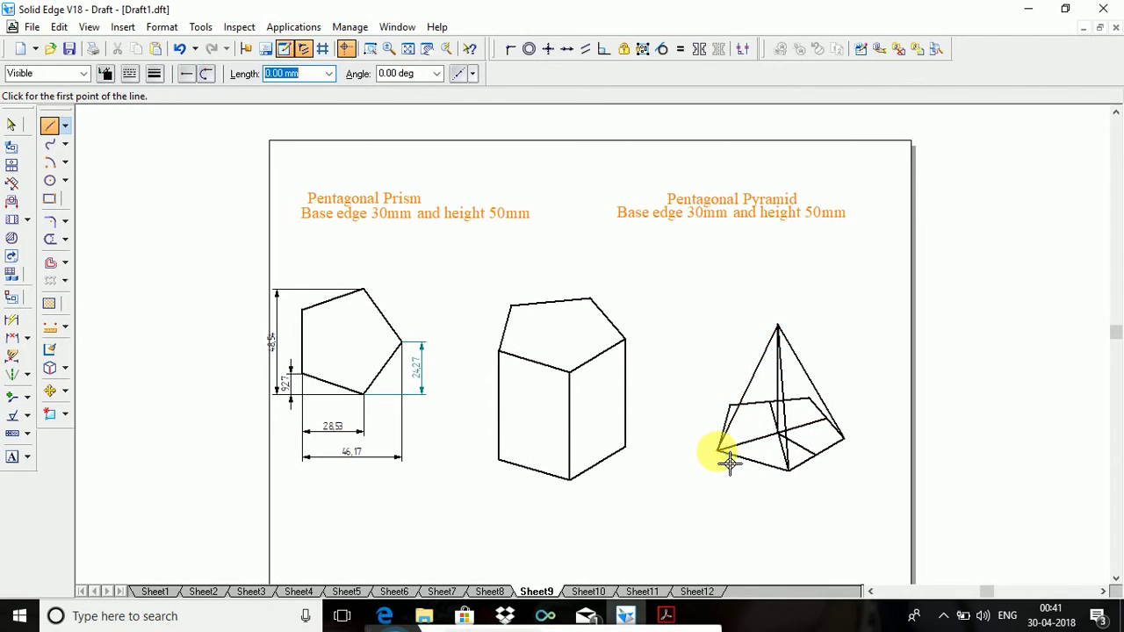
left_click(787, 333)
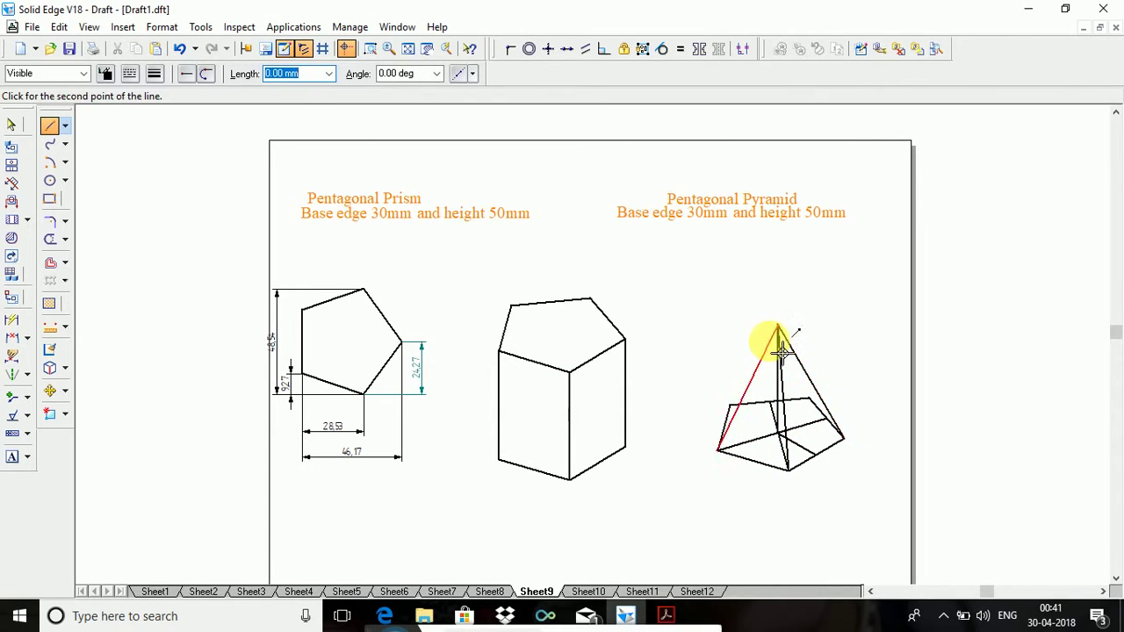
left_click(736, 408)
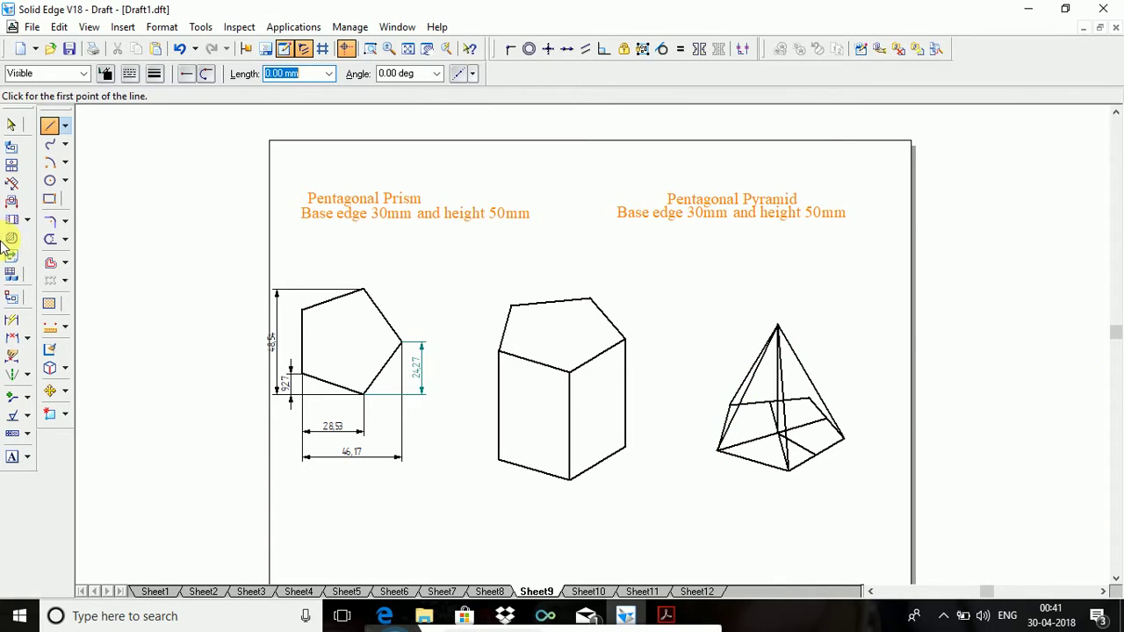
Trim away the pyramid's hidden rear edges and most of the construction lines inside its base.
left_click(50, 244)
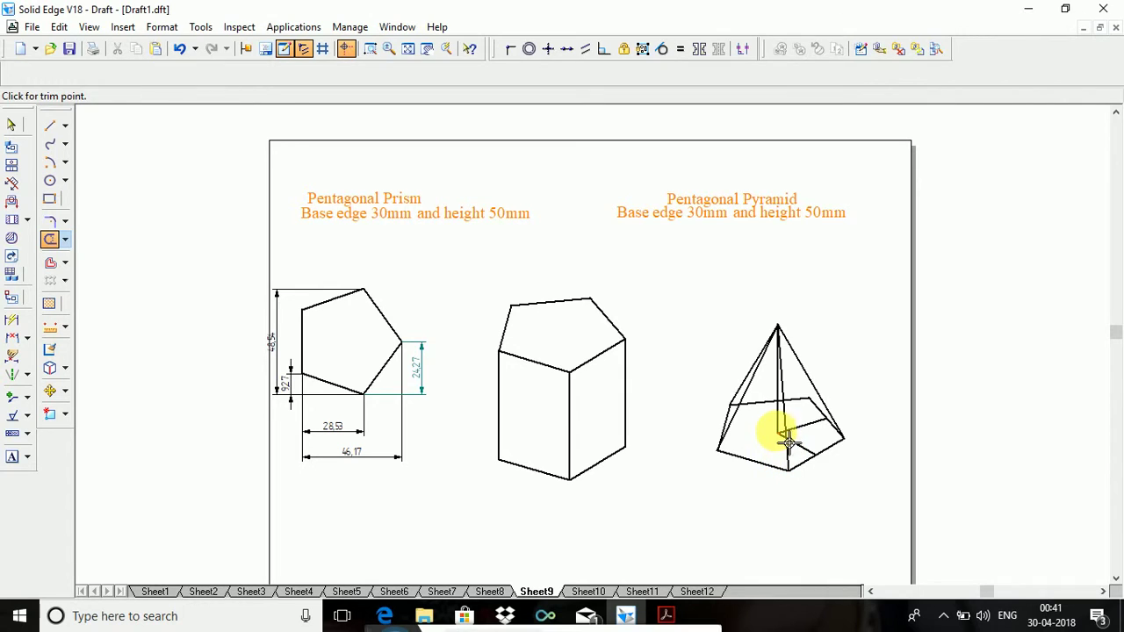
left_click(795, 436)
mouse_move(808, 451)
left_mouse_down()
mouse_move(817, 404)
mouse_move(828, 422)
mouse_move(815, 411)
mouse_move(789, 429)
mouse_move(742, 426)
left_mouse_up()
left_click_drag(735, 394, 743, 418)
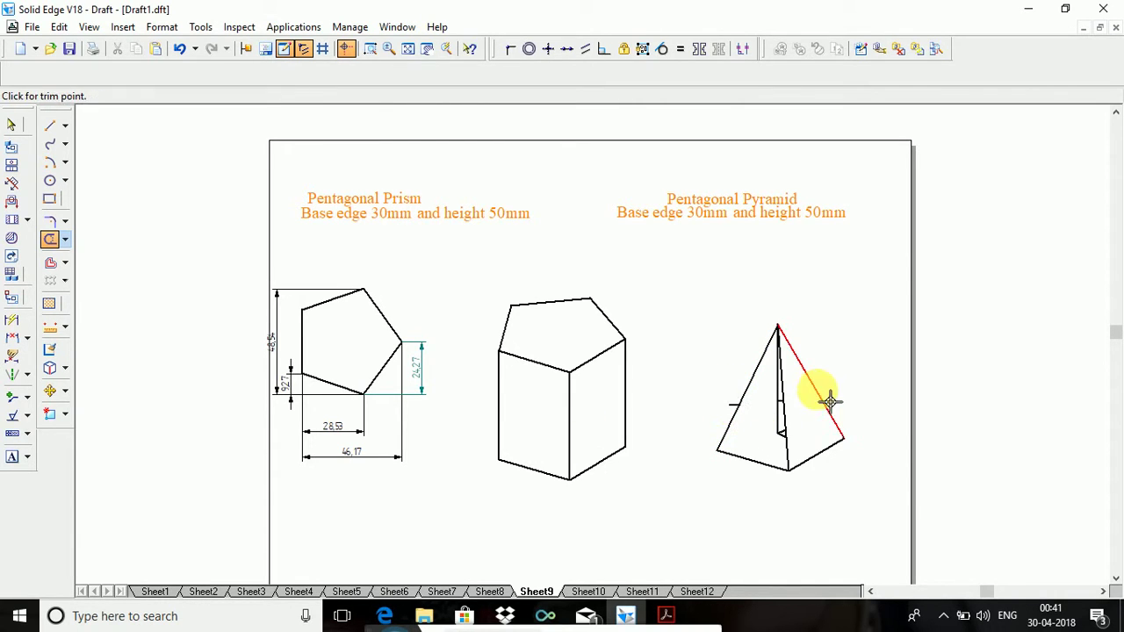
Delete the leftover stub beside the pyramid's left edge and the remaining height and construction line pieces inside it.
left_click(11, 126)
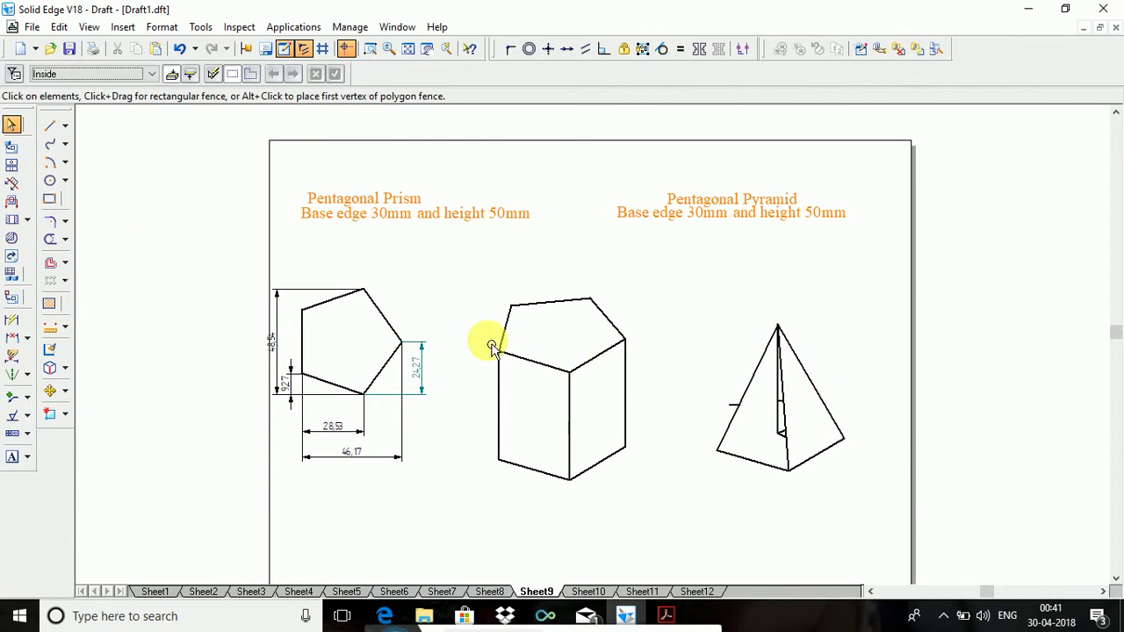
left_click(733, 408)
key("Delete")
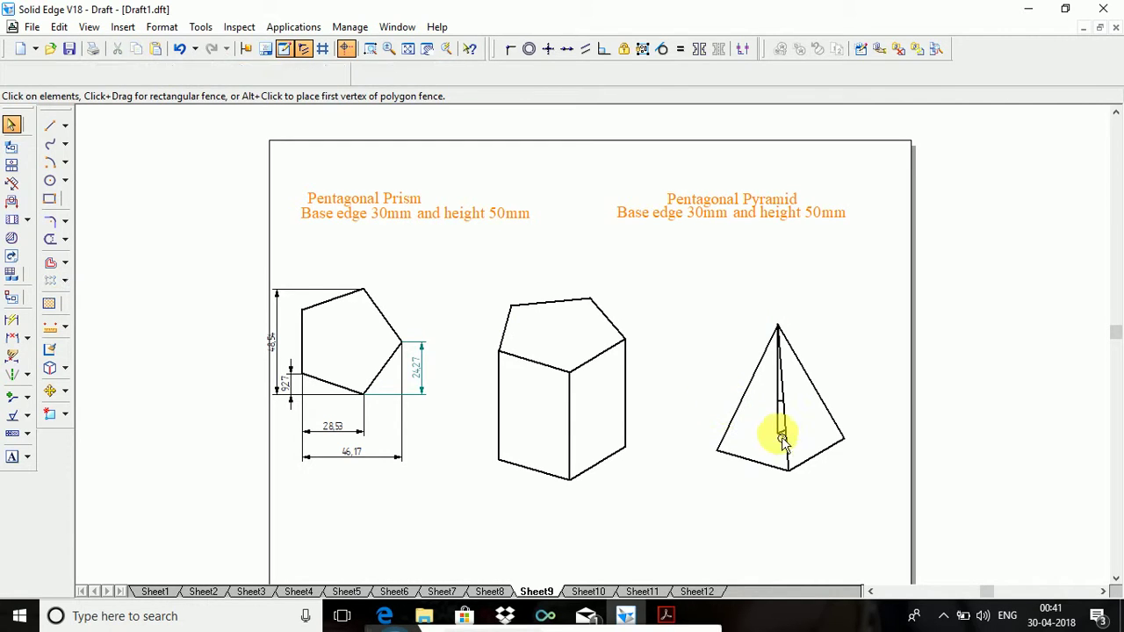
left_click(779, 419)
key("Delete")
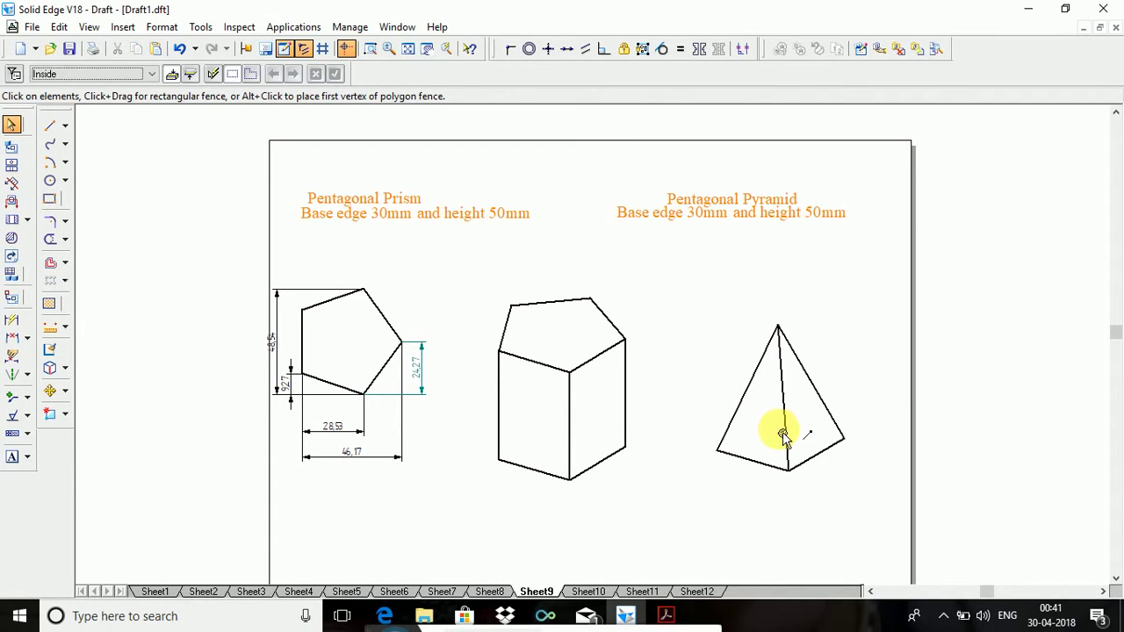
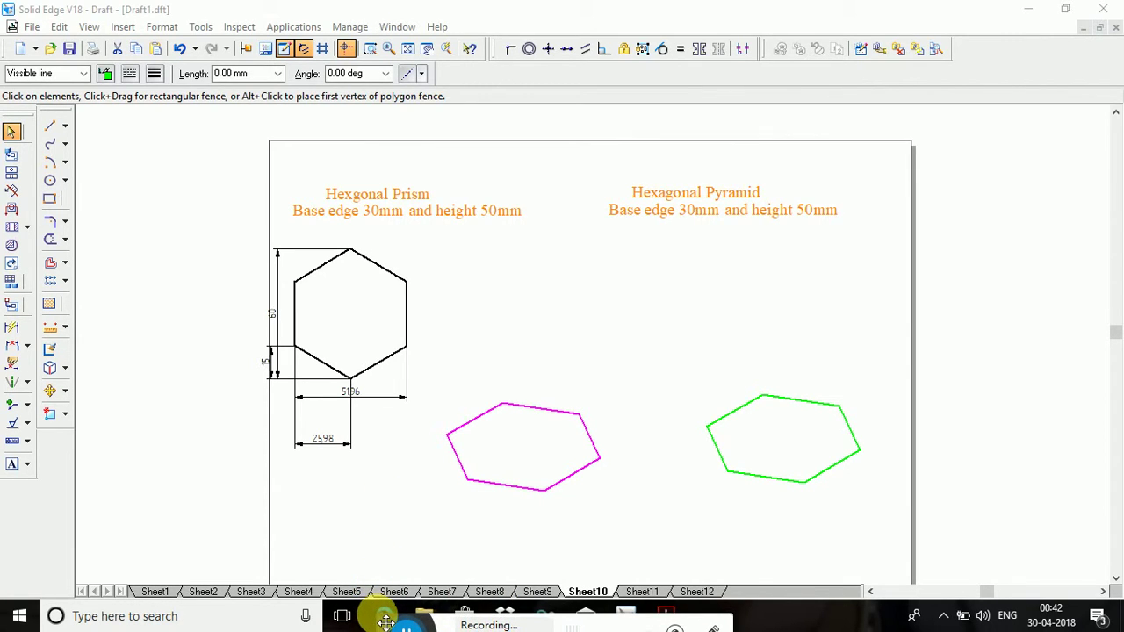
Draw a vertical 50 mm line at 90° upward from the leftmost vertex of the hexagonal prism's isometric base.
left_click(48, 132)
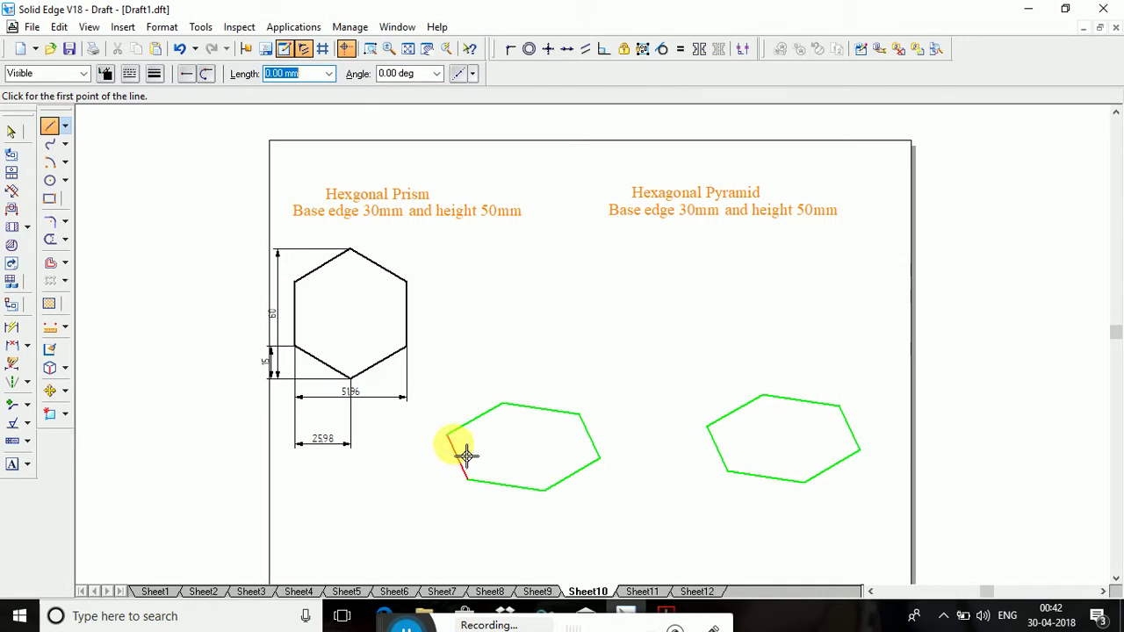
left_click(449, 435)
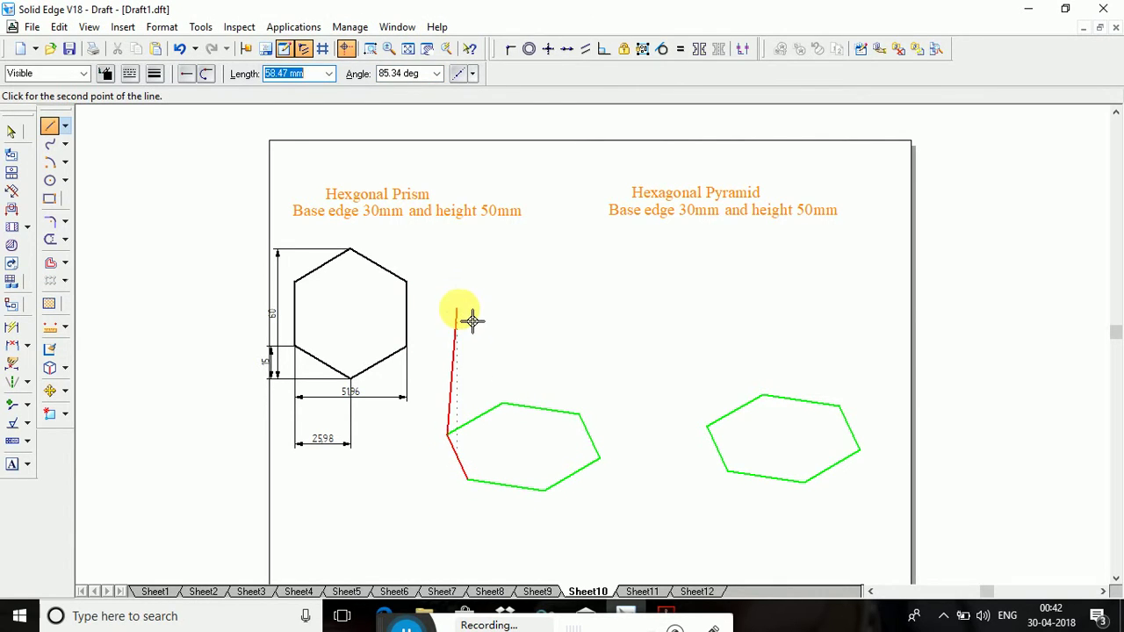
type("50")
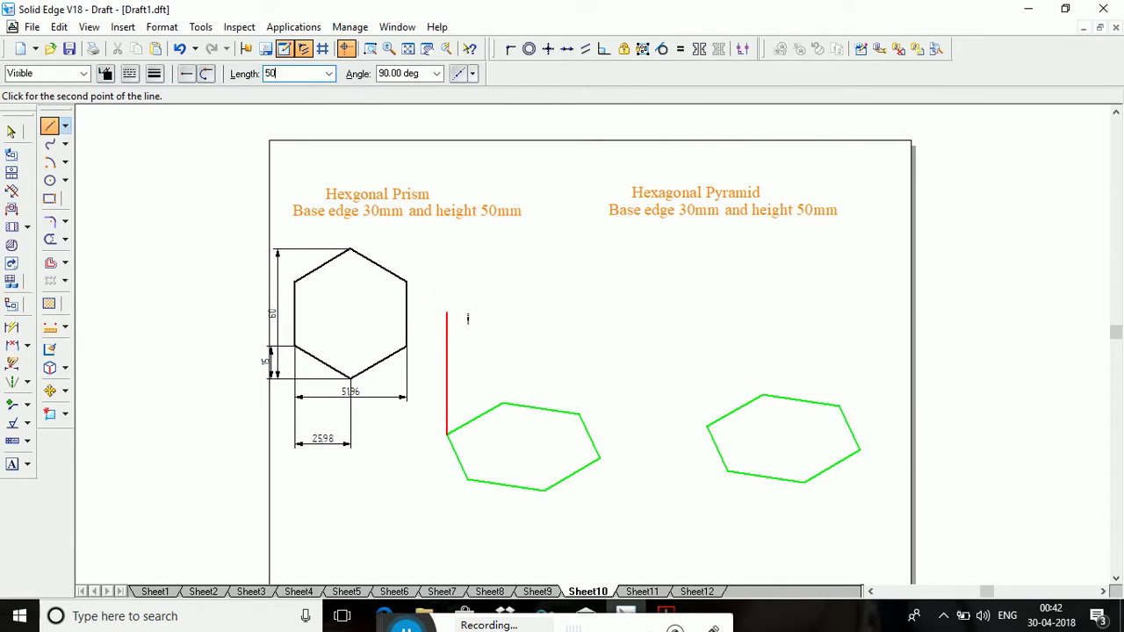
key("Tab")
left_click(461, 325)
right_click(612, 308)
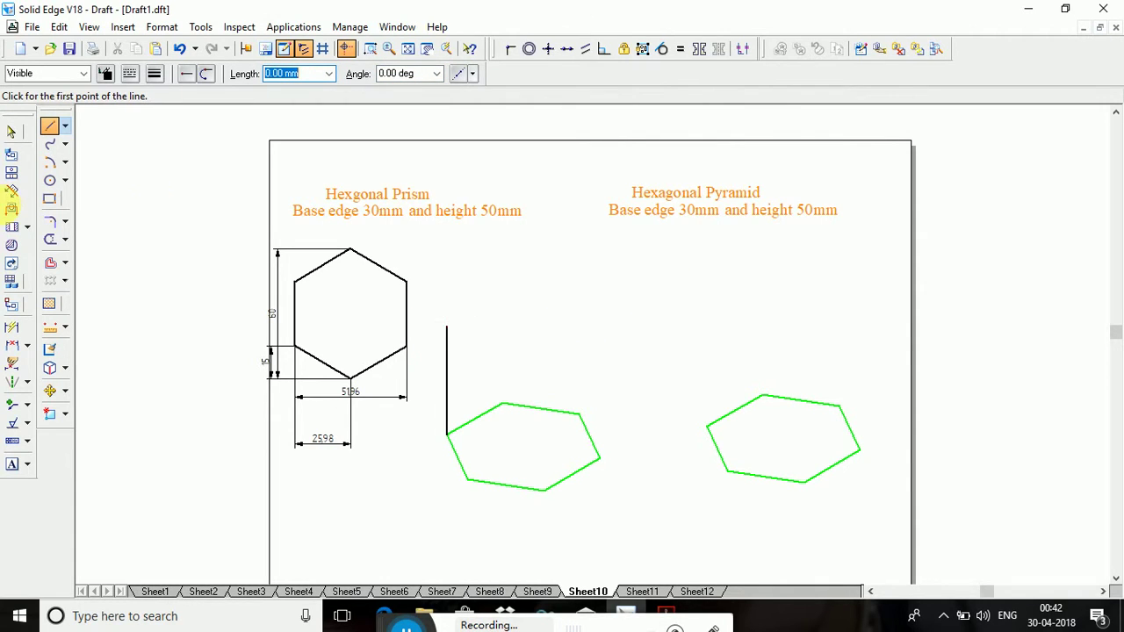
Try to copy the prism's isometric base hexagon up along the vertical height line from its leftmost vertex.
left_click(13, 130)
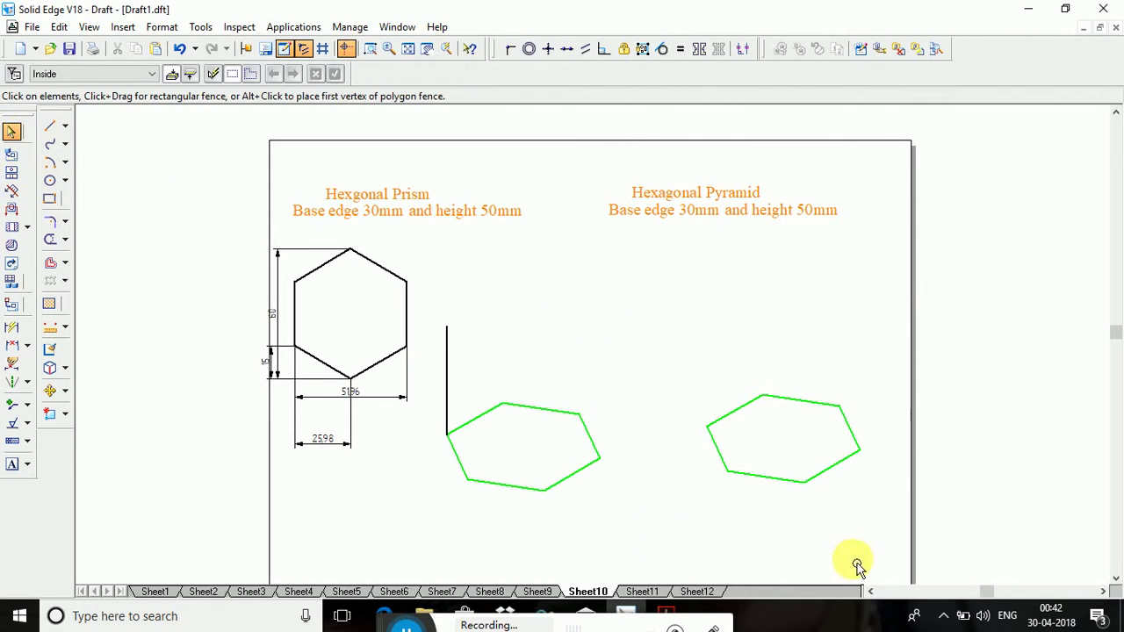
left_click(449, 439)
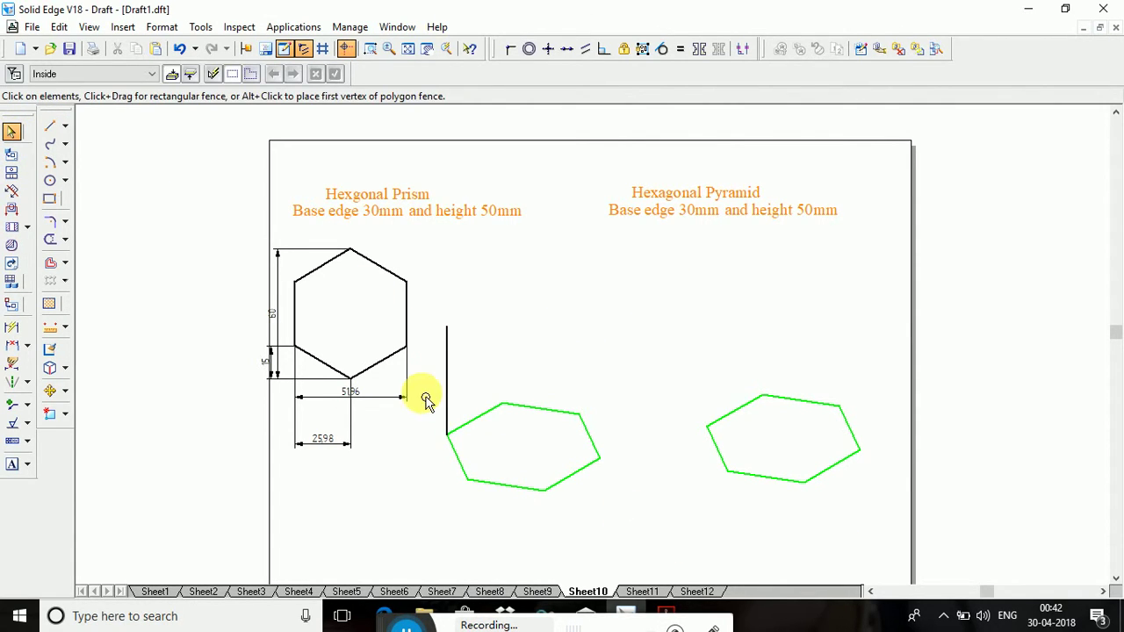
left_click(49, 393)
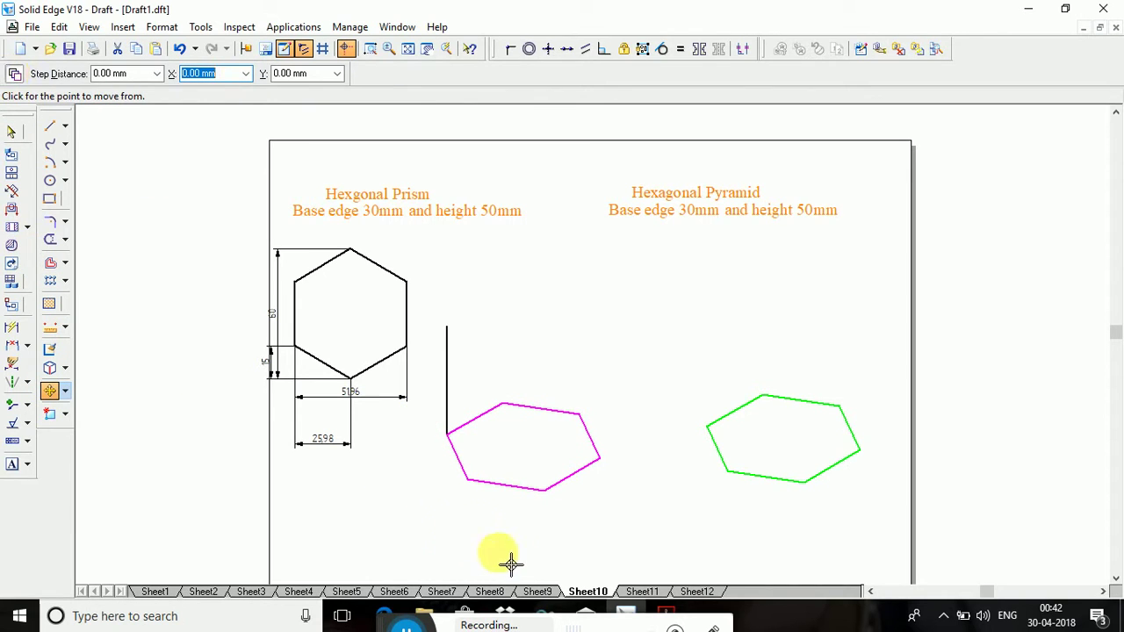
left_click(448, 435)
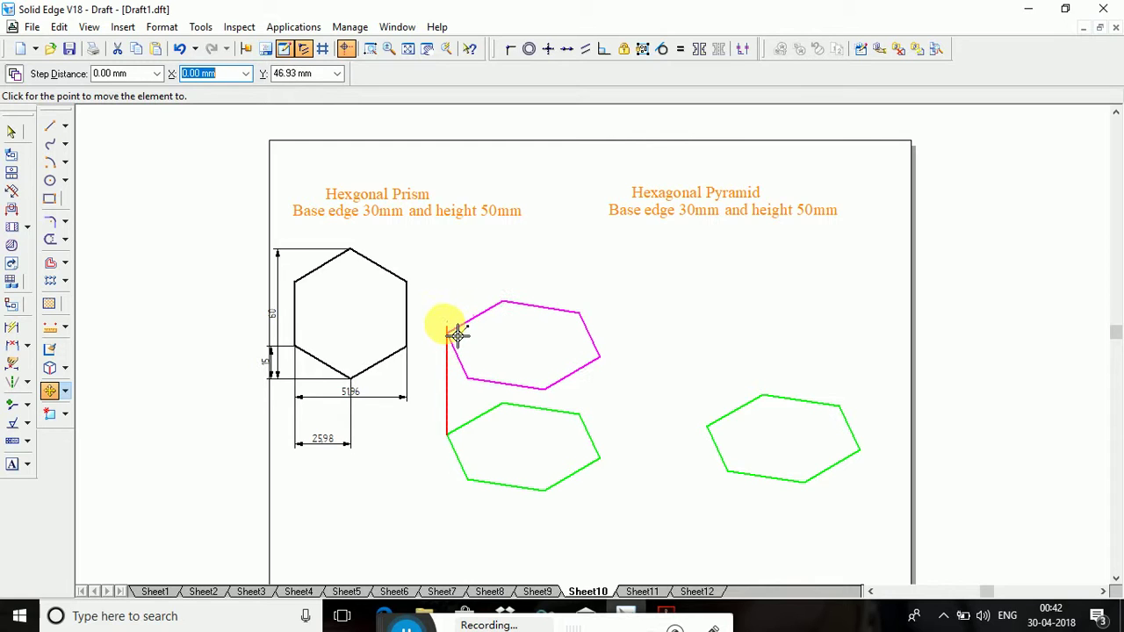
left_click(456, 335)
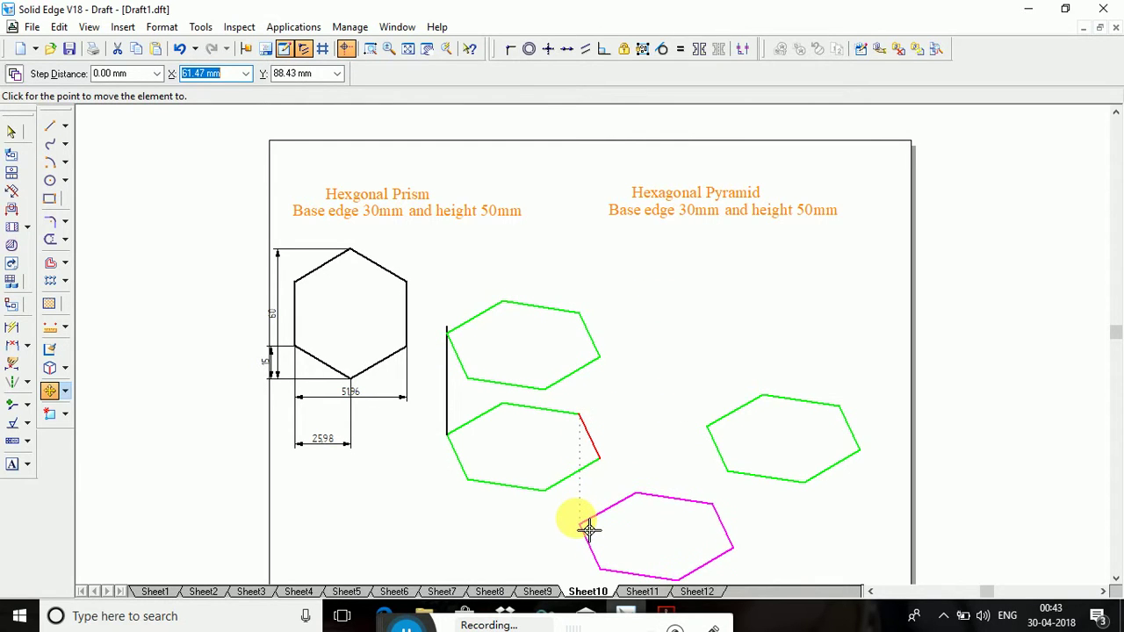
key("ctrl+z")
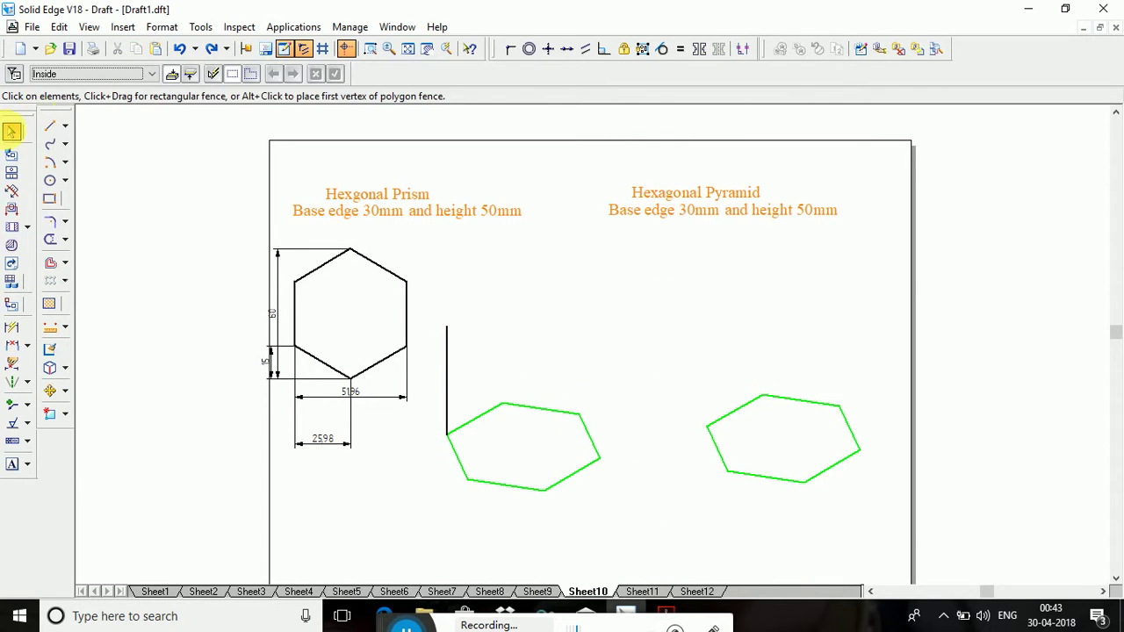
Copy the prism's isometric base hexagon from its leftmost vertex to the upper end of the 50 mm vertical line.
left_click_drag(680, 556, 438, 371)
left_click(49, 390)
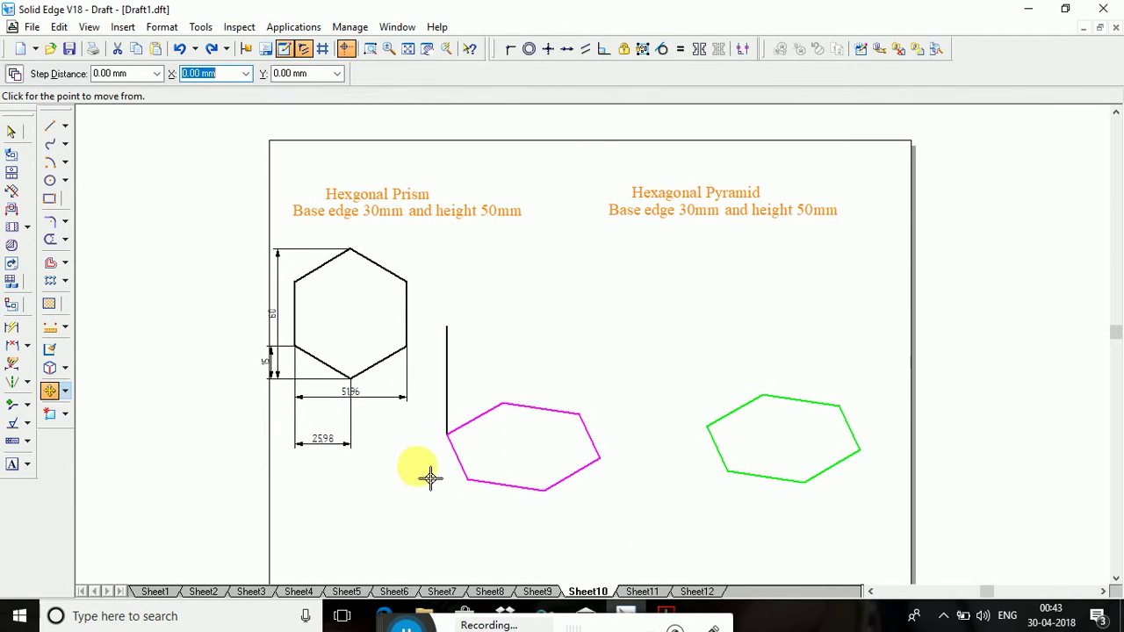
left_click(458, 444)
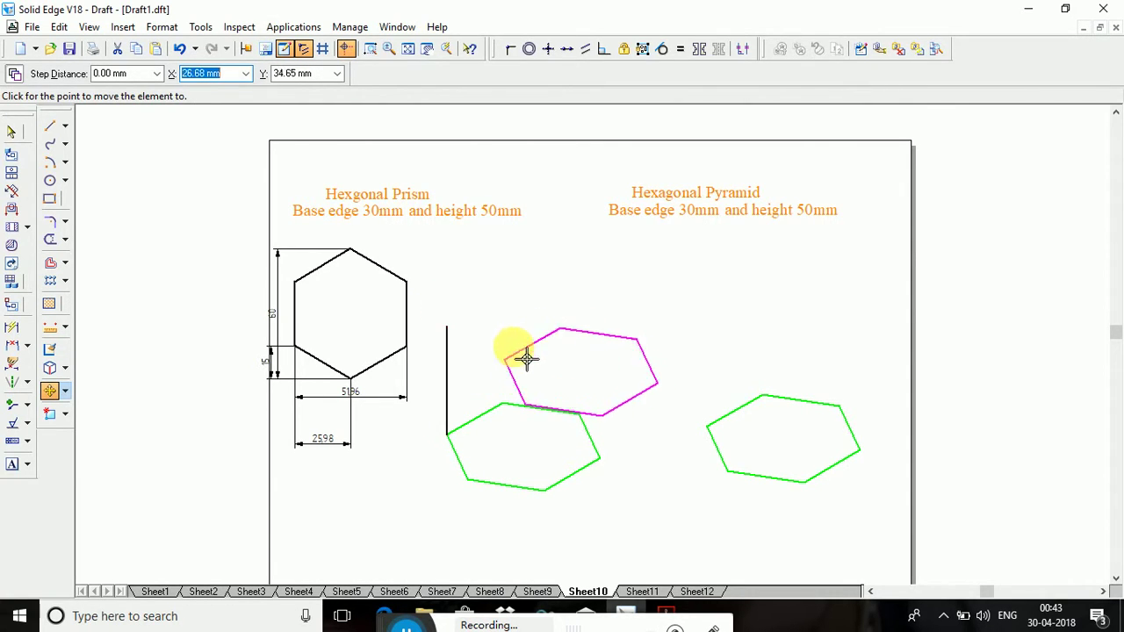
key("Escape")
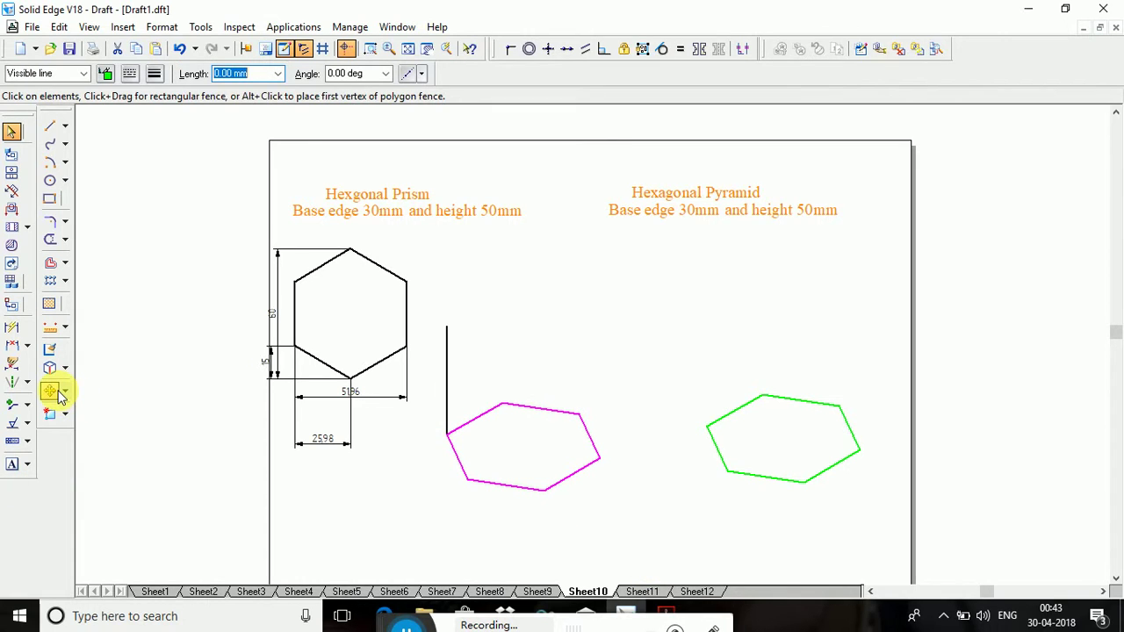
left_click(58, 394)
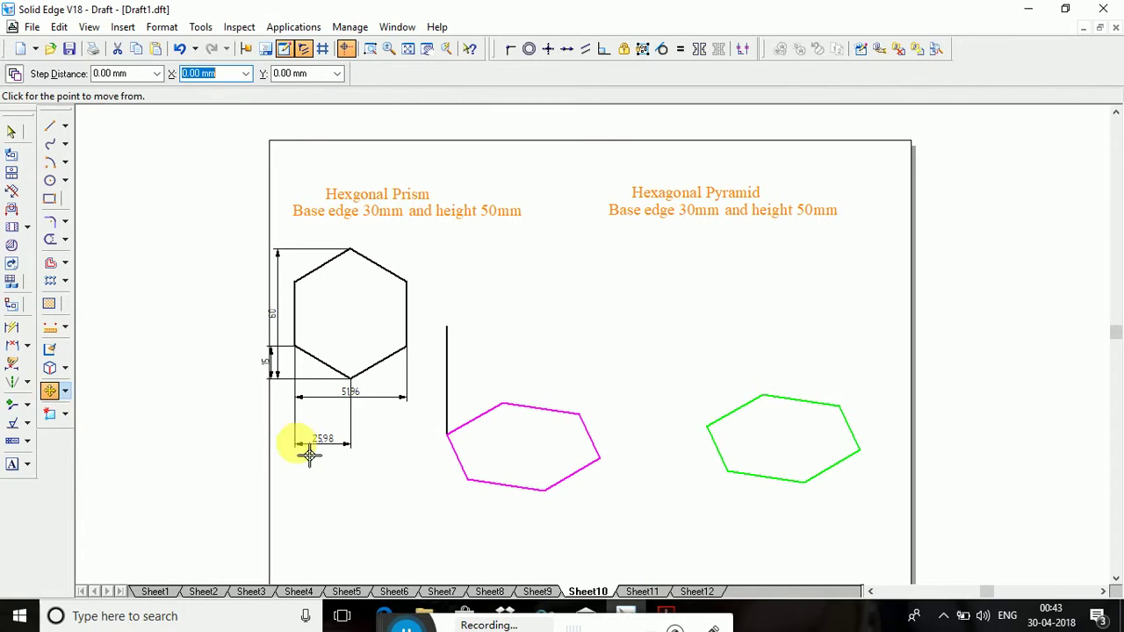
left_click(446, 436)
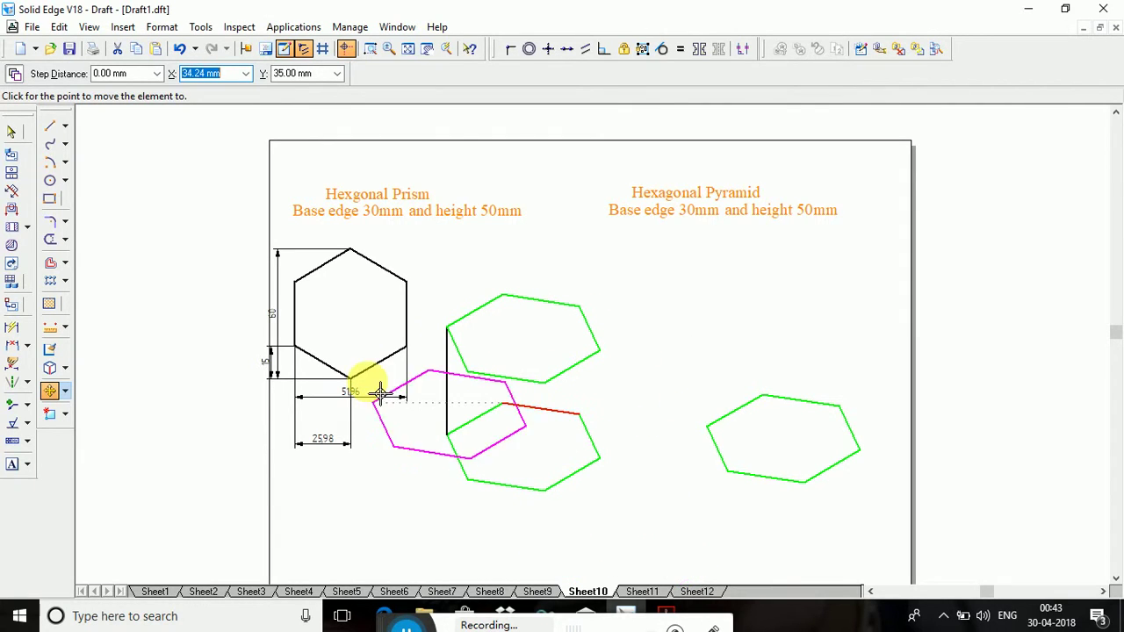
key("Escape")
Copy the 50 mm vertical line from the leftmost base vertex to each of the prism's other five base vertices.
left_click(447, 400)
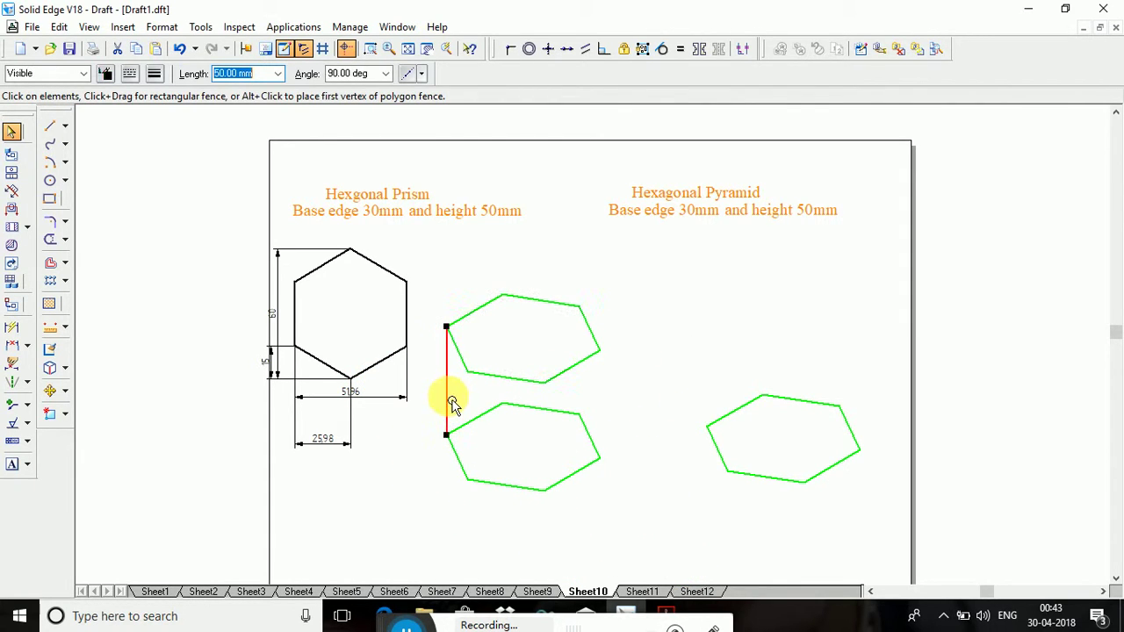
left_click(48, 392)
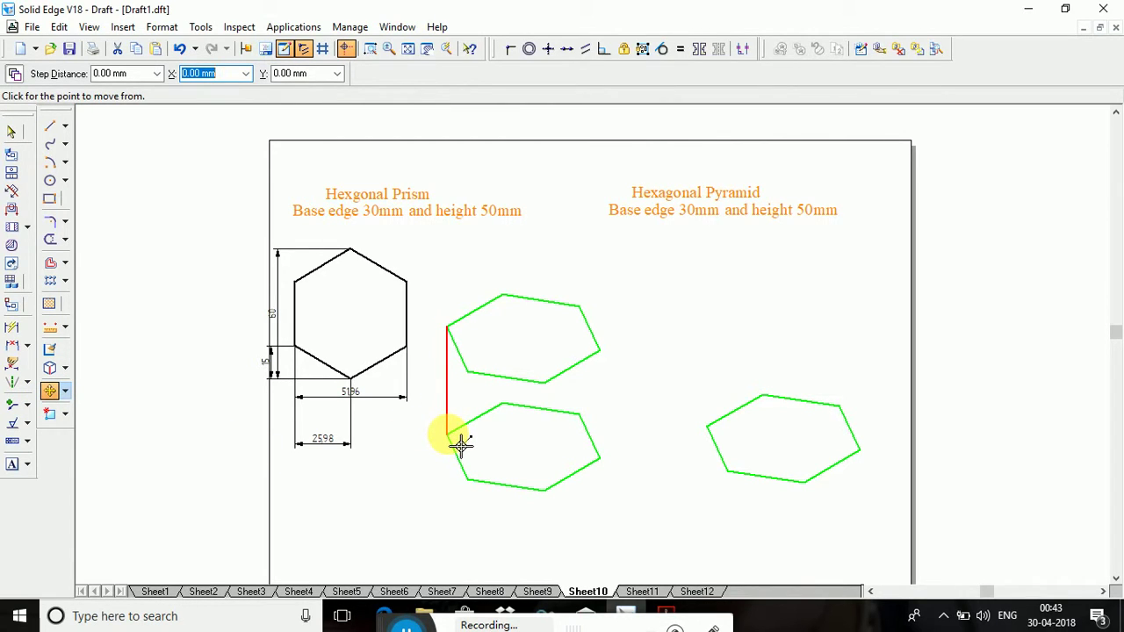
left_click(460, 445)
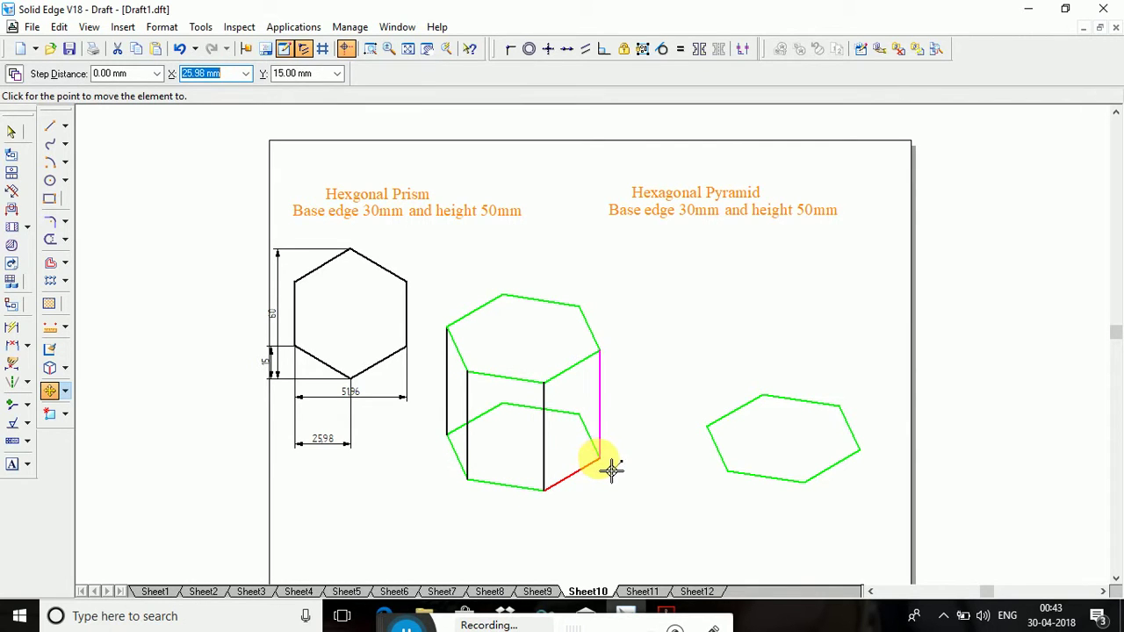
left_click(586, 428)
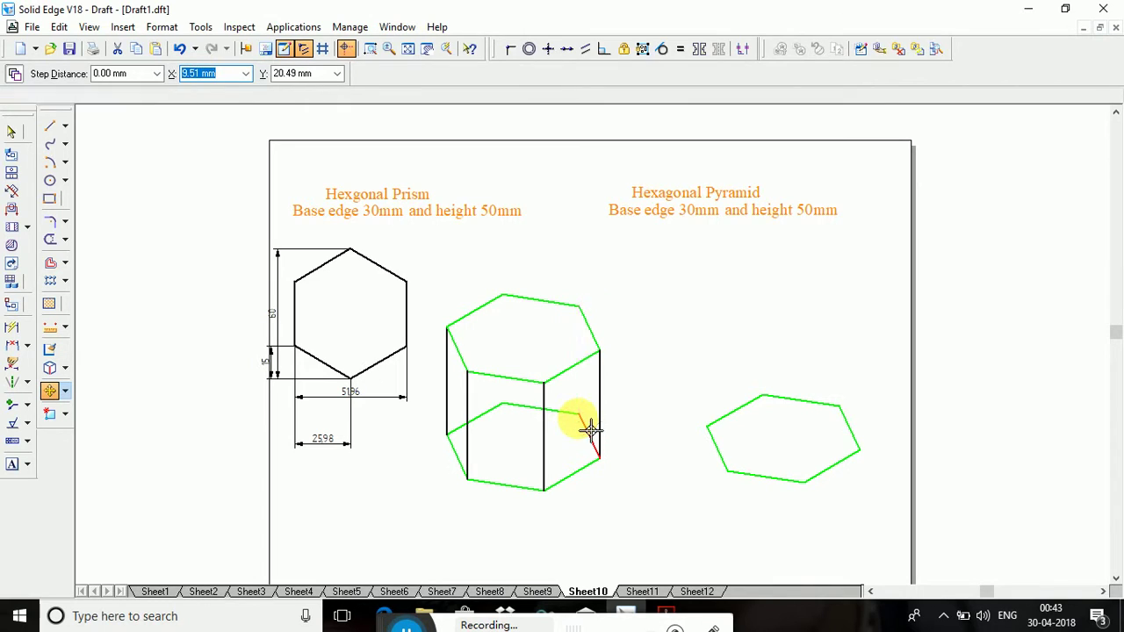
left_click(514, 413)
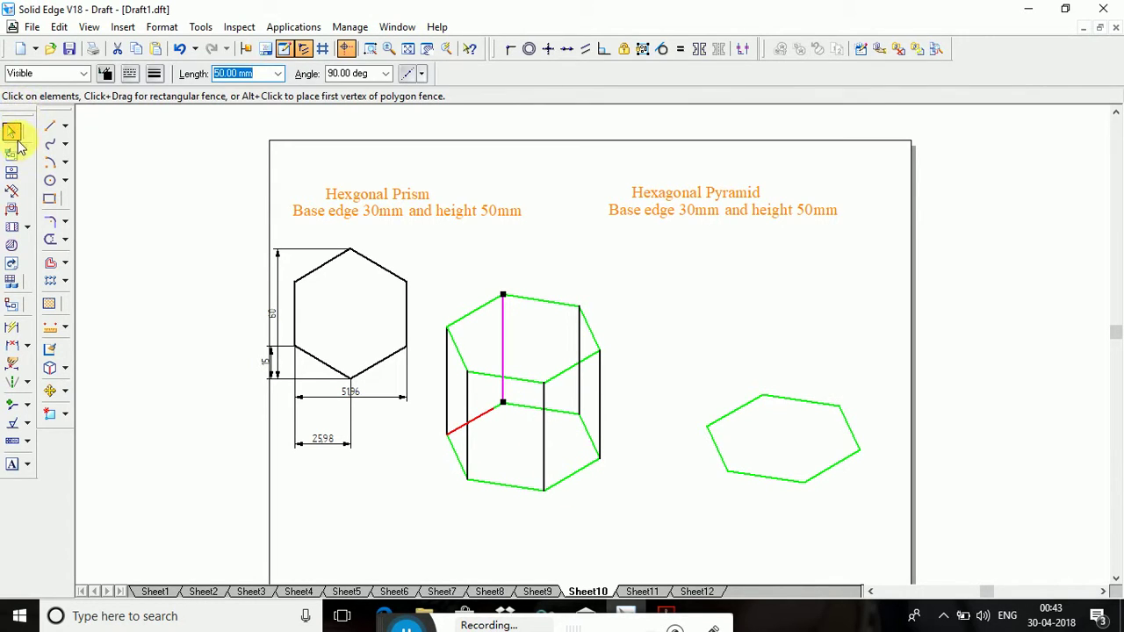
Delete the prism's hidden lines: the three rear edges of the lower hexagon and the two rear vertical edges.
left_click(487, 413)
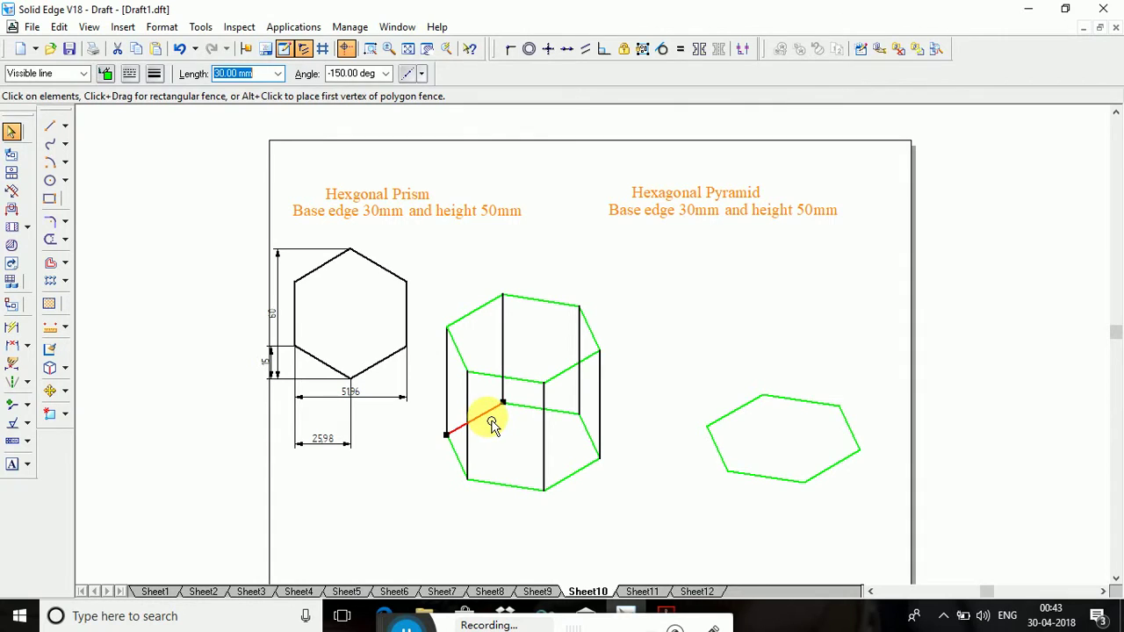
left_click(519, 405)
left_click(502, 391)
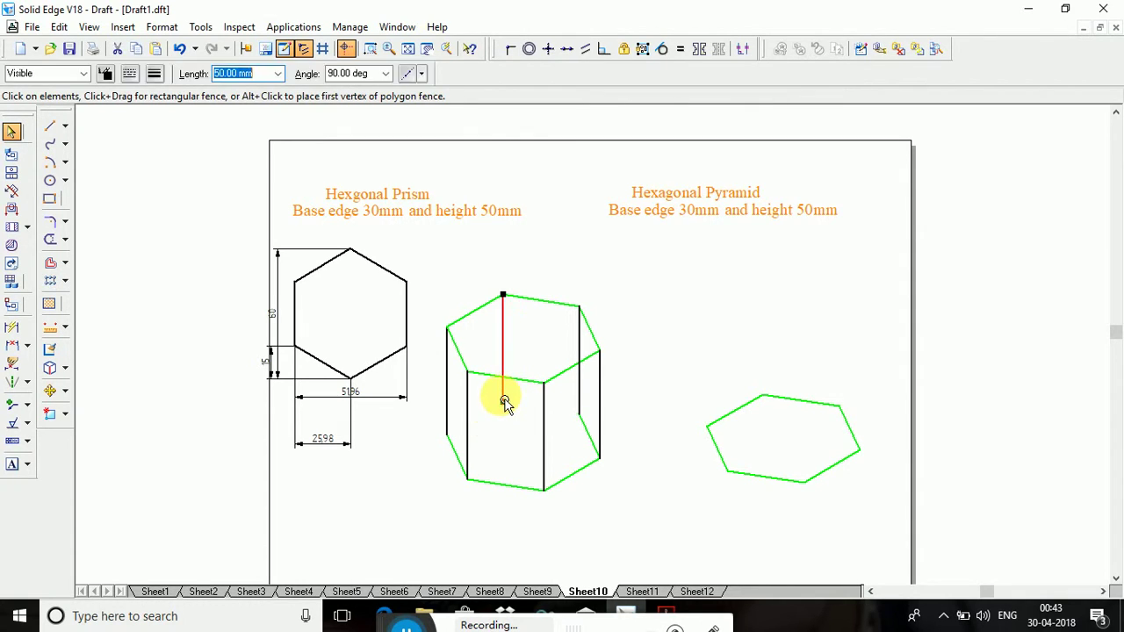
key("Delete")
left_click(581, 402)
key("Delete")
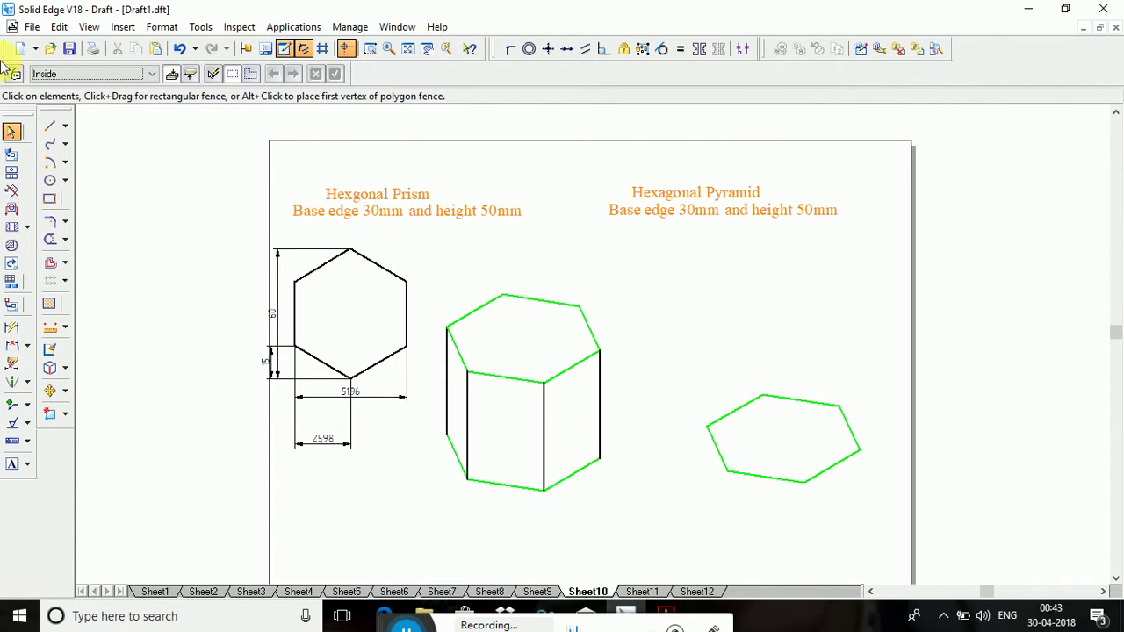
Draw two diagonals across the hexagonal pyramid's base, from leftmost to rightmost vertex and from lower-left to upper-right vertex.
left_click(49, 132)
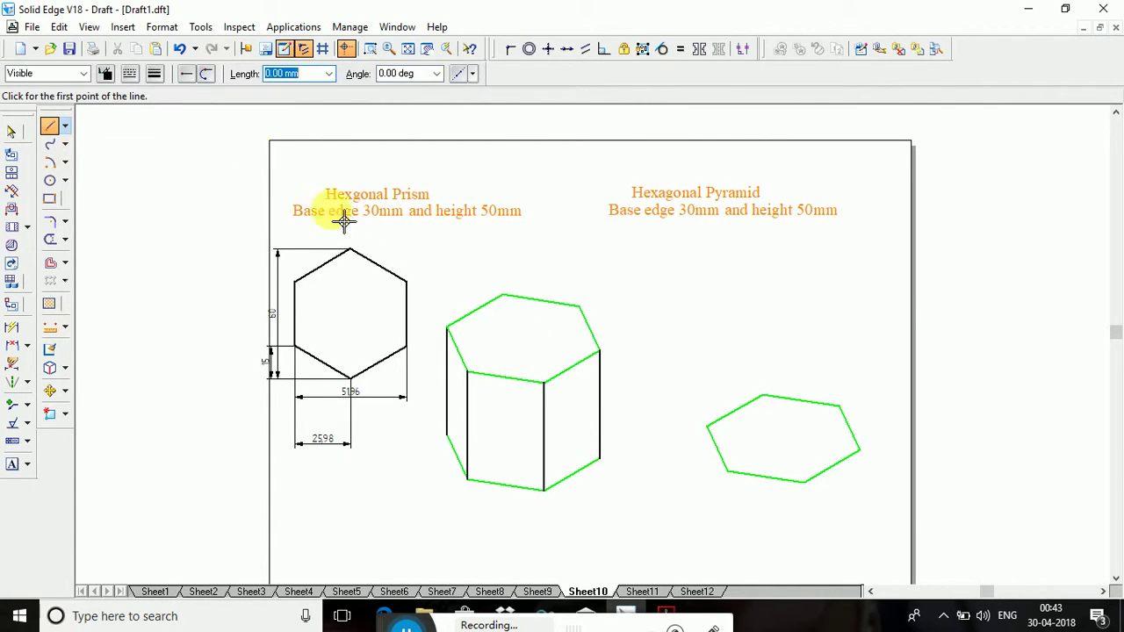
left_click(712, 430)
key("Escape")
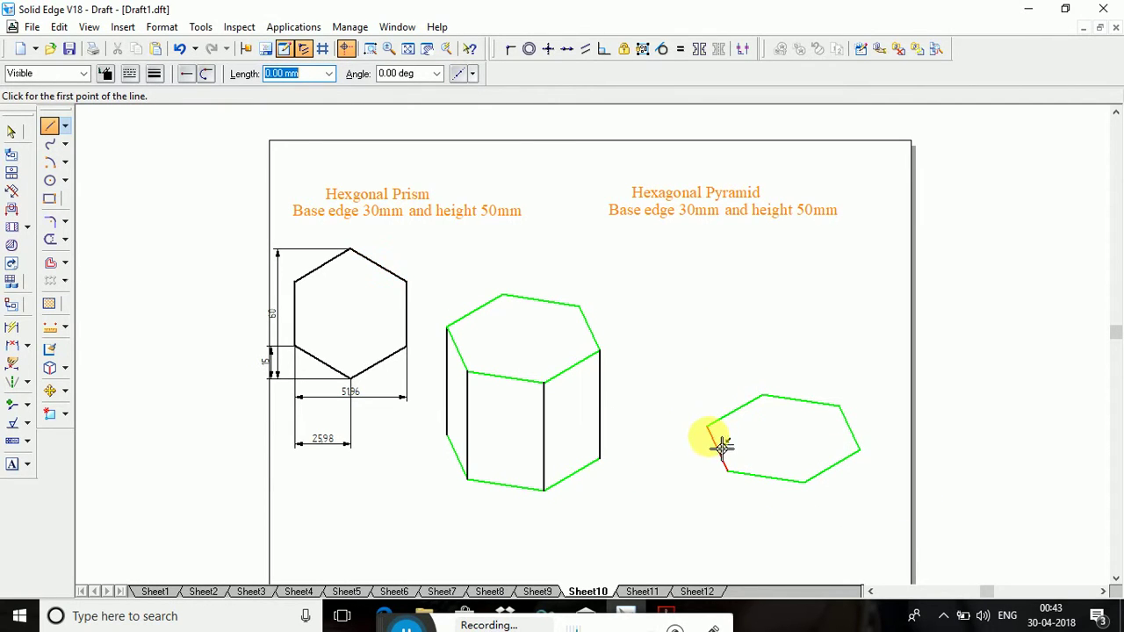
left_click(713, 430)
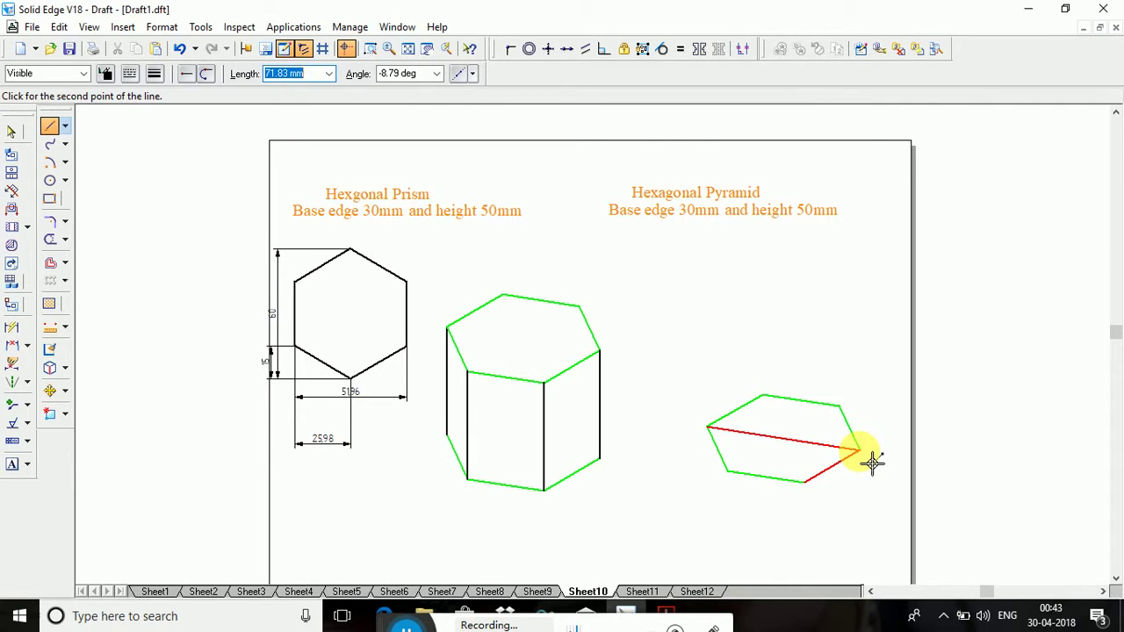
left_click(870, 460)
left_click(729, 472)
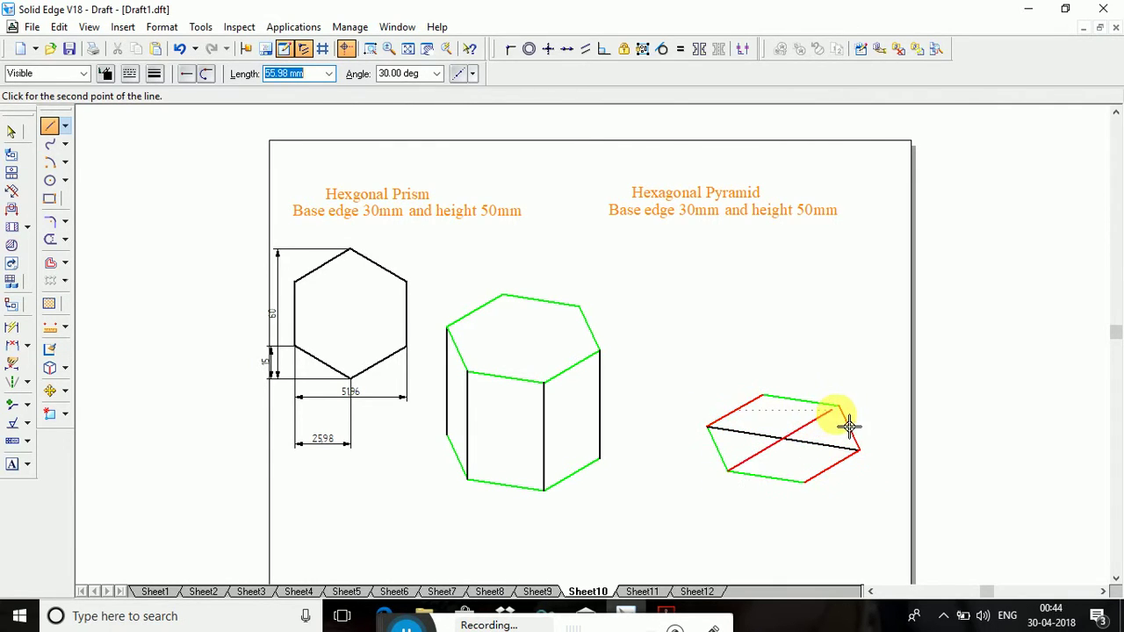
left_click(848, 414)
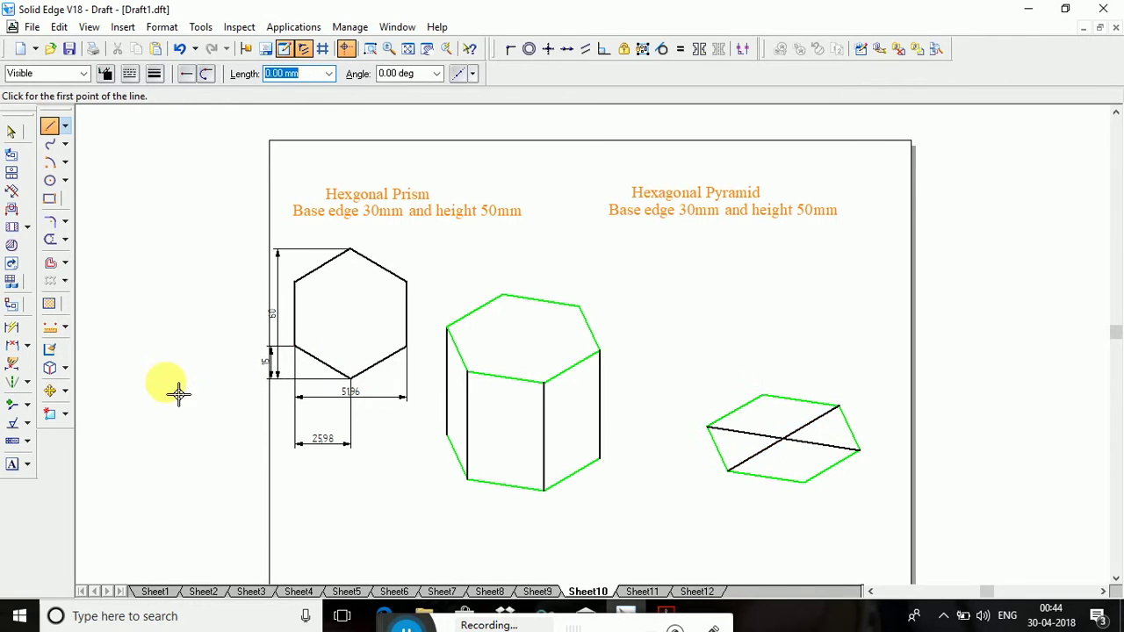
Trim the lower-left half of the rising diagonal and draw a 50 mm vertical line at 90° upward from the pyramid's base centre.
left_click(46, 240)
left_click(763, 451)
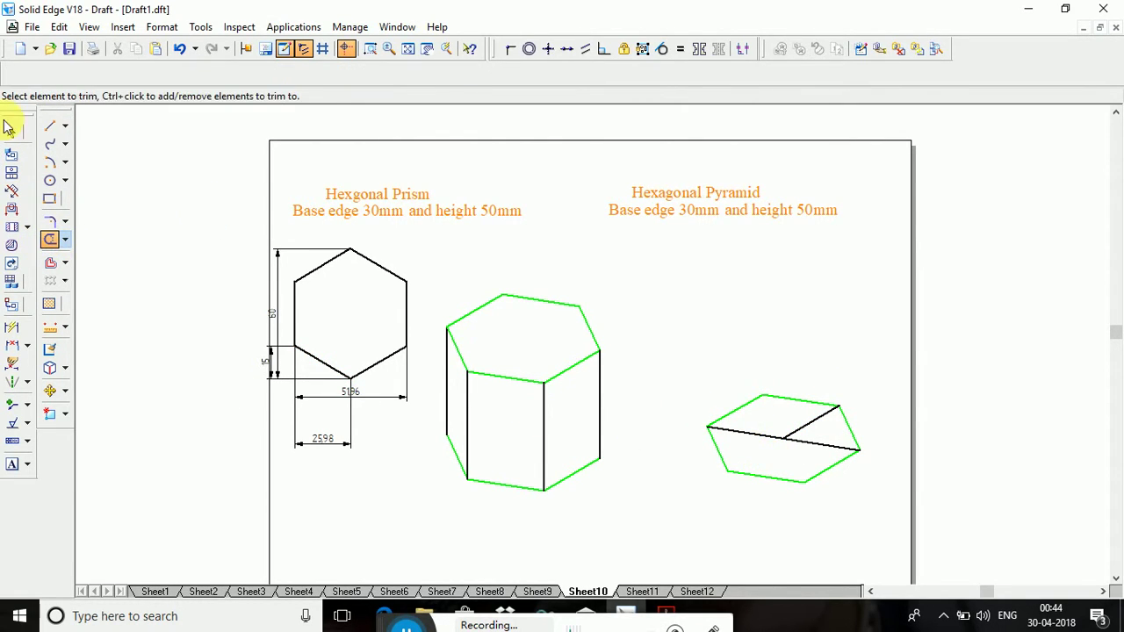
left_click(49, 128)
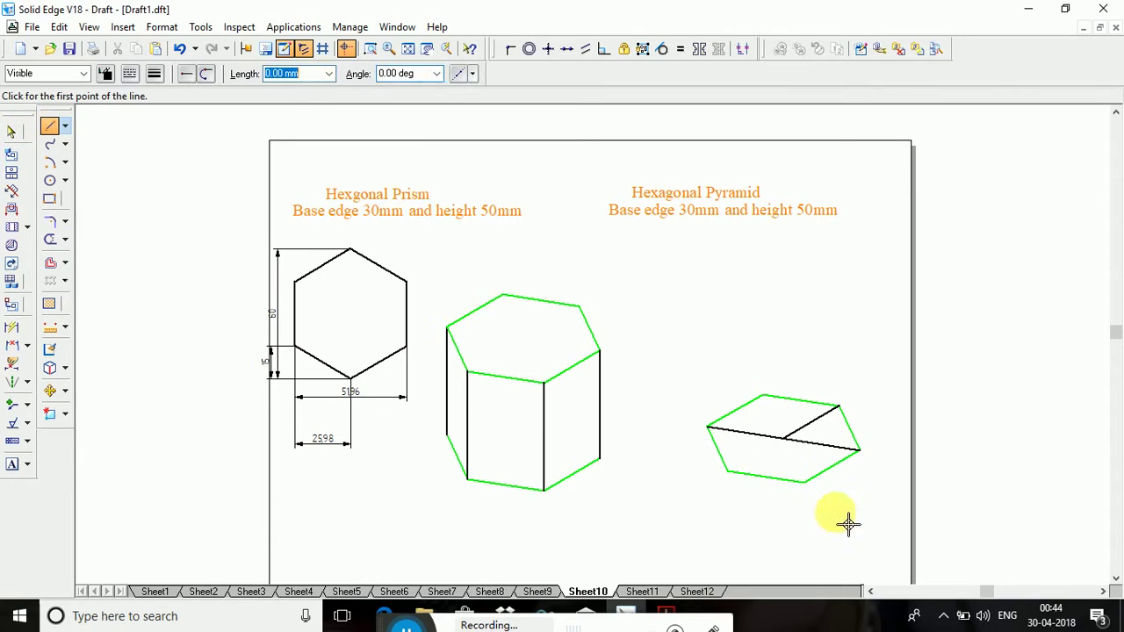
left_click(784, 437)
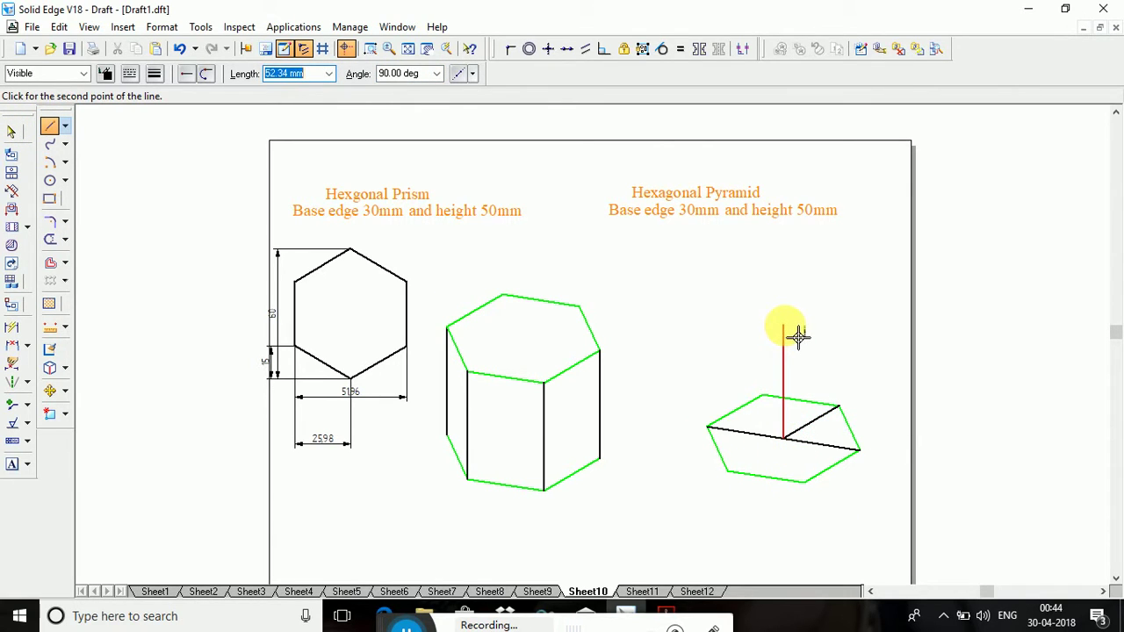
left_click(790, 330)
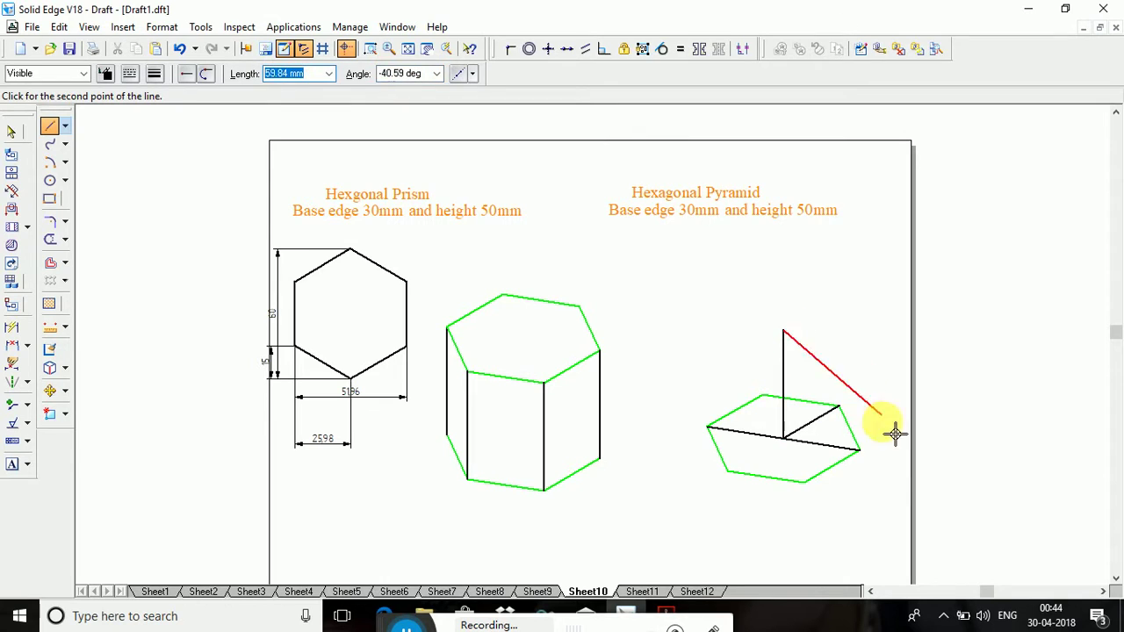
Draw the pyramid's slant edges from the apex to the upper-right, rightmost, bottom, lower-left and leftmost base vertices.
left_click(850, 413)
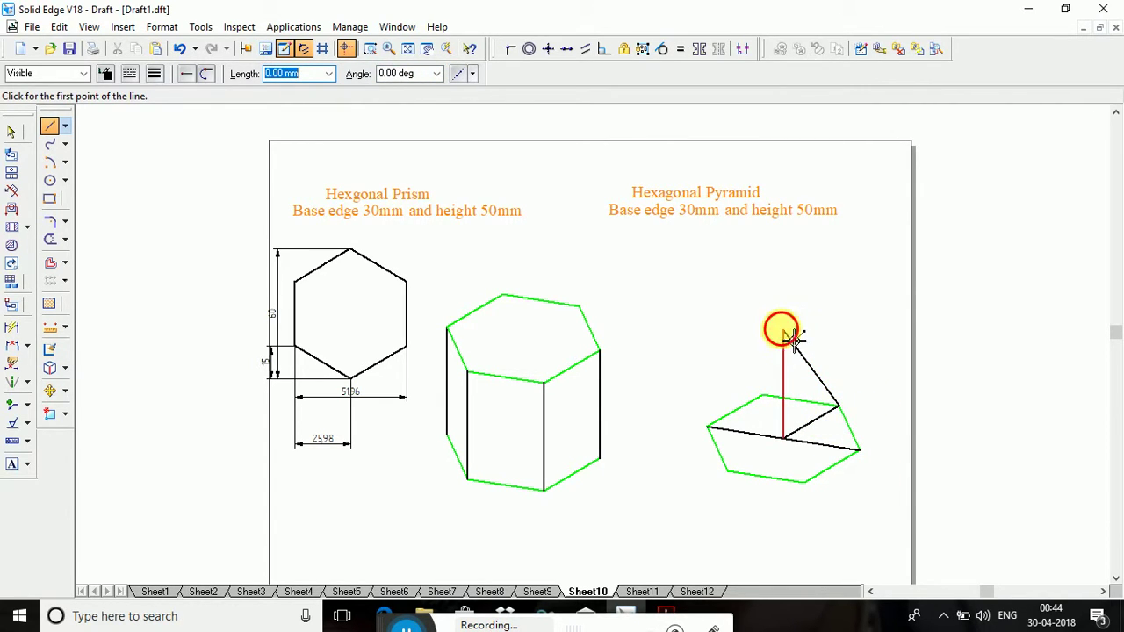
left_click(790, 335)
left_click(870, 458)
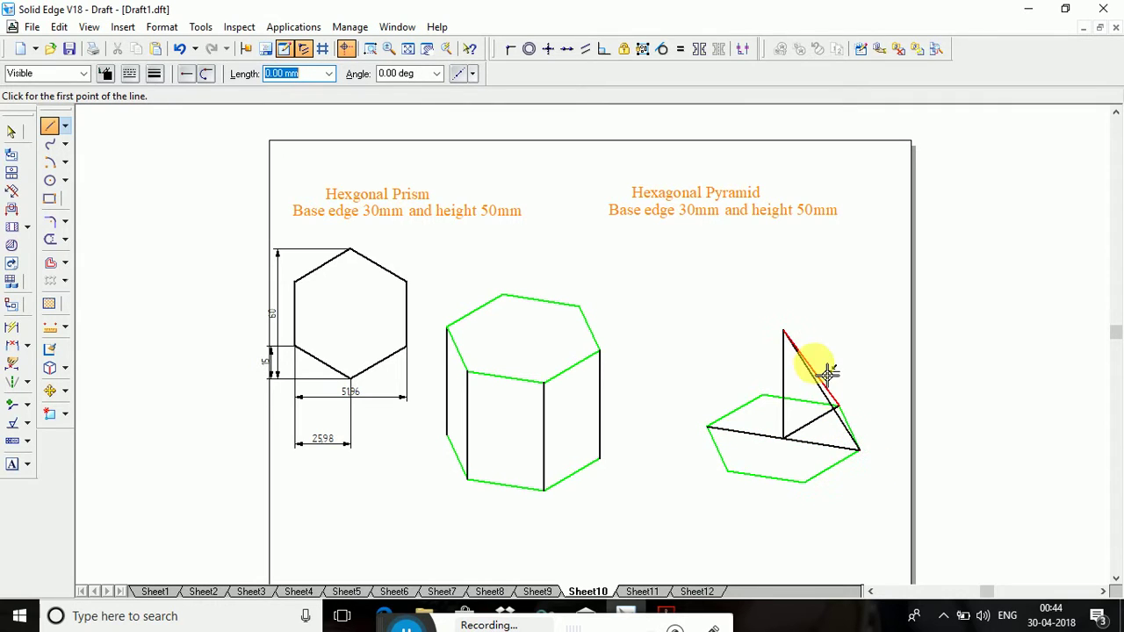
left_click(784, 334)
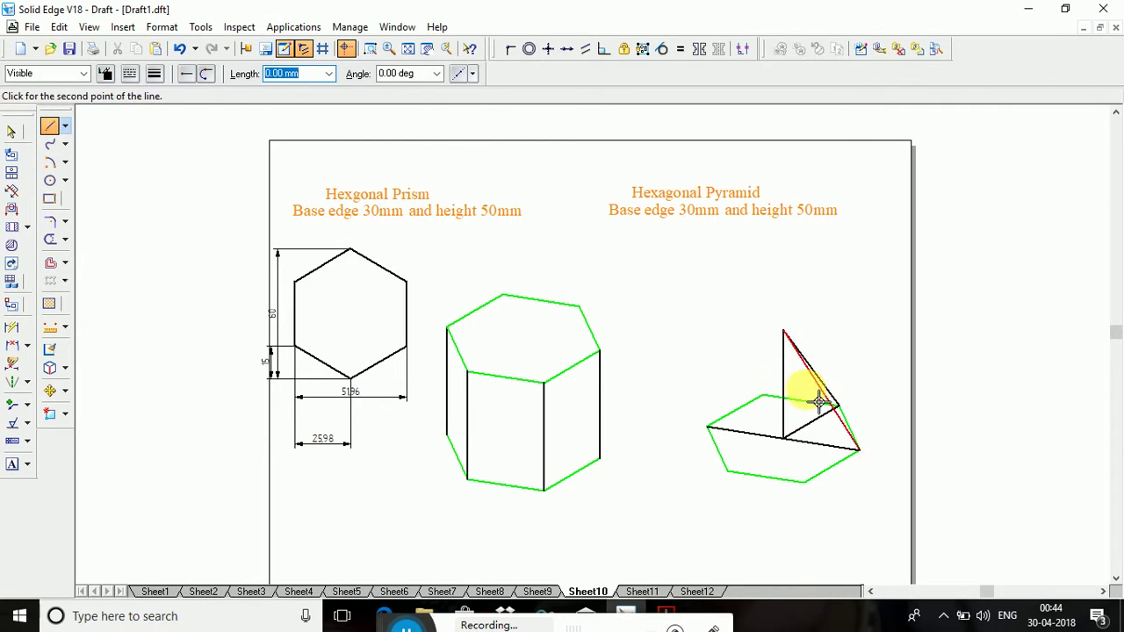
left_click(814, 491)
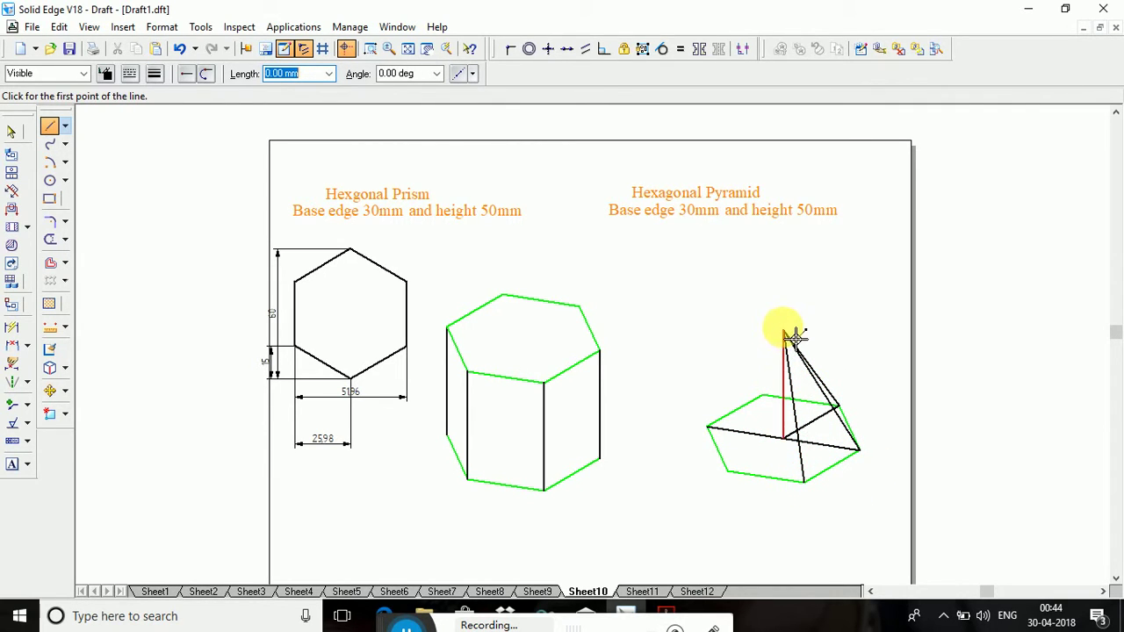
left_click(791, 335)
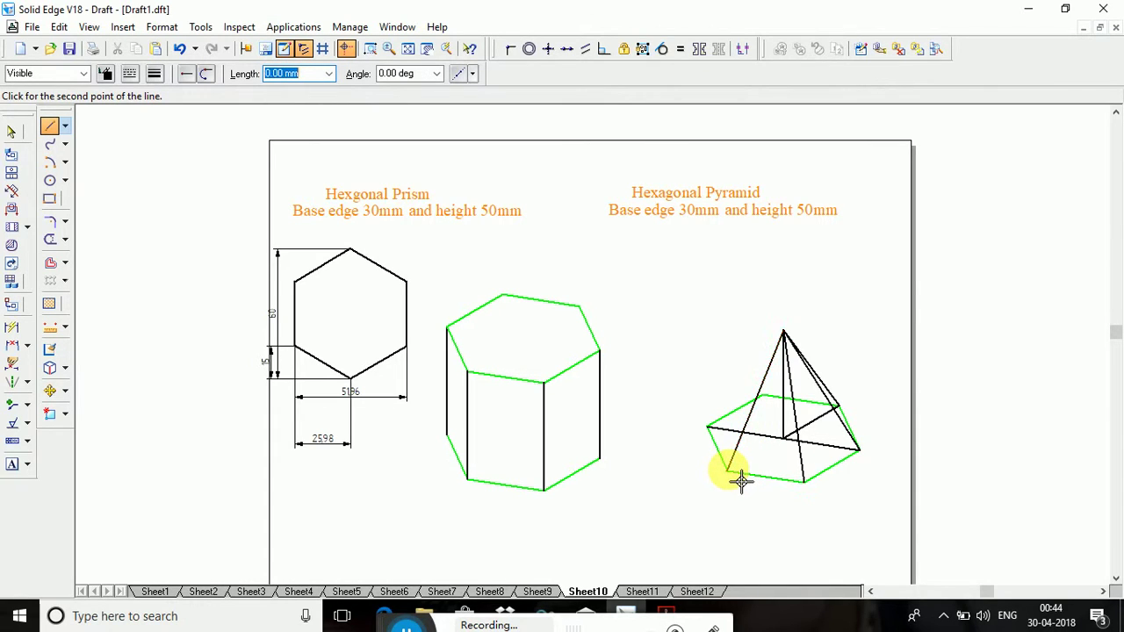
left_click(741, 481)
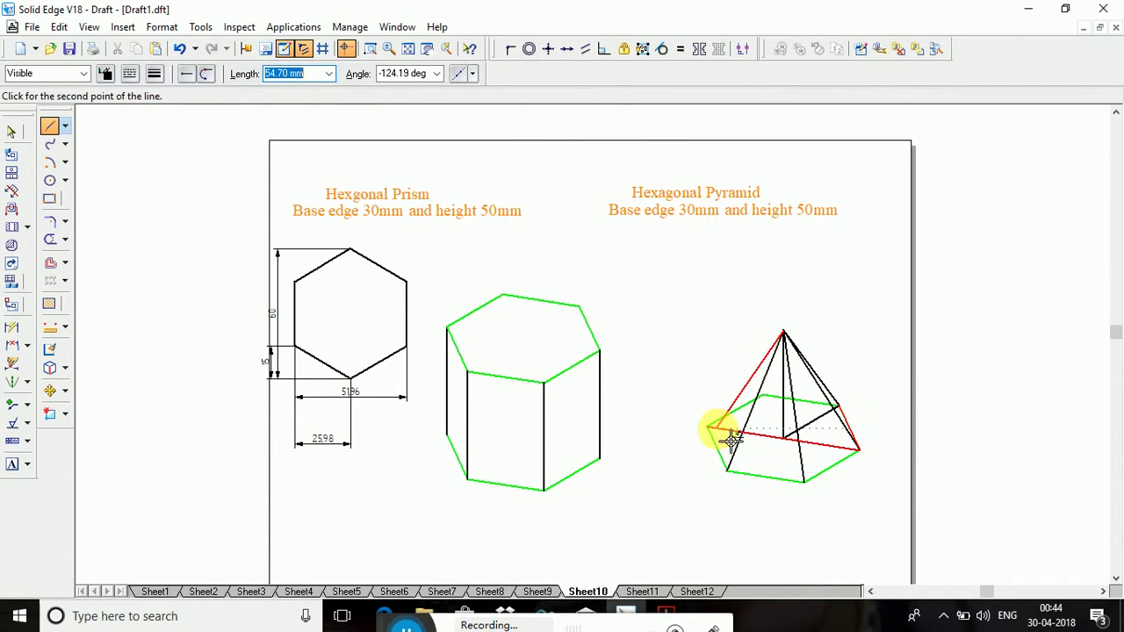
left_click(710, 428)
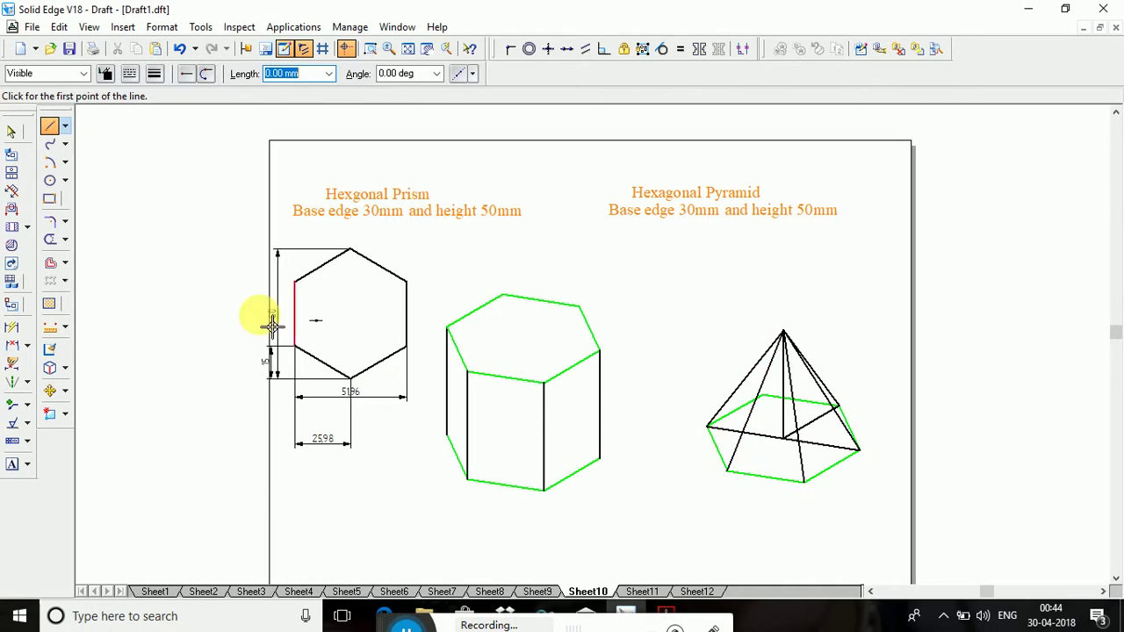
Delete the hexagonal pyramid's base diagonals, the two rear base edges from leftmost to upper-right vertex, and the vertical axis.
left_click(11, 132)
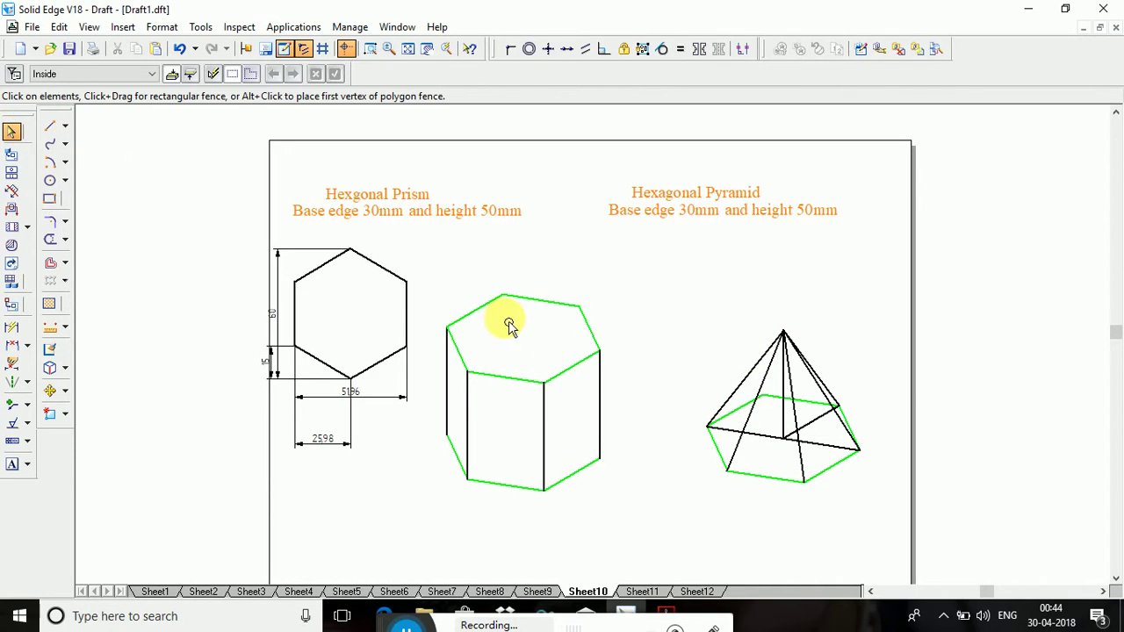
left_click(769, 438)
key("Delete")
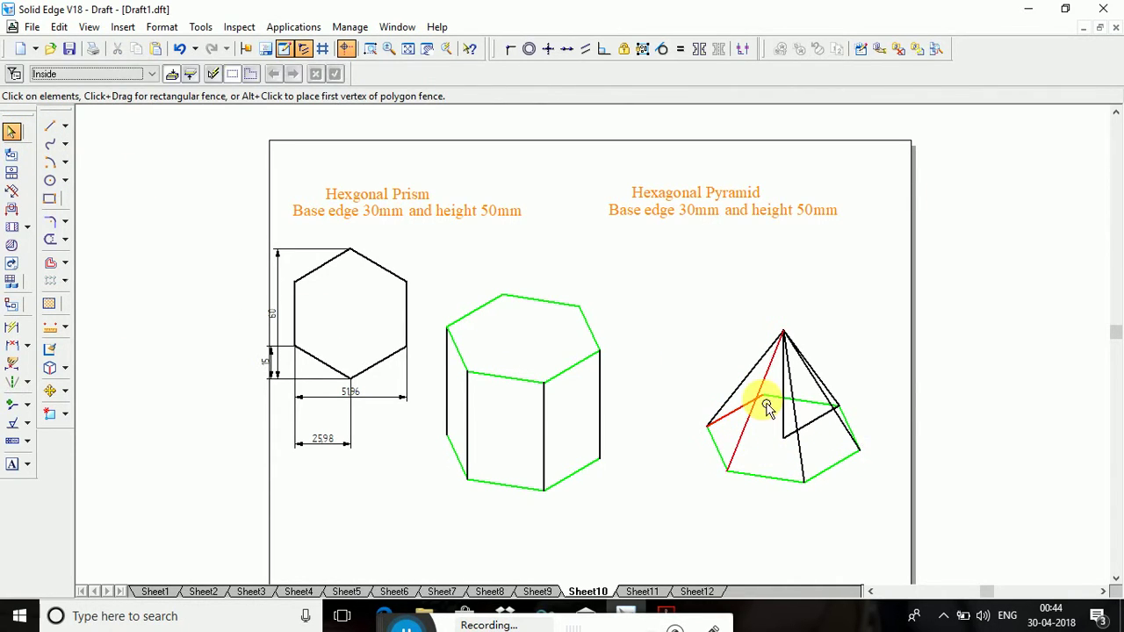
left_click(764, 400)
key("Delete")
left_click(780, 403)
key("Delete")
left_click(784, 430)
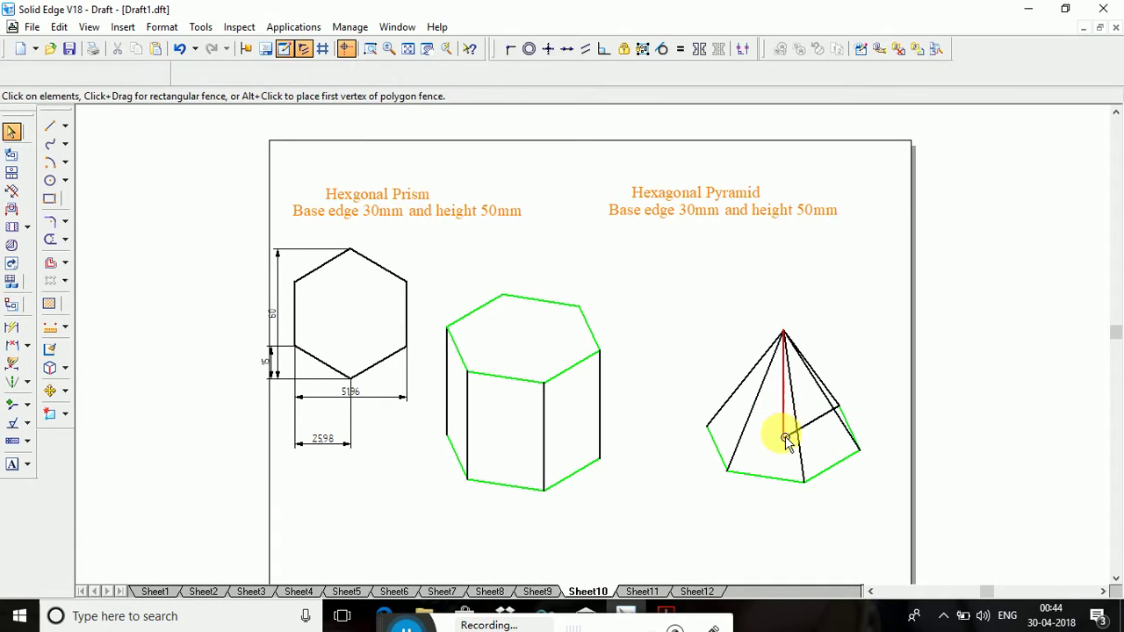
key("Delete")
left_click(786, 438)
key("Delete")
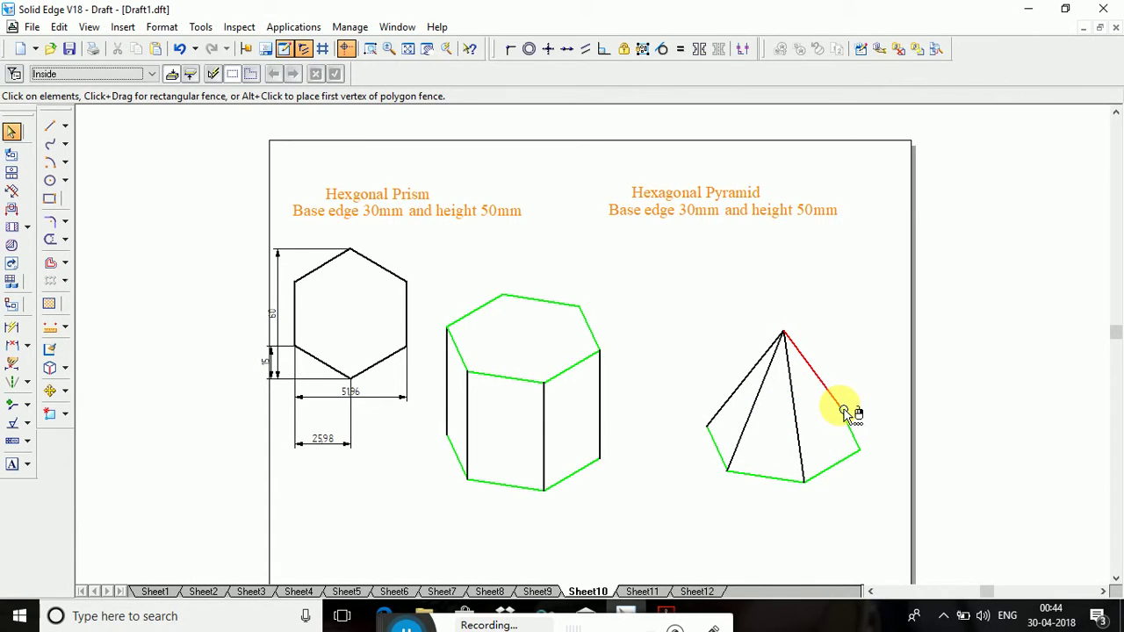
Undo the deletion of the rightmost slant edge, and delete the hidden slant edge to the upper-right vertex and the adjoining right base edge.
key("ctrl+z")
left_click(841, 406)
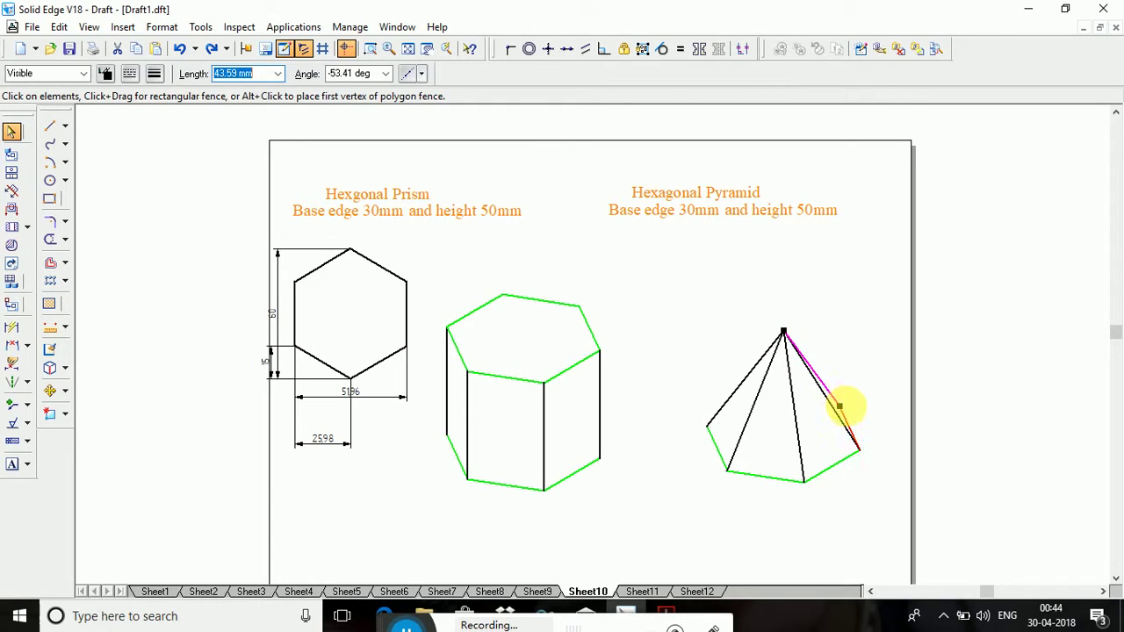
left_click(958, 471)
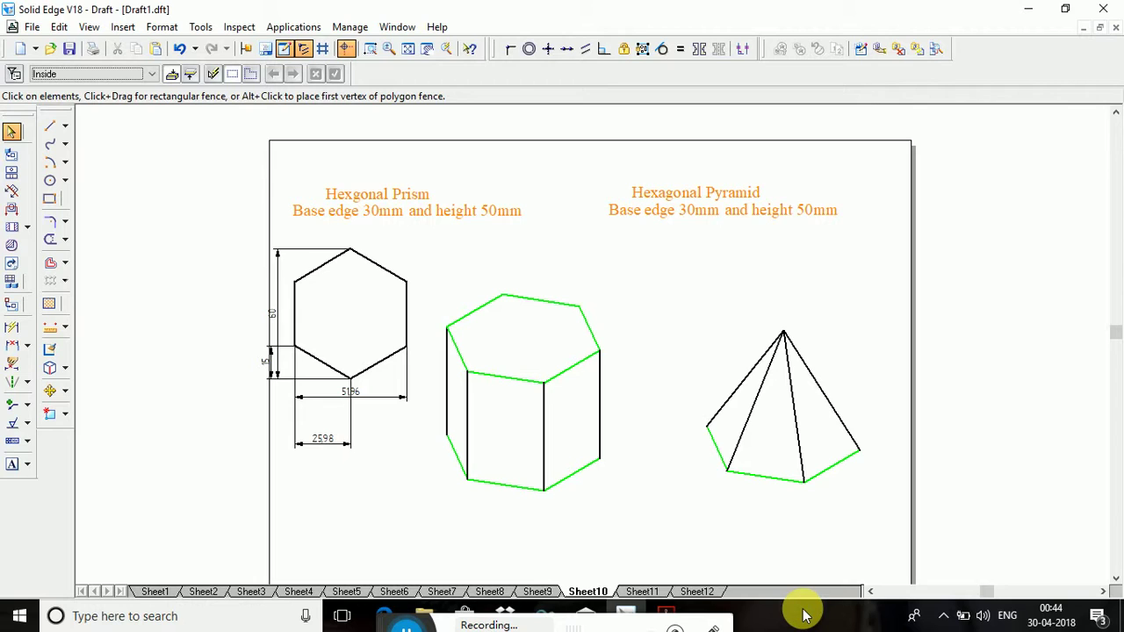
Switch to Sheet11 and draw a 30 mm line at 30° below the Triangular Pyramid heading, as the enclosing rhombus's lower-right edge.
left_click(650, 593)
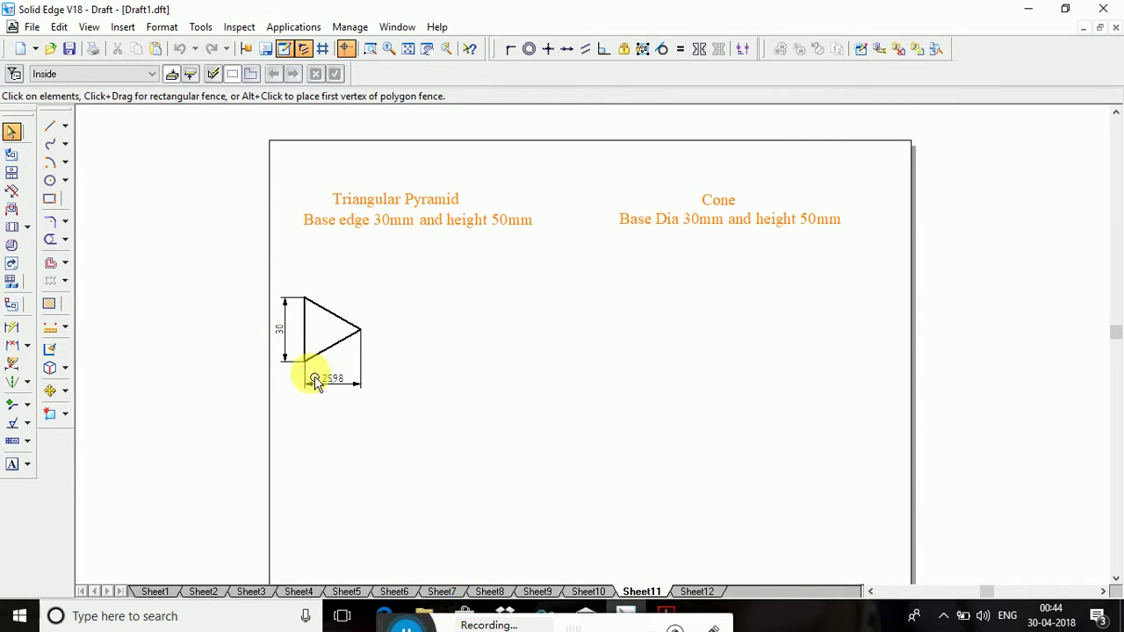
left_click(55, 132)
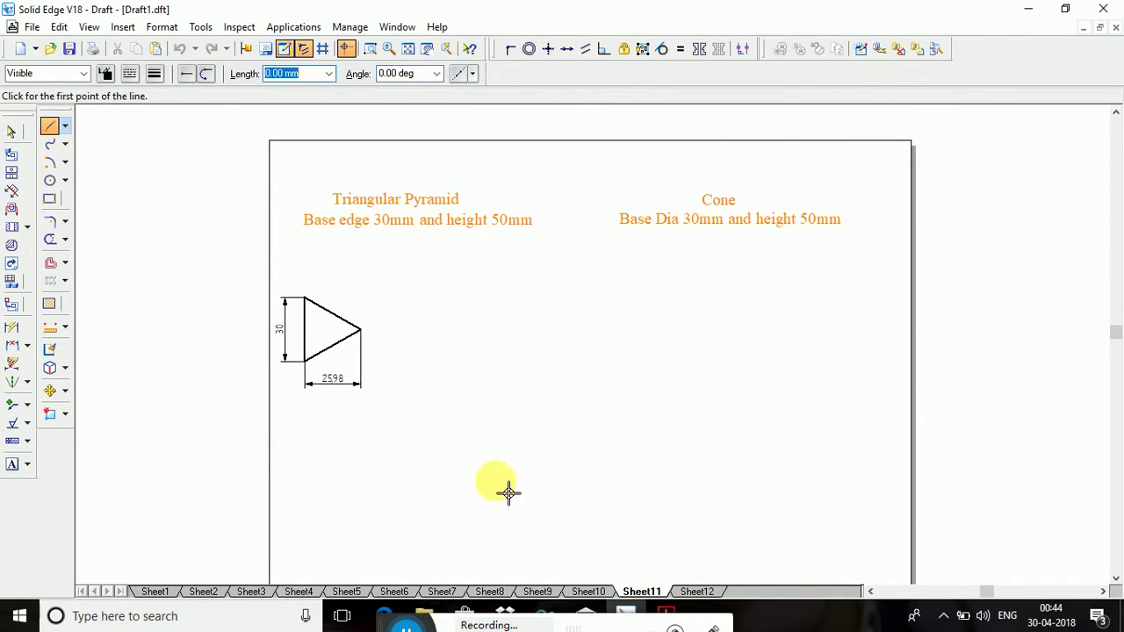
left_click(482, 480)
type("30")
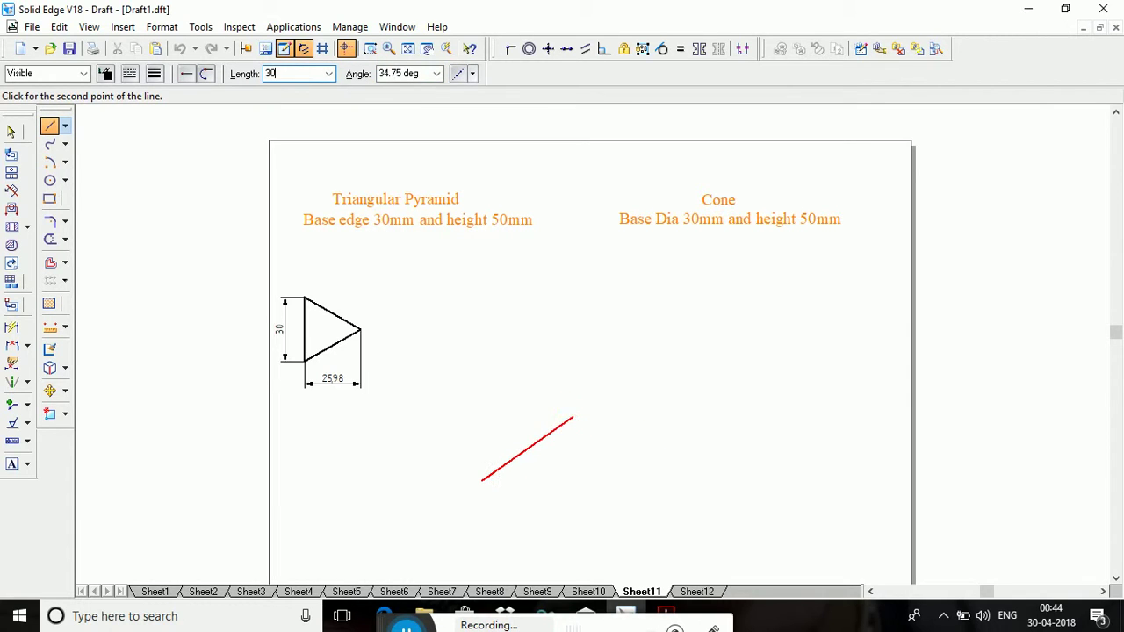
key("Tab")
left_click(583, 429)
Complete the isometric rhombus with 30 mm edges at 150° and -150°, and close it back to its starting vertex.
type("30")
key("Tab")
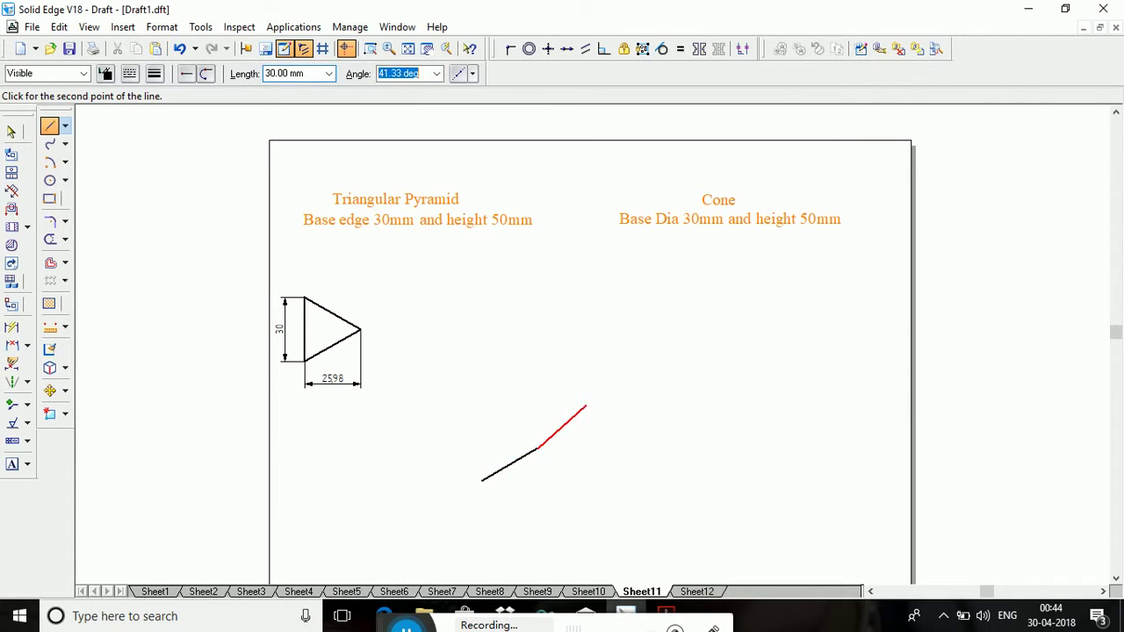
type("15")
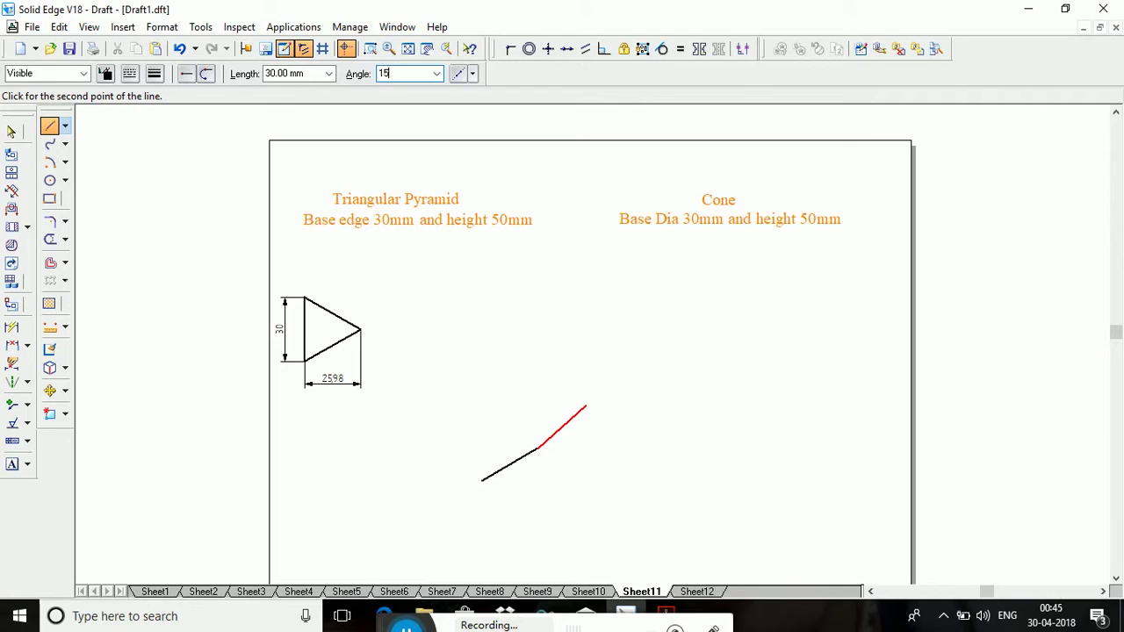
type("0")
left_click(583, 426)
type("3")
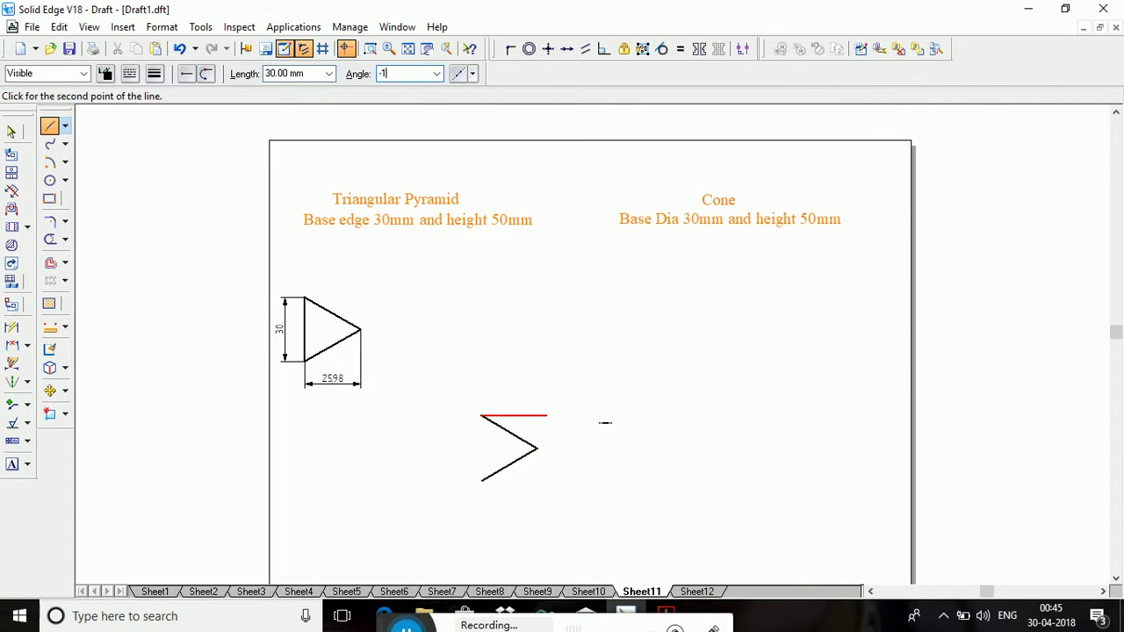
left_click(583, 427)
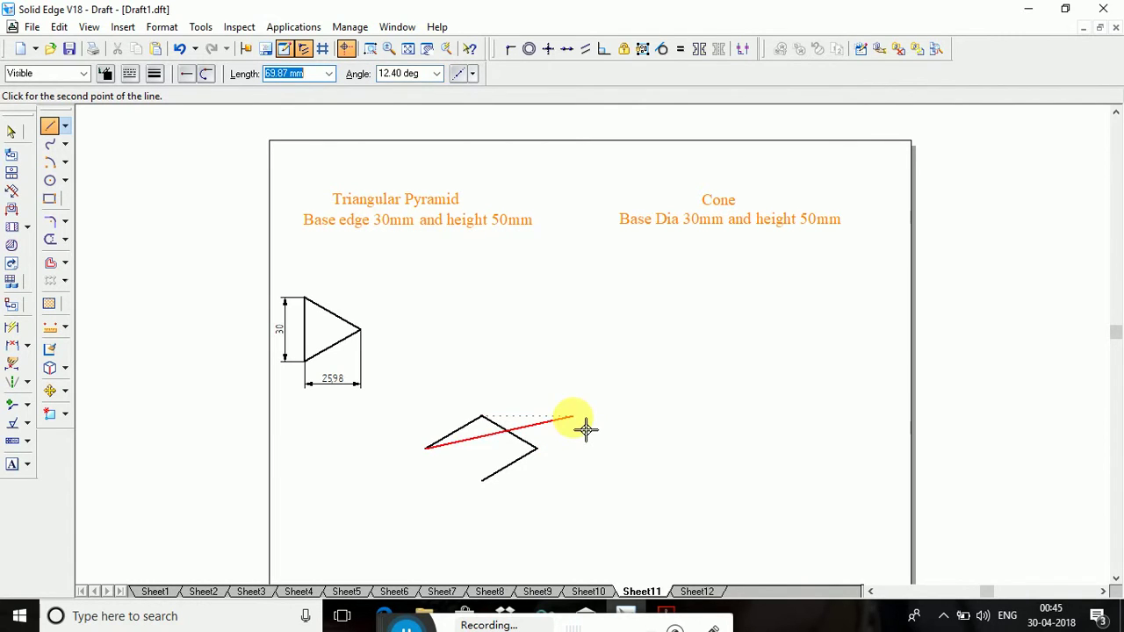
left_click(496, 495)
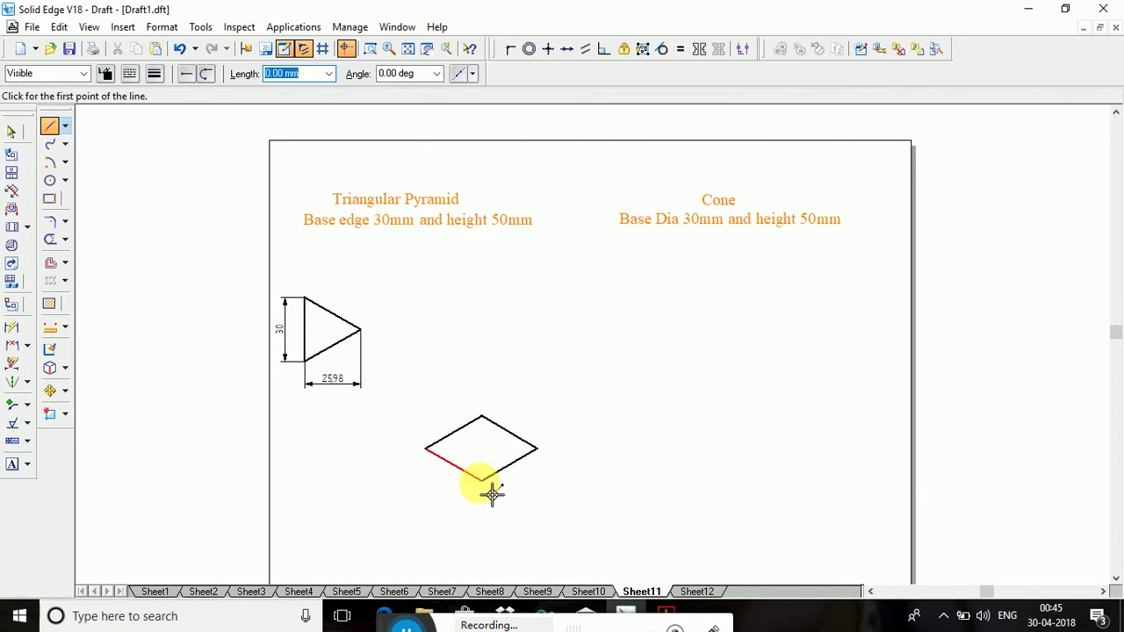
Draw base triangle lines from the rhombus's upper-right edge midpoint to its bottom and leftmost vertices, and a median from the leftmost vertex.
left_click(484, 482)
left_click(509, 432)
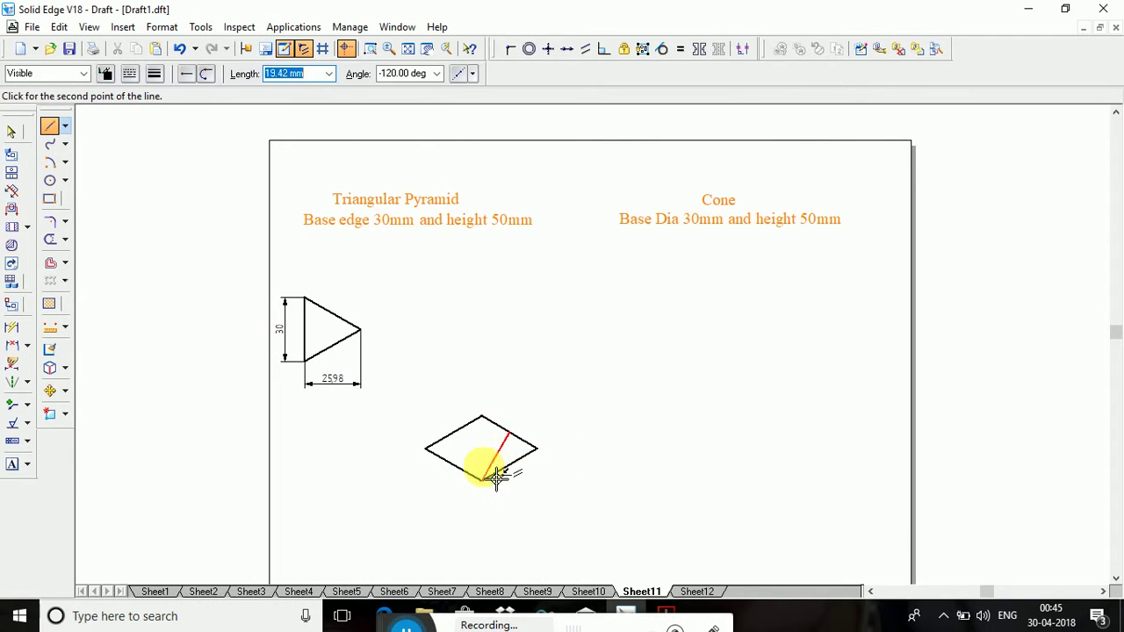
left_click(427, 449)
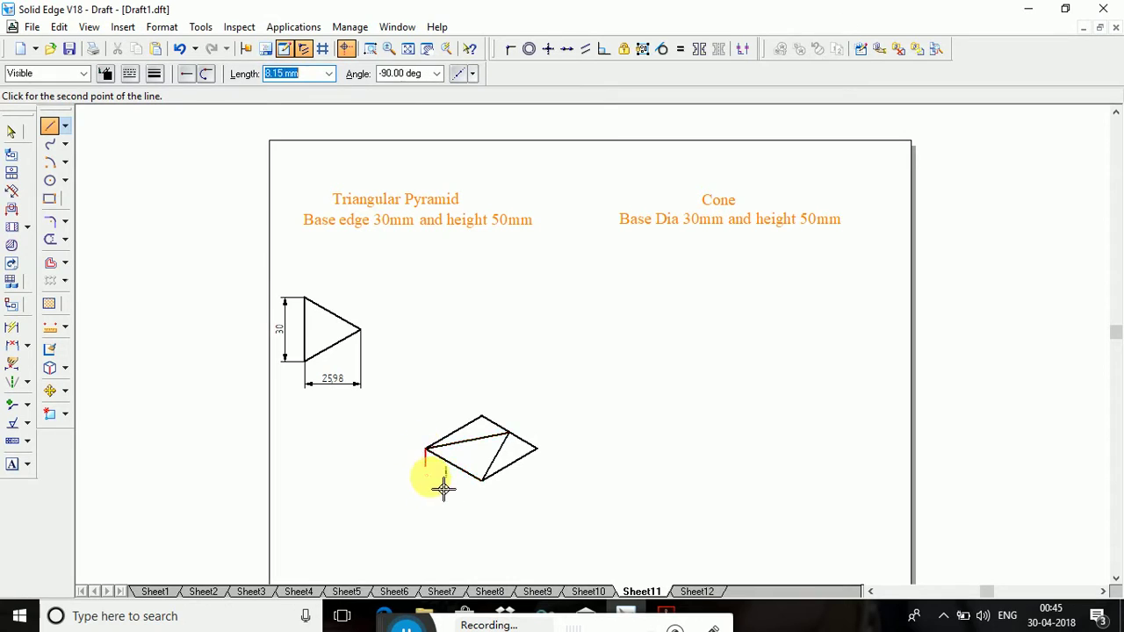
left_click(496, 474)
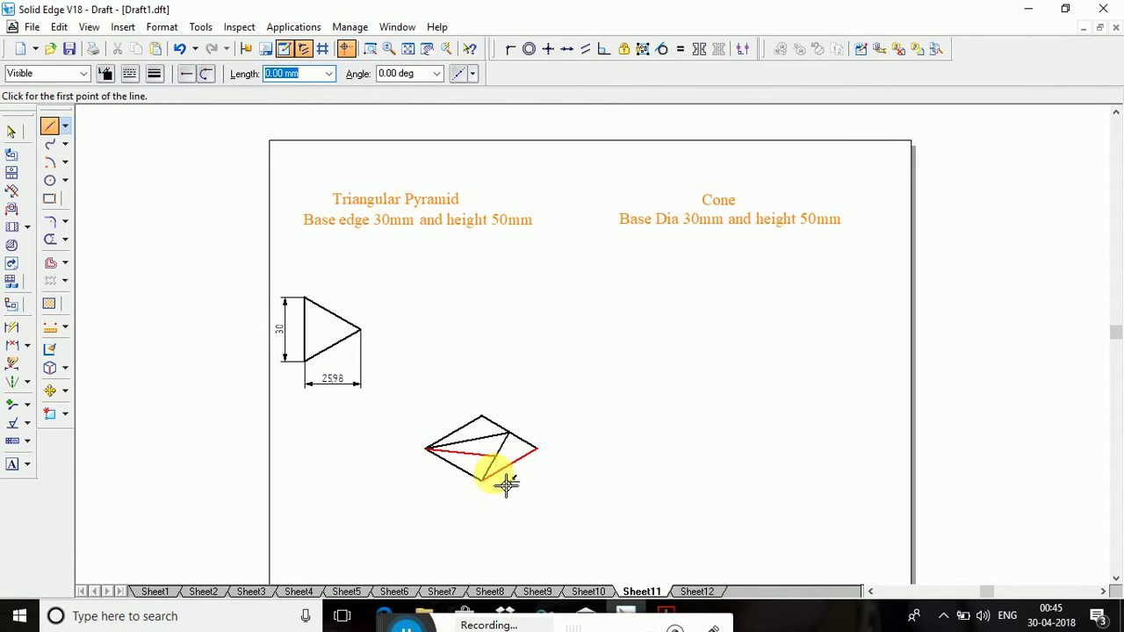
Delete the rhombus's upper-left, upper-right and lower-right edges, leaving the base triangle and its median.
left_click(11, 134)
left_click(464, 427)
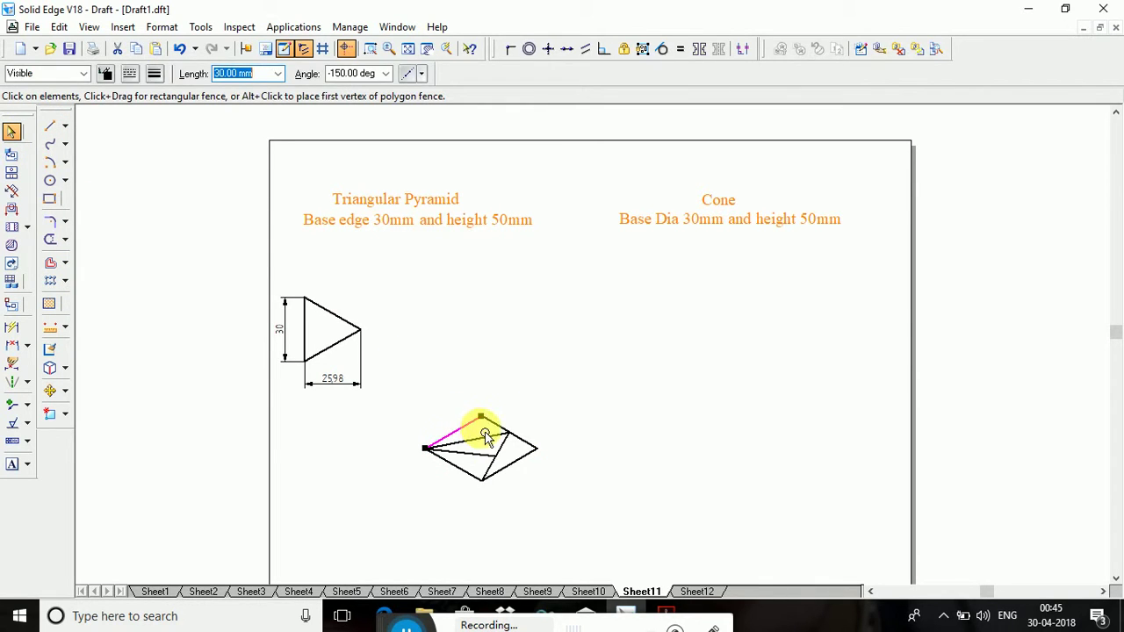
key("Delete")
left_click(485, 420)
key("Delete")
left_click(537, 462)
key("Delete")
left_click(534, 460)
key("Delete")
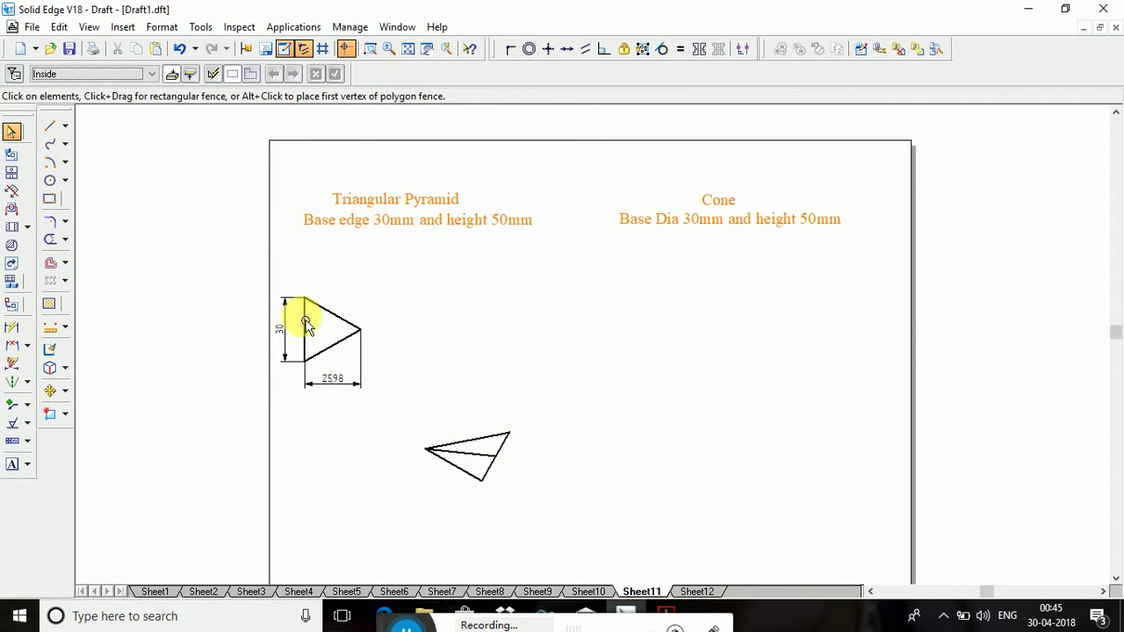
Draw a second median from the triangle's bottom vertex to its upper edge midpoint, and trim the first median beyond their intersection.
left_click(48, 129)
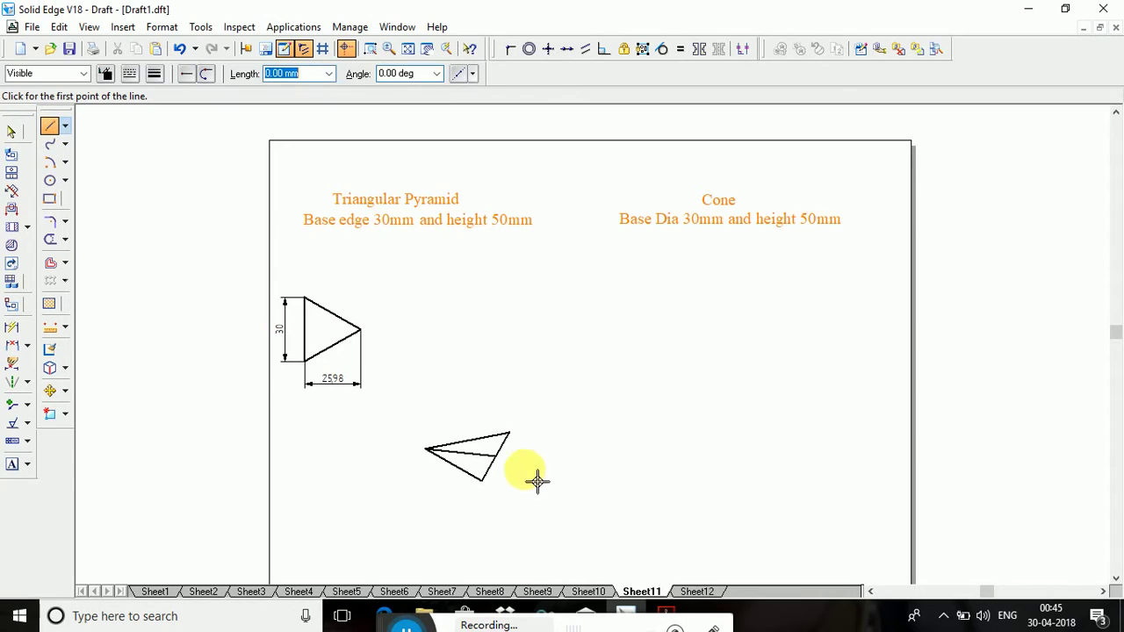
left_click(484, 481)
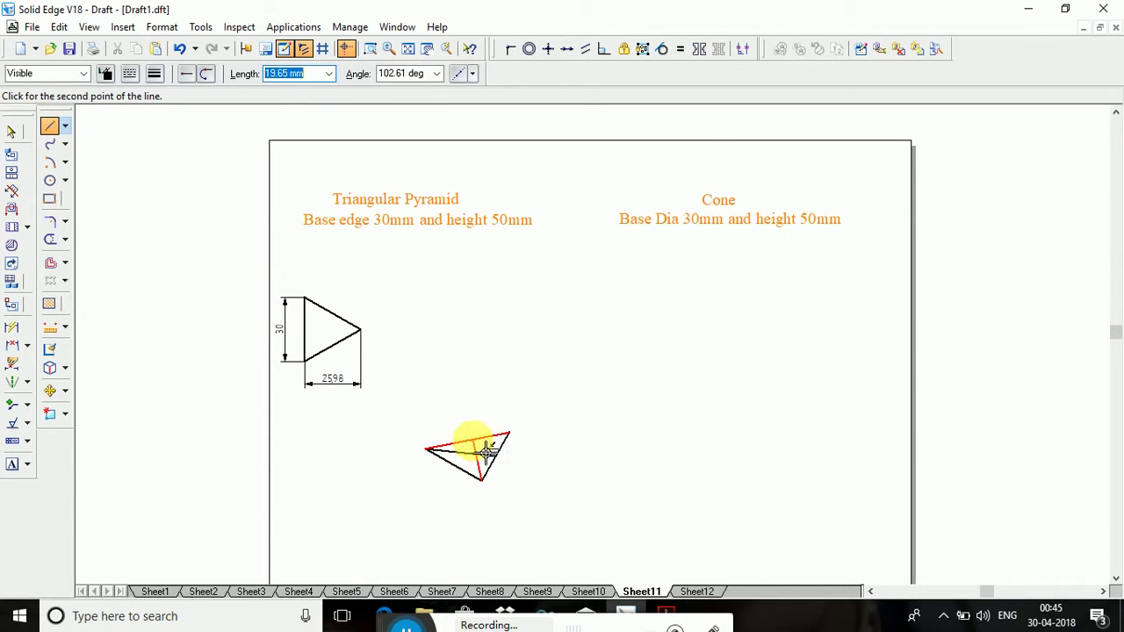
left_click(481, 449)
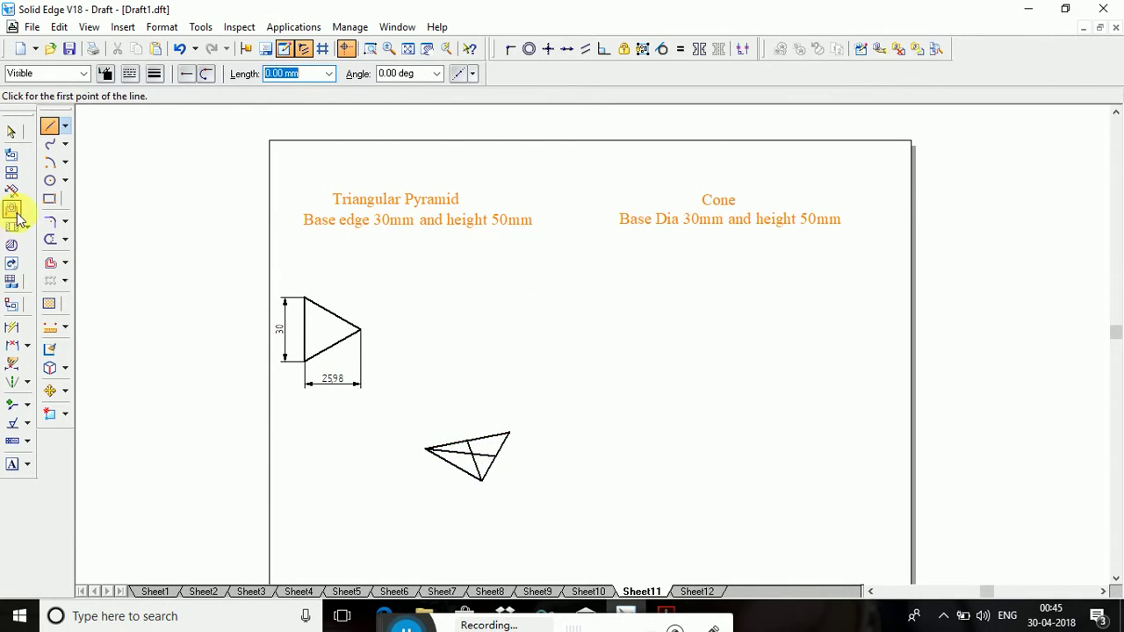
left_click(48, 240)
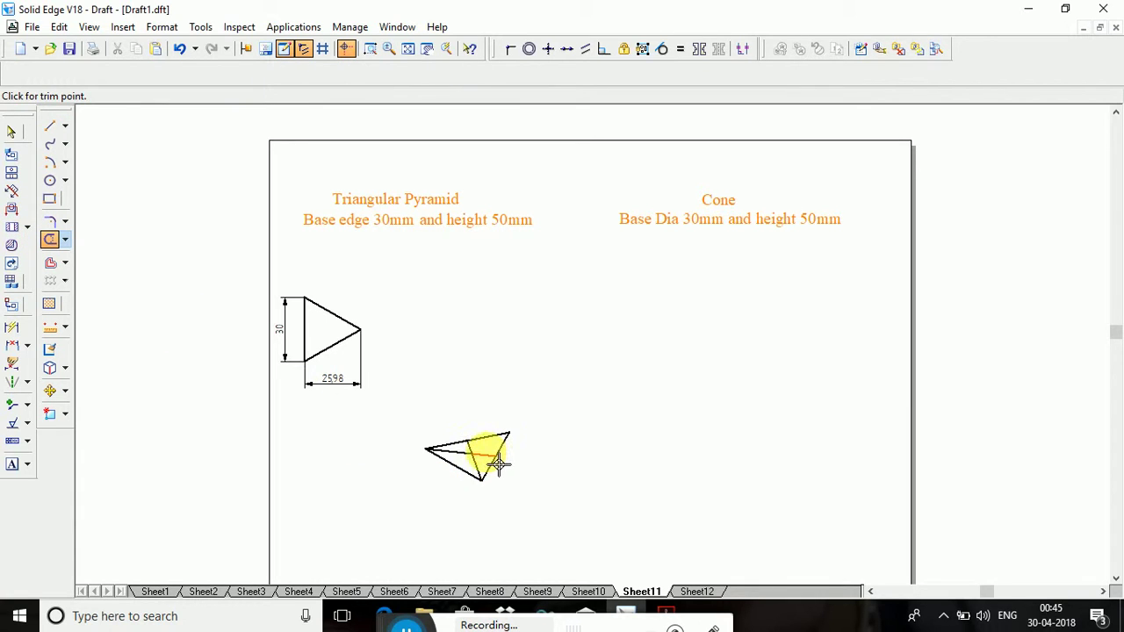
Draw a 50 mm vertical line up from the medians' intersection and the slant edge from the apex to the right base vertex.
left_click(50, 126)
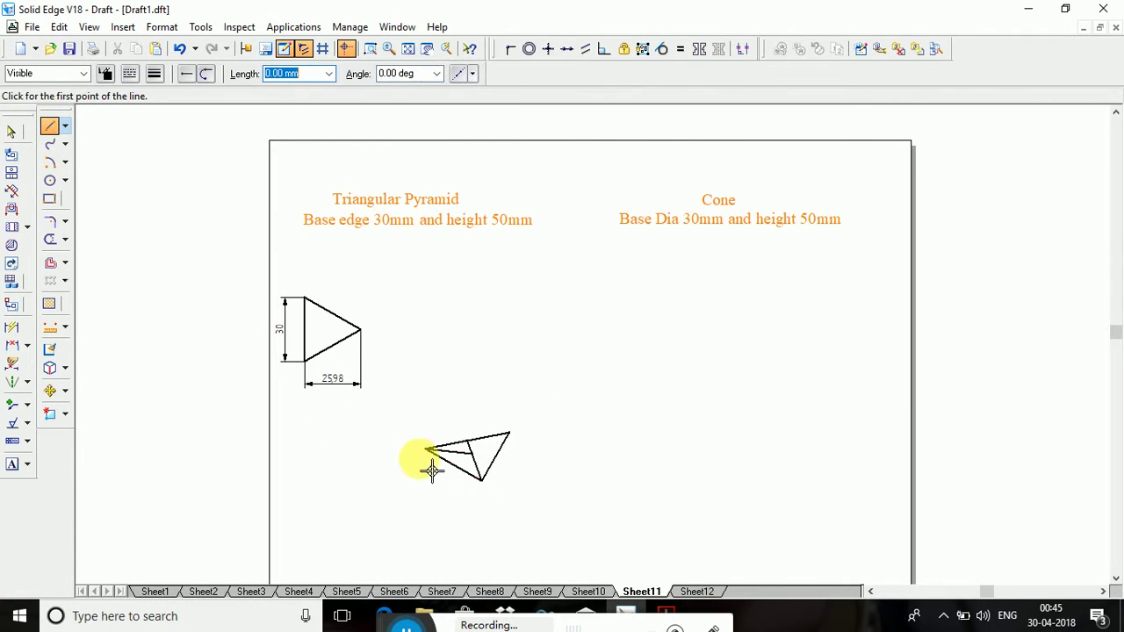
left_click(484, 462)
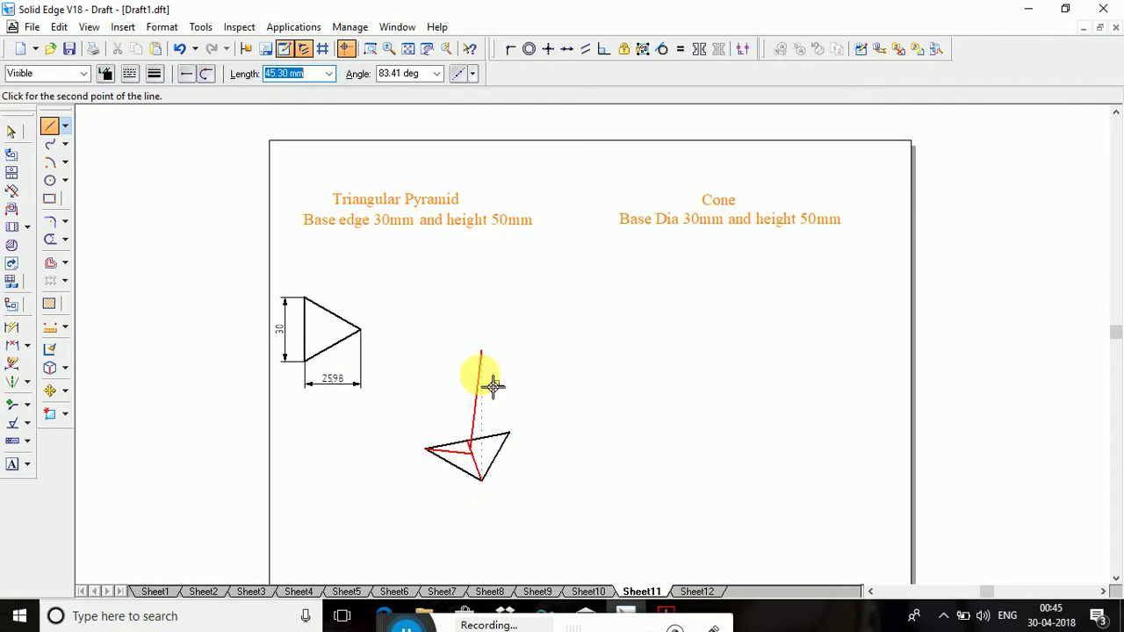
right_click(495, 399)
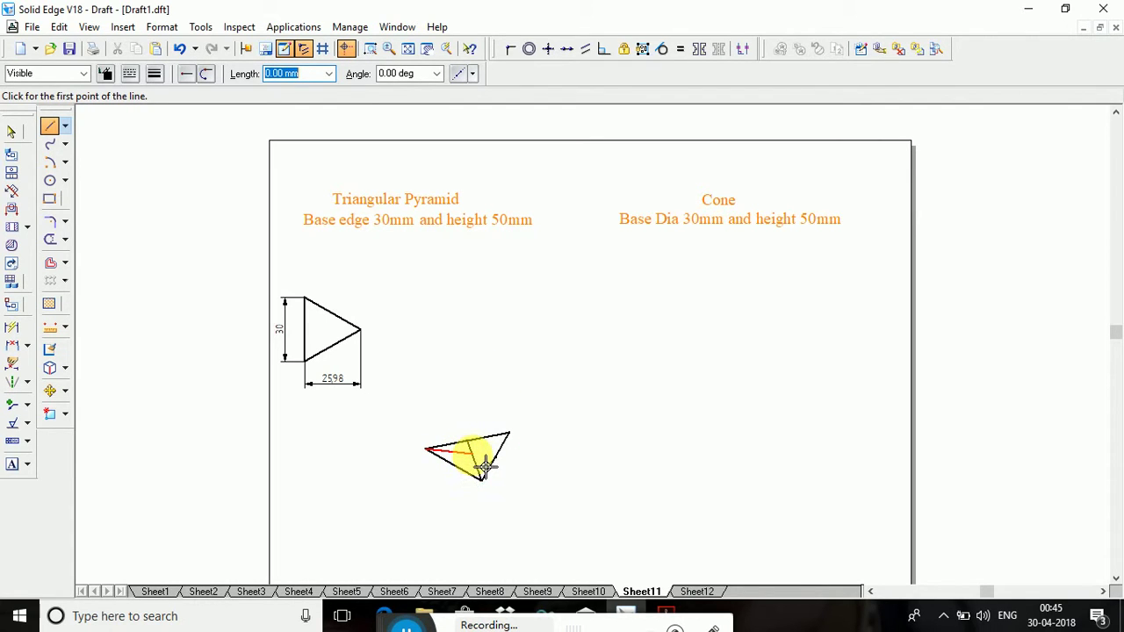
left_click(474, 450)
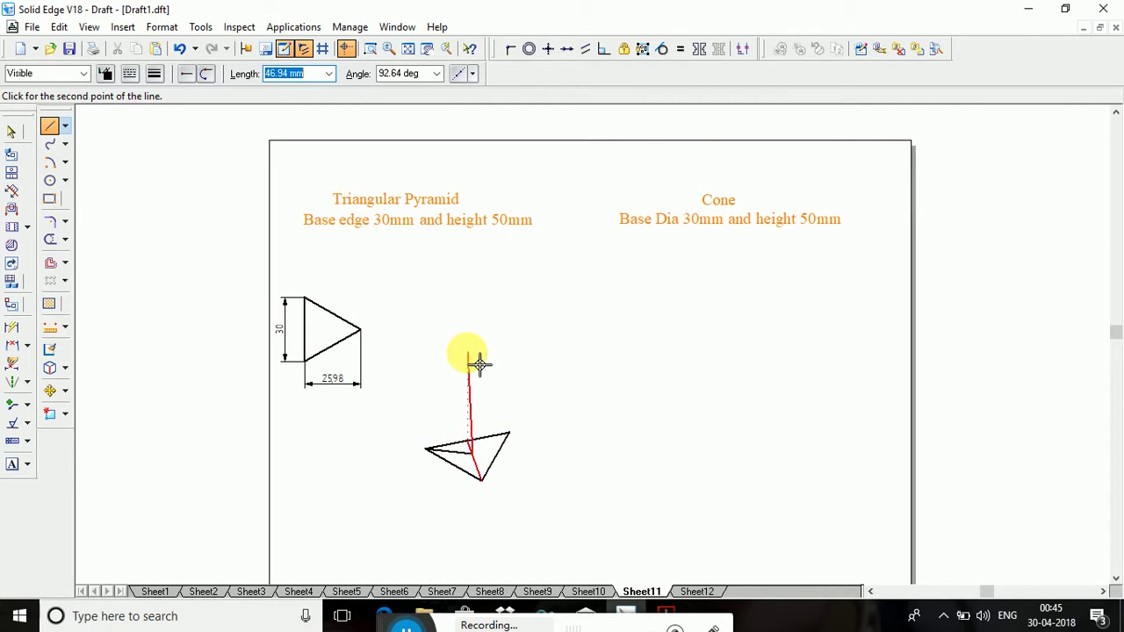
type("50")
key("Tab")
type("3")
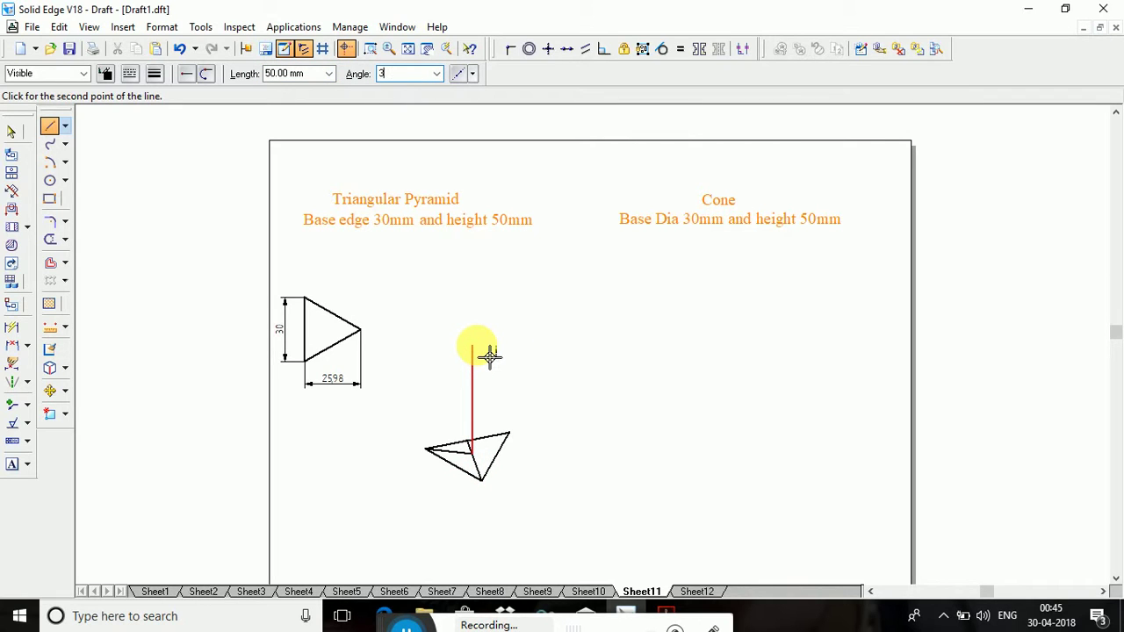
left_click(490, 355)
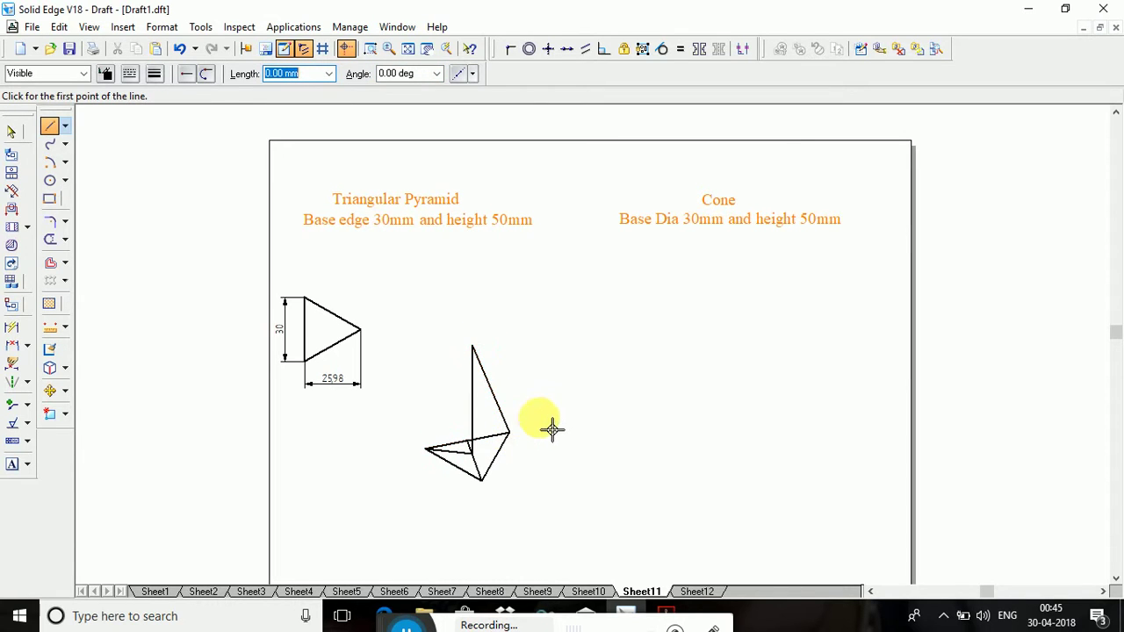
Draw the triangular pyramid's remaining slant edges from the apex to the bottom and leftmost base vertices.
left_click(490, 488)
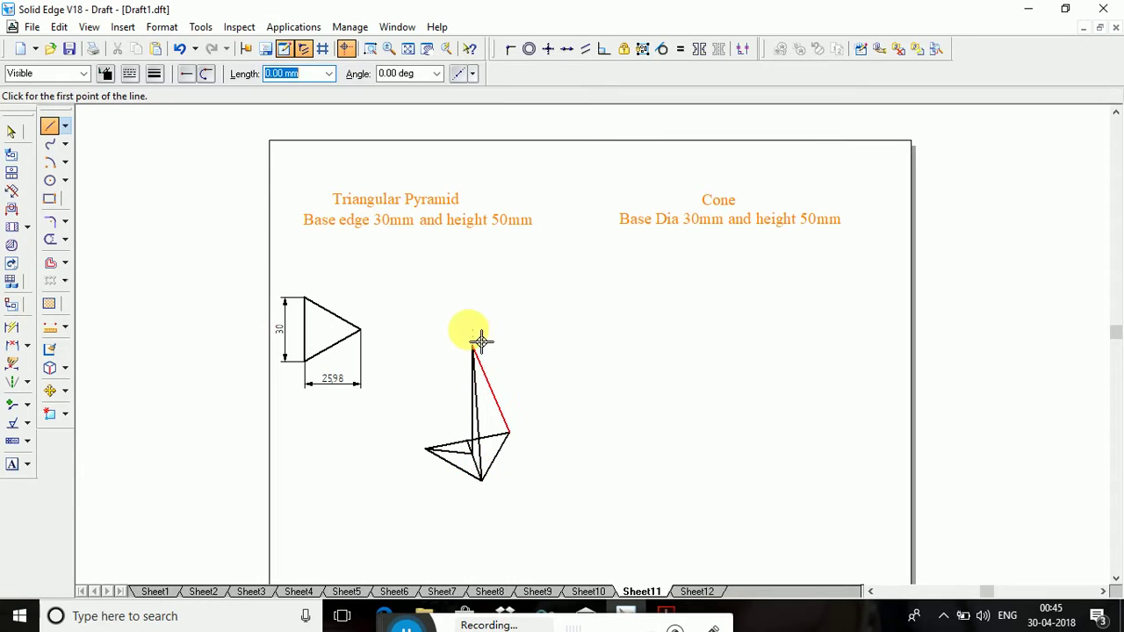
left_click(475, 350)
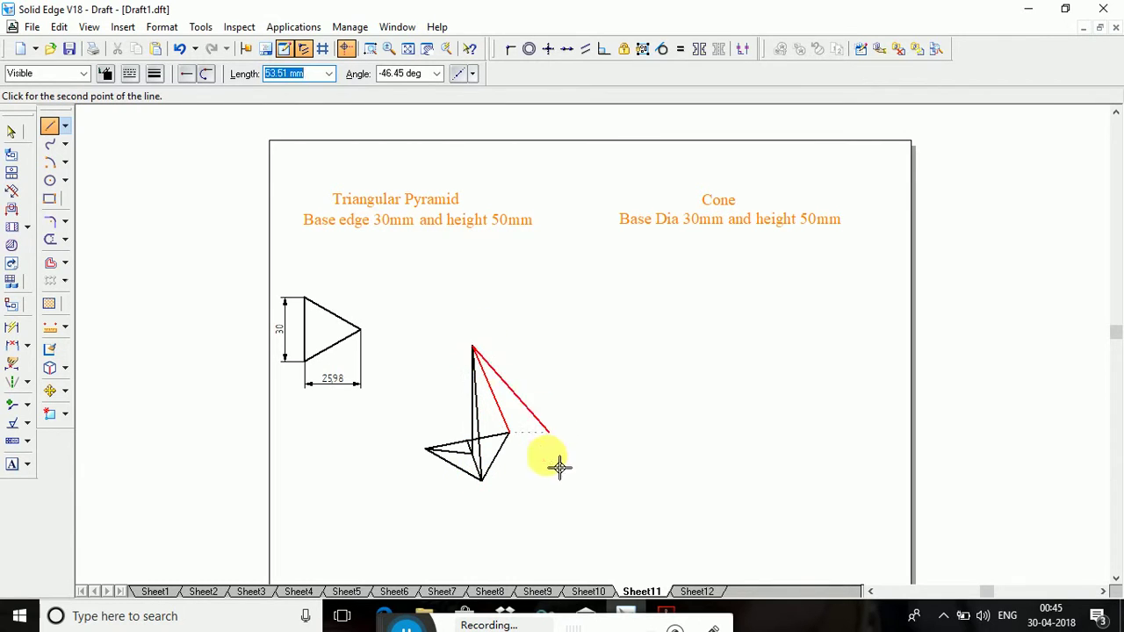
left_click(439, 460)
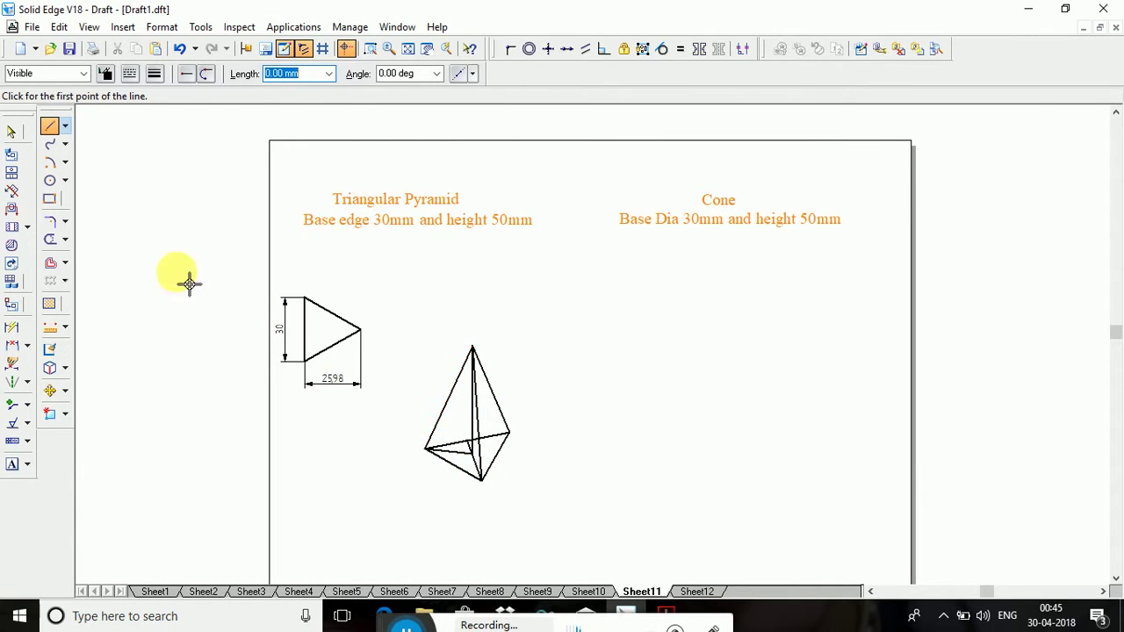
Delete the triangular pyramid's vertical axis, both medians and the hidden rear base edge.
left_click(12, 132)
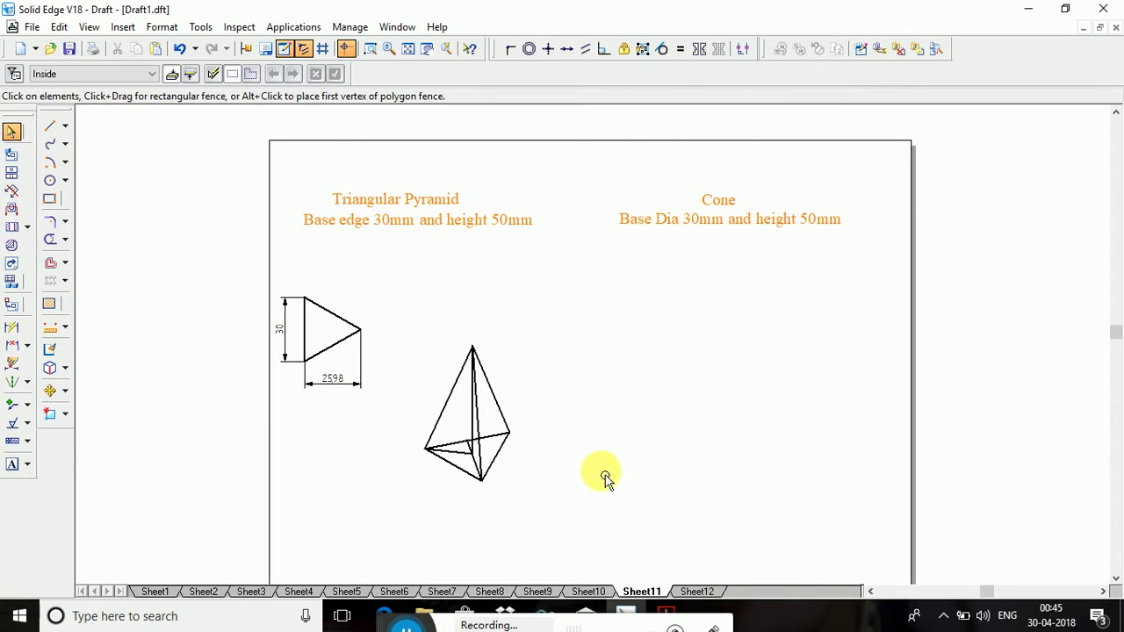
left_click(463, 446)
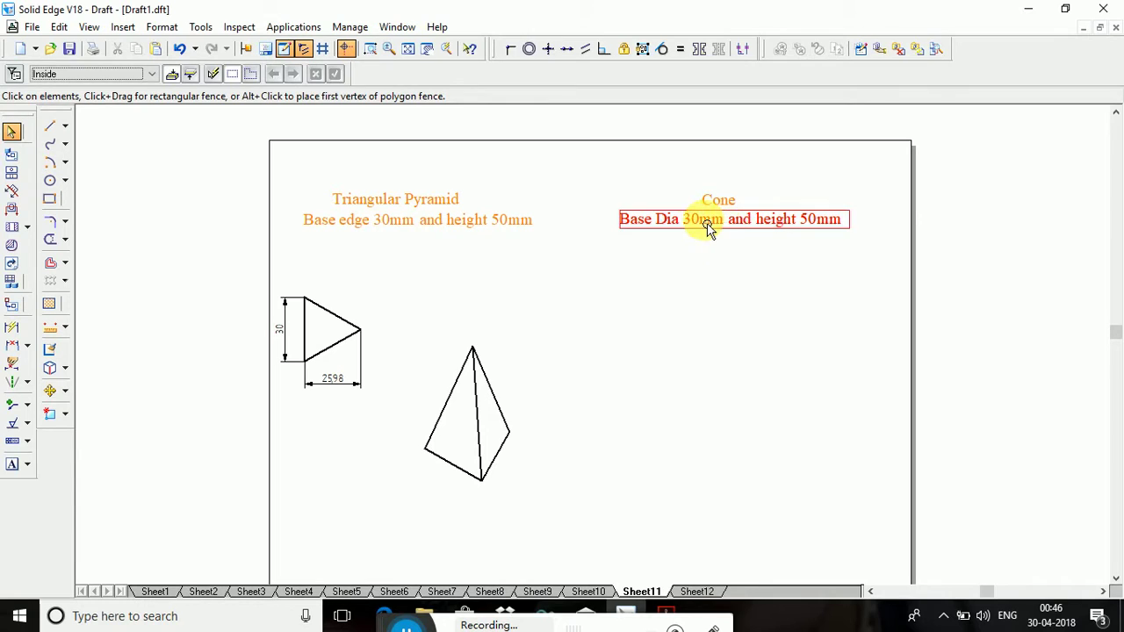
Draw a 30 mm line at 30 degrees below the cone text as the first edge of the base rhombus.
left_click(49, 126)
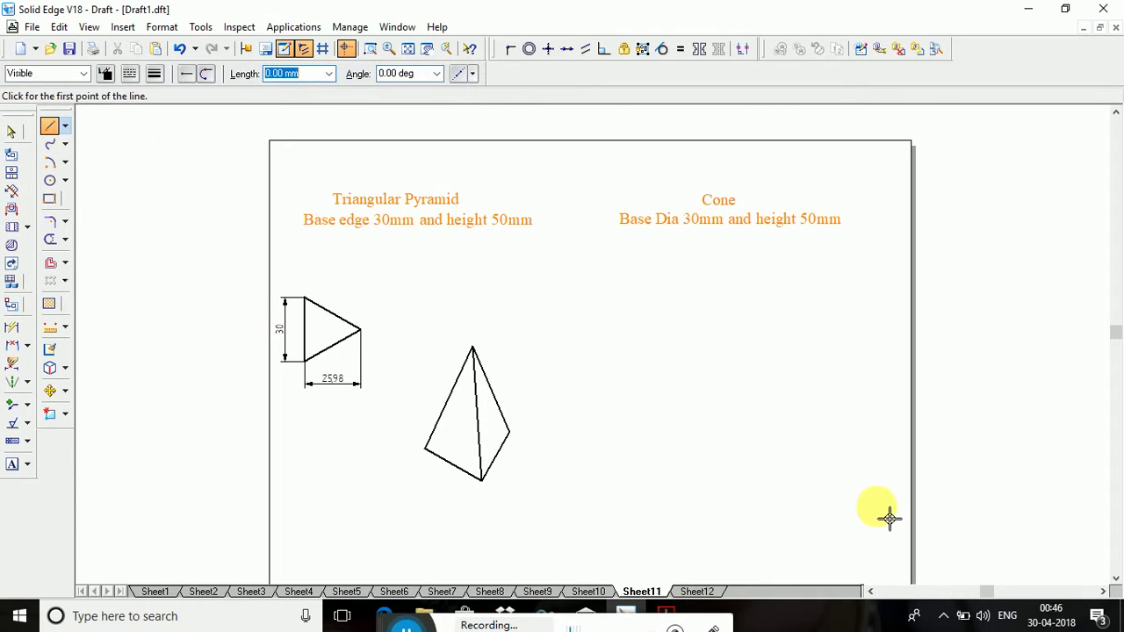
left_click(776, 457)
type("30")
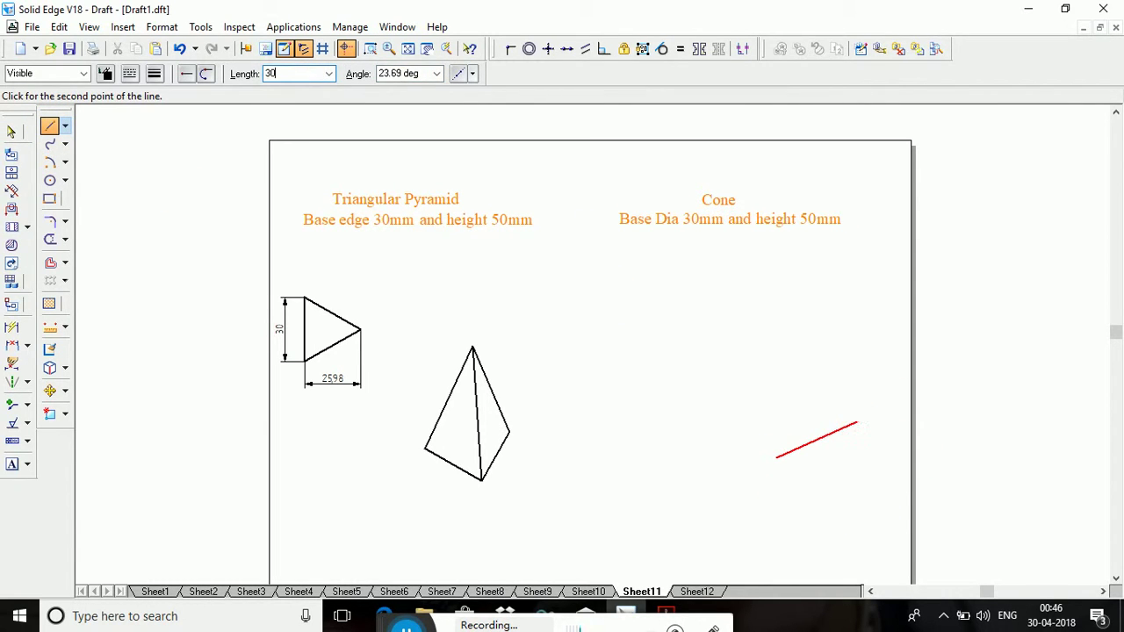
key("Tab")
type("30")
key("Return")
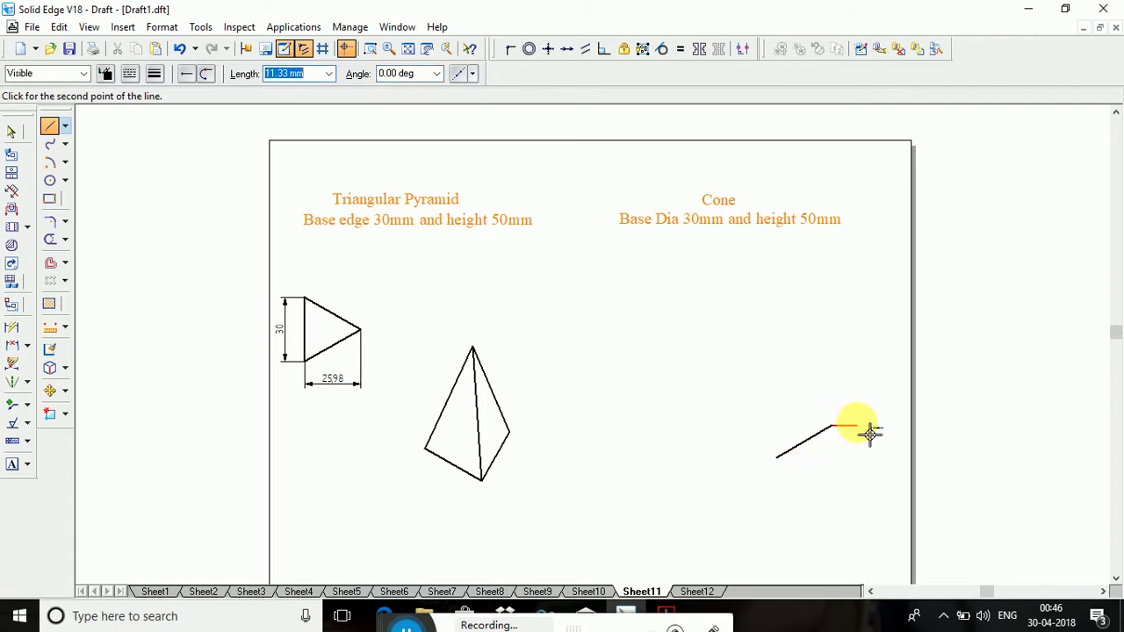
Add 30 mm upper edges to the rhombus, the first at 150 degrees, and close the outline at the starting point.
type("30")
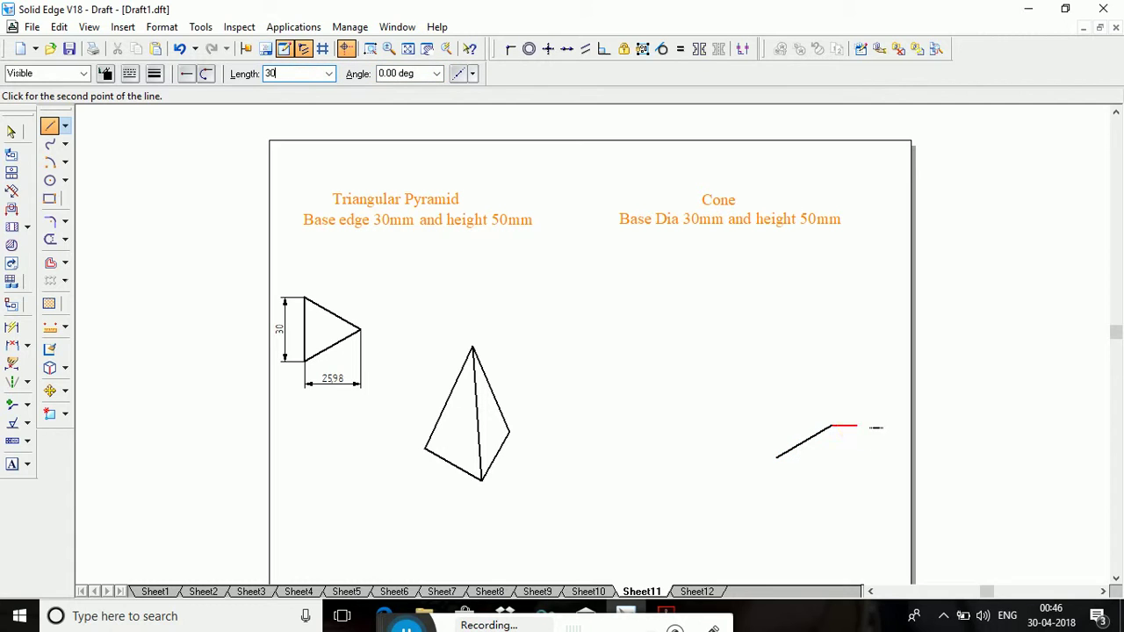
type("150")
key("Tab")
type("30")
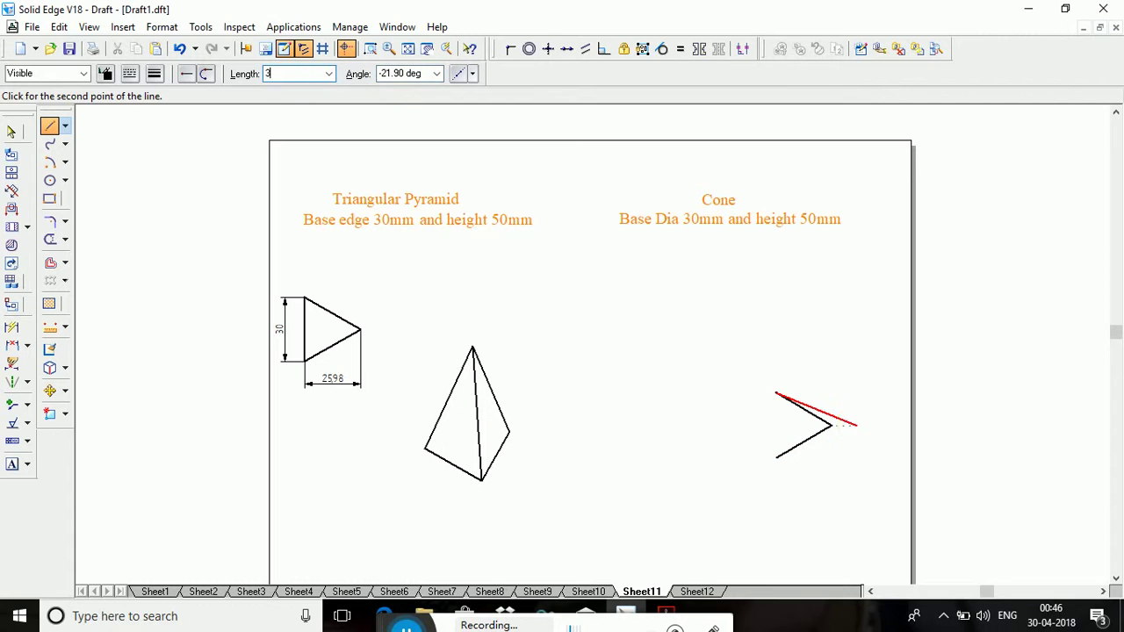
key("Tab")
type("0")
key("Return")
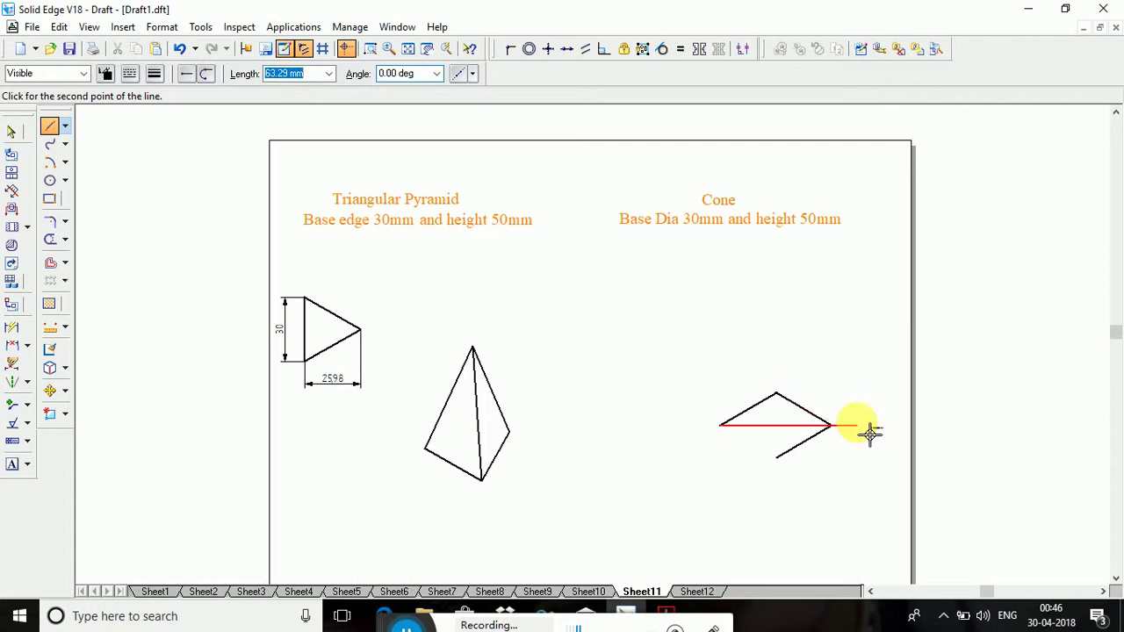
key("Return")
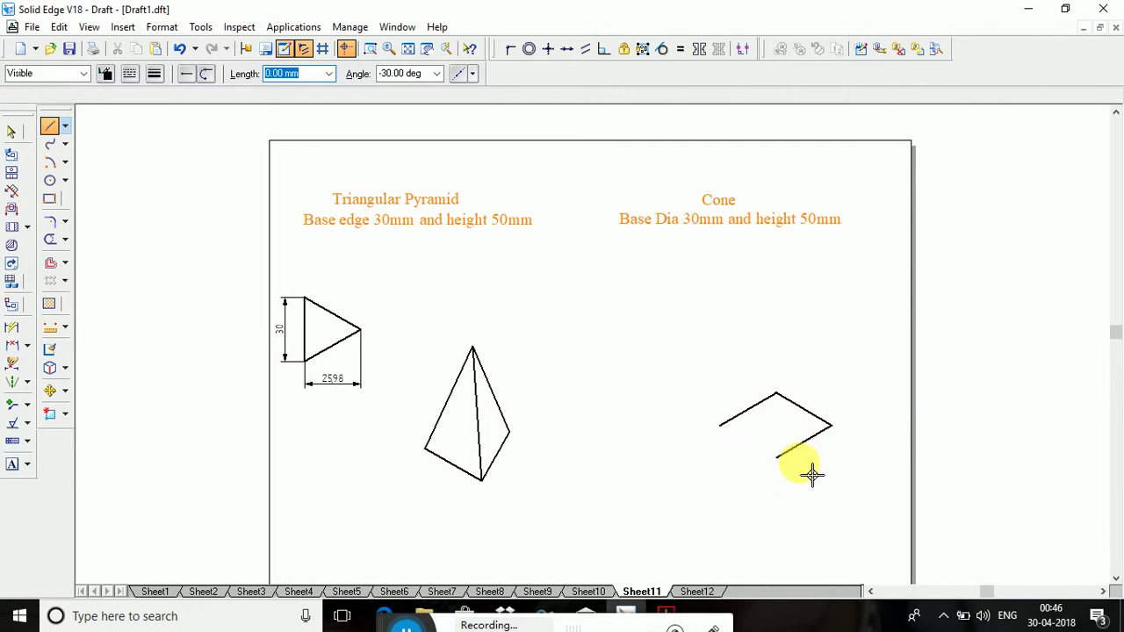
left_click(778, 458)
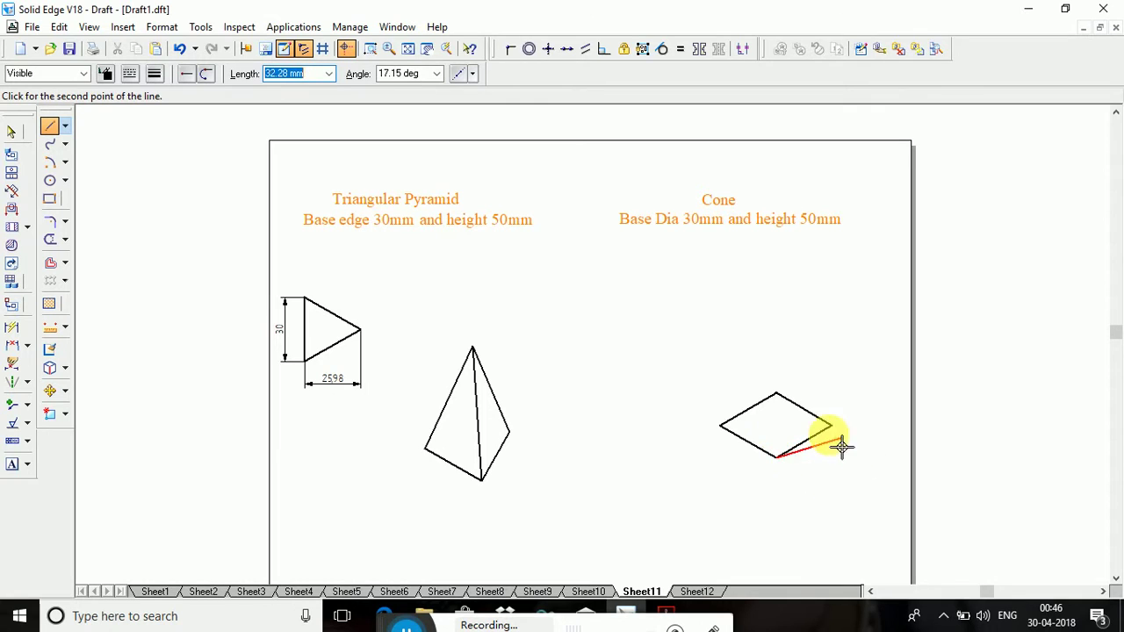
Draw lines from the rhombus's bottom and top vertices to the midpoints of their opposite edges.
left_click(815, 418)
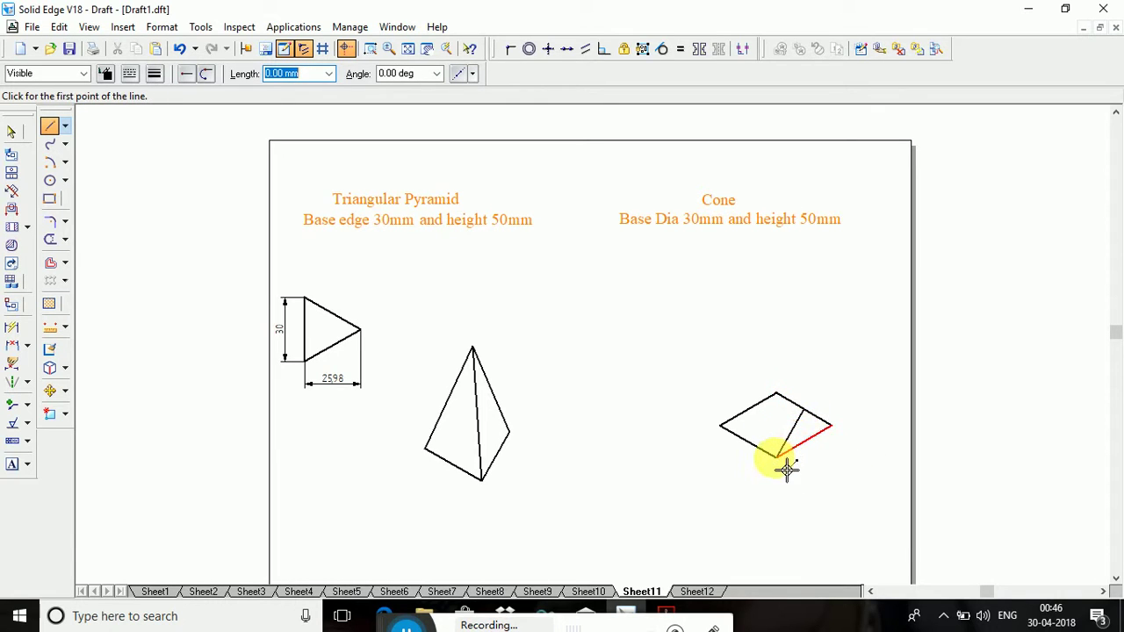
left_click(778, 457)
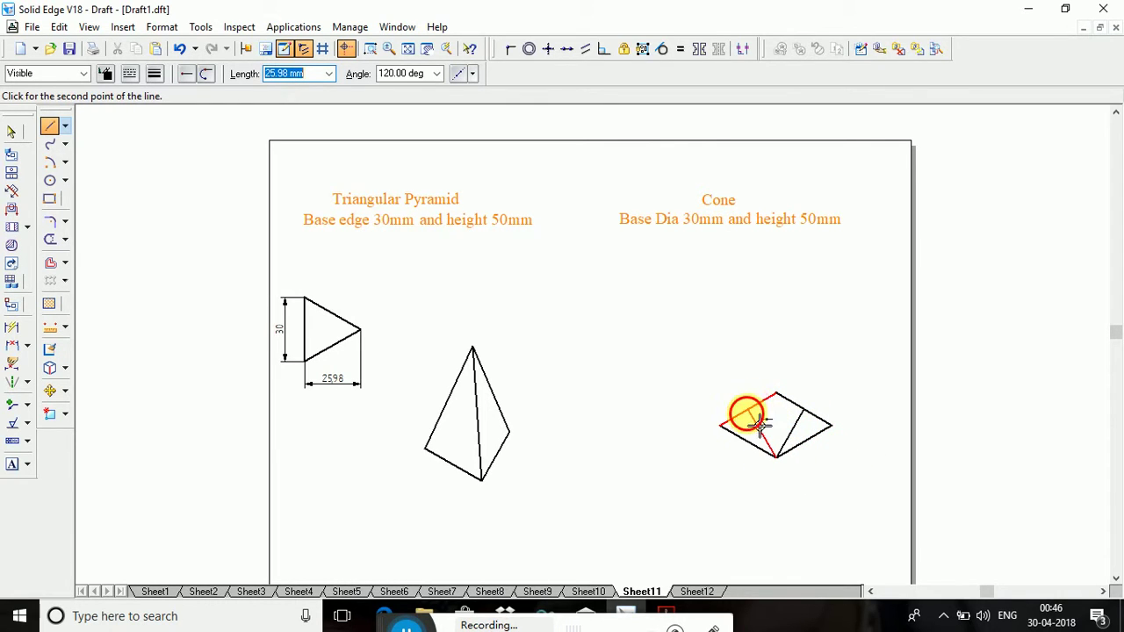
left_click(748, 411)
left_click(781, 399)
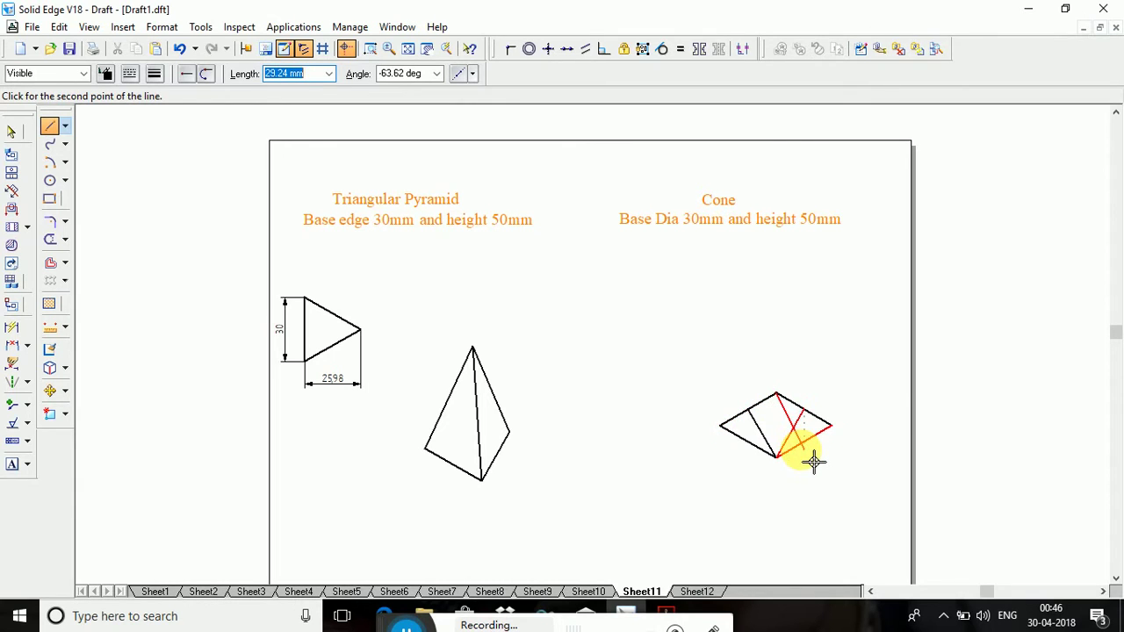
left_click(818, 452)
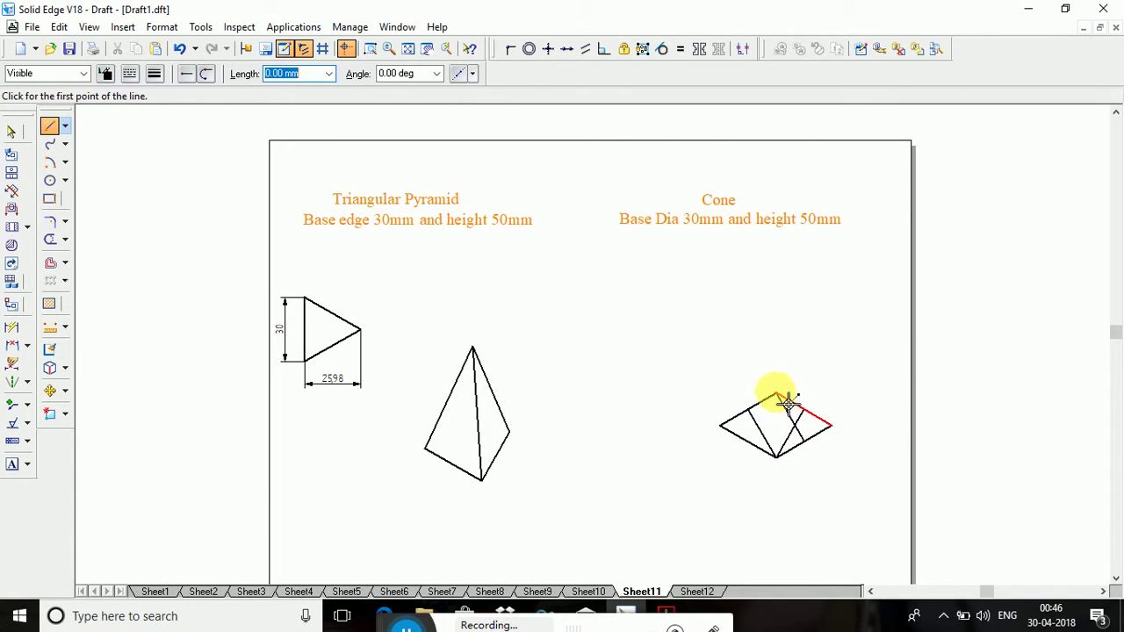
left_click(780, 396)
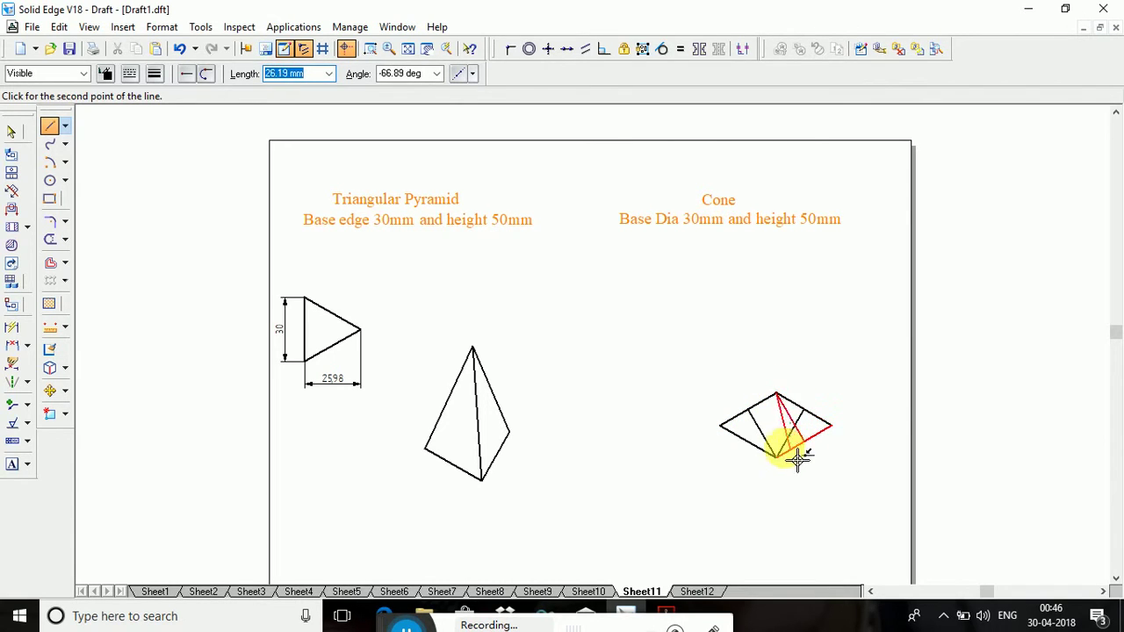
left_click(747, 441)
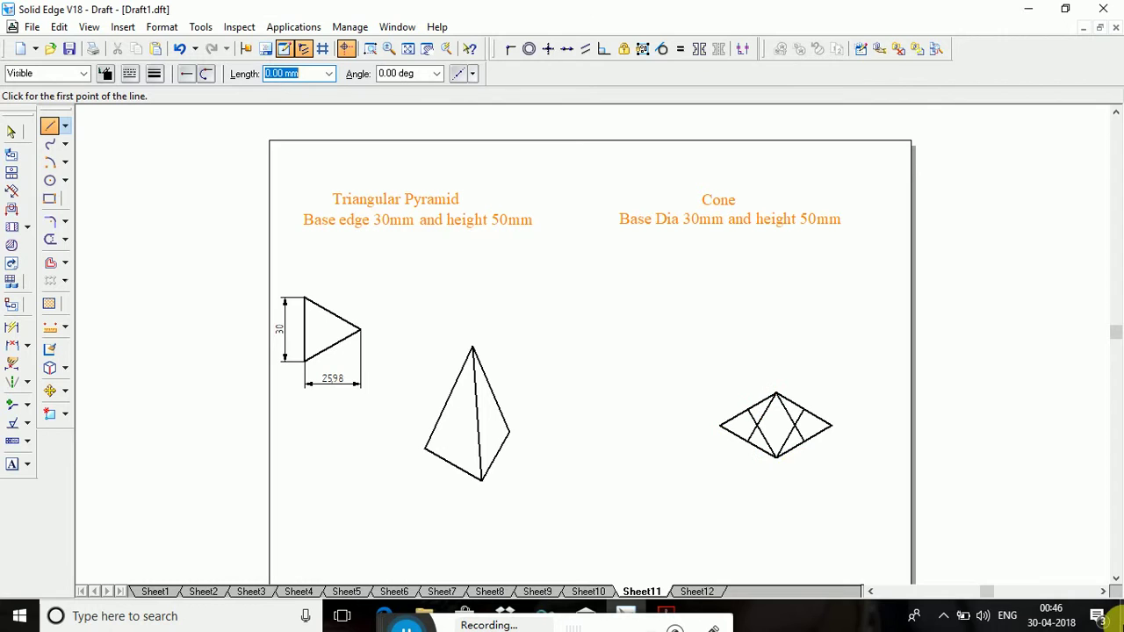
Draw the two large base arcs centred on the rhombus's bottom and top vertices, ending at the opposite edge midpoints.
left_click(50, 162)
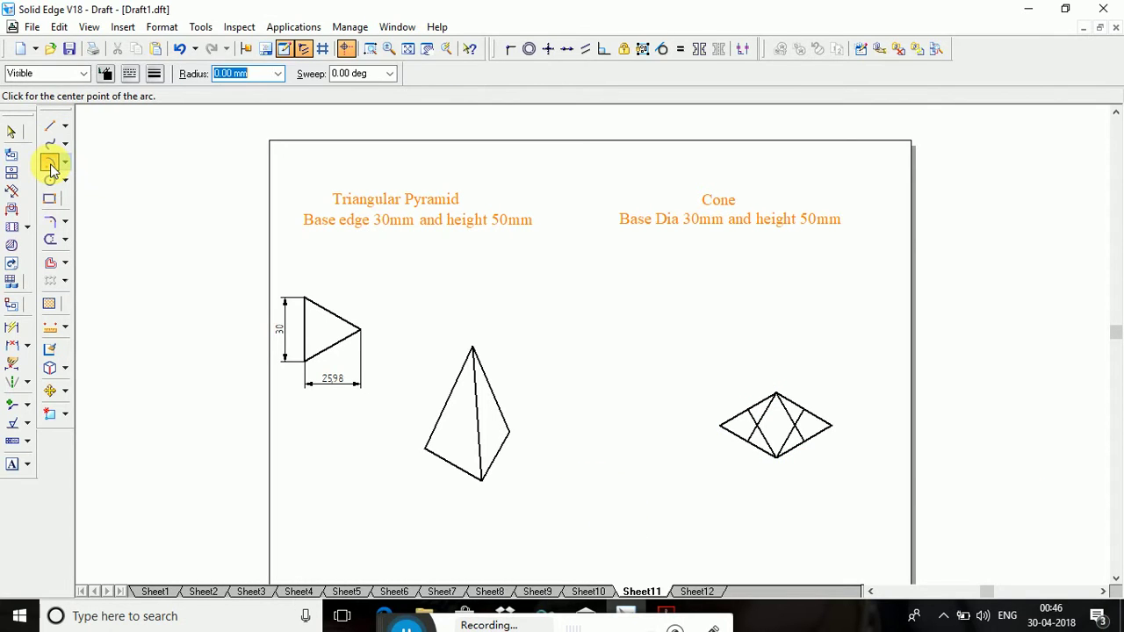
left_click(778, 456)
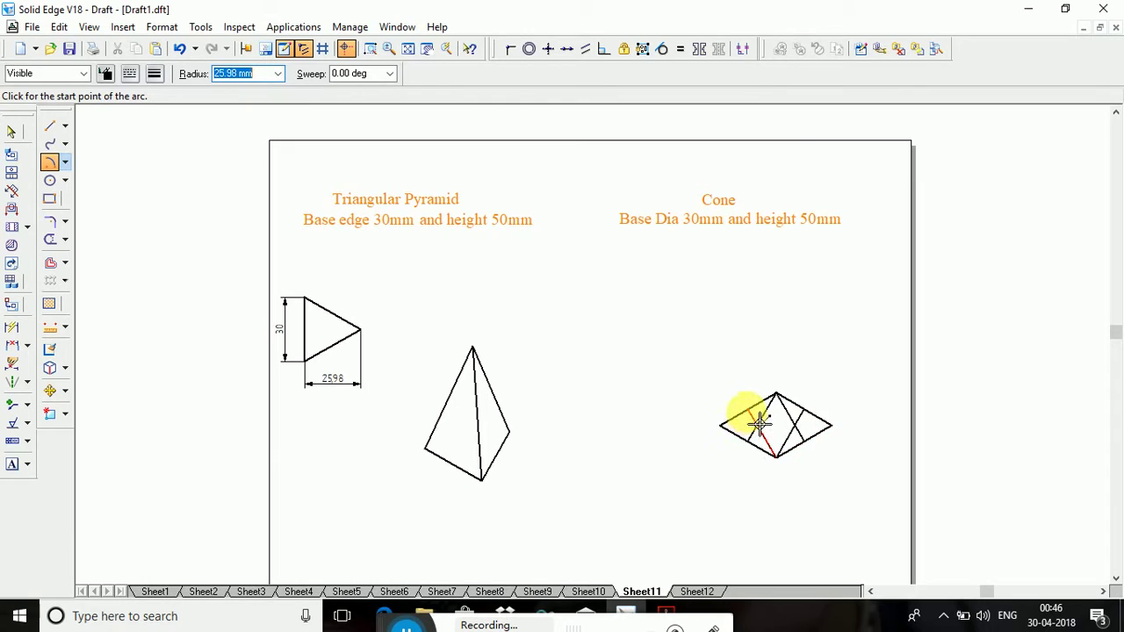
left_click(814, 425)
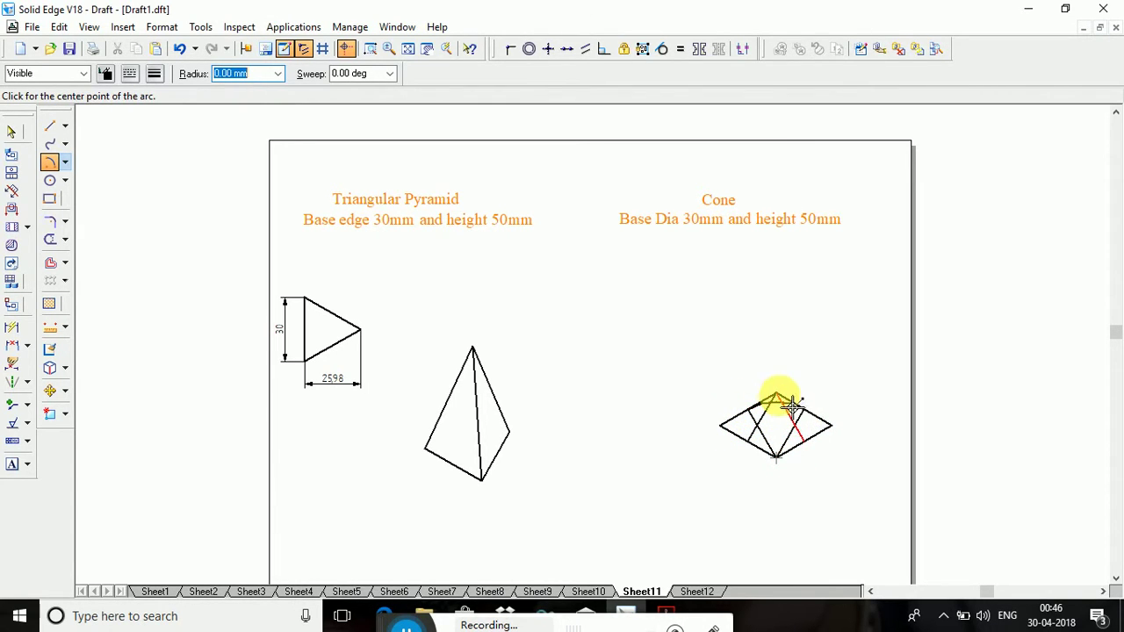
left_click(787, 402)
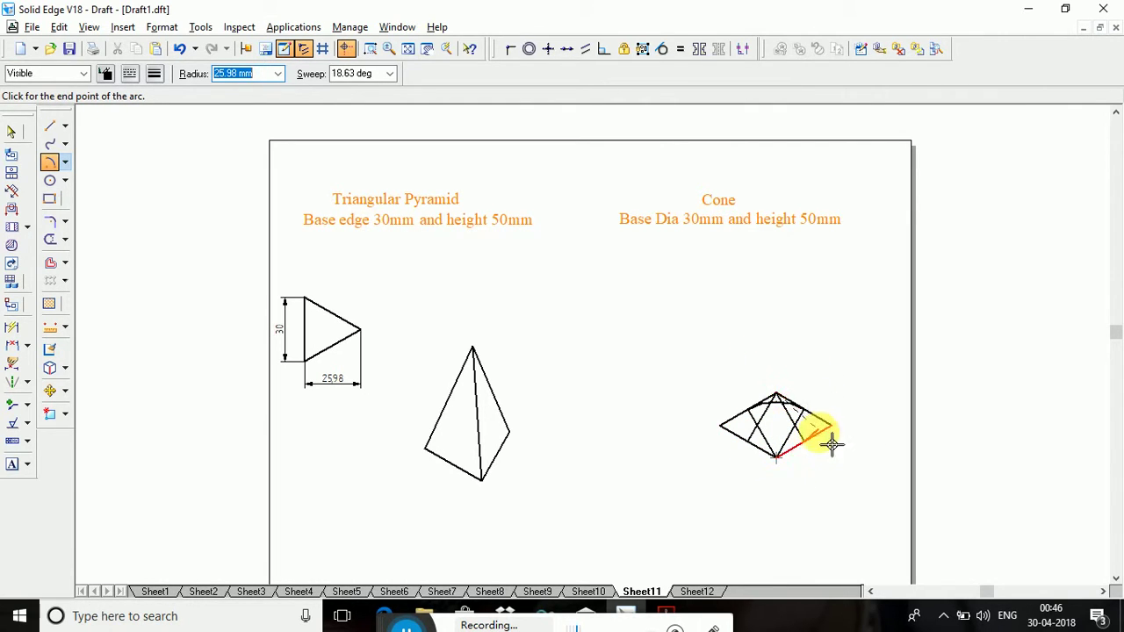
left_click(763, 450)
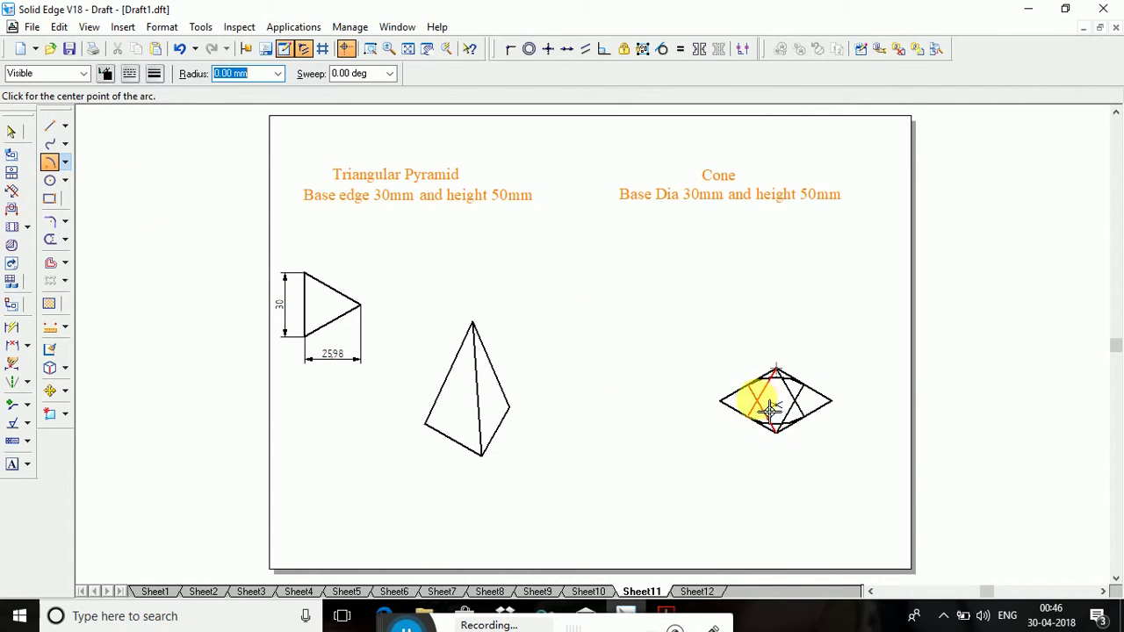
Draw the two small end arcs centred on the construction line intersections to close the cone's base ellipse.
left_click(769, 410)
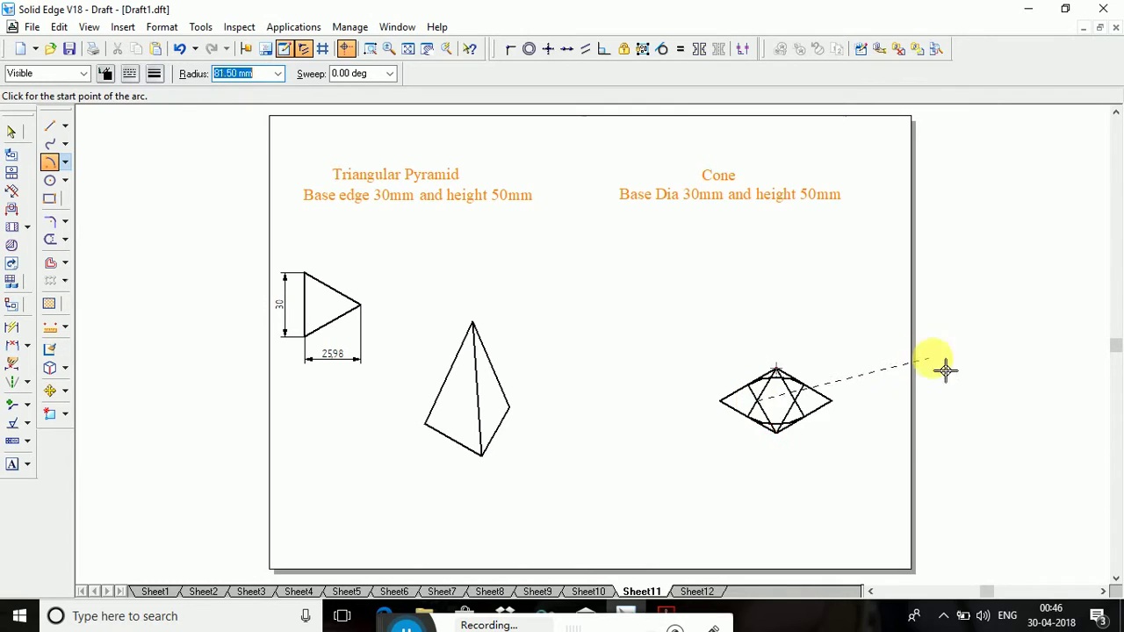
left_click(761, 426)
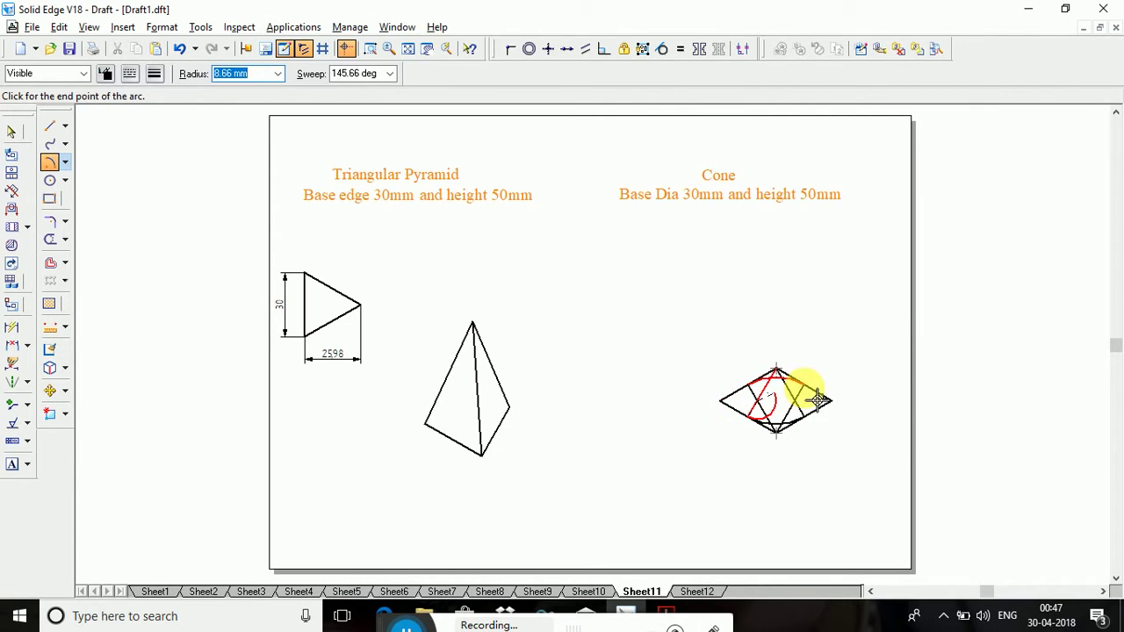
left_click(761, 397)
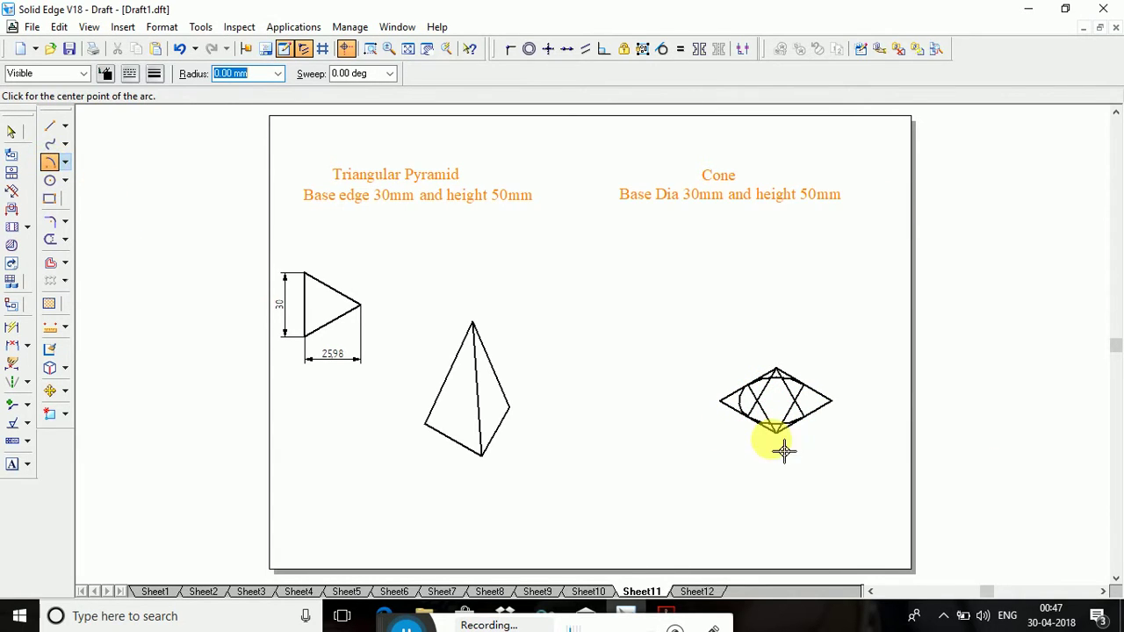
left_click(806, 411)
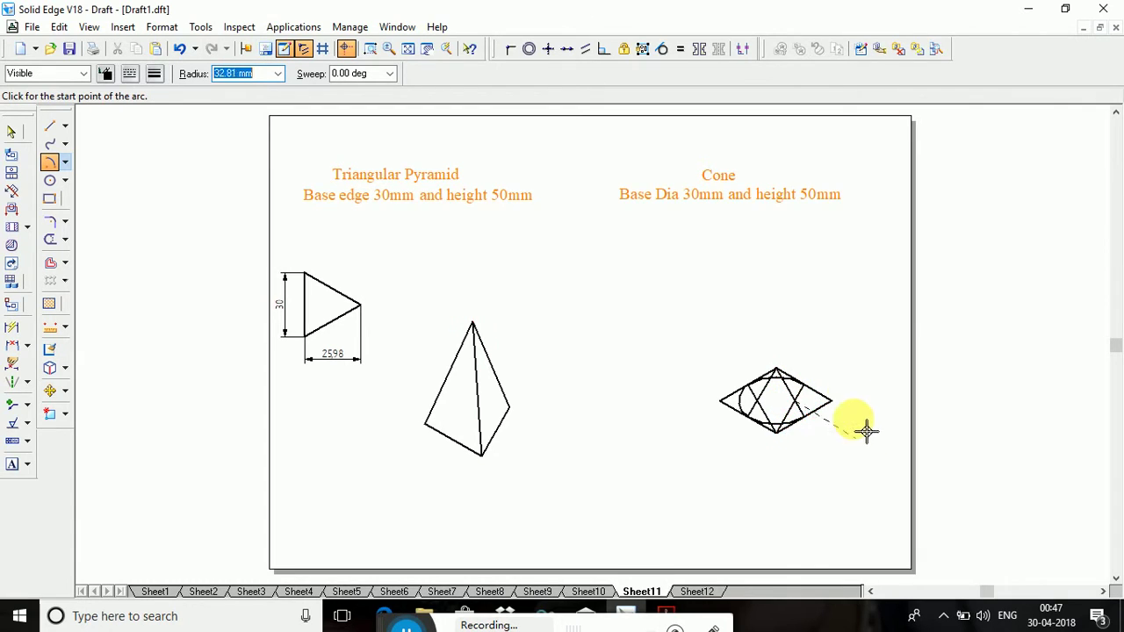
left_click(815, 428)
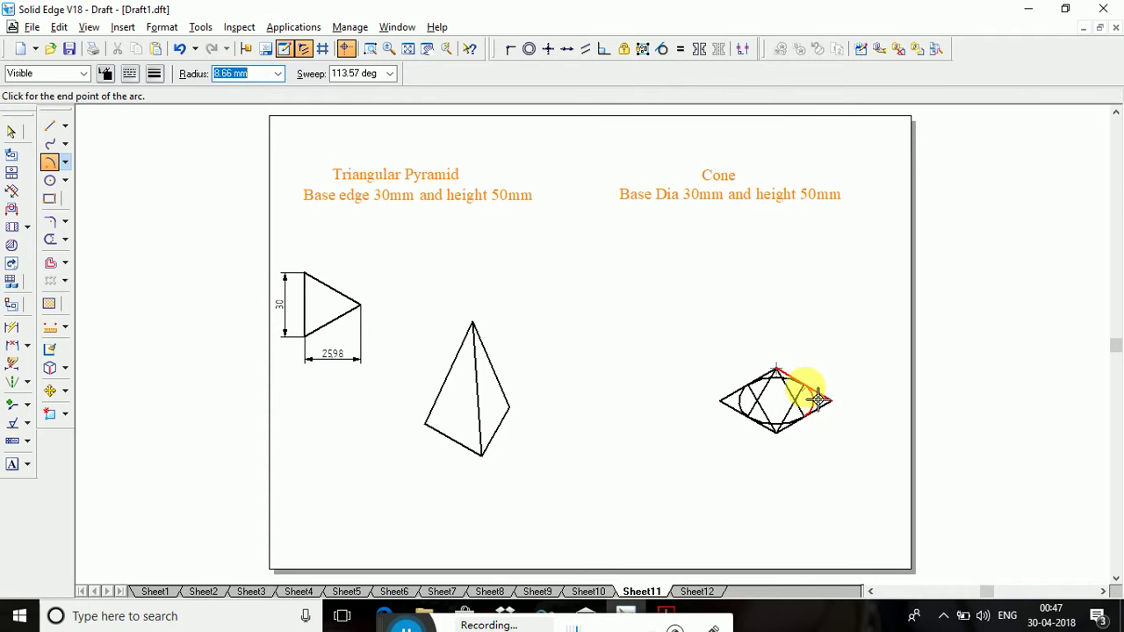
left_click(815, 397)
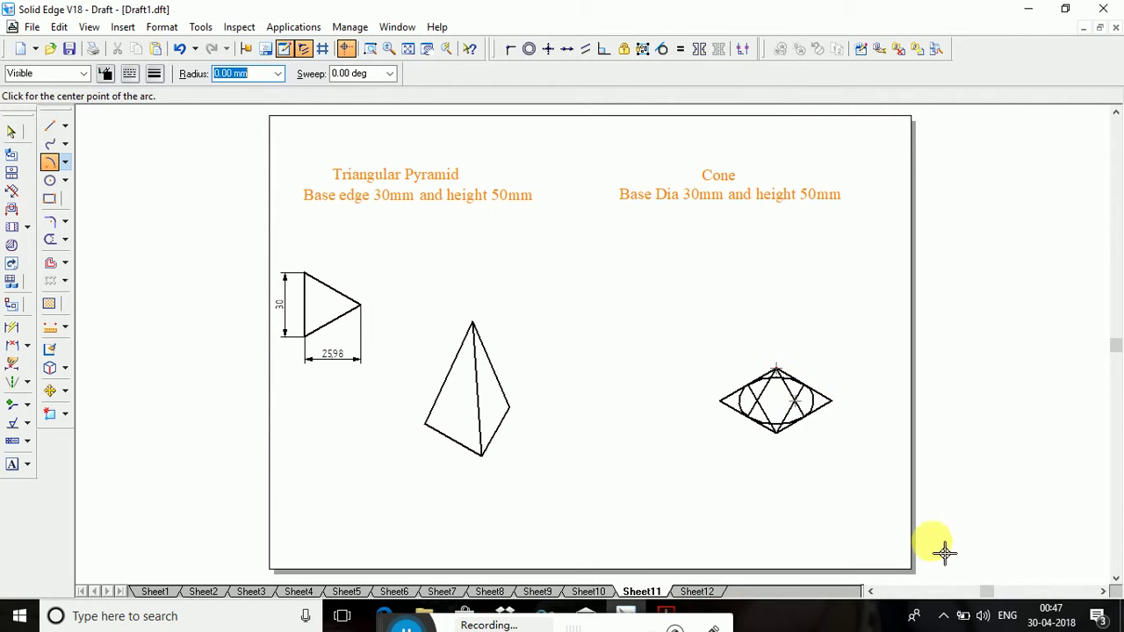
Draw the rhombus's horizontal diagonal from its leftmost to its rightmost vertex.
left_click(49, 126)
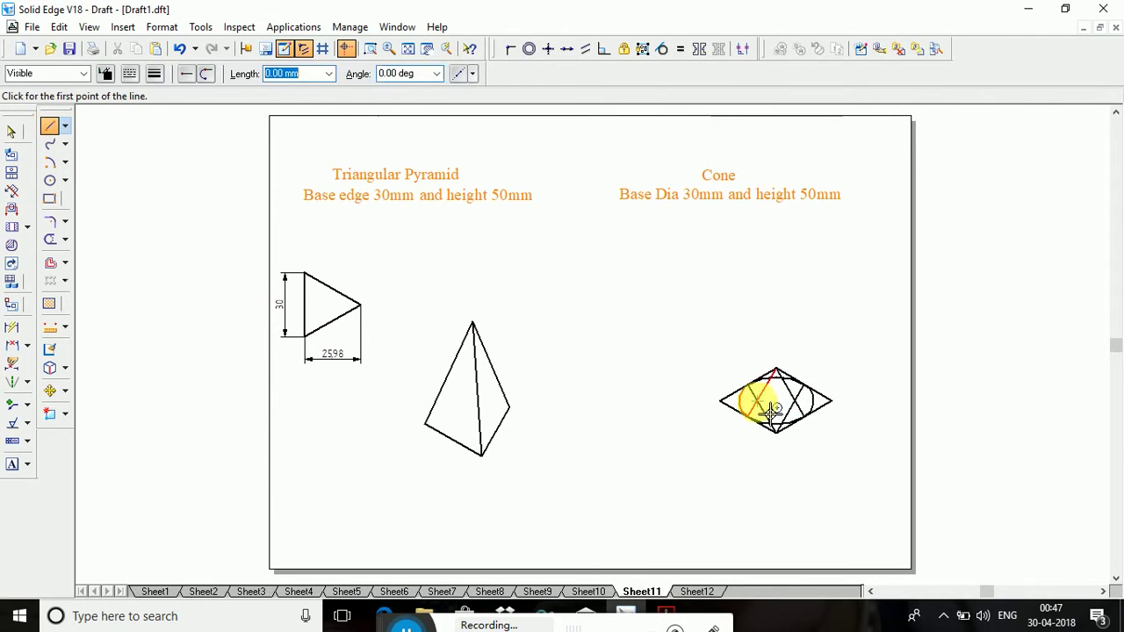
left_click(729, 407)
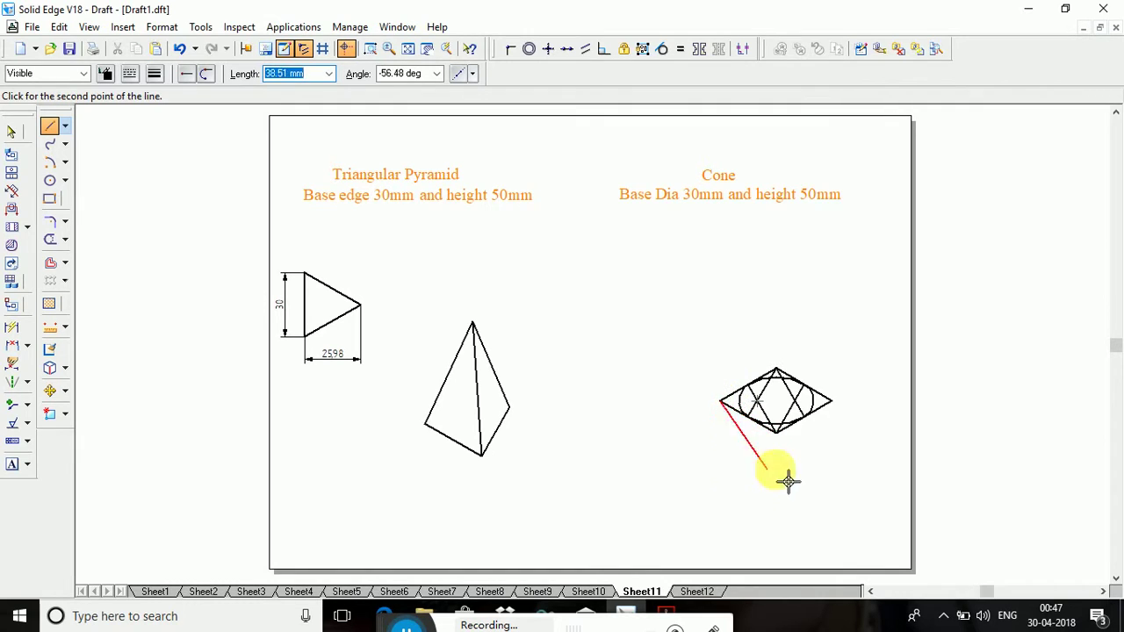
left_click(845, 411)
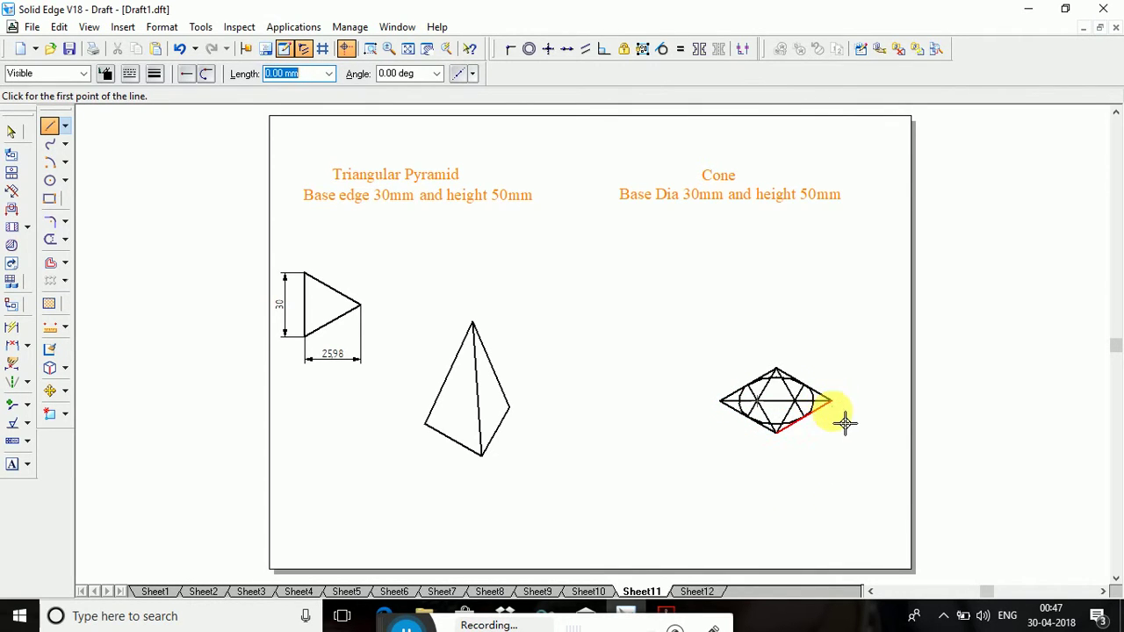
Draw a 50 mm vertical line up from the diagonal's midpoint as the cone's axis.
left_click(778, 402)
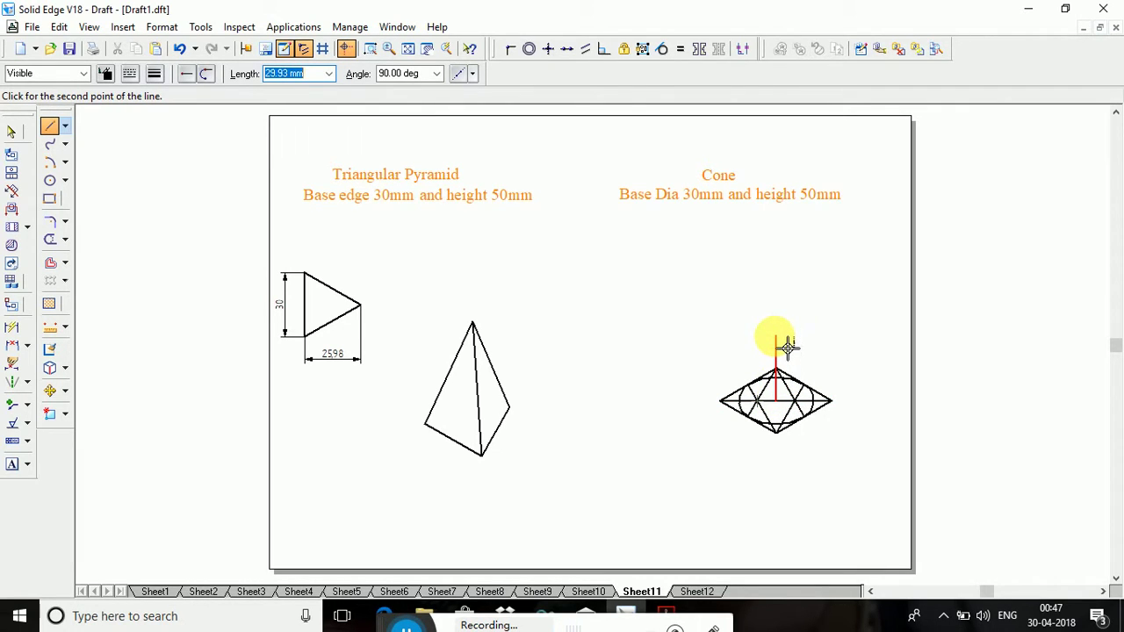
type("50")
key("Tab")
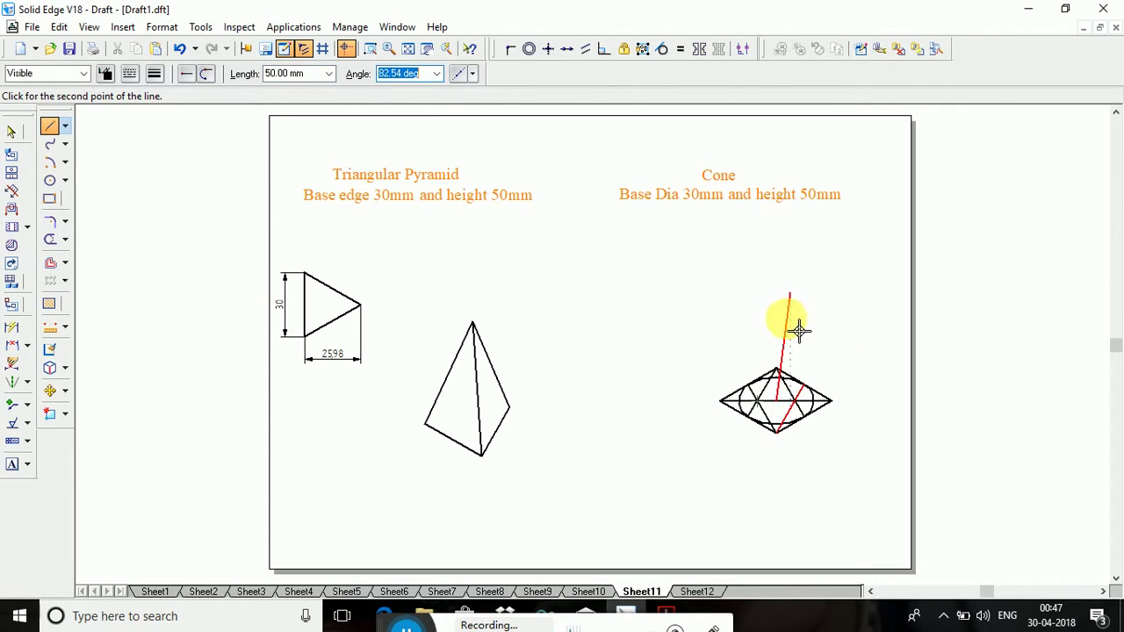
left_click(791, 326)
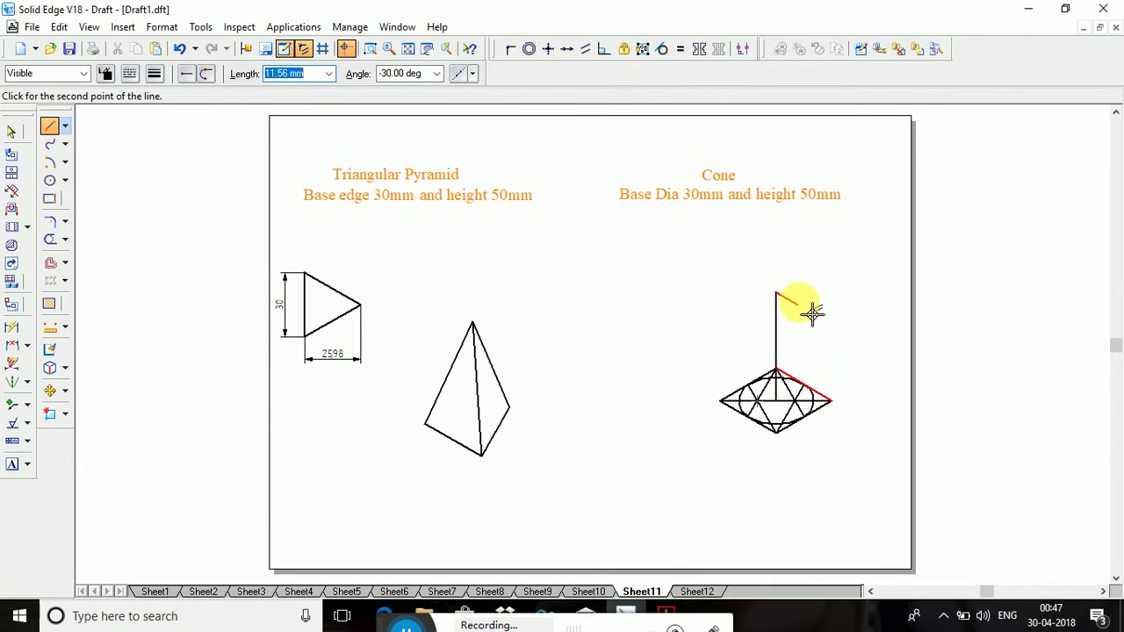
right_click(840, 354)
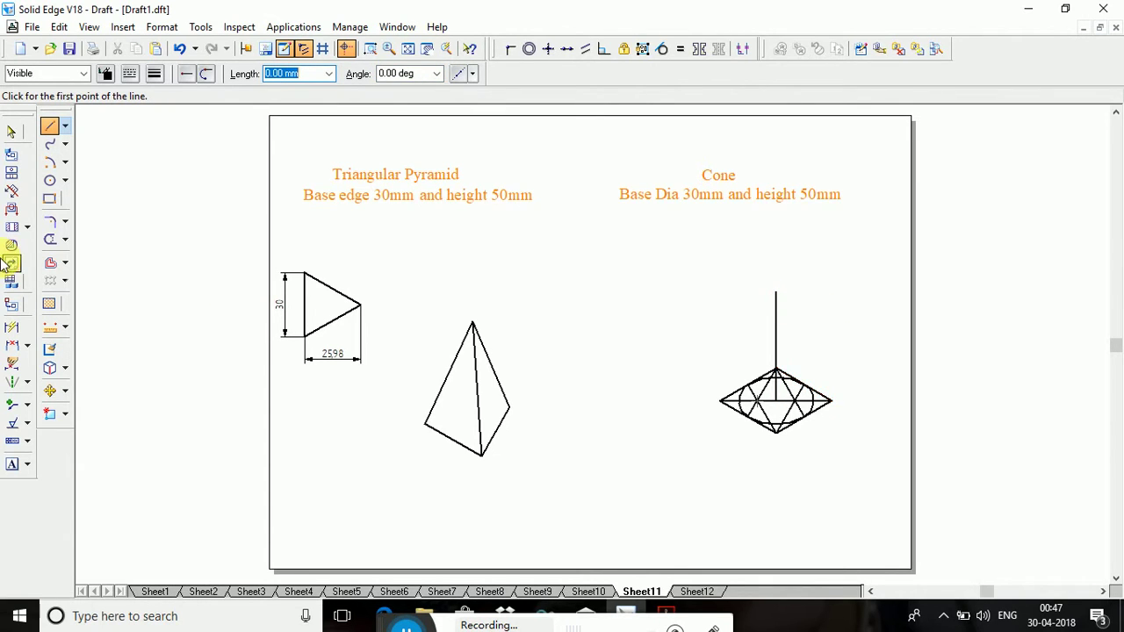
Delete the rhombus's four edges and its horizontal diagonal.
left_click(11, 131)
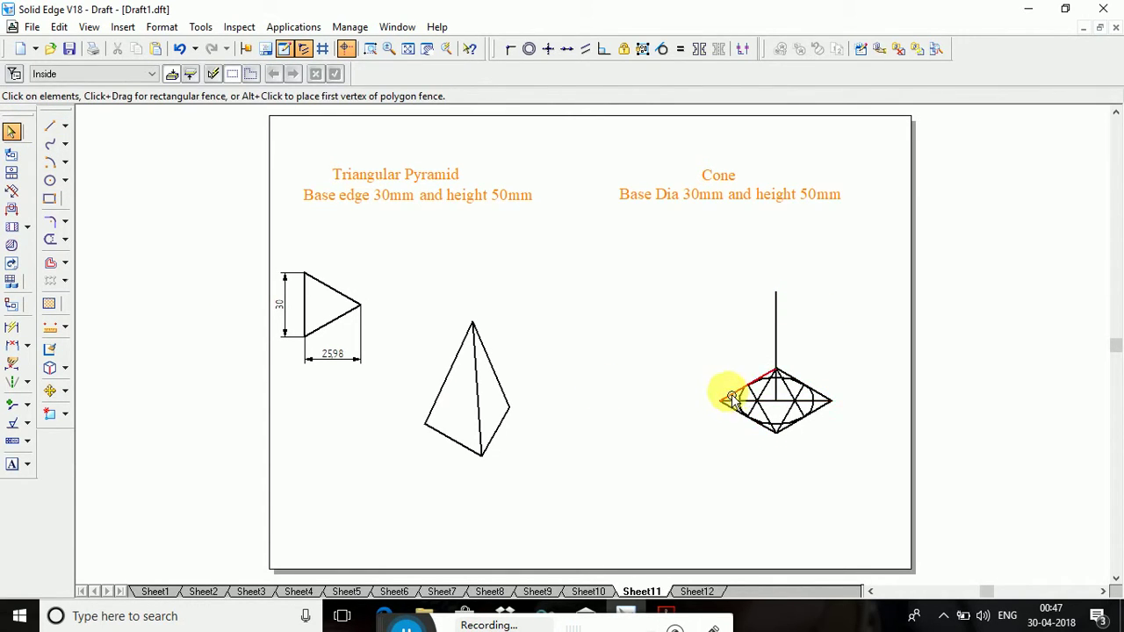
mouse_move(728, 396)
left_mouse_down()
mouse_move(829, 396)
mouse_move(753, 431)
mouse_move(727, 409)
mouse_move(743, 405)
left_mouse_up()
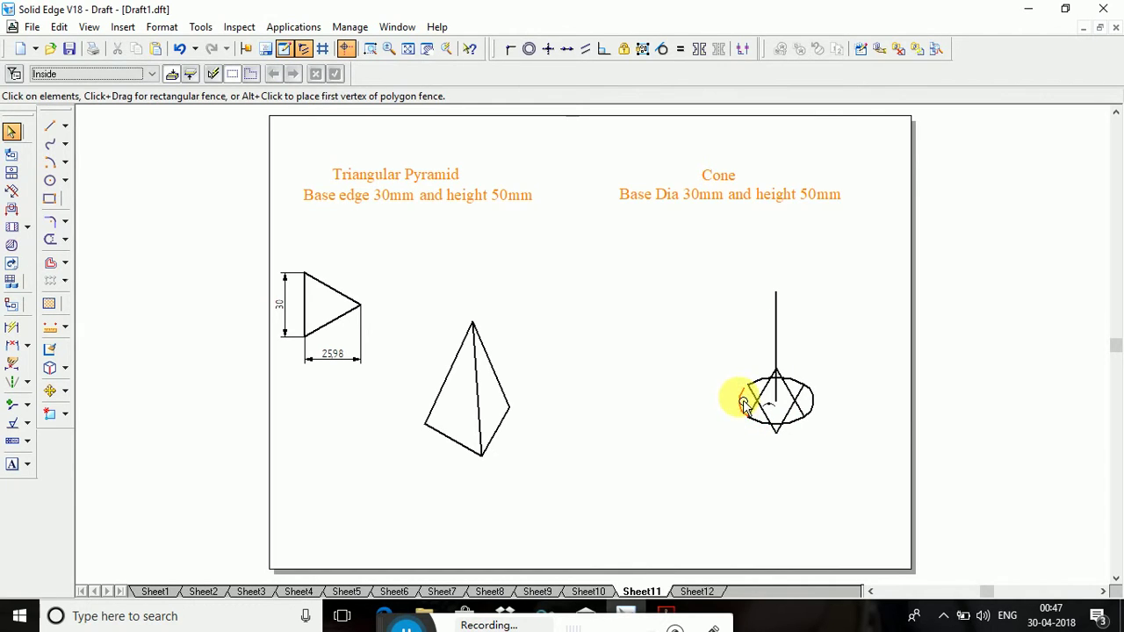
Extend the small left end arc with Extend to Next to close the gap in the cone's base ellipse.
left_click(65, 239)
left_click(131, 281)
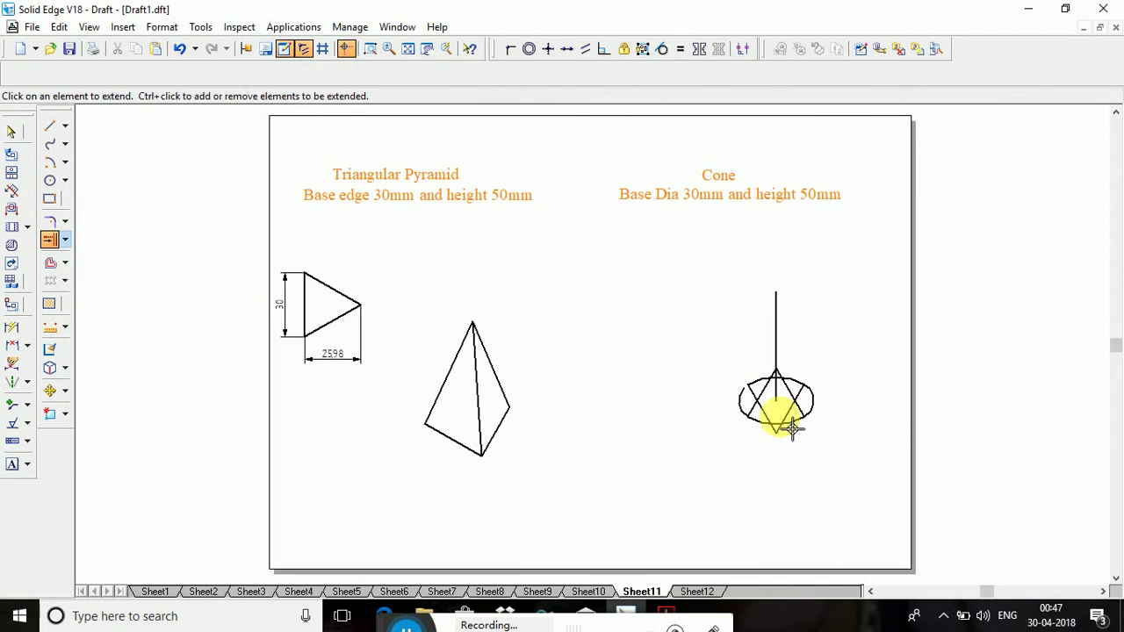
left_click(747, 402)
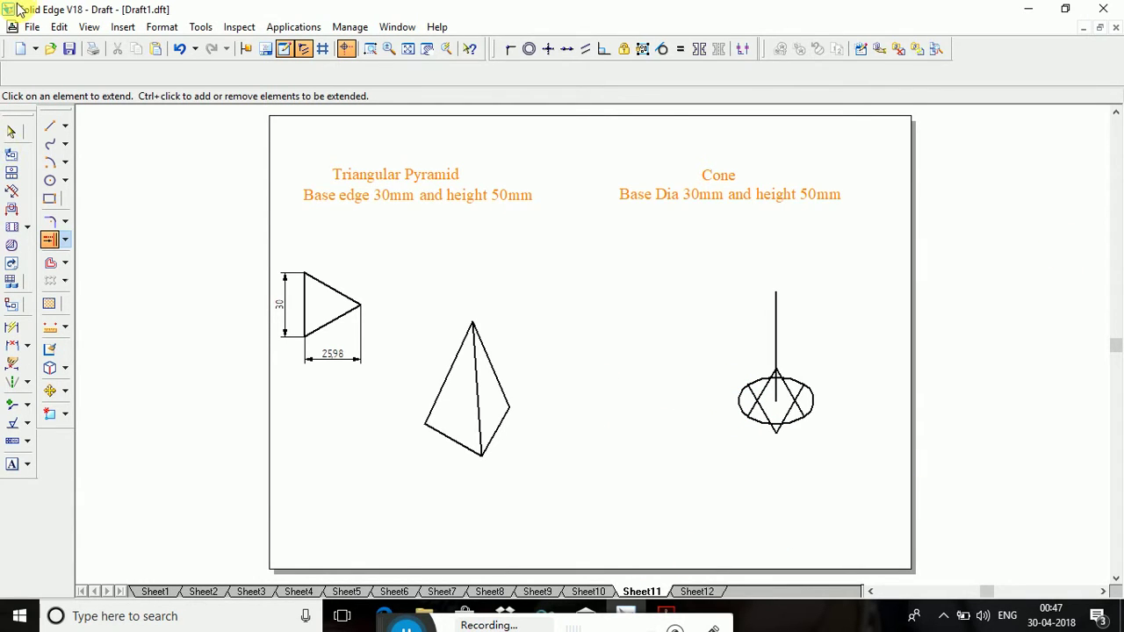
Delete the four slanted construction lines crossing the cone's base ellipse, keeping the vertical axis.
left_click(11, 132)
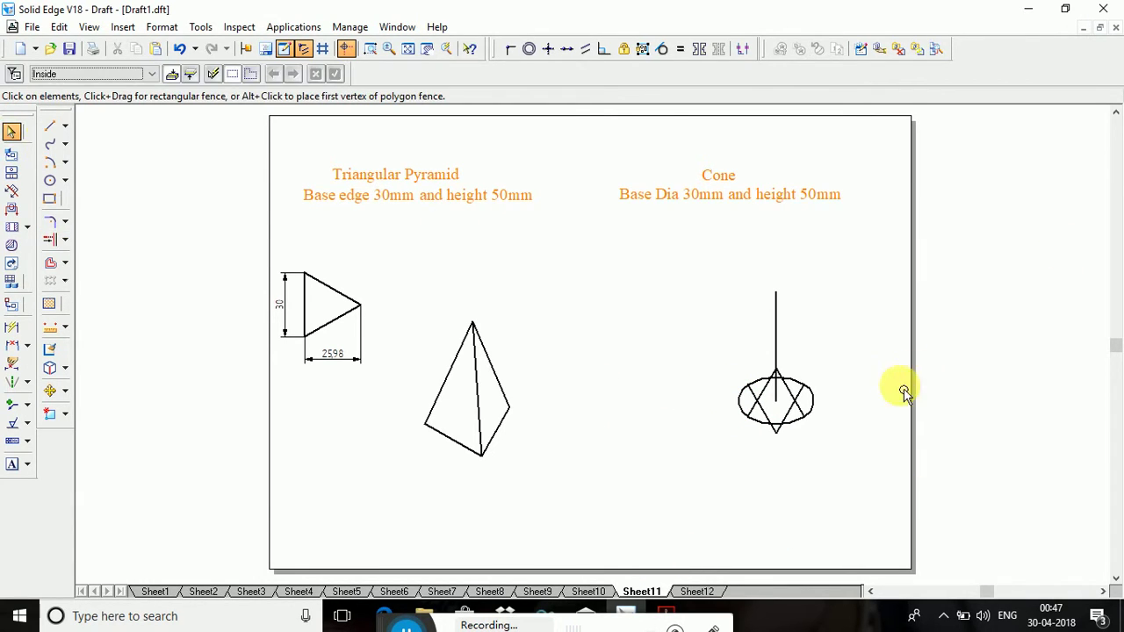
left_click(790, 408)
key("Delete")
left_click(796, 402)
key("Delete")
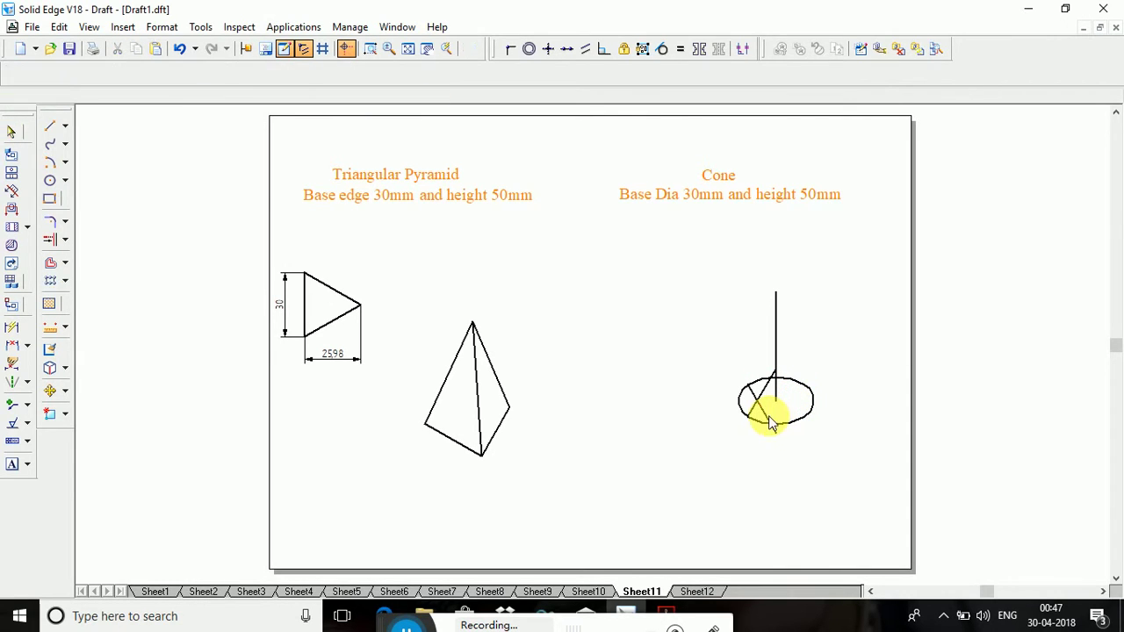
left_click(770, 418)
key("Delete")
key("Delete")
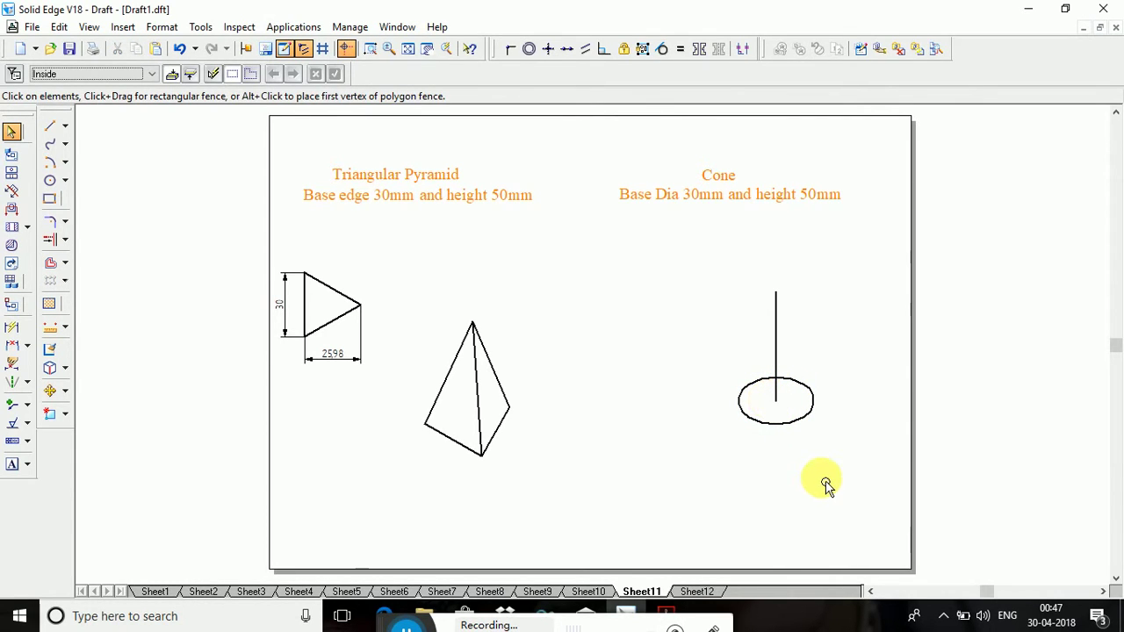
Draw two slanted side lines from the top of the axis to the right and left ends of the base ellipse.
left_click(48, 124)
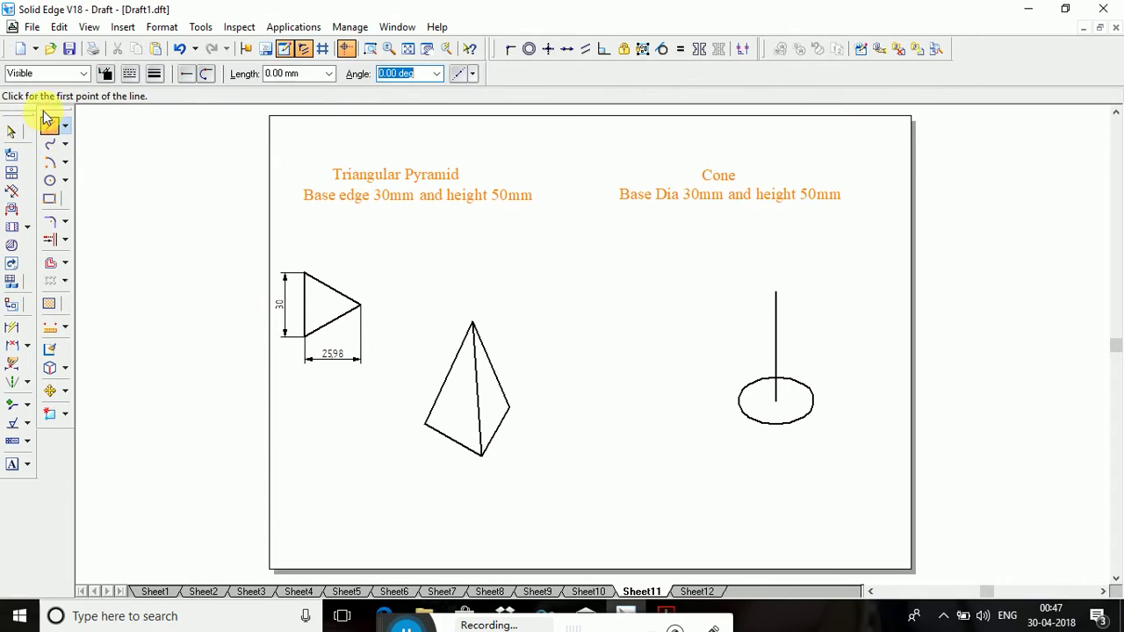
left_click(776, 293)
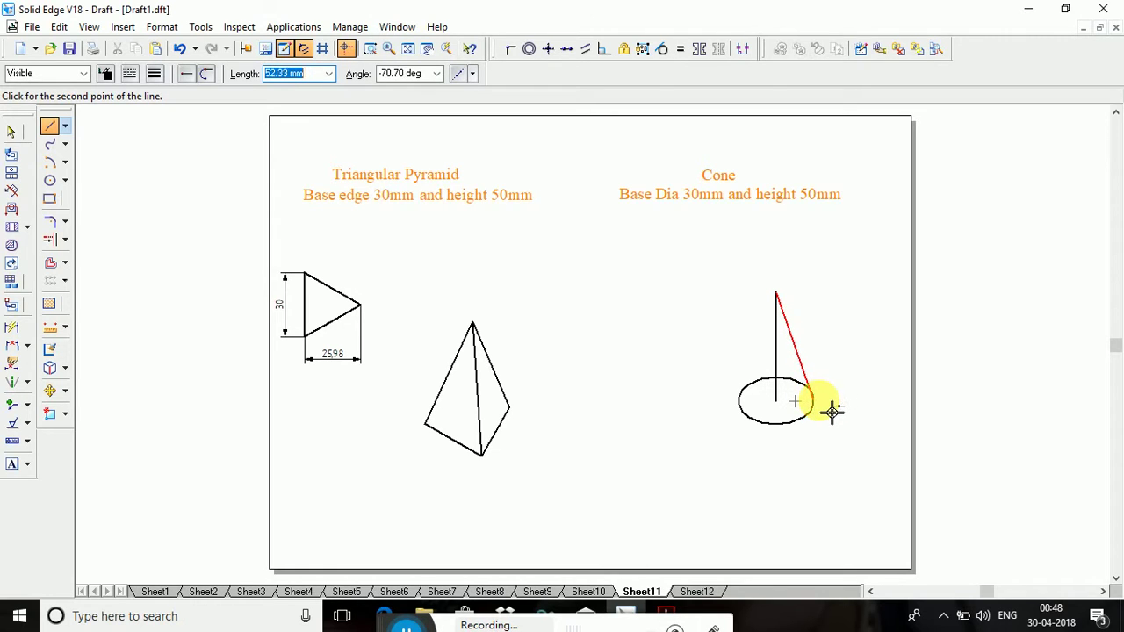
left_click(832, 411)
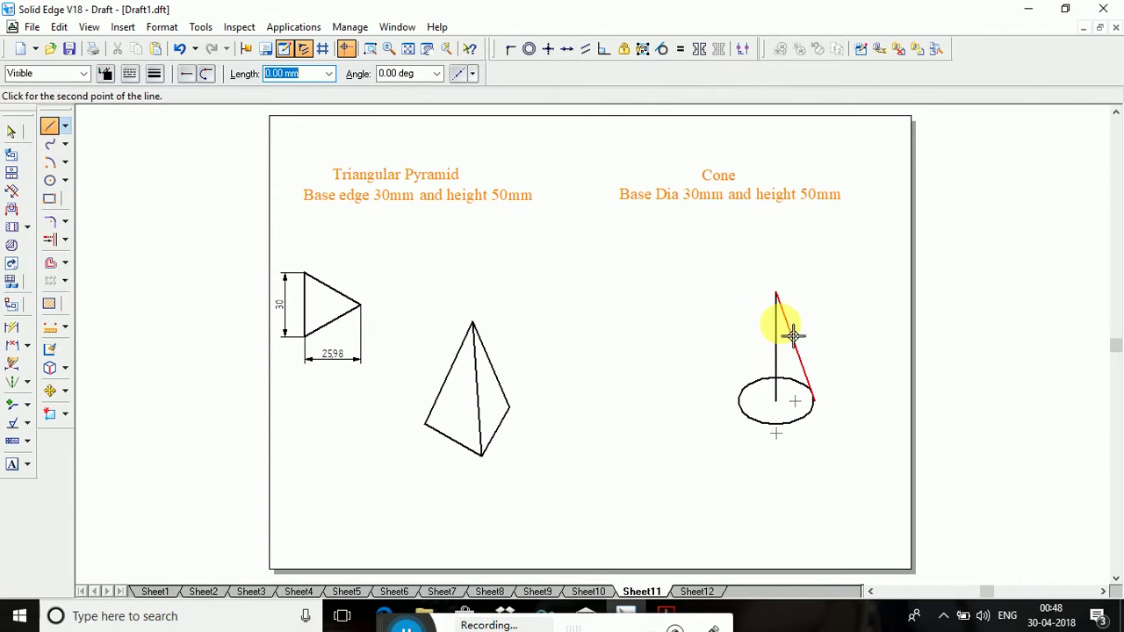
left_click(775, 295)
left_click(745, 411)
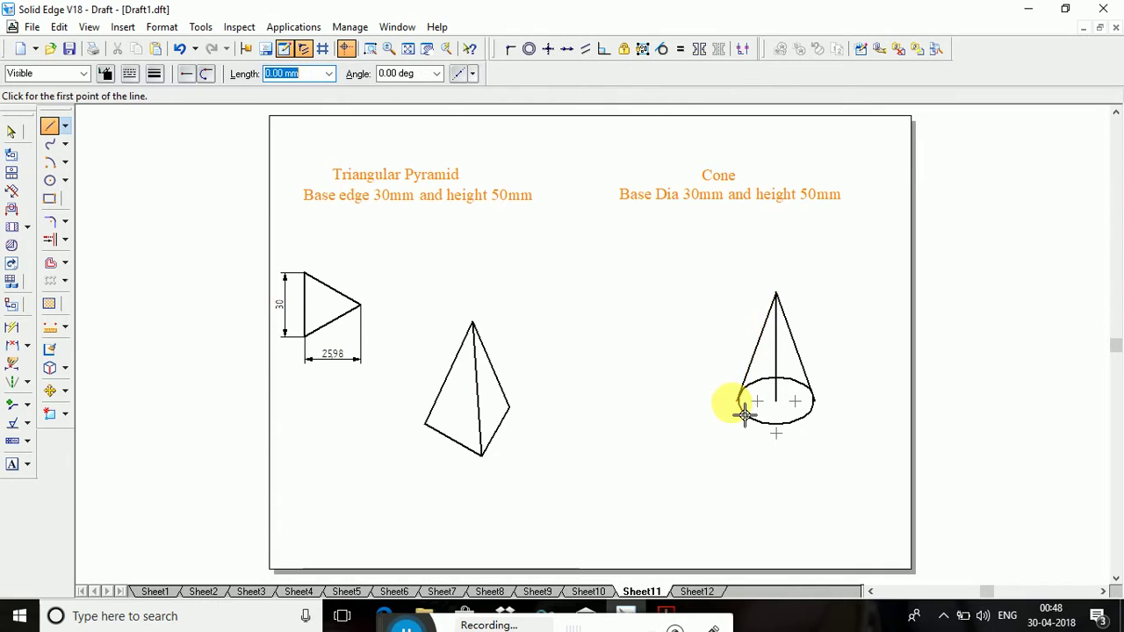
Trim away the hidden rear half of the base ellipse and the vertical axis inside the cone.
left_click(66, 243)
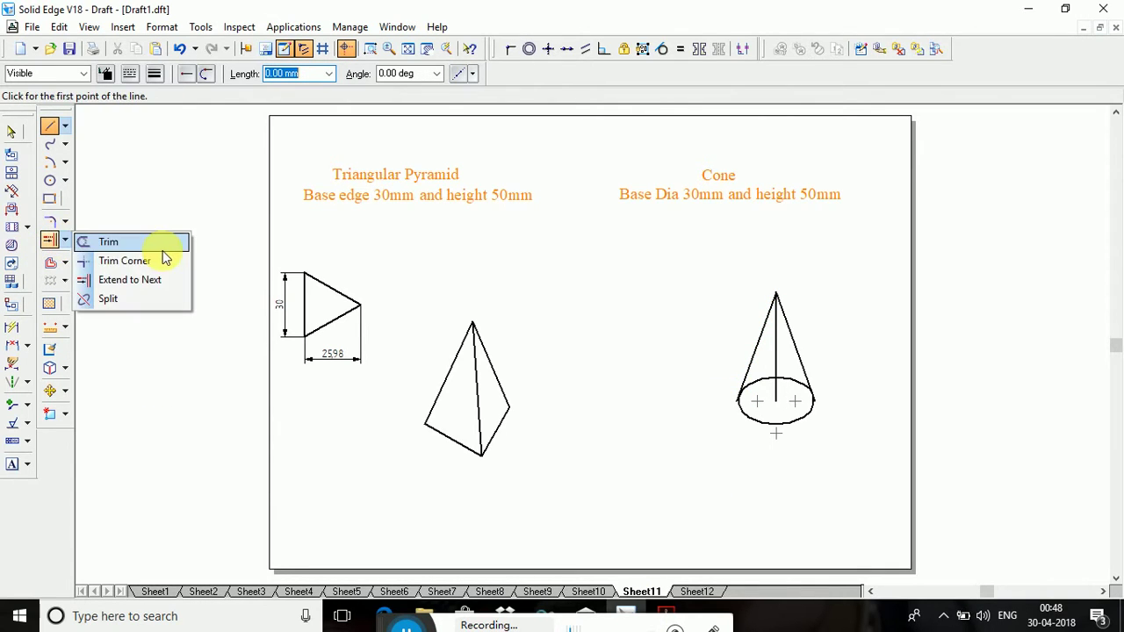
left_click(105, 242)
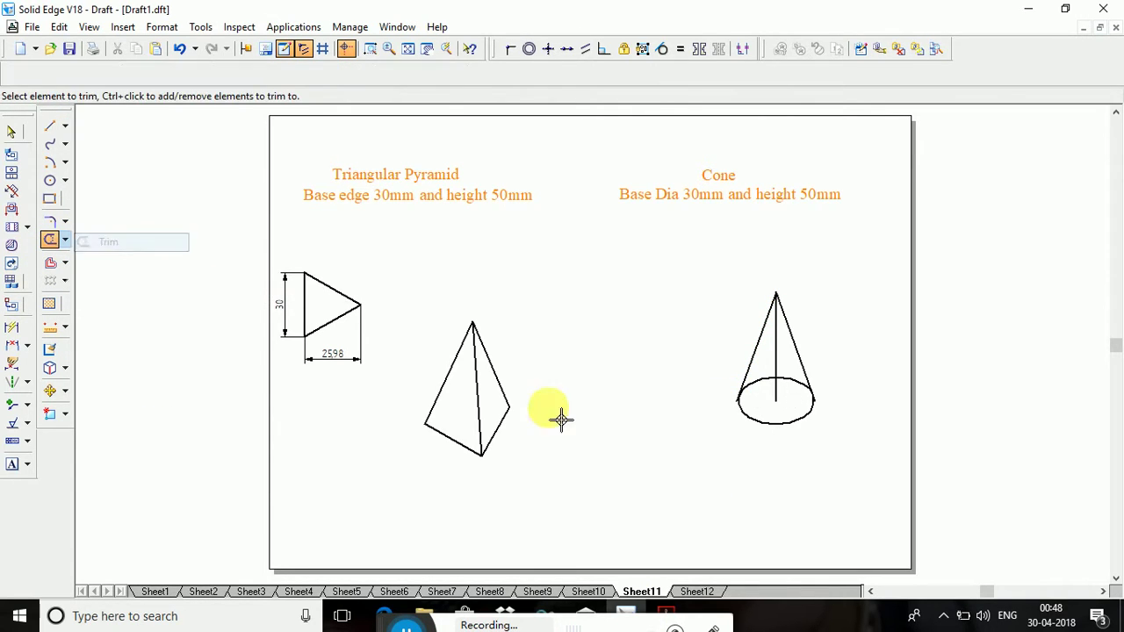
left_click(768, 393)
left_click(753, 394)
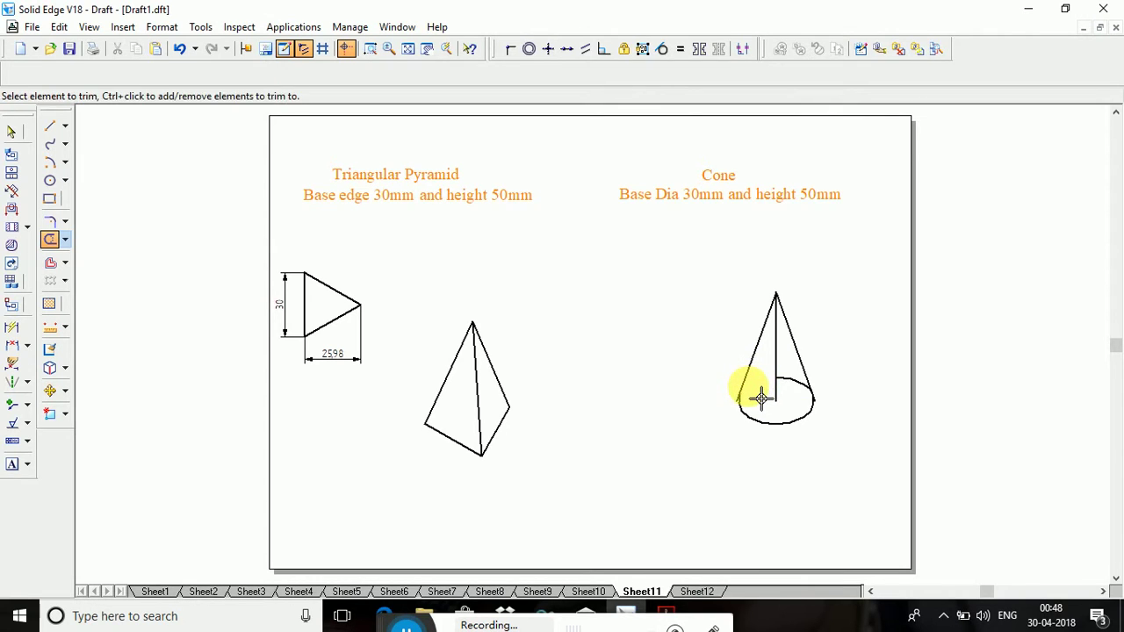
left_click(798, 391)
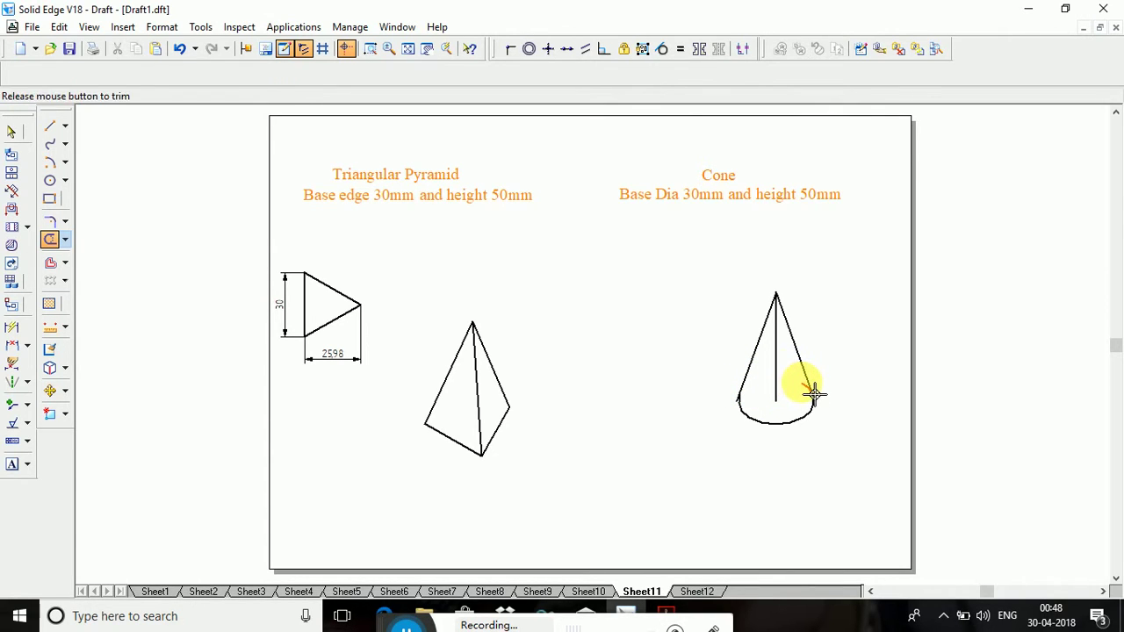
left_click(776, 384)
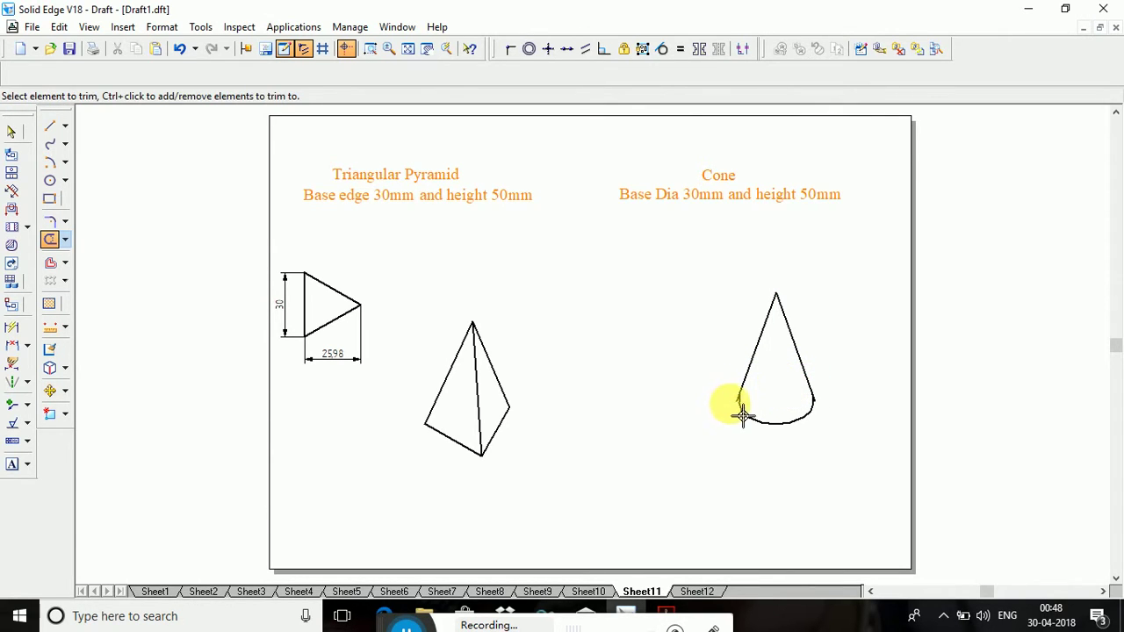
key("Escape")
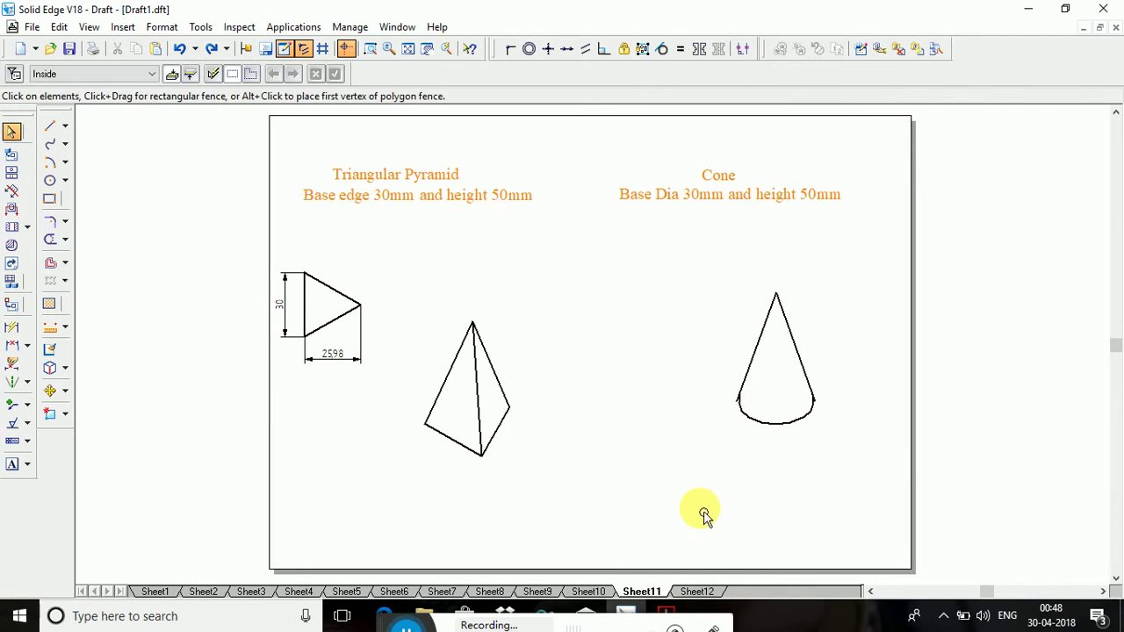
Trim the overhanging lower ends of both slanted side lines where they meet the cone's base curve.
left_click(371, 48)
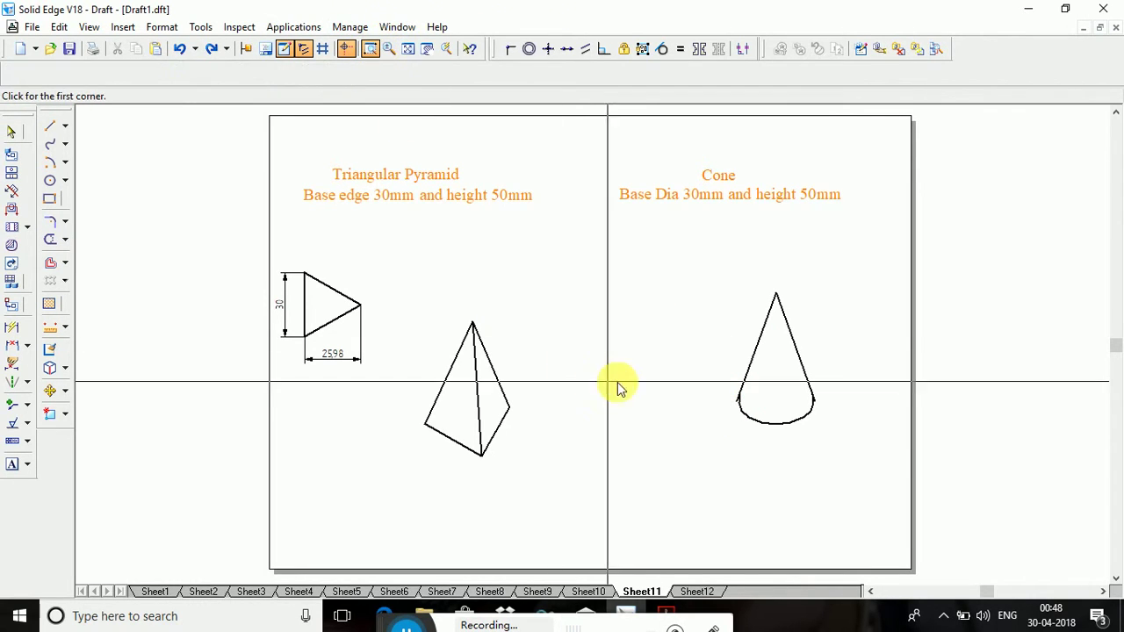
left_click(703, 374)
left_click(849, 431)
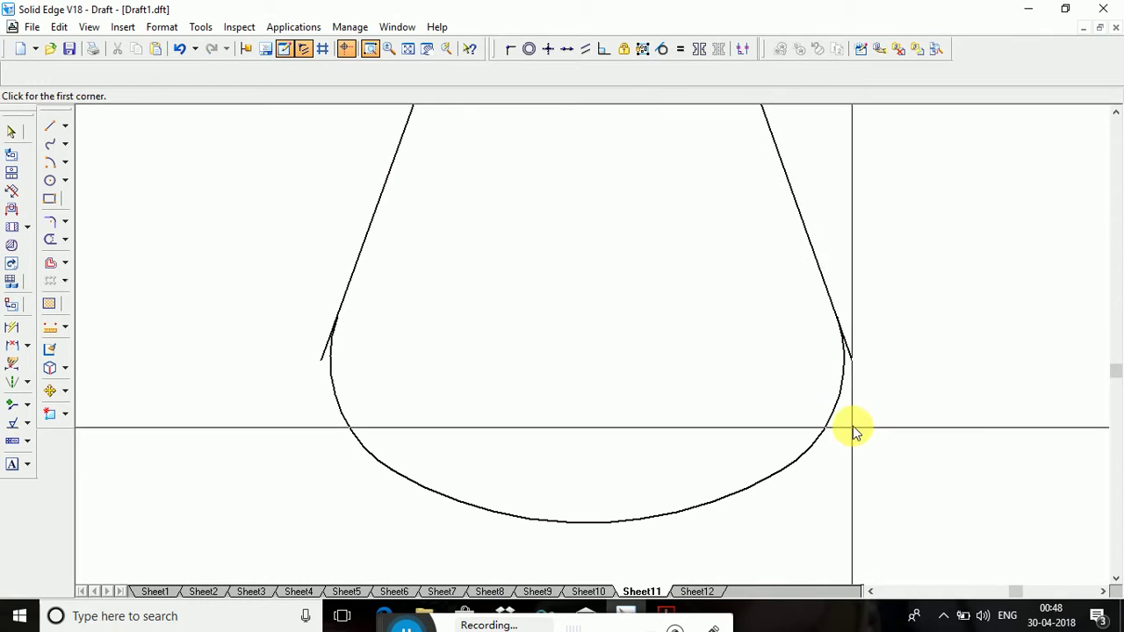
key("Escape")
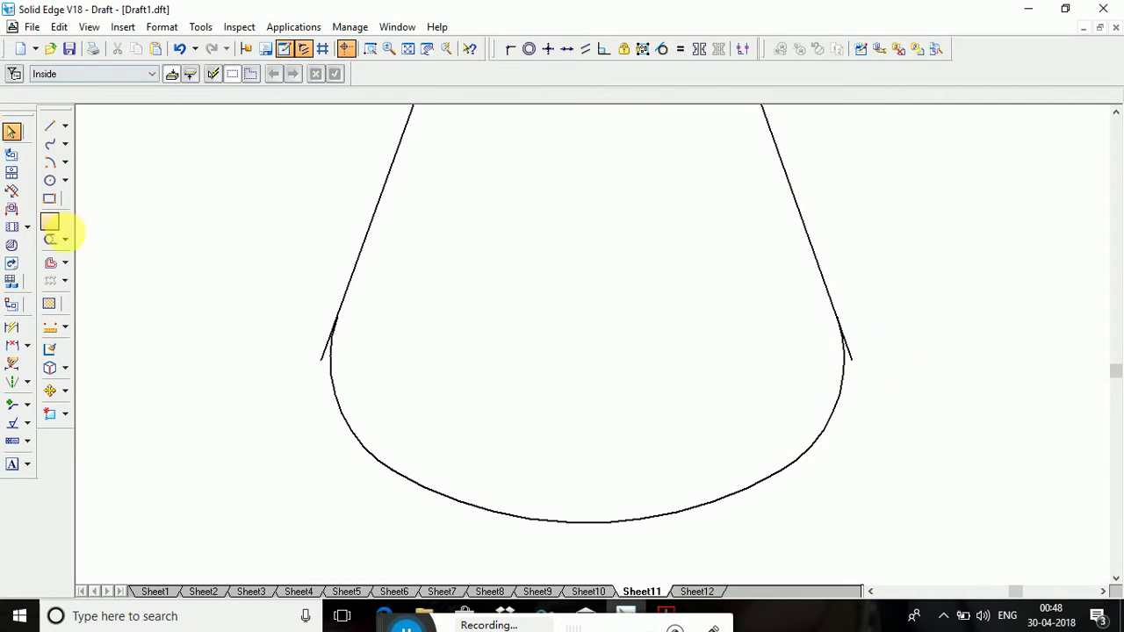
left_click(50, 239)
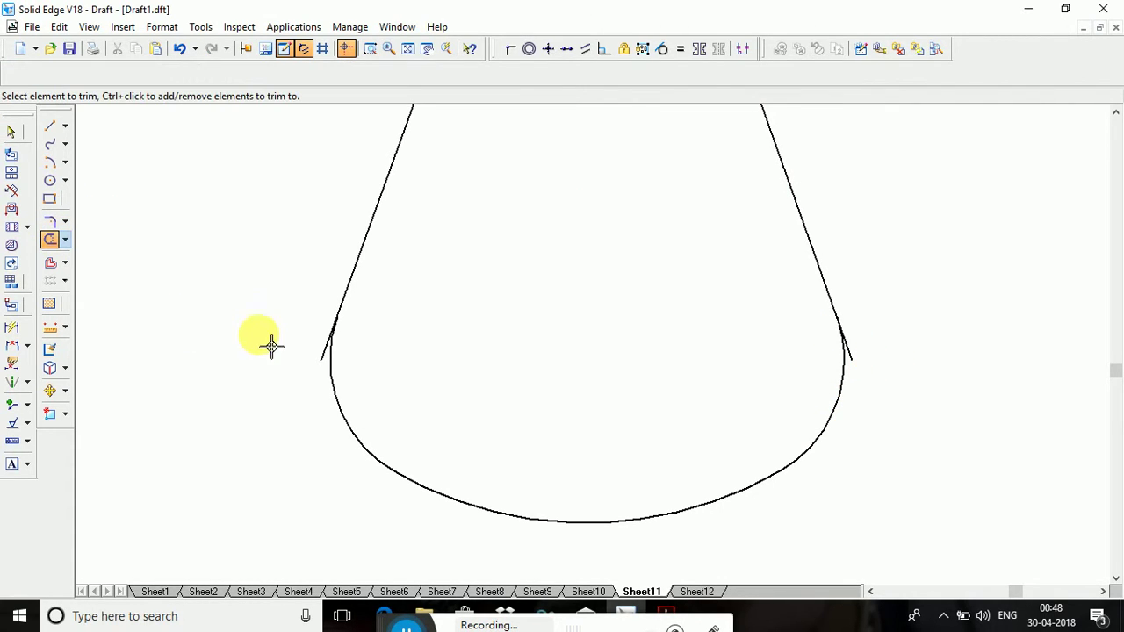
left_click(331, 364)
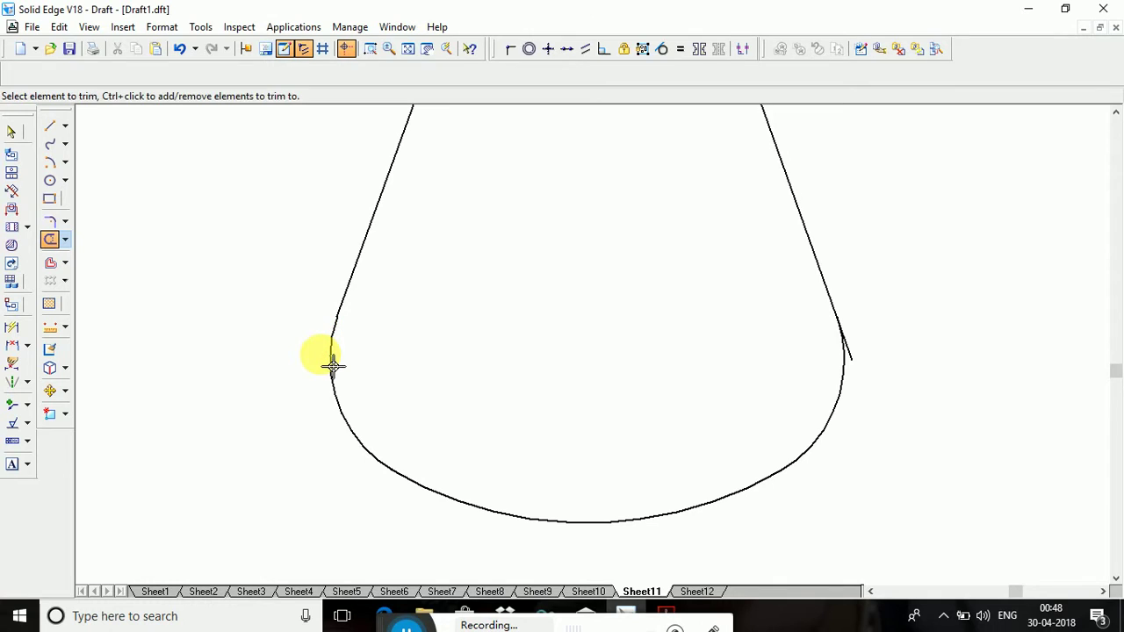
left_click(867, 363)
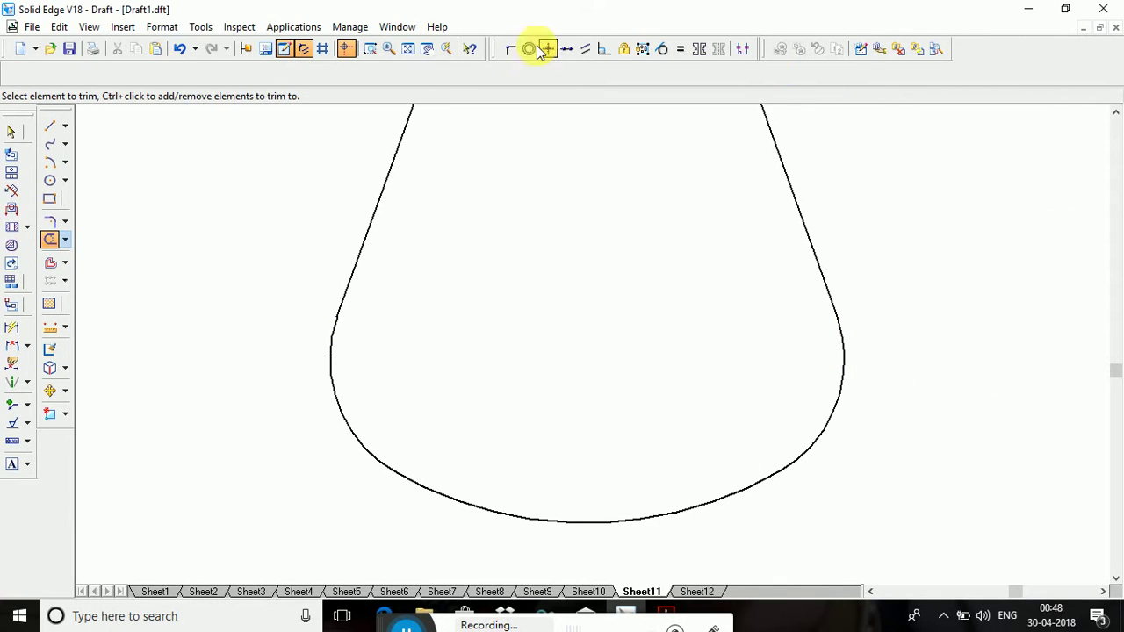
left_click(406, 50)
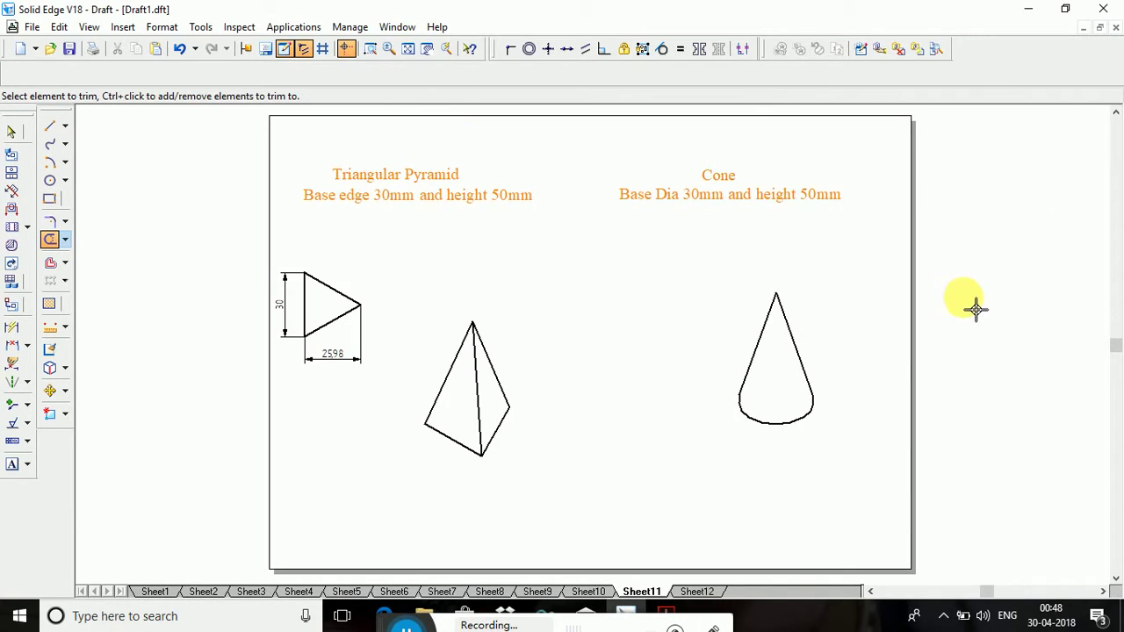
On Sheet12, draw a 30 mm line at 30° below the Cylinder title as the base rhombus's first edge.
left_click(698, 592)
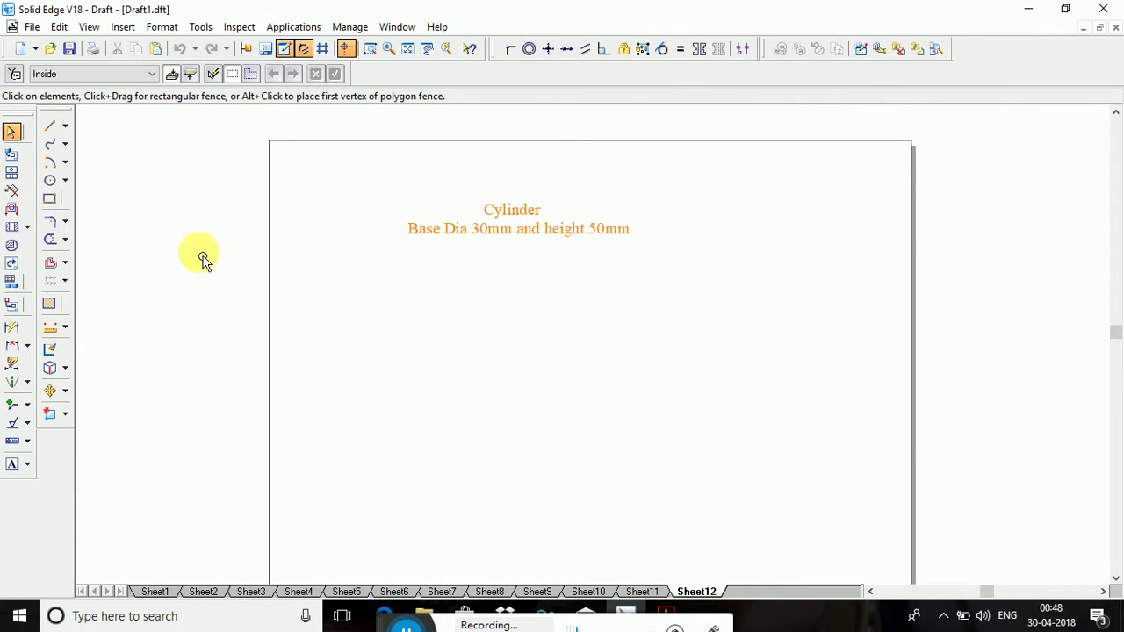
left_click(50, 125)
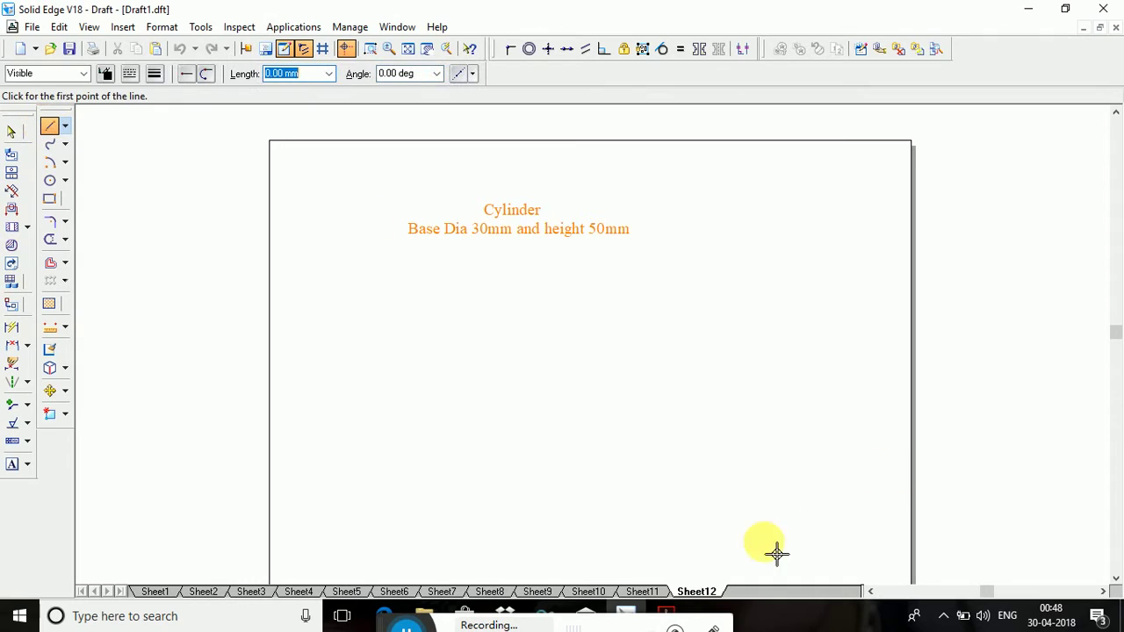
left_click(497, 466)
type("30")
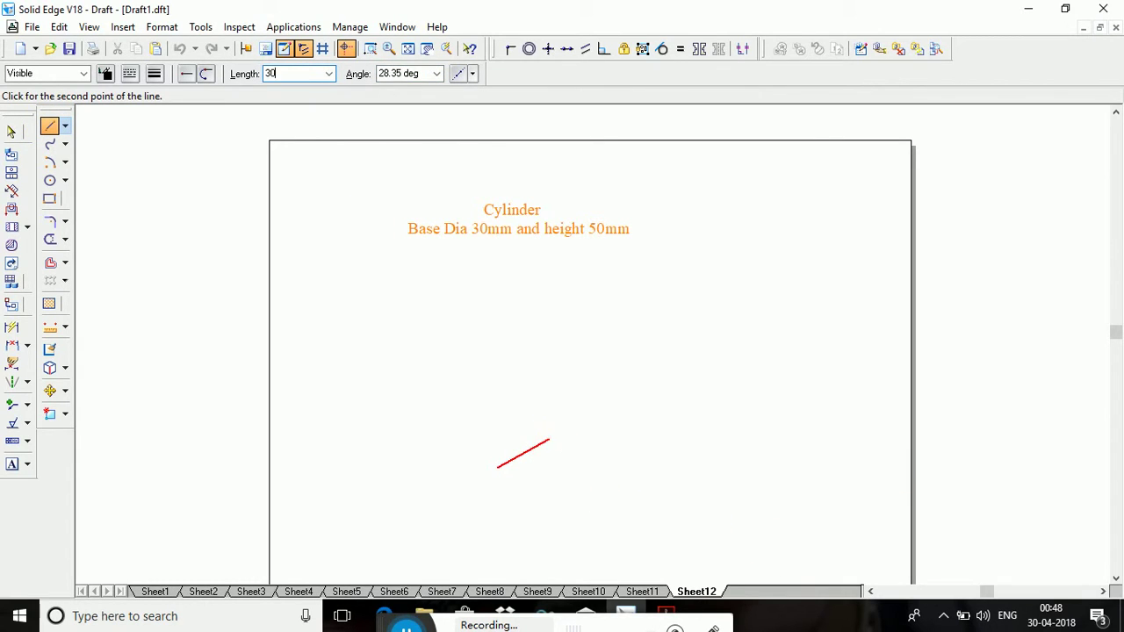
key("Tab")
type("30")
key("Return")
Complete the rhombus with 30 mm edges at 150° and -150° and a closing edge back to the start point.
type("30")
key("Tab")
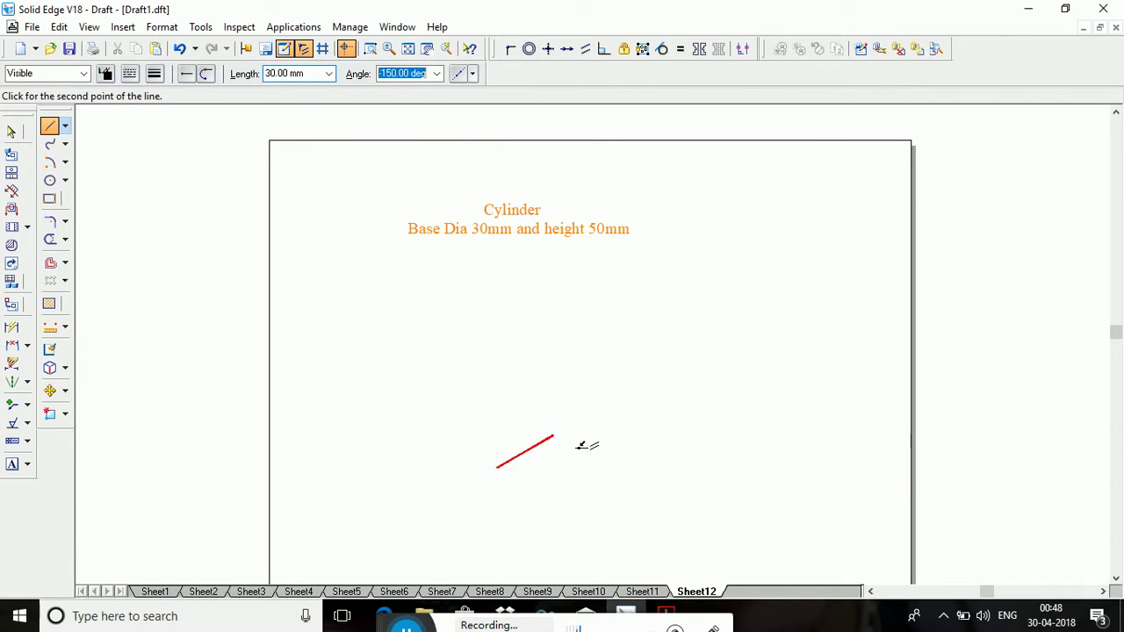
type("150")
key("Tab")
type("30")
key("Tab")
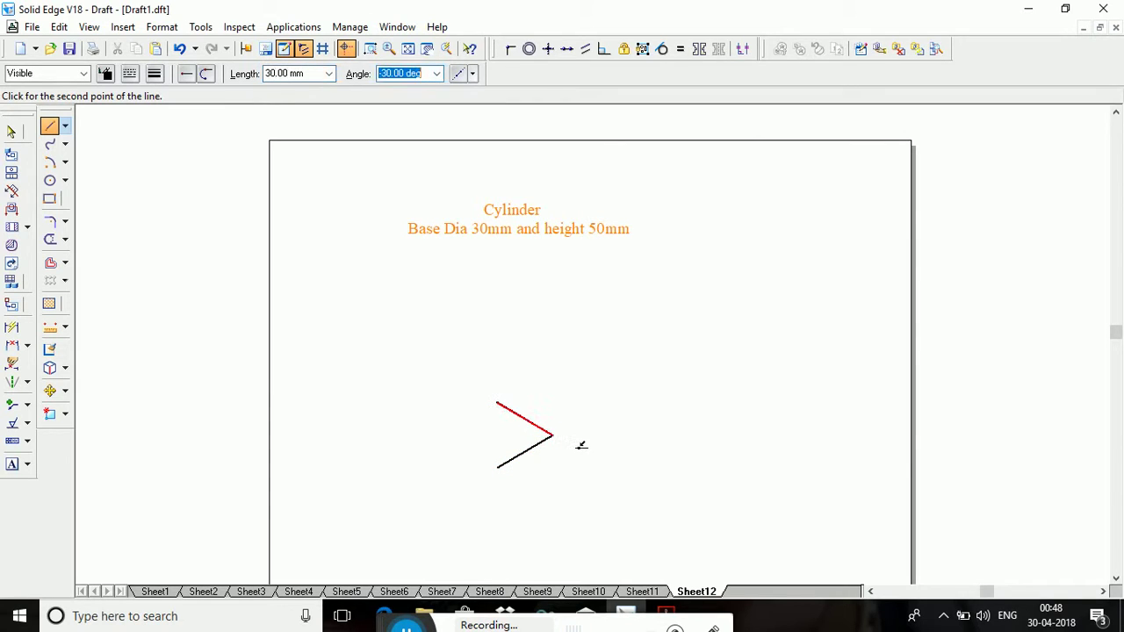
type("-150")
key("Return")
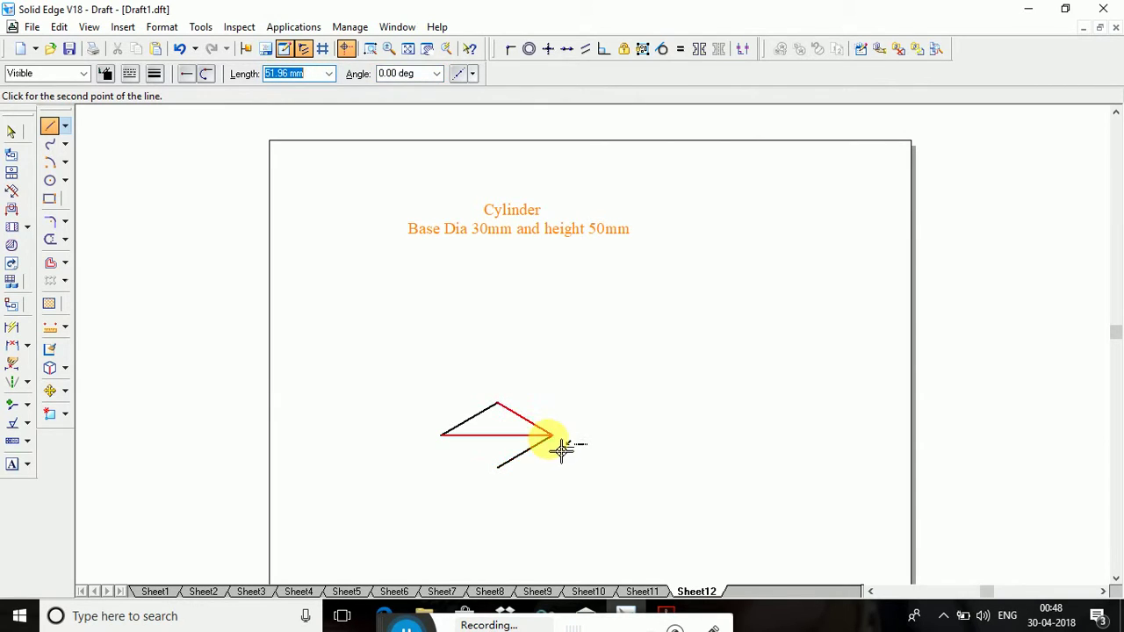
key("Return")
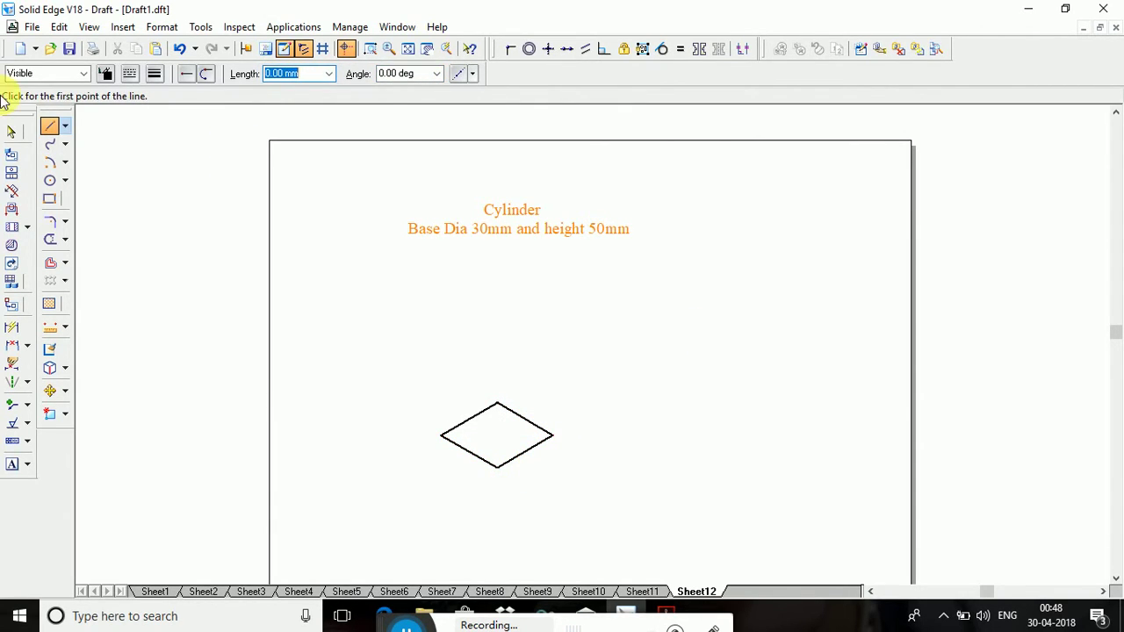
Draw a 50 mm vertical line up from the rhombus's leftmost vertex.
left_click(58, 129)
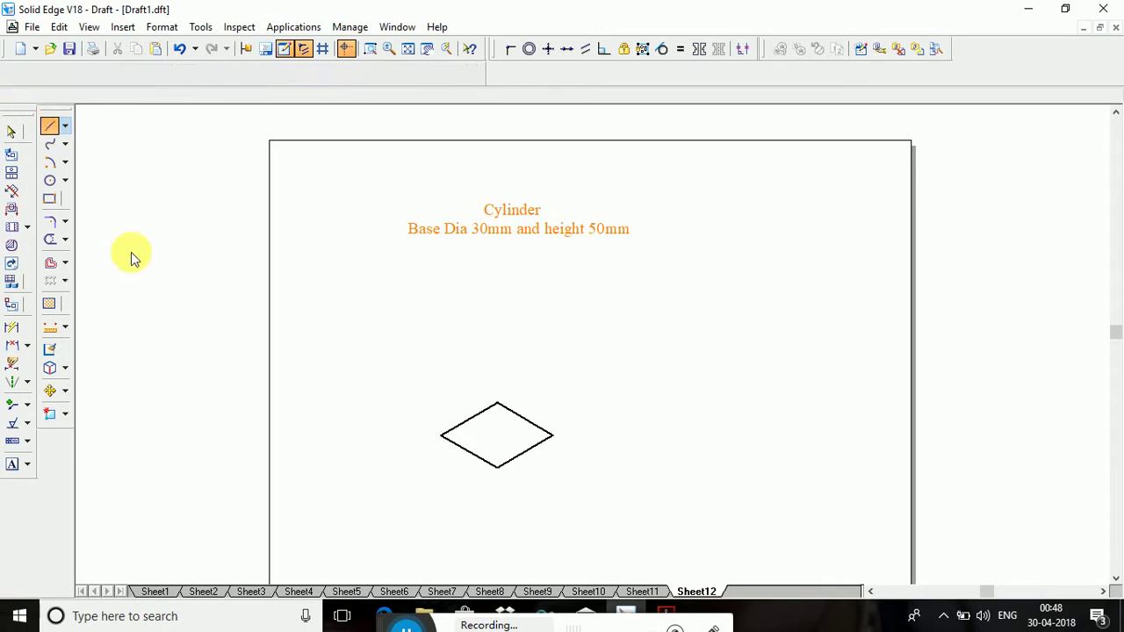
left_click(455, 444)
right_click(463, 433)
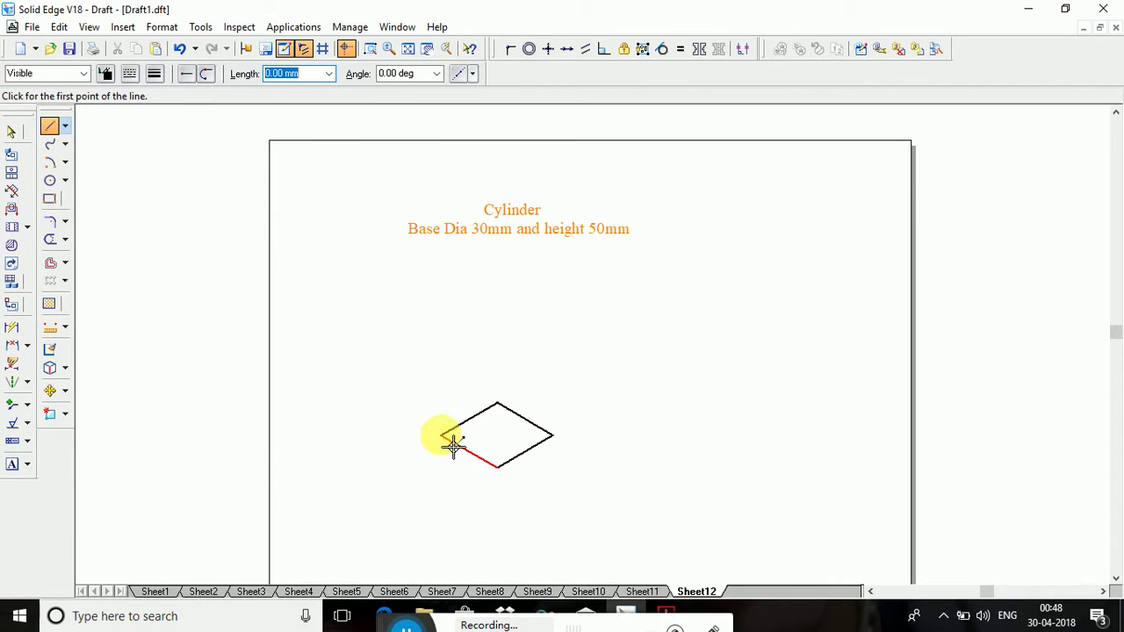
left_click(446, 439)
type("50")
key("Tab")
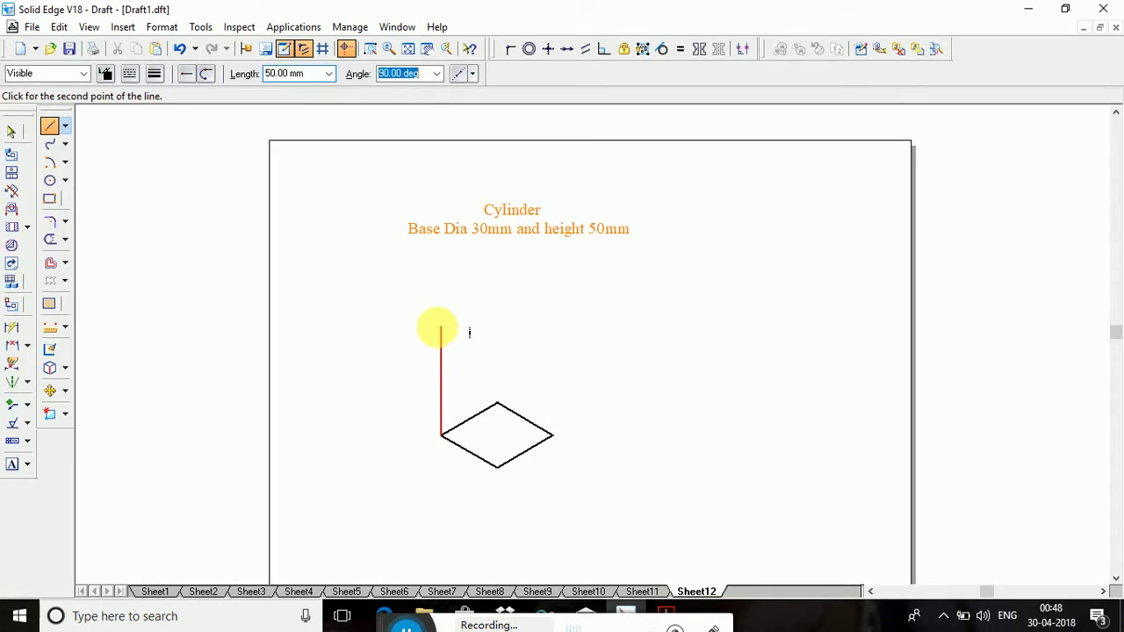
left_click(440, 330)
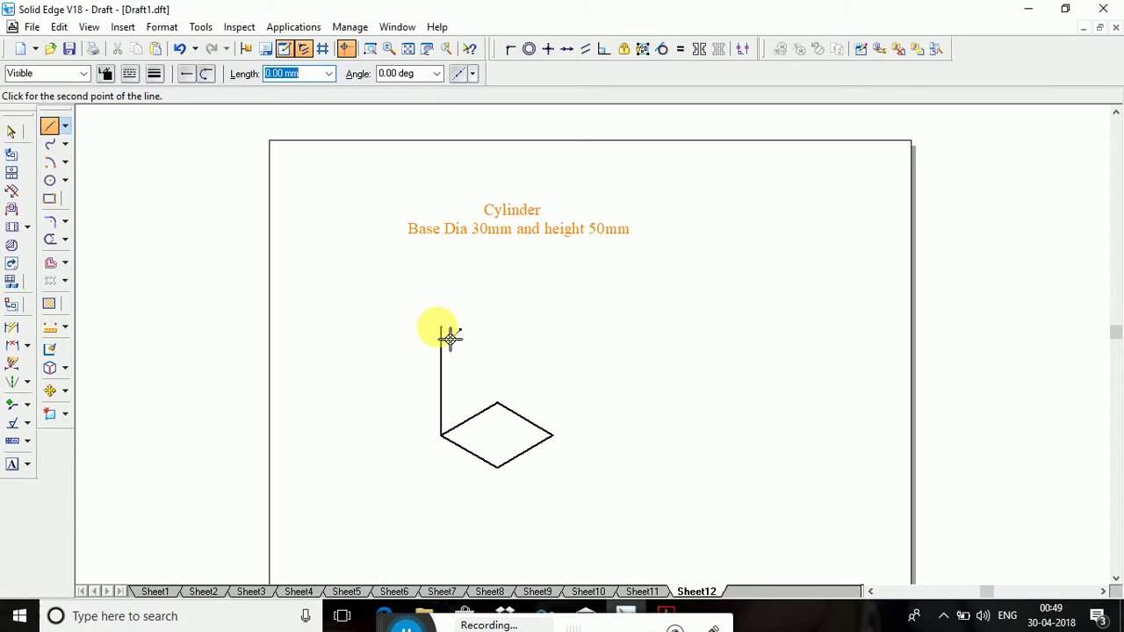
left_click(12, 132)
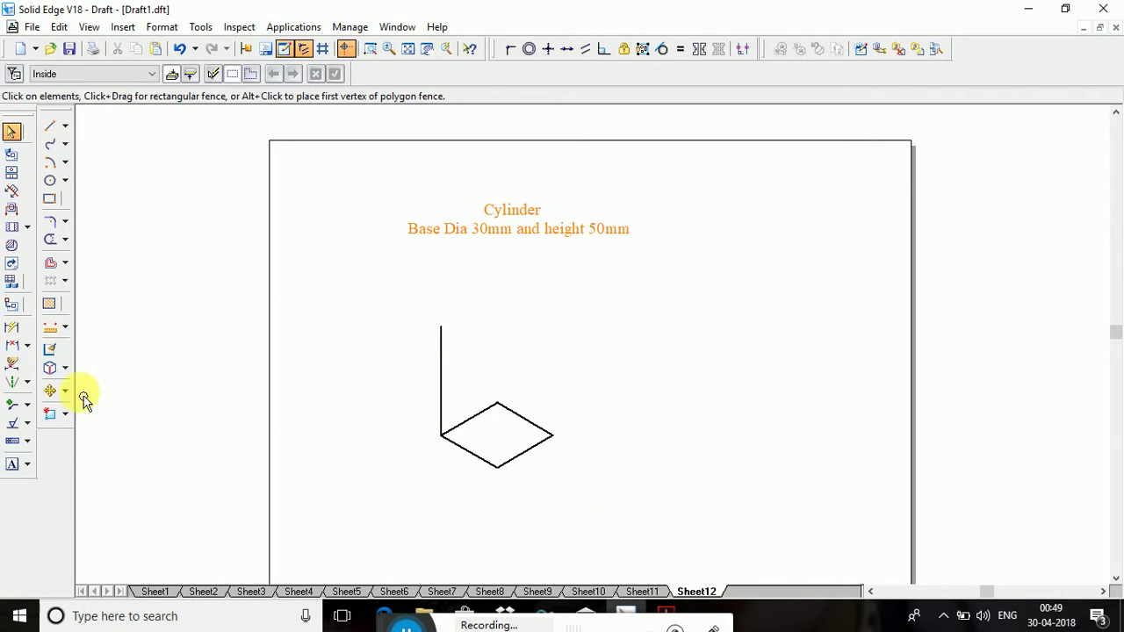
Draw two lines from the base rhombus's lowest vertex to the midpoints of its two upper edges.
left_click(50, 130)
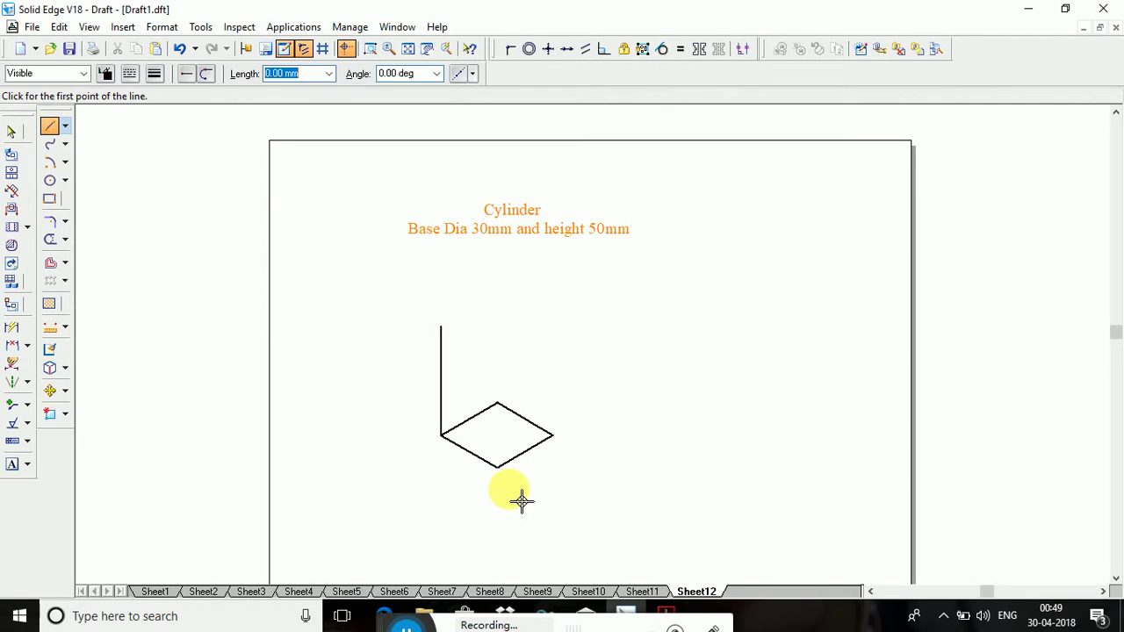
left_click(498, 466)
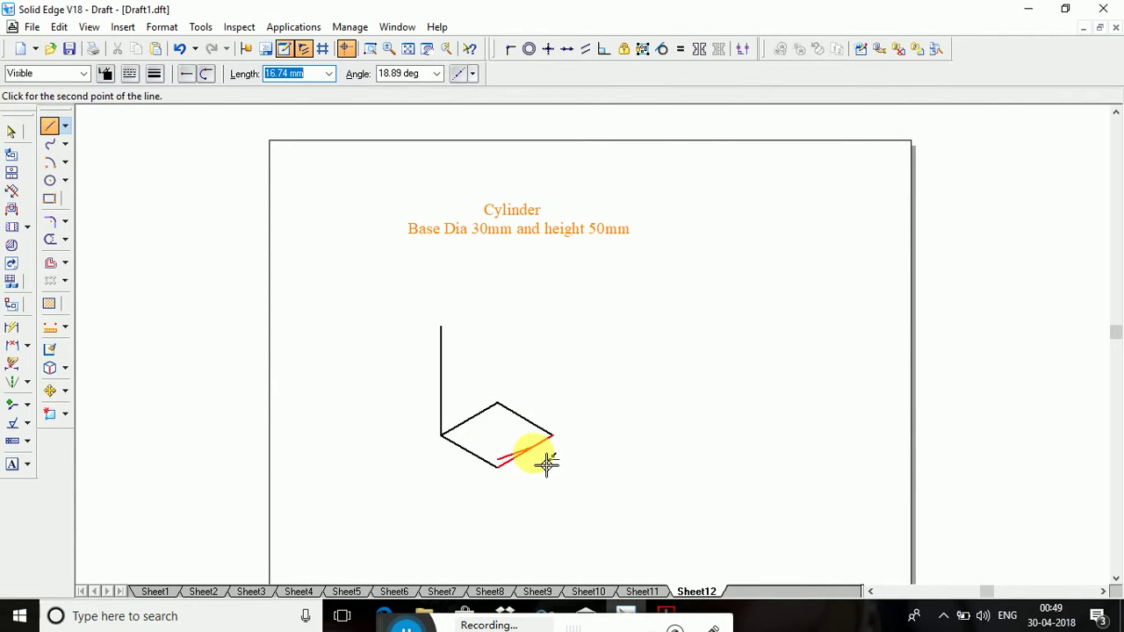
key("Escape")
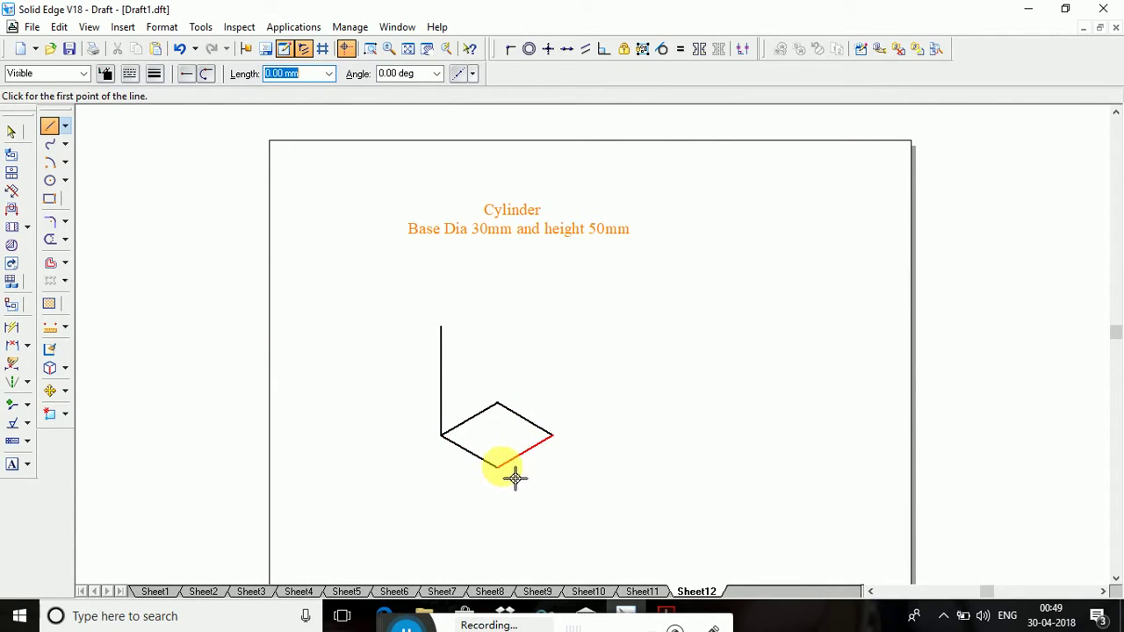
left_click(514, 476)
key("Escape")
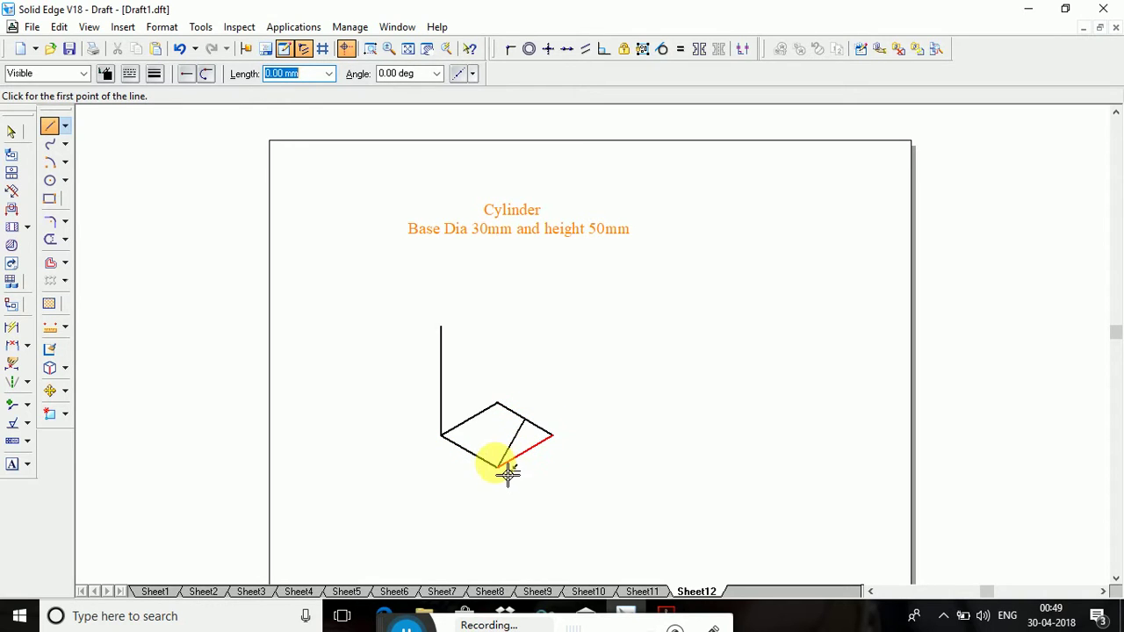
left_click(501, 463)
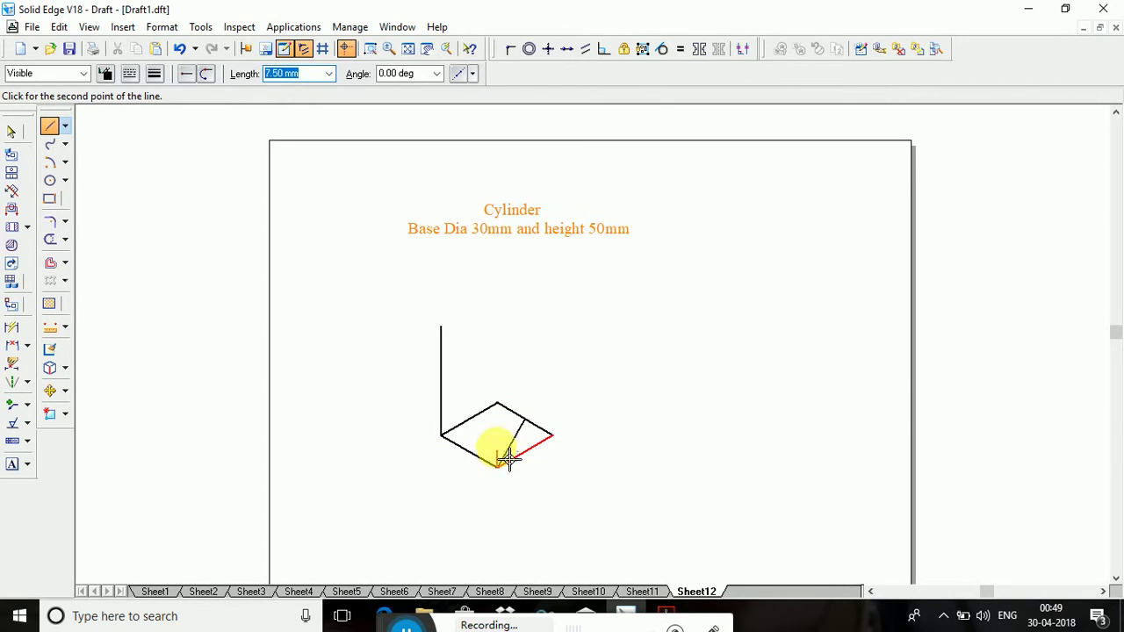
left_click(472, 418)
Draw two lines from the rhombus's uppermost vertex to the midpoints of its two lower edges.
left_click(499, 406)
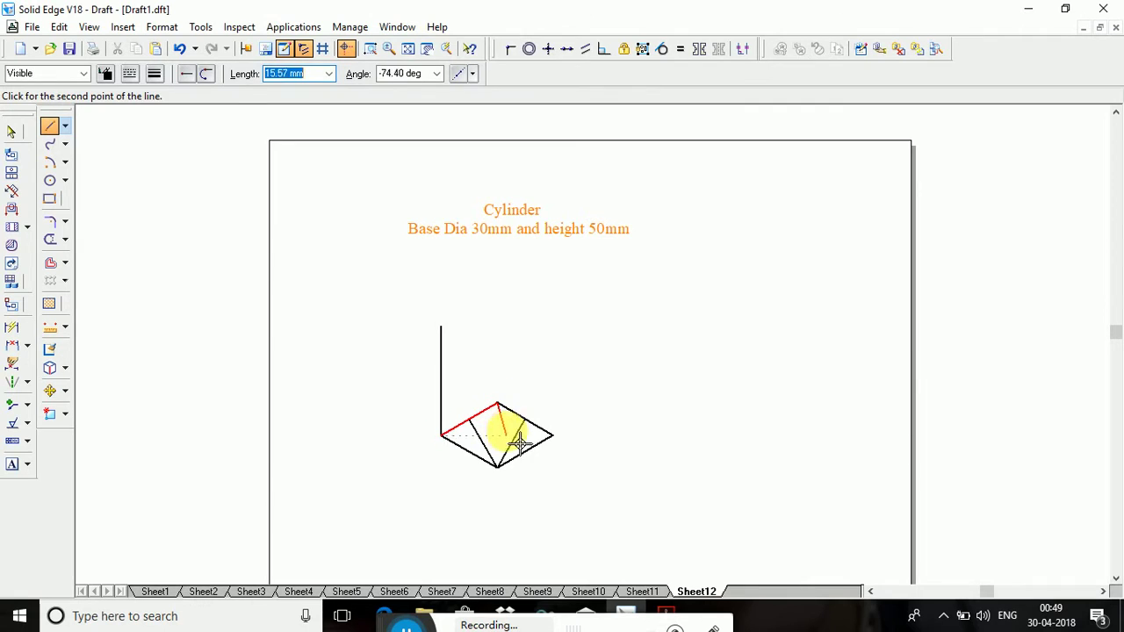
left_click(525, 450)
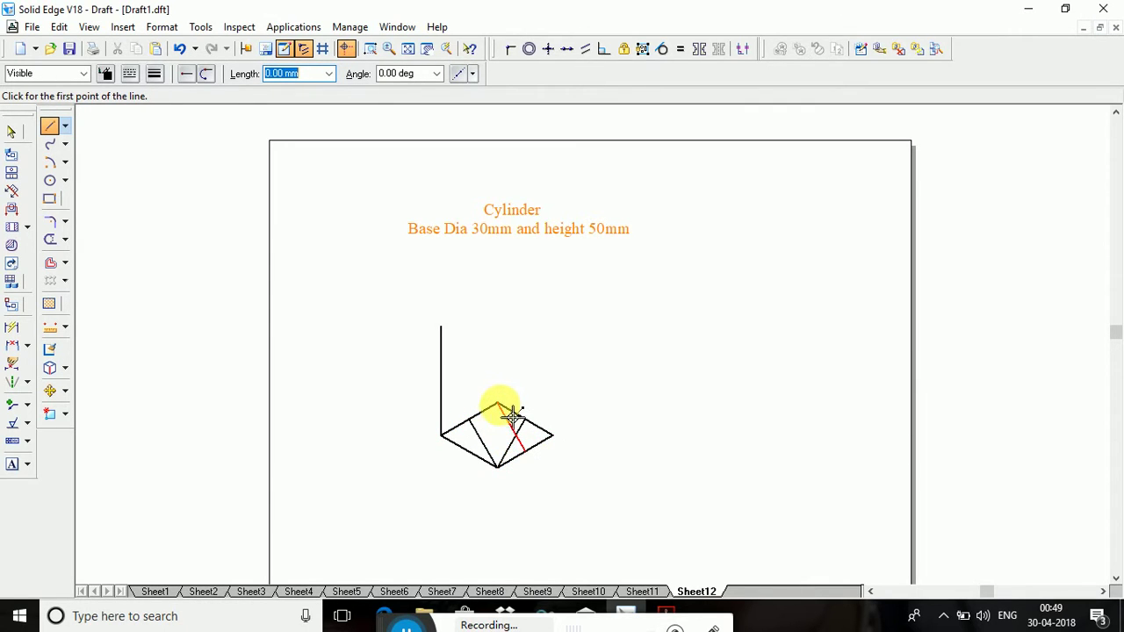
left_click(504, 409)
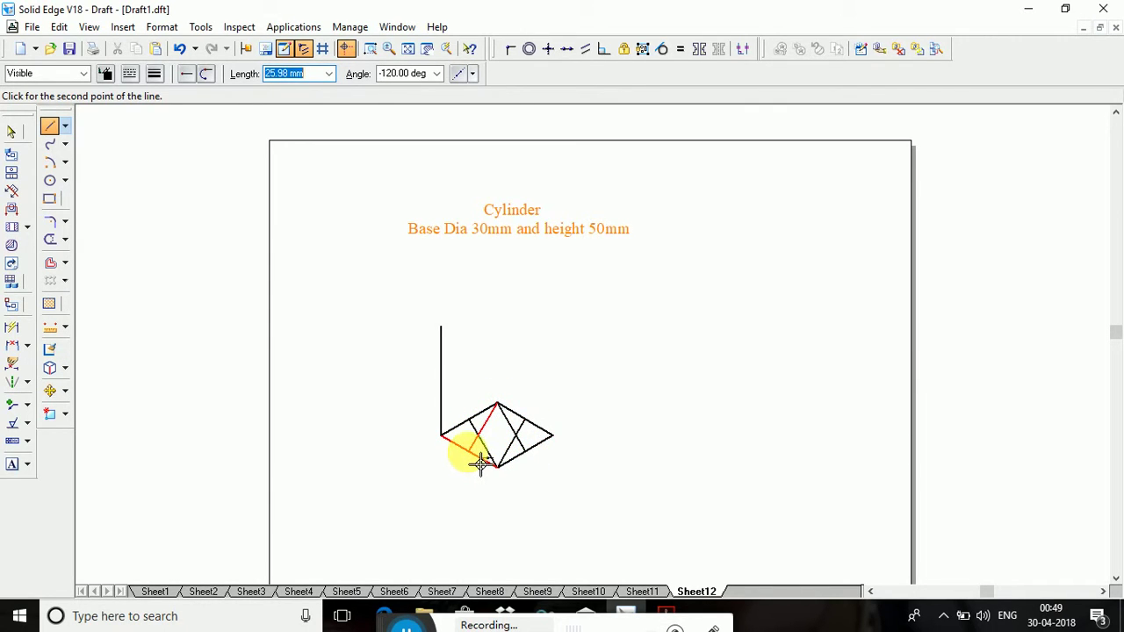
left_click(468, 450)
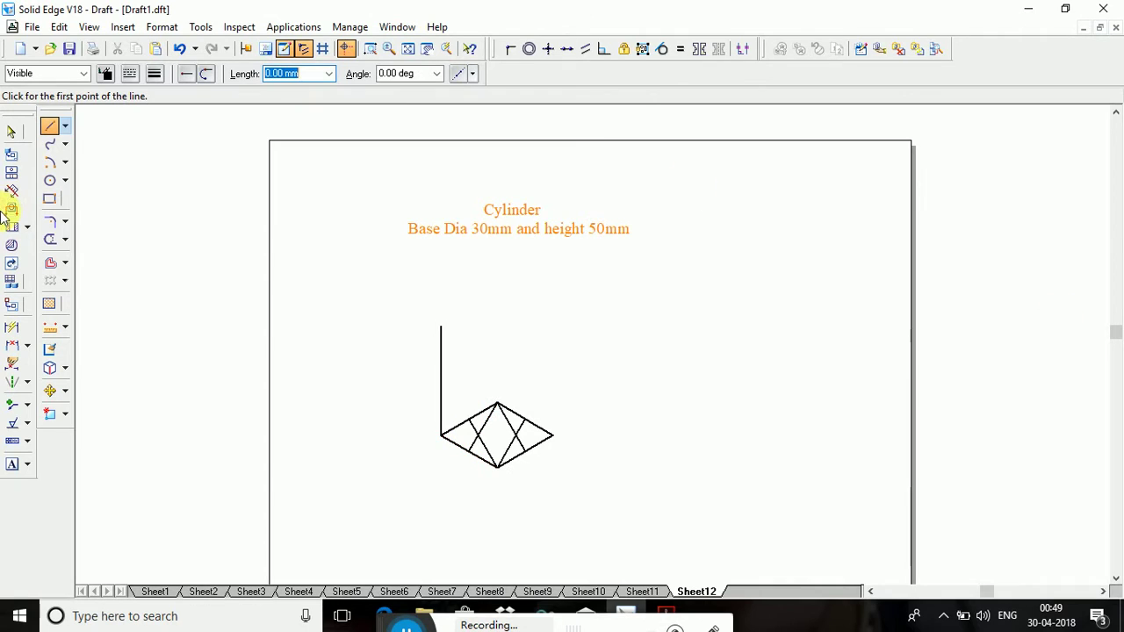
Draw two large arcs centred on the rhombus's lowest and uppermost vertices, each joining the midpoints of the two opposite edges.
left_click(369, 49)
left_click(427, 276)
left_click(659, 512)
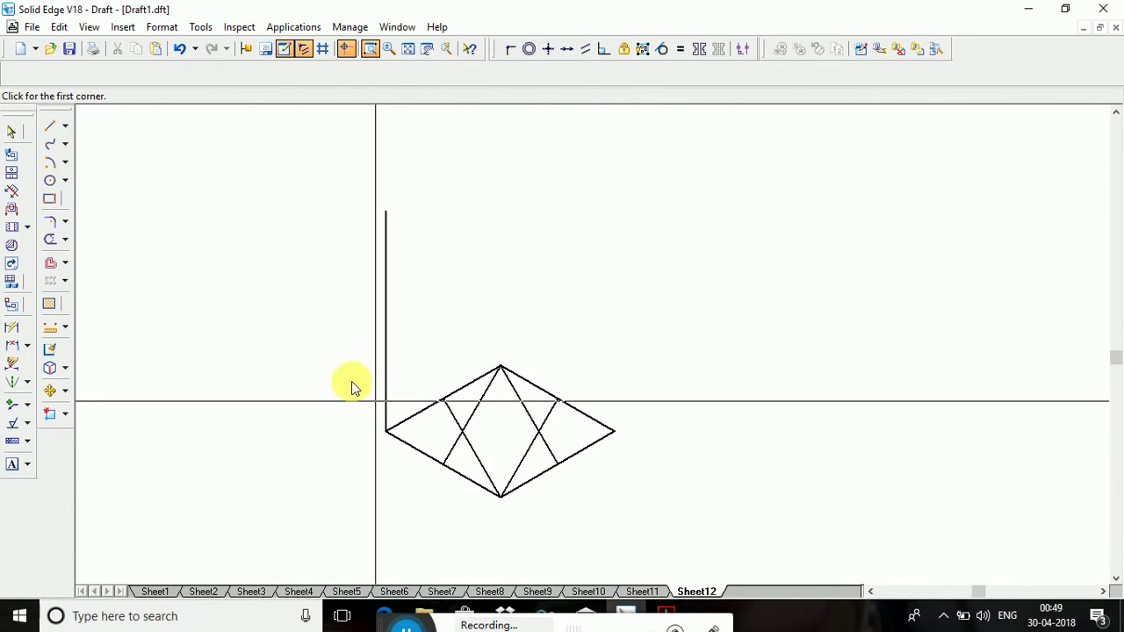
left_click(279, 291)
left_click(773, 553)
key("Escape")
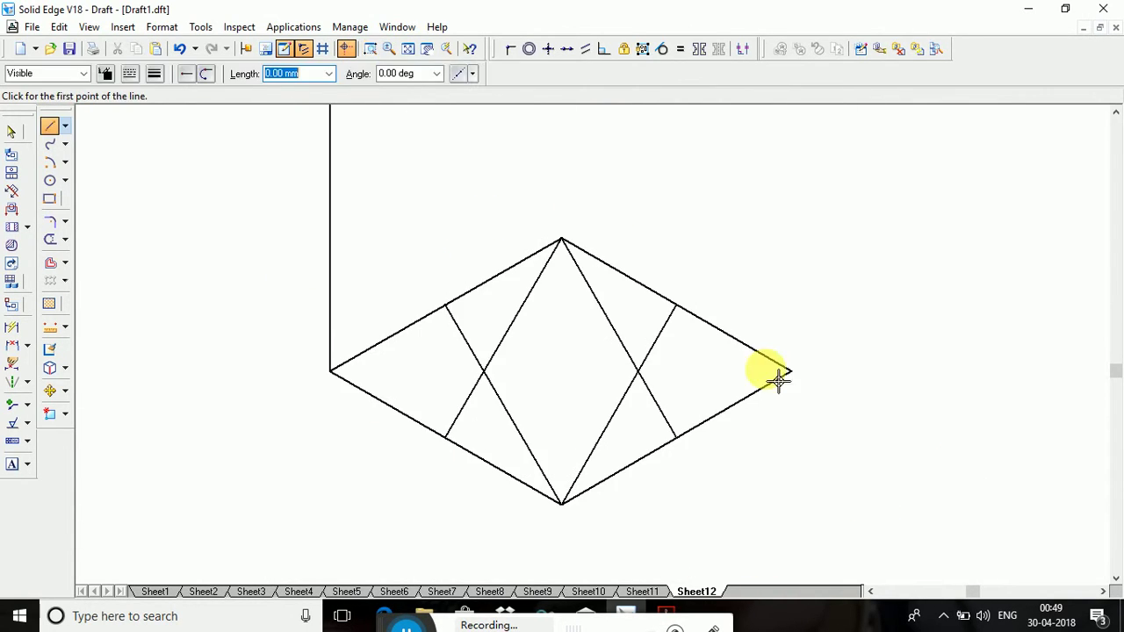
left_click(50, 164)
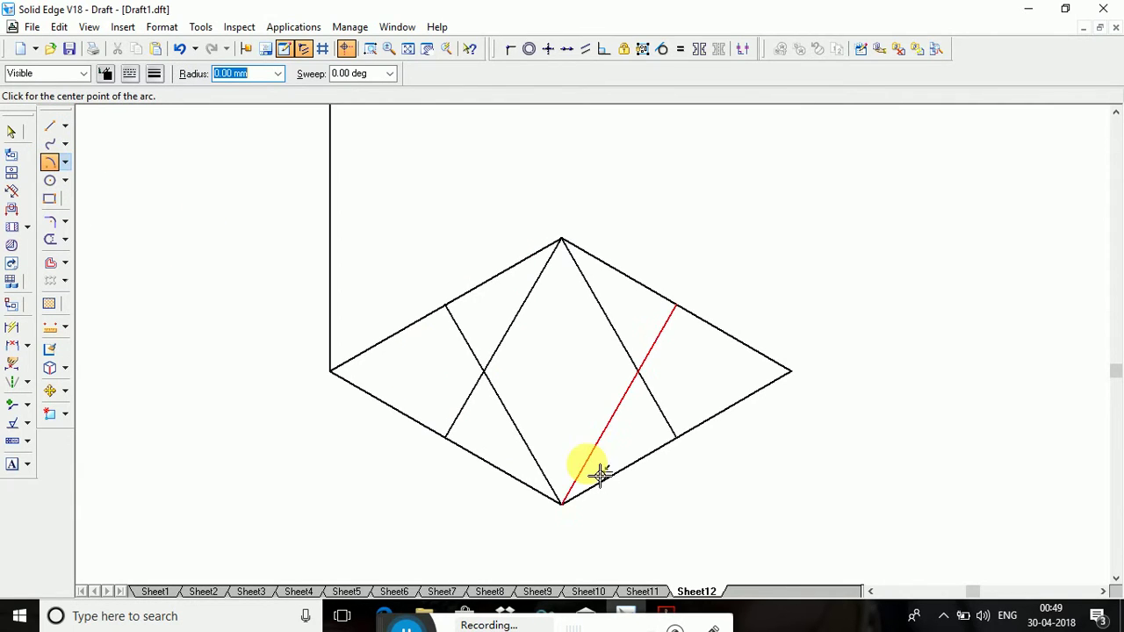
left_click(576, 513)
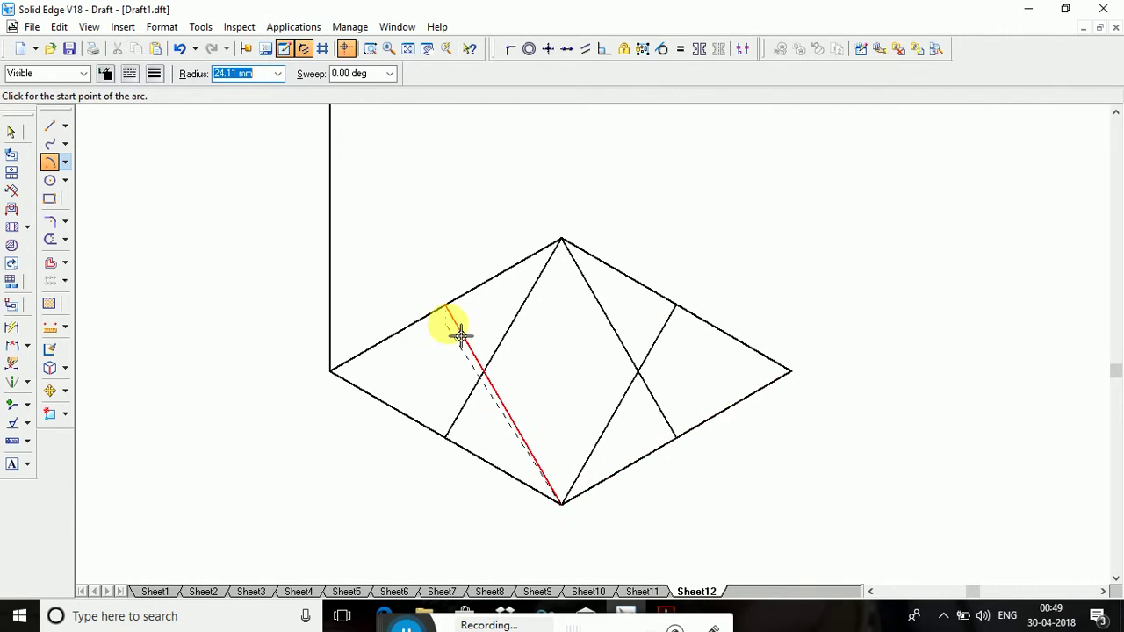
left_click(449, 307)
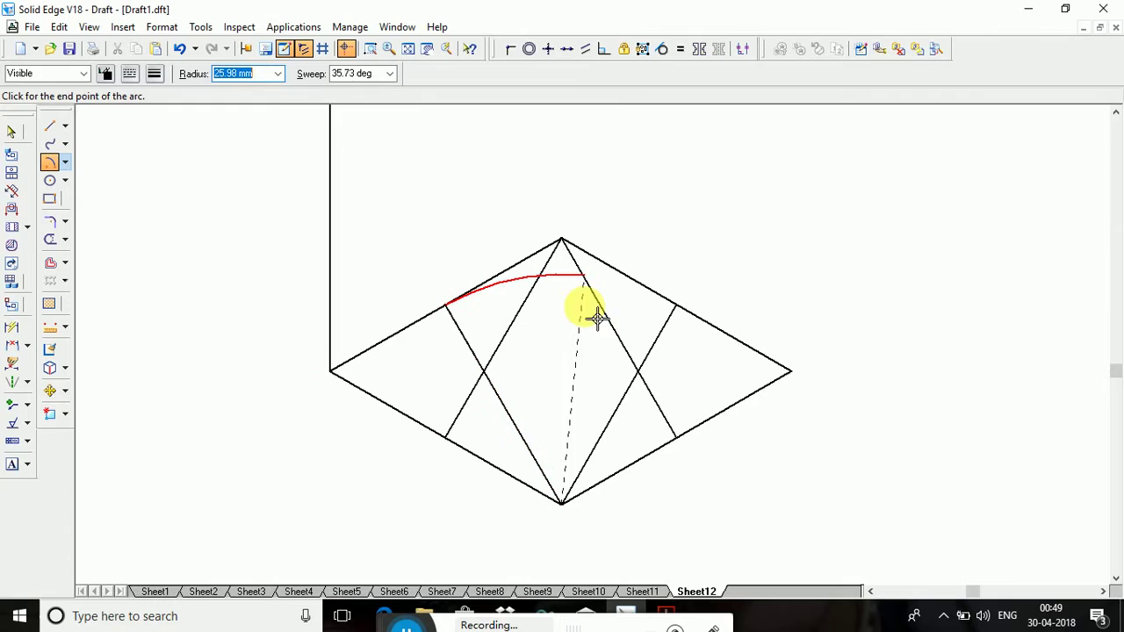
left_click(683, 321)
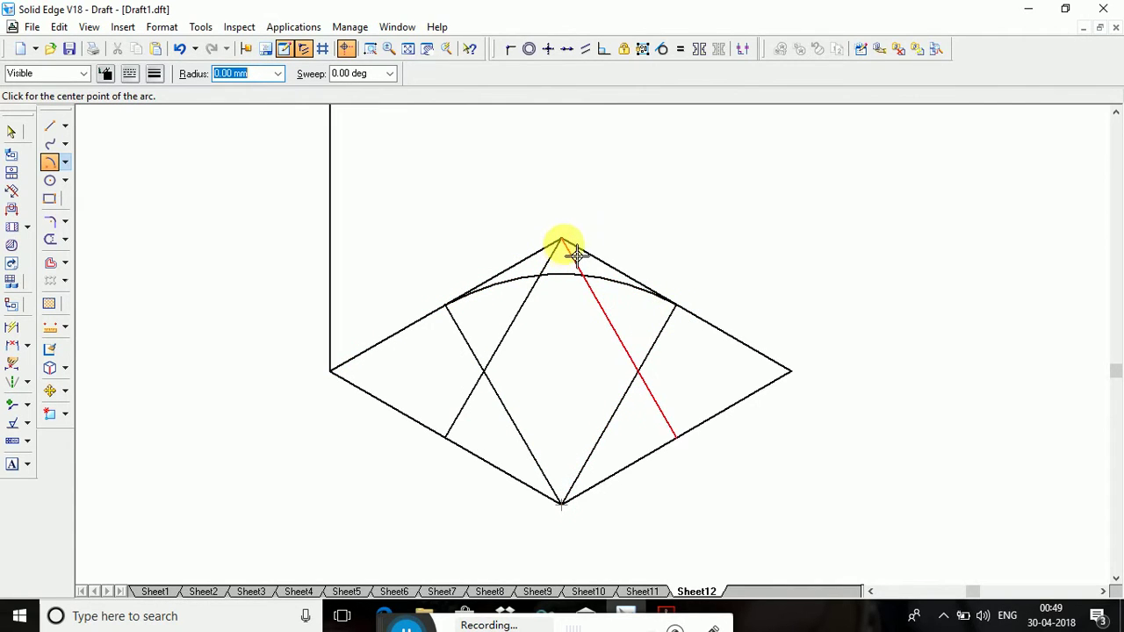
left_click(571, 244)
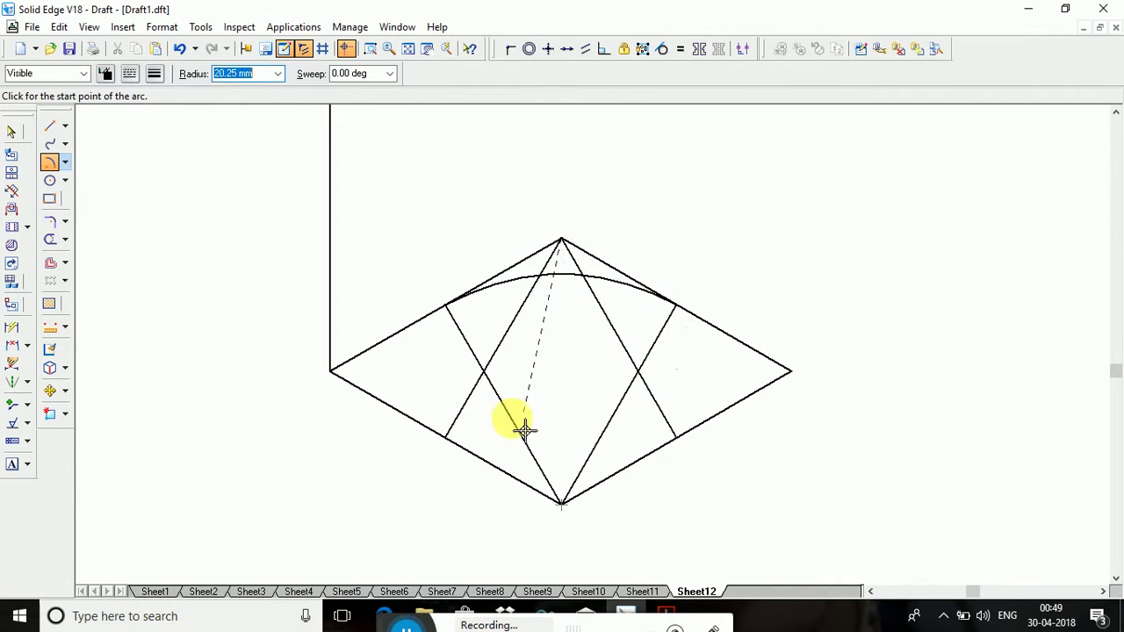
left_click(450, 439)
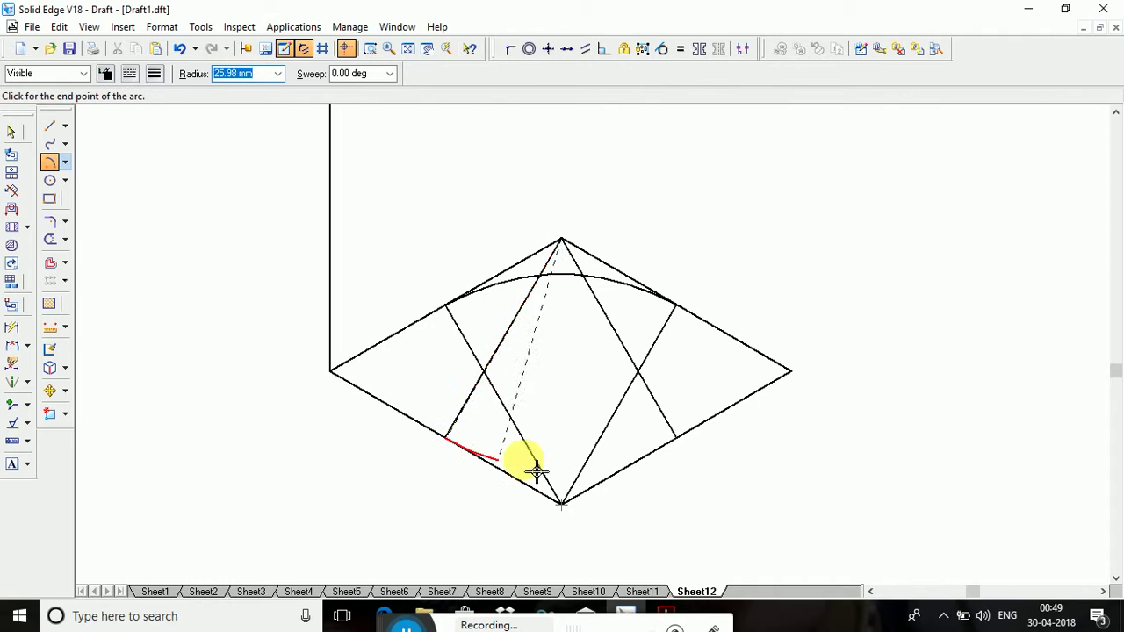
left_click(685, 441)
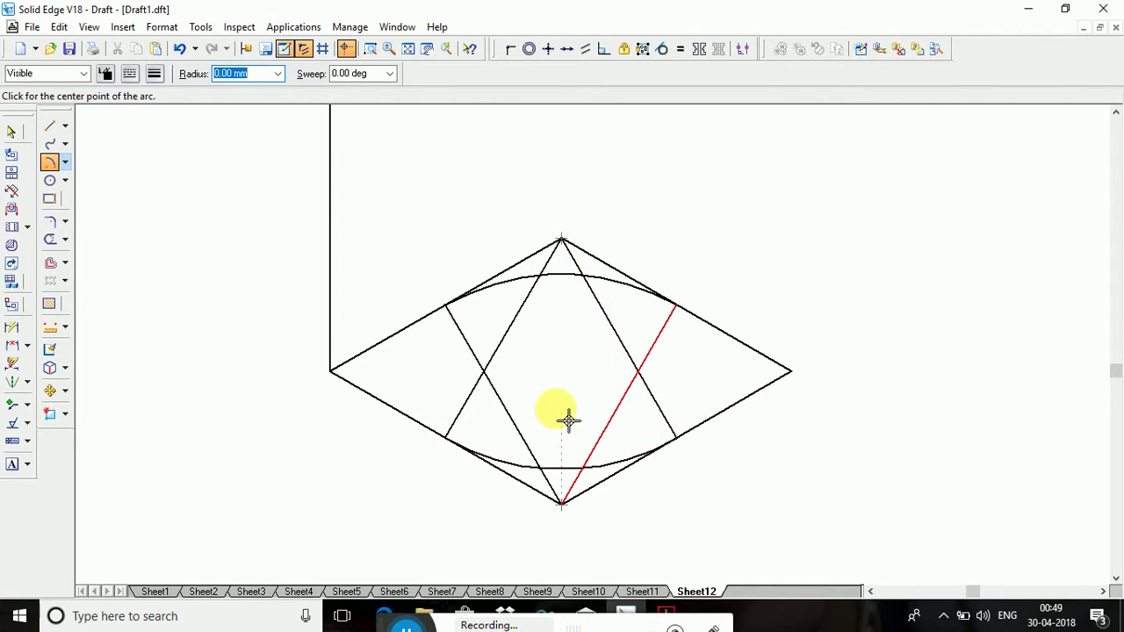
Close the isometric circle with two small end arcs centred on the construction-line intersections, joining the edge midpoints on each side.
left_click(486, 372)
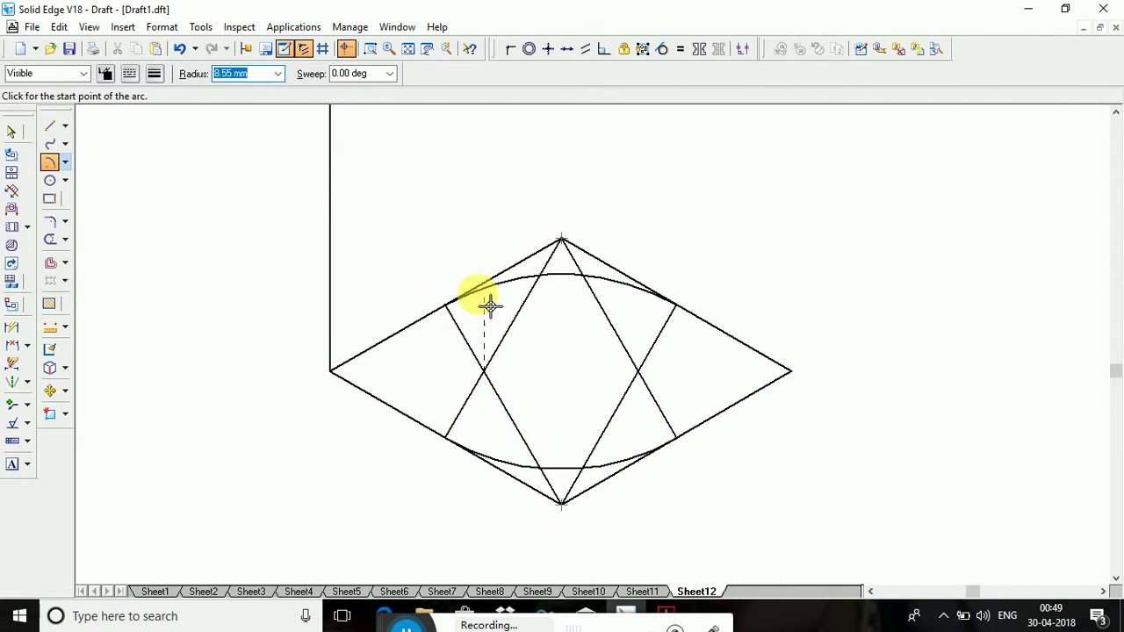
left_click(446, 307)
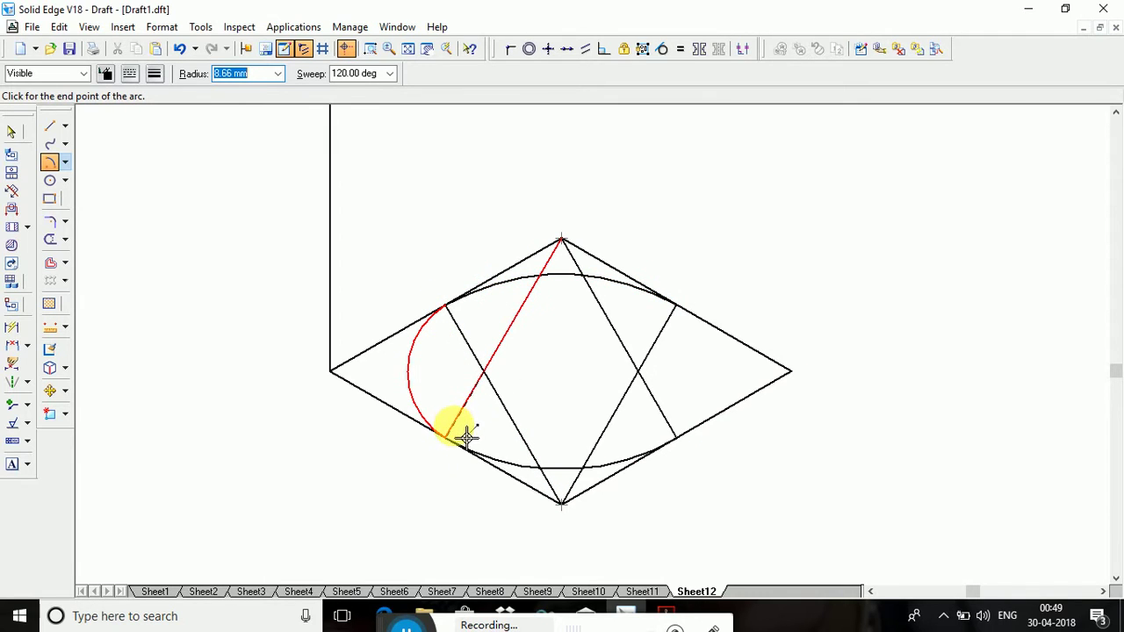
left_click(455, 437)
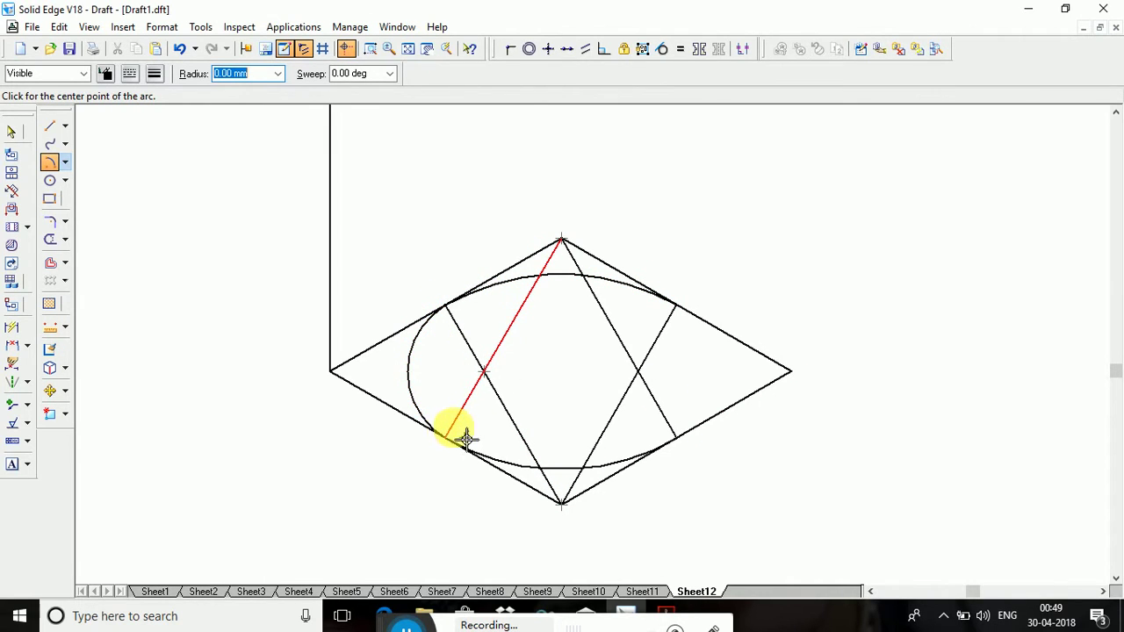
left_click(649, 377)
left_click(677, 436)
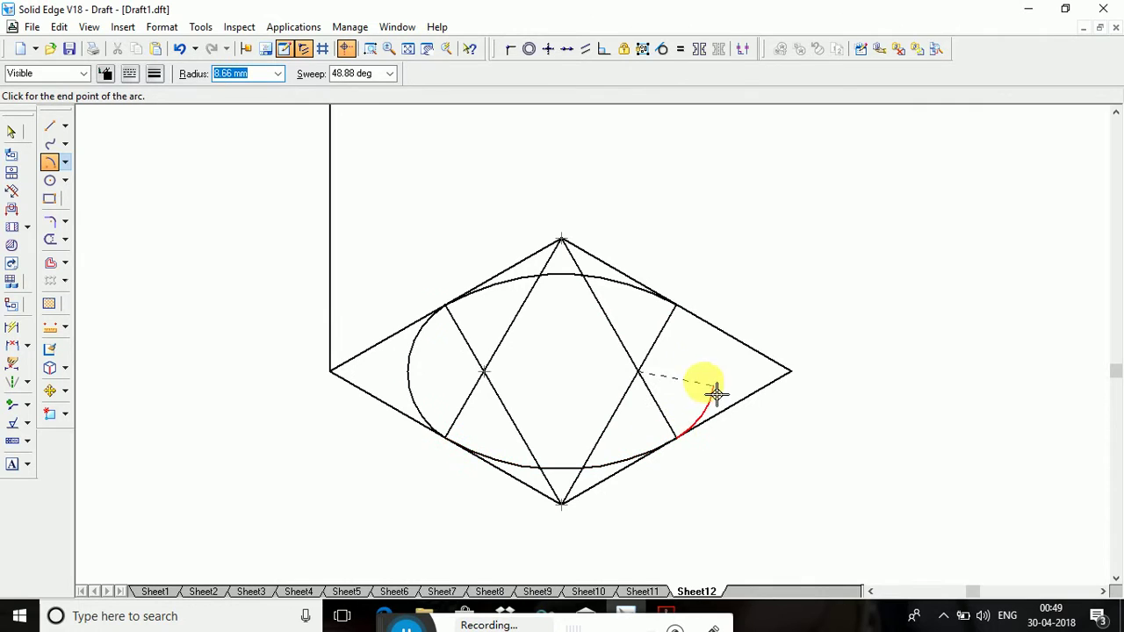
left_click(686, 328)
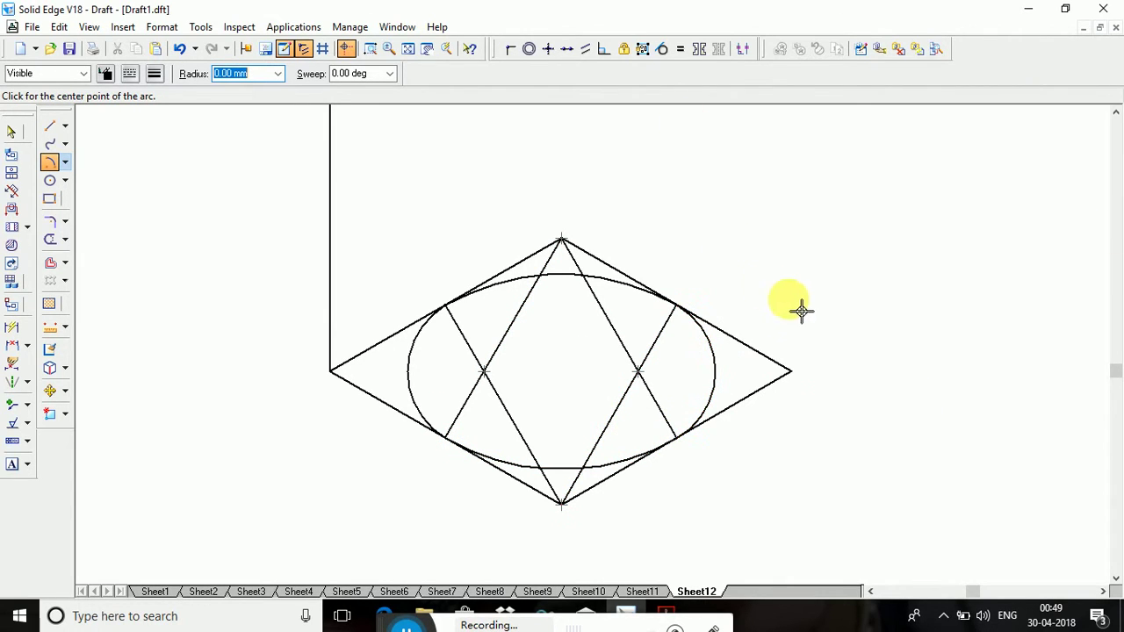
Copy the rhombus with its arcs and construction lines from the vertical line's lower end to its upper end.
left_click(408, 50)
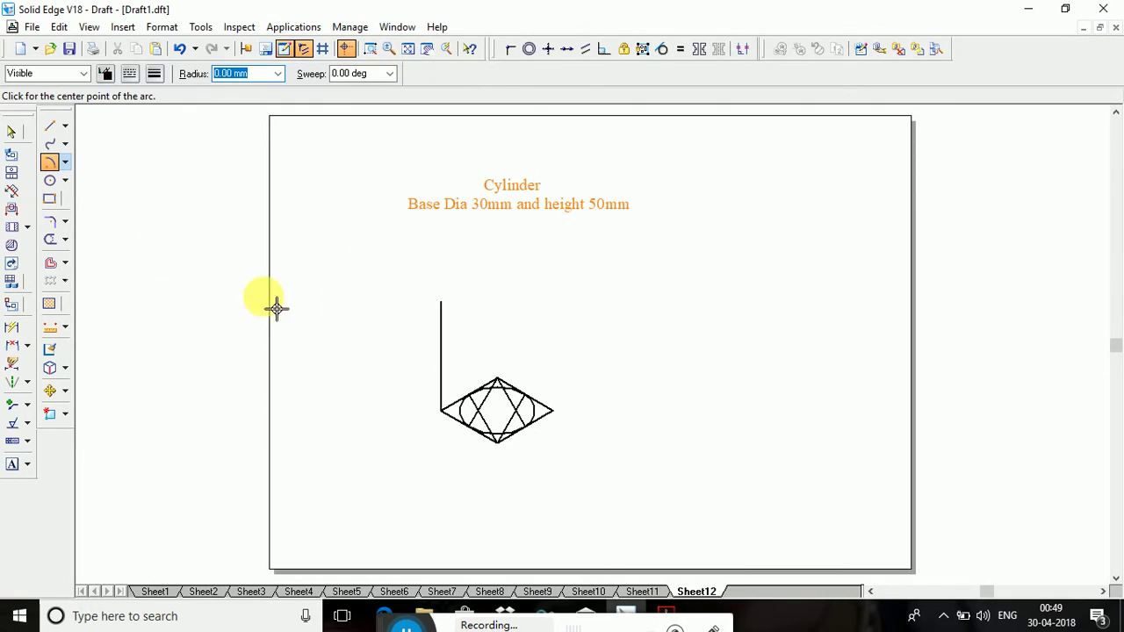
left_click(12, 133)
left_click_drag(410, 354, 665, 482)
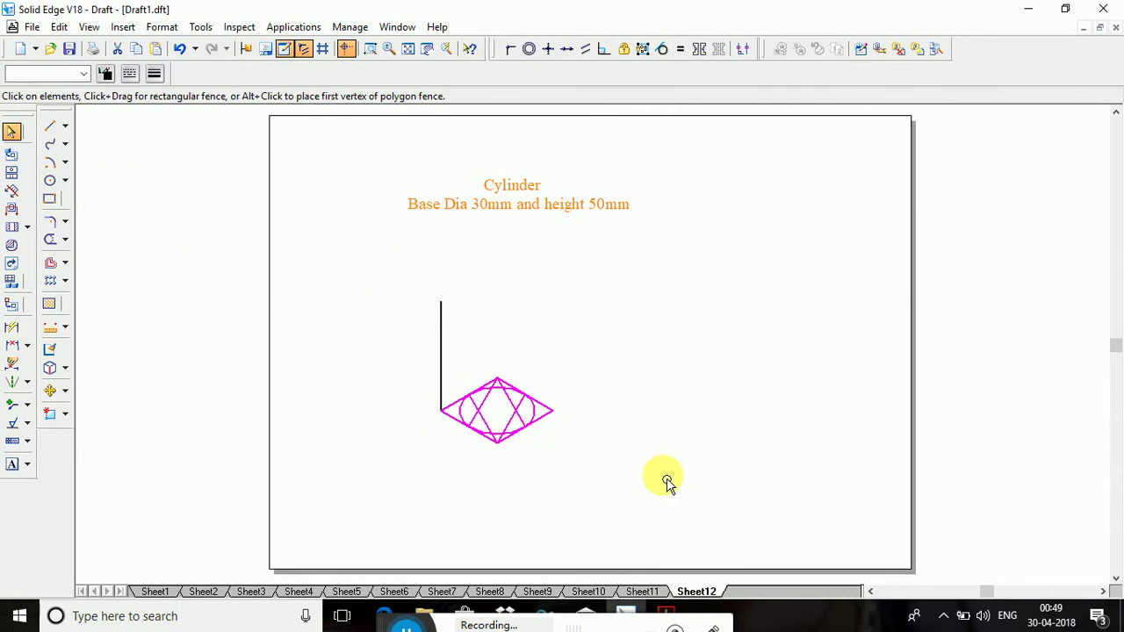
left_click(48, 393)
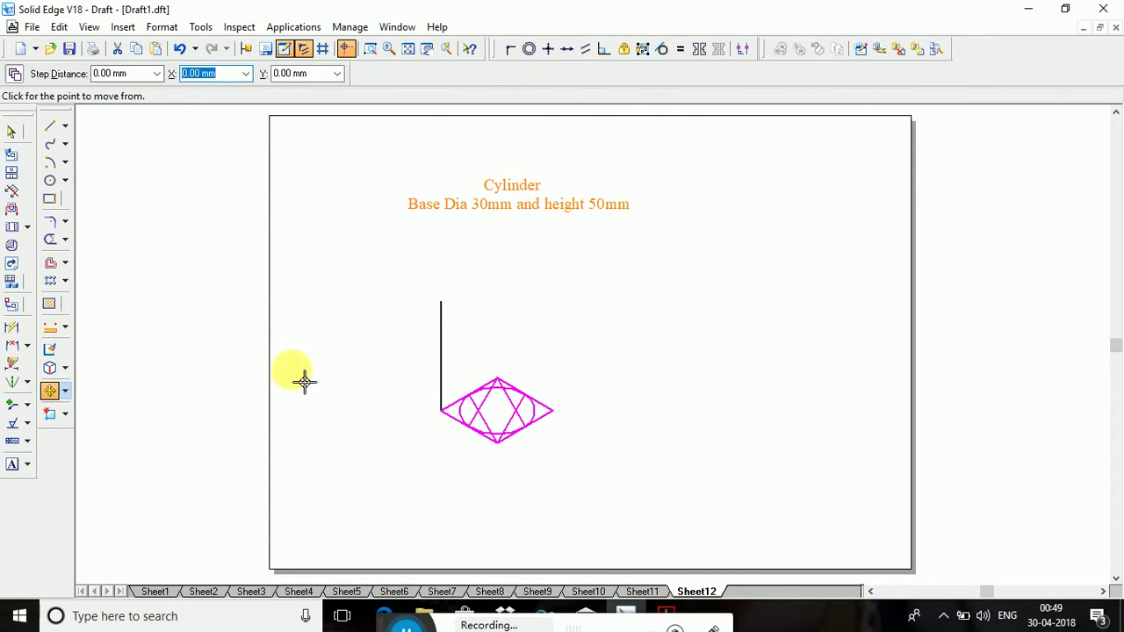
left_click(441, 410)
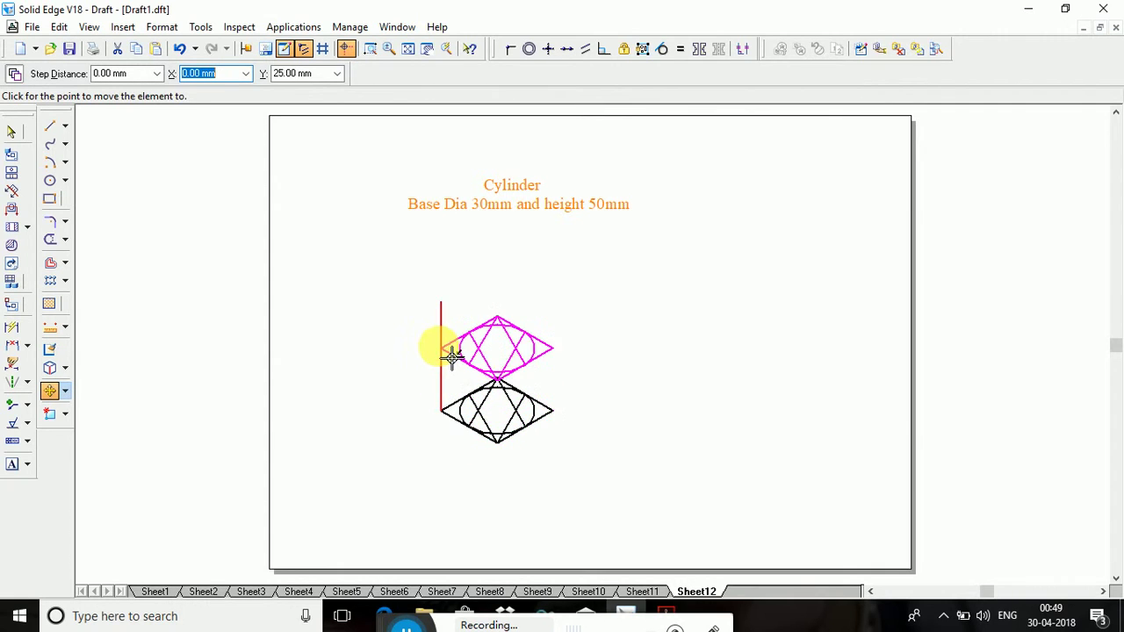
left_click(441, 302)
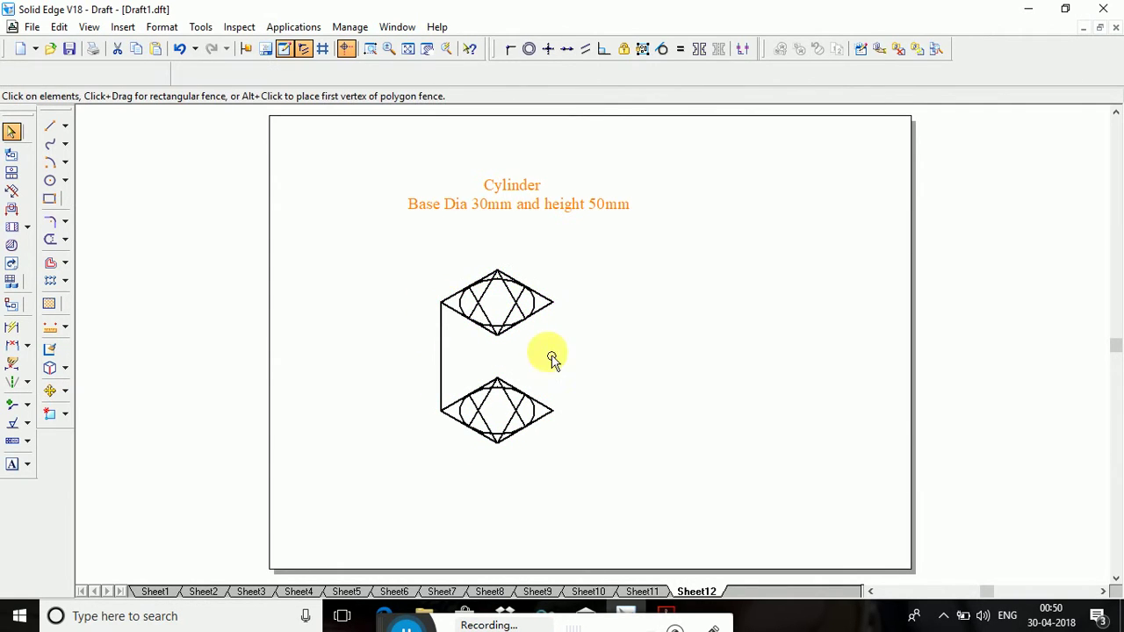
left_click(735, 396)
Delete the 50 mm vertical line and the rhombus edges around the upper ellipse.
left_click(446, 351)
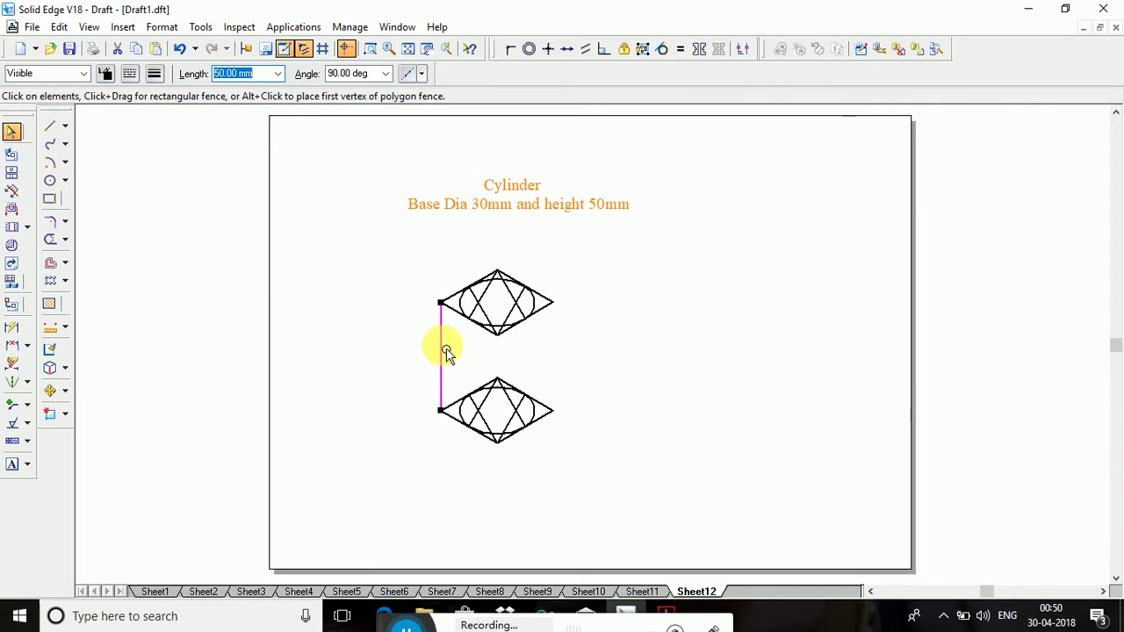
key("Delete")
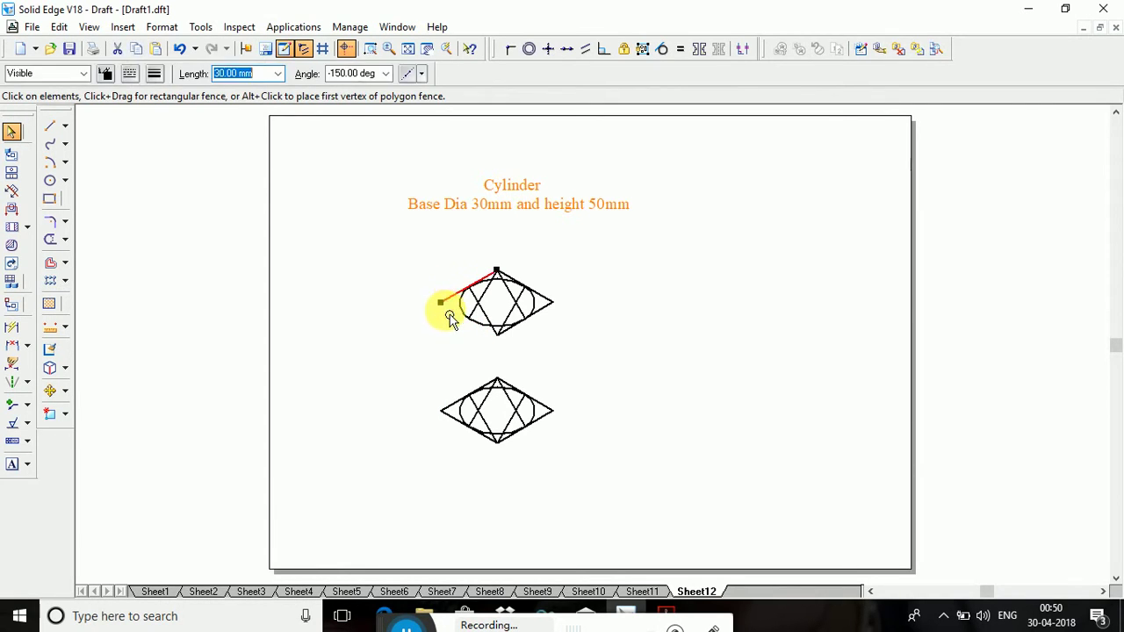
left_click(546, 316)
key("Delete")
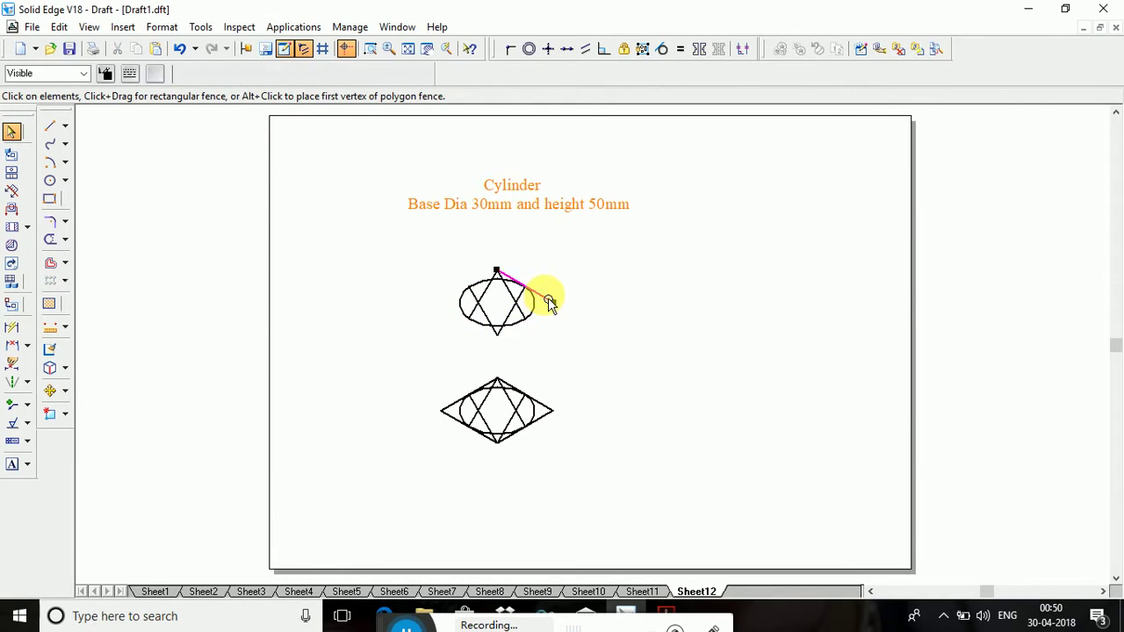
left_click(546, 303)
key("Delete")
Delete the four crossing construction lines inside the upper ellipse.
left_click(520, 315)
key("Delete")
left_click(518, 321)
key("Delete")
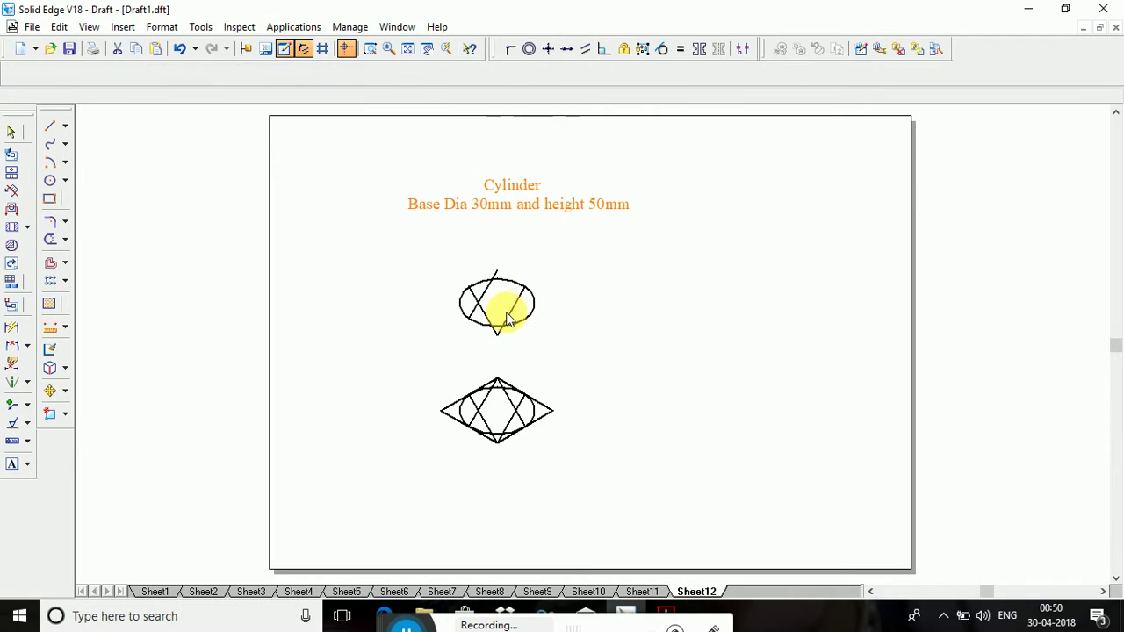
left_click(485, 313)
key("Delete")
left_click(489, 309)
key("Delete")
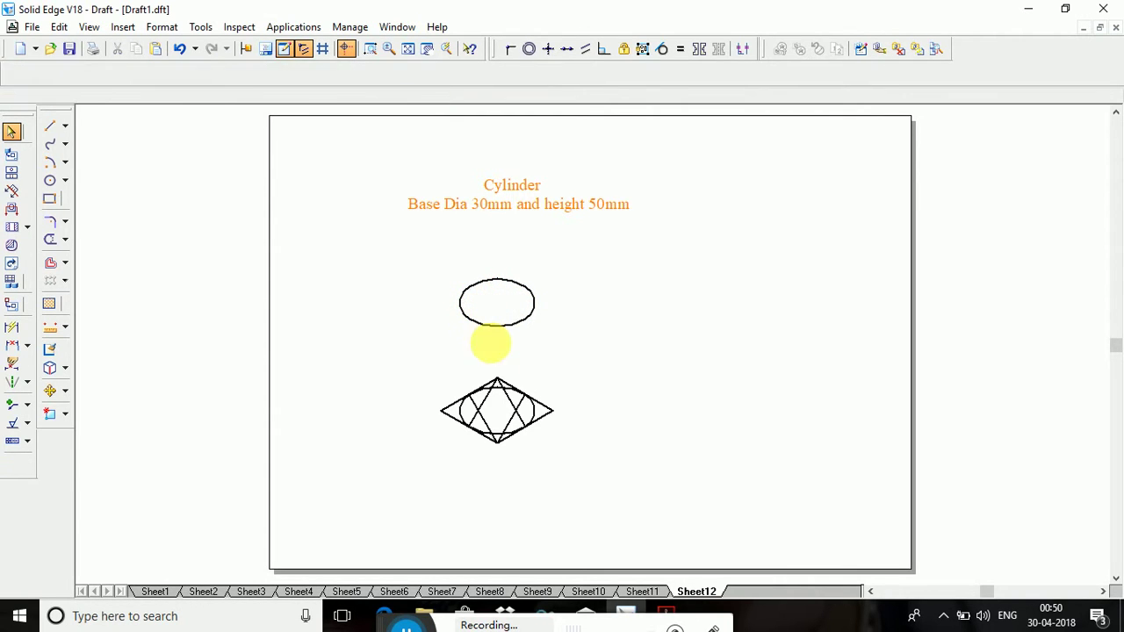
Delete the crossing construction lines inside the lower ellipse.
left_click(481, 422)
key("Delete")
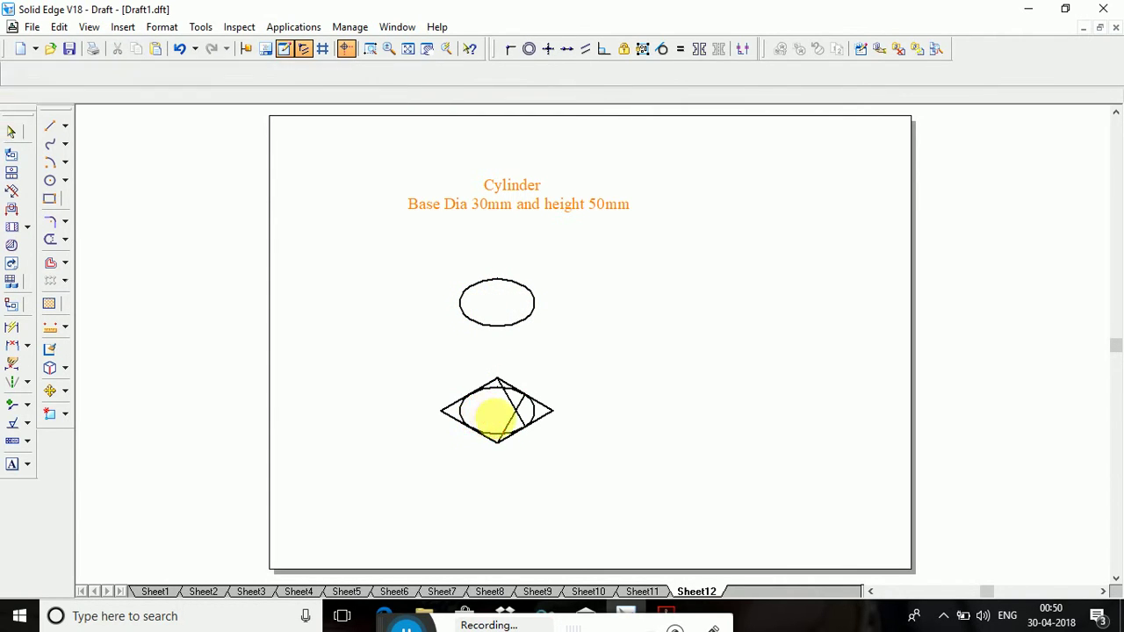
left_click(497, 413)
key("Delete")
left_click(518, 414)
key("Delete")
Delete the four rhombus edges surrounding the lower ellipse.
left_click(545, 416)
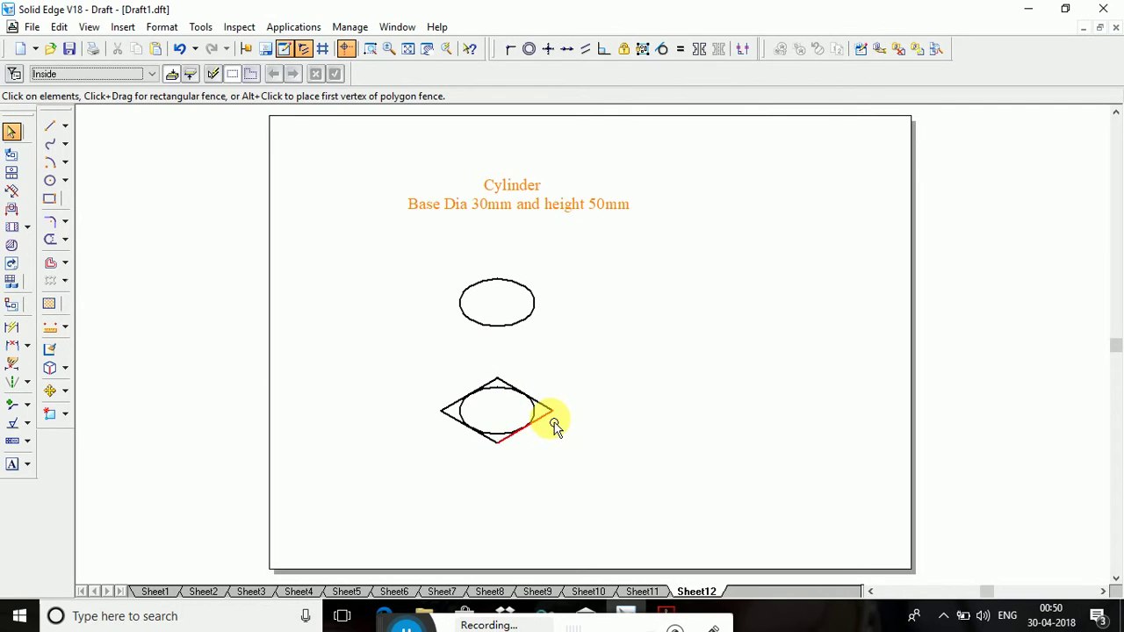
key("Delete")
left_click(544, 405)
key("Delete")
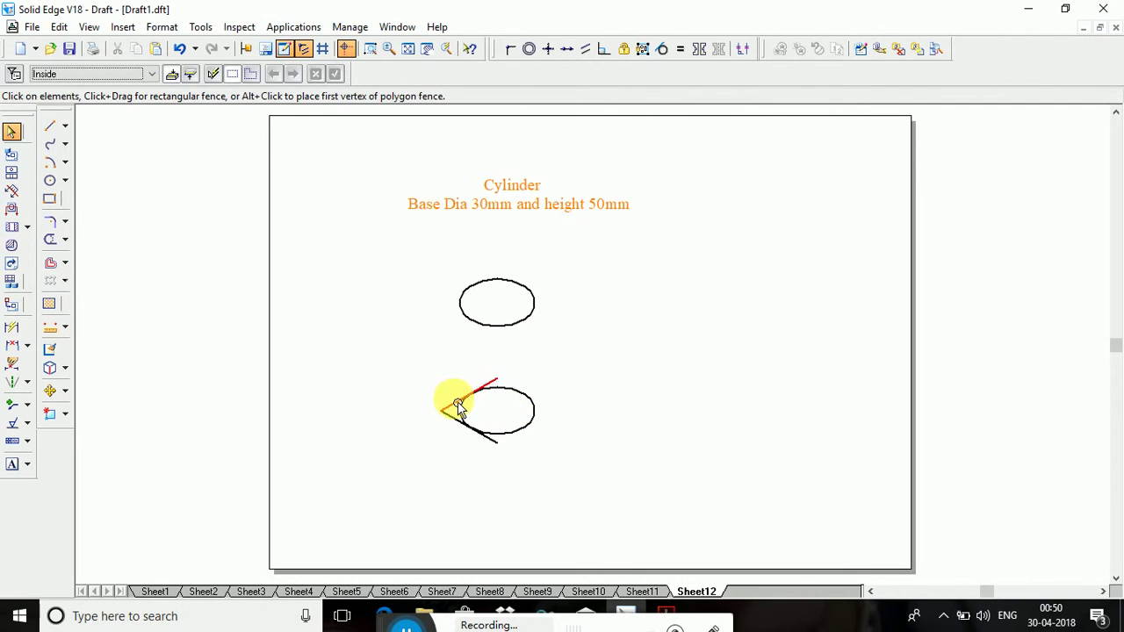
left_click(458, 407)
key("Delete")
left_click(453, 417)
key("Delete")
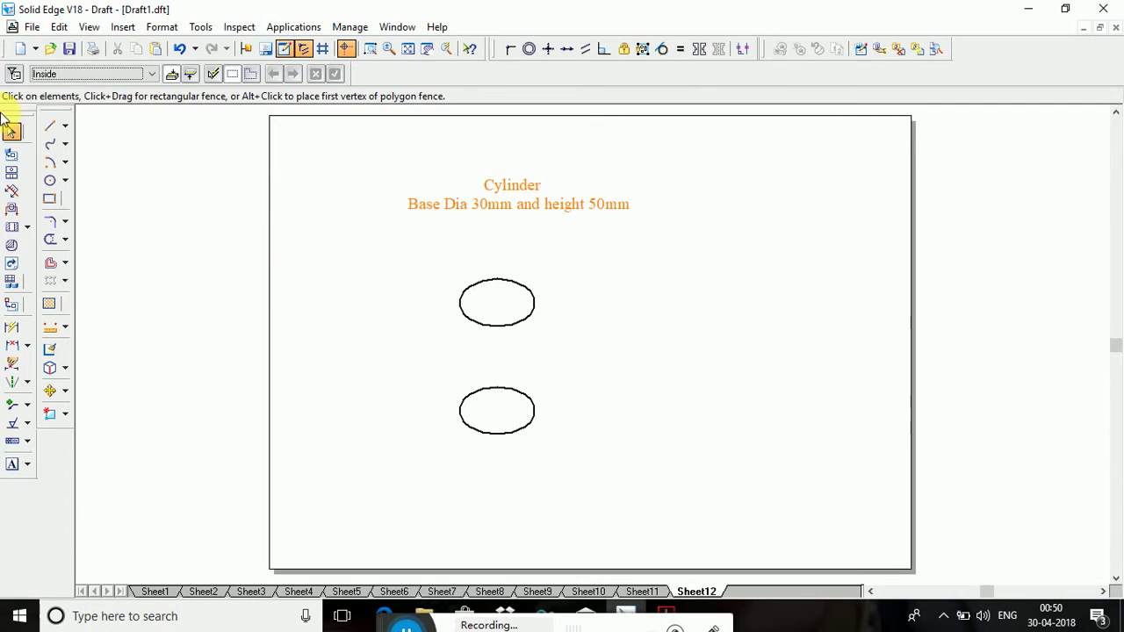
Draw vertical side lines from the lower ellipse's left and right extremes to the upper ellipse, extending the left line past it.
left_click(49, 129)
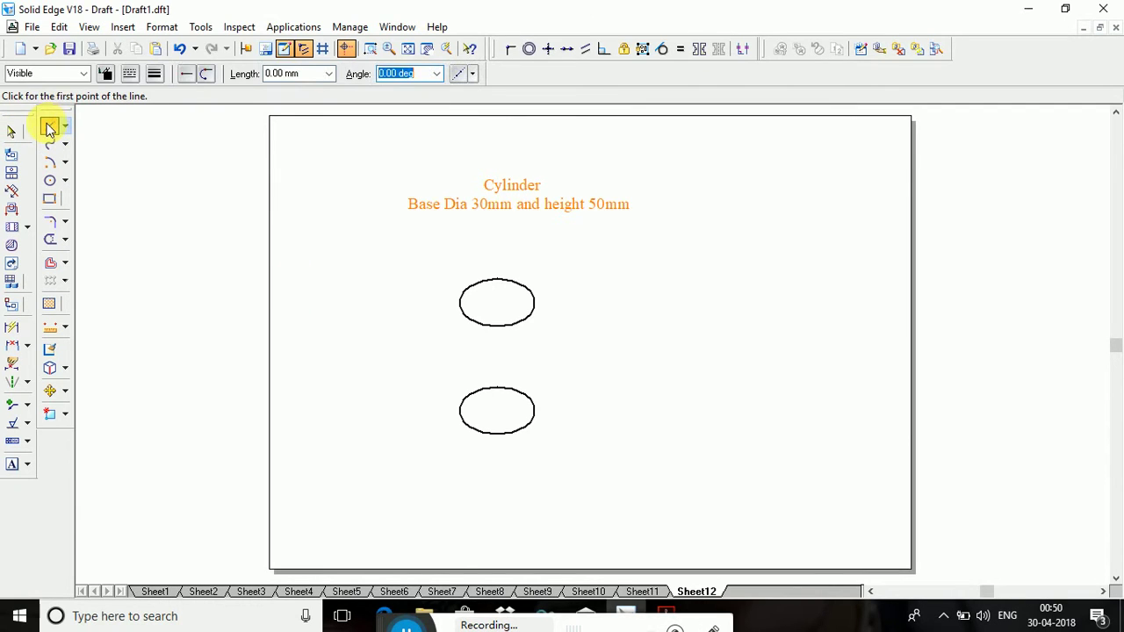
left_click(461, 413)
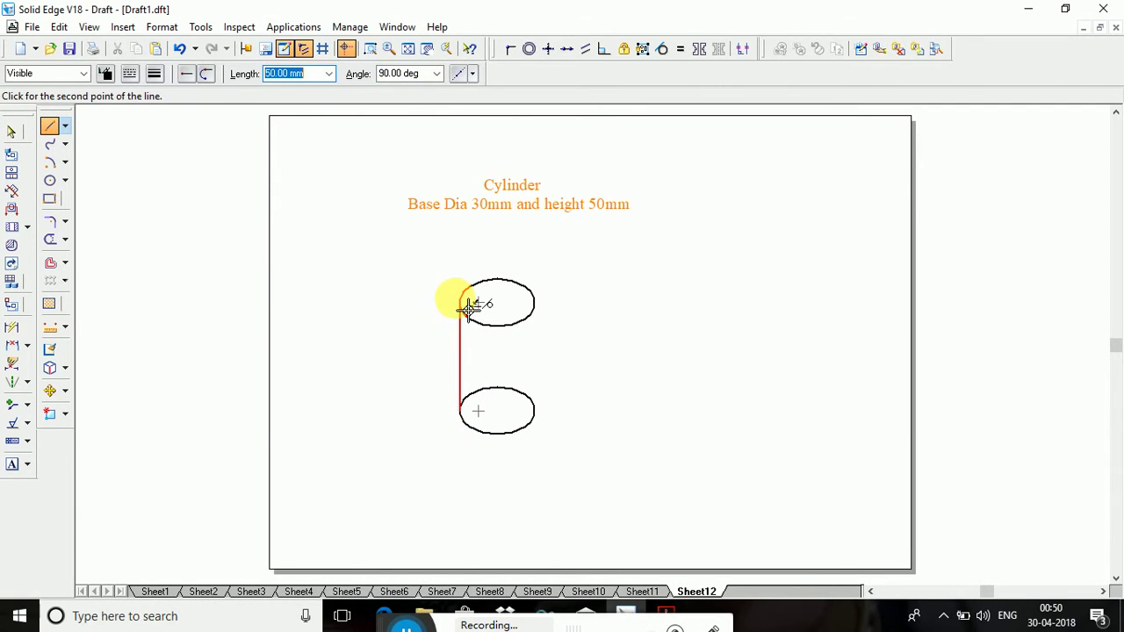
right_click(468, 306)
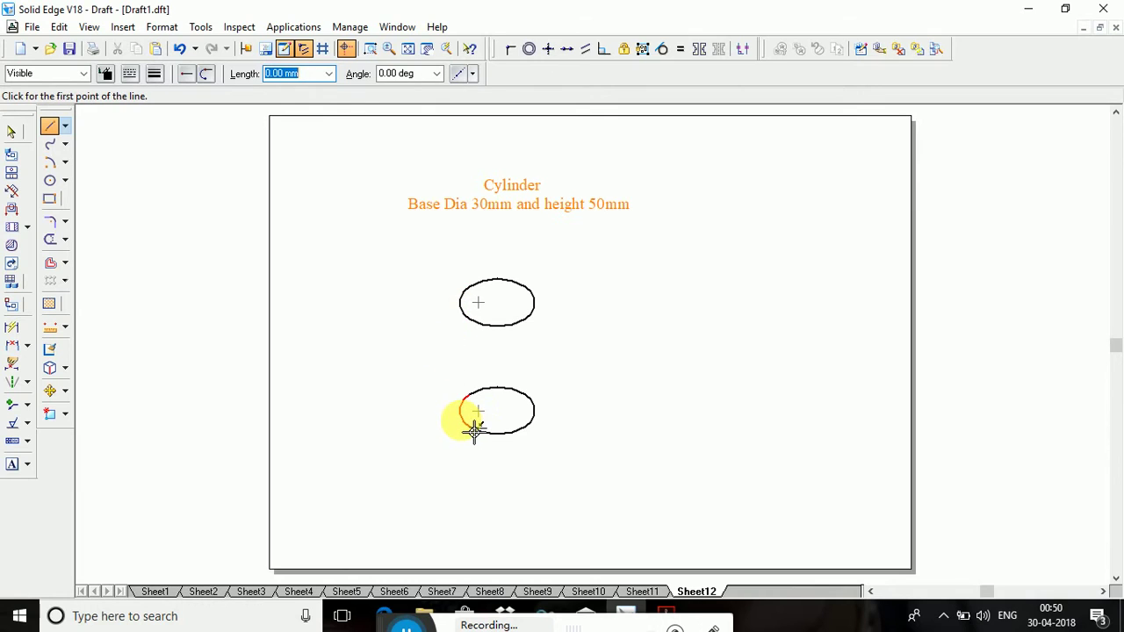
left_click(461, 412)
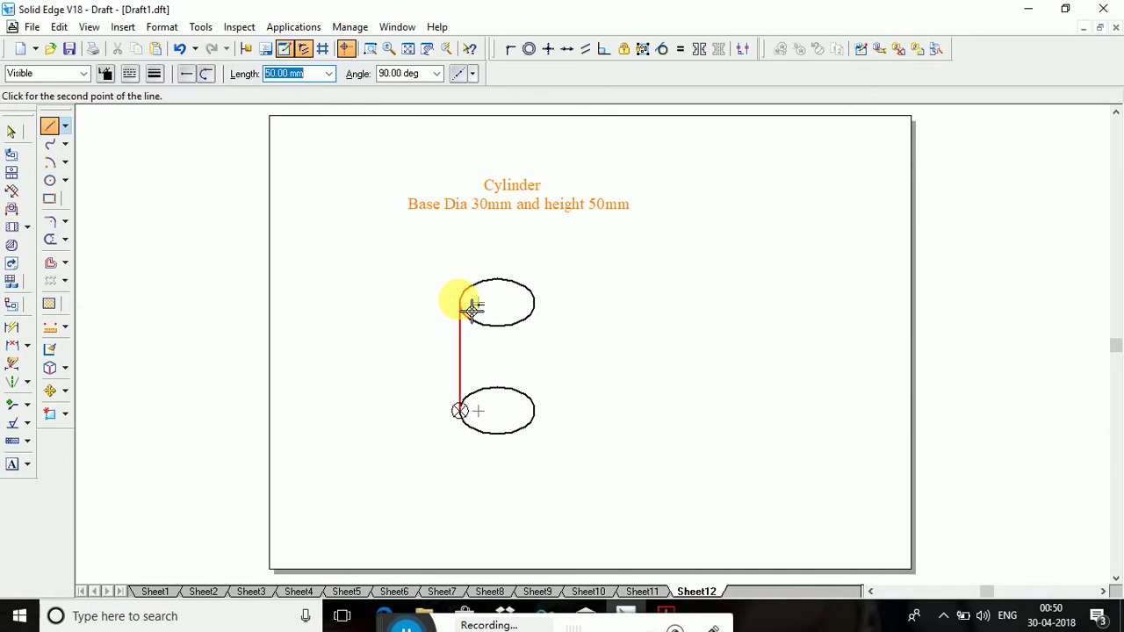
left_click(459, 264)
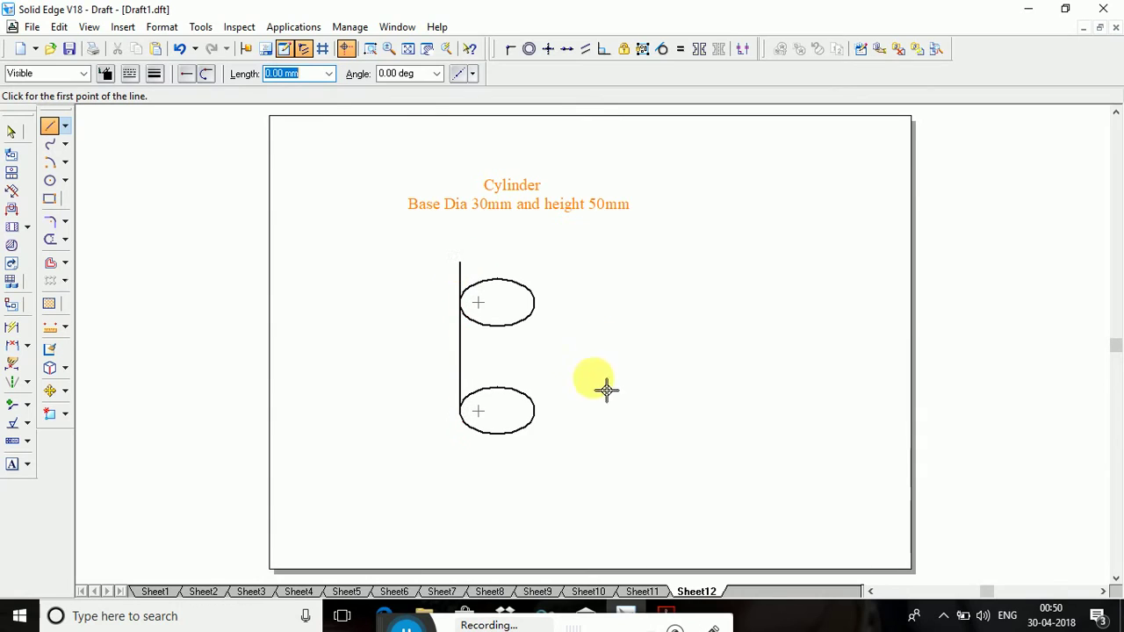
left_click(545, 423)
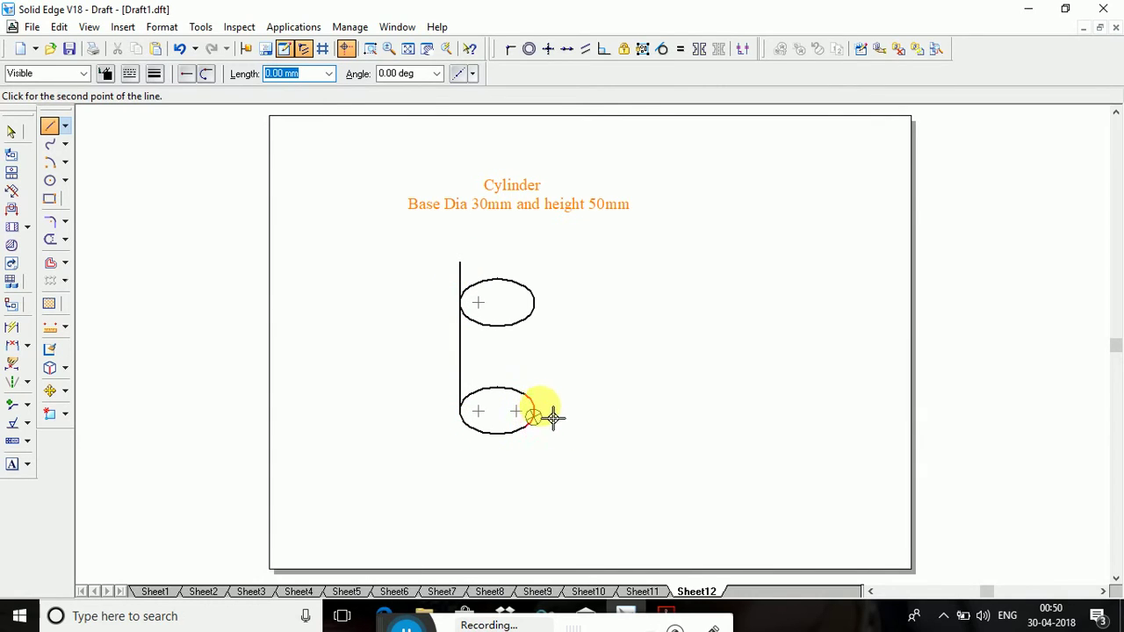
left_click(550, 307)
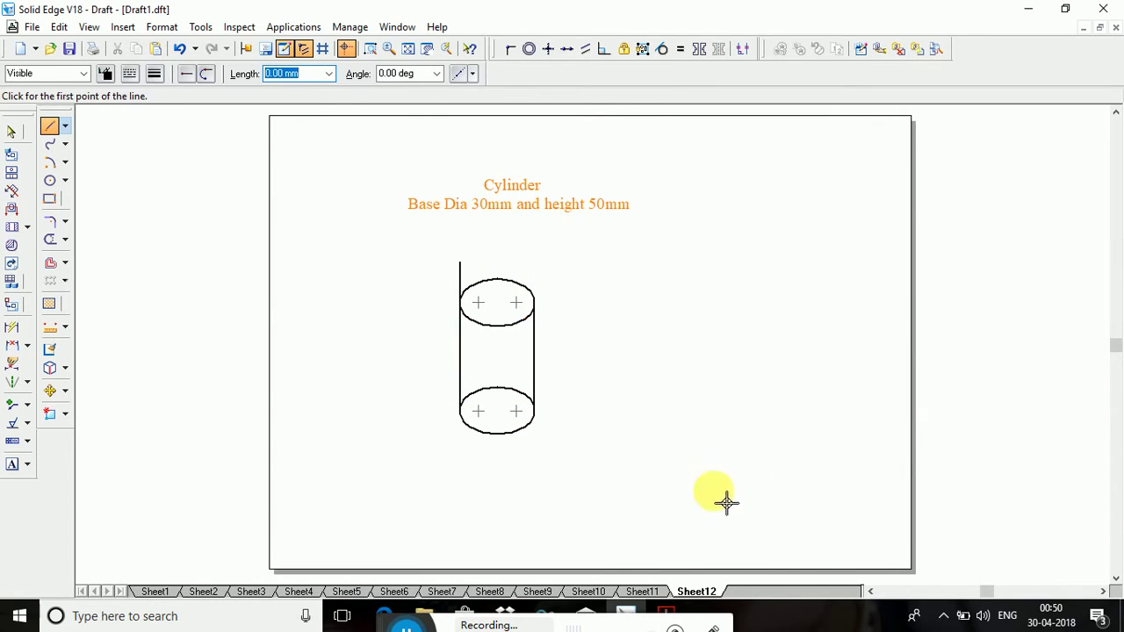
Try trimming the left line's overhang, the upper ellipse's front arcs and the lower ellipse's rear arcs, and undo these trims.
left_click(53, 248)
left_click(463, 270)
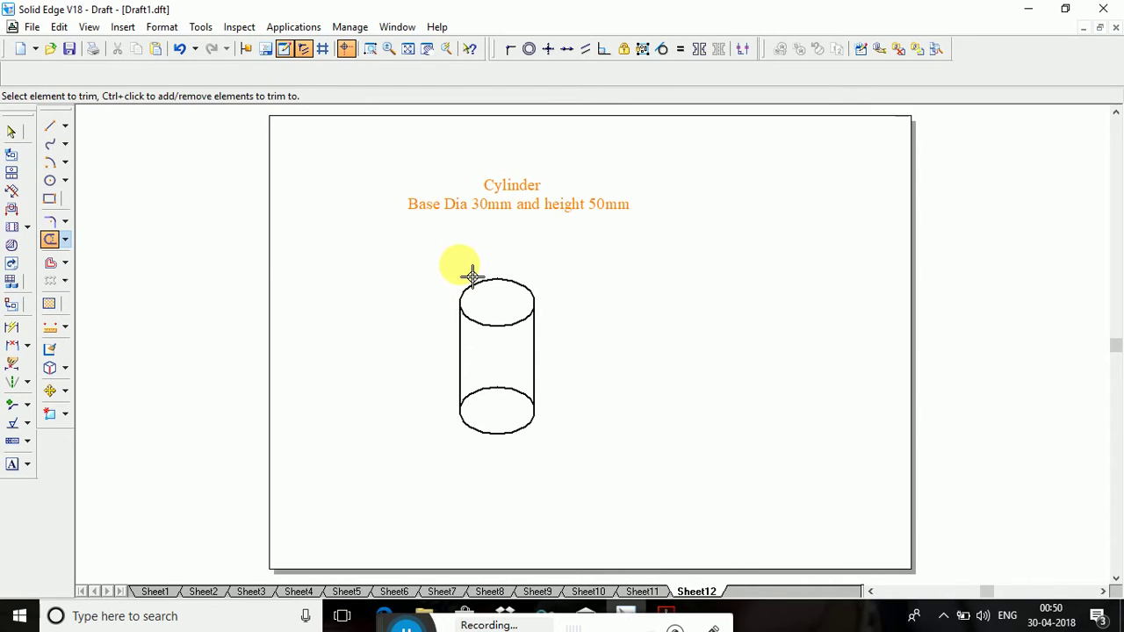
left_click(506, 330)
left_click(489, 397)
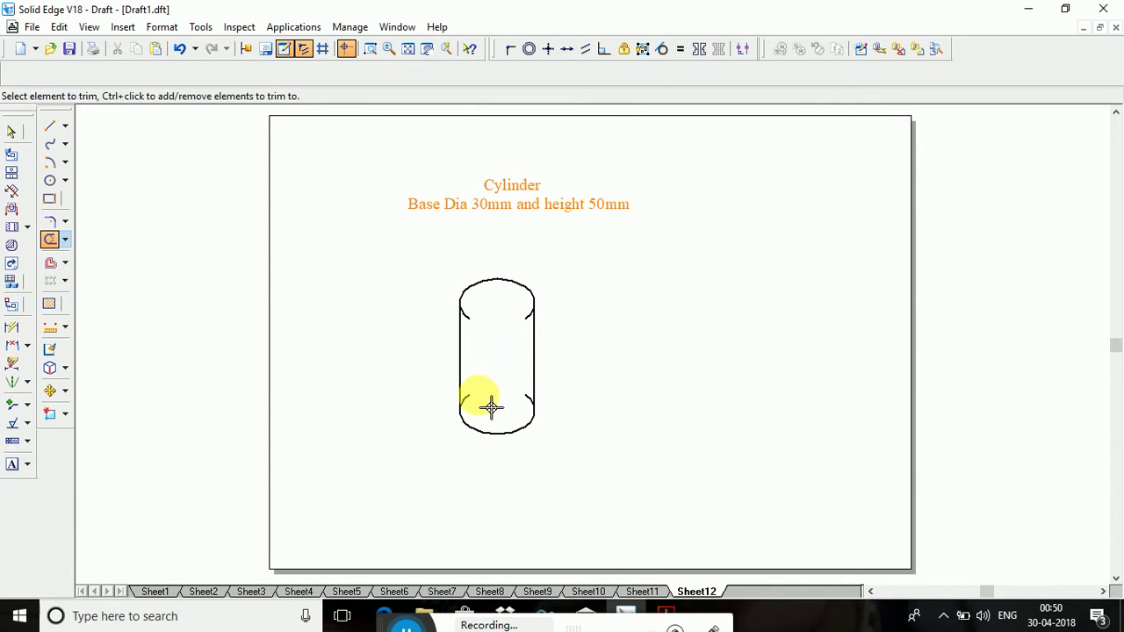
left_click(480, 329)
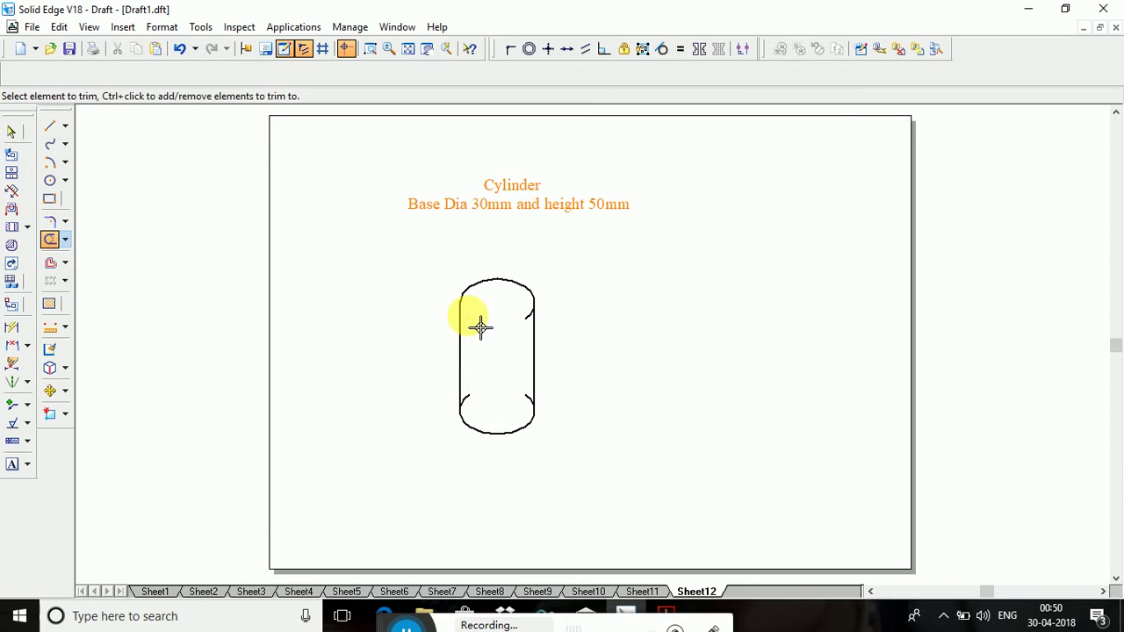
left_click(543, 330)
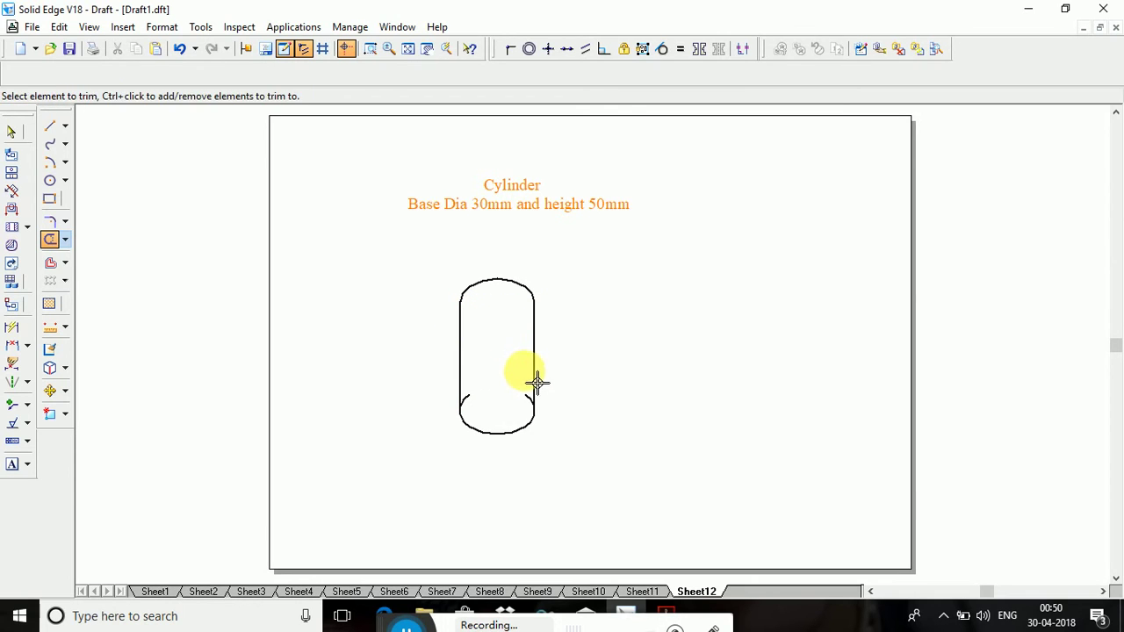
left_click(531, 402)
left_click(479, 408)
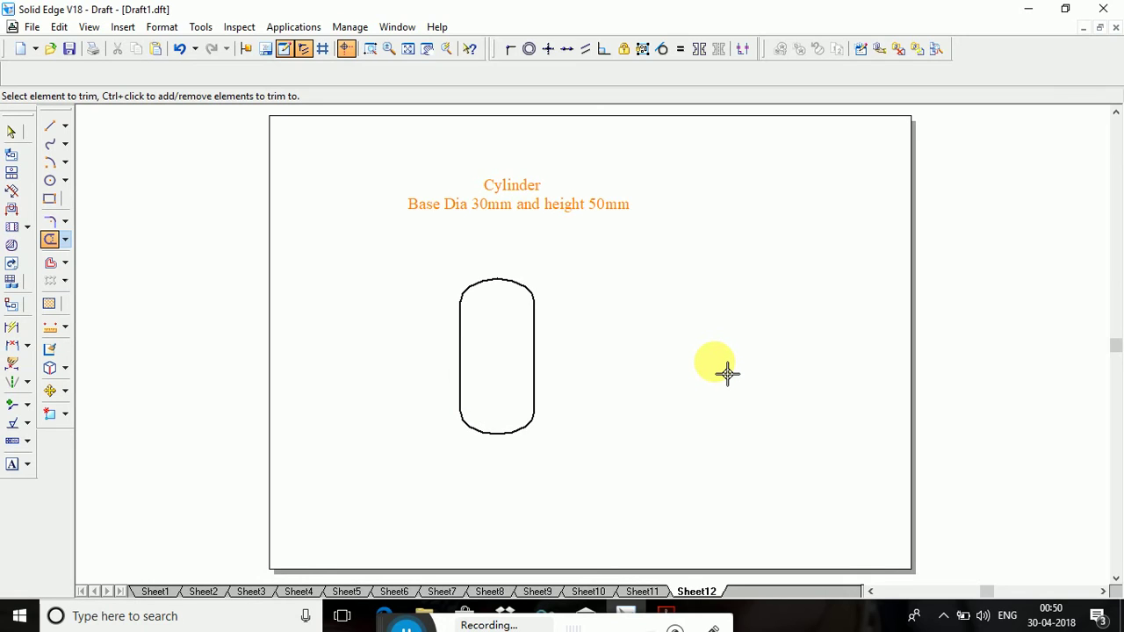
key("Escape")
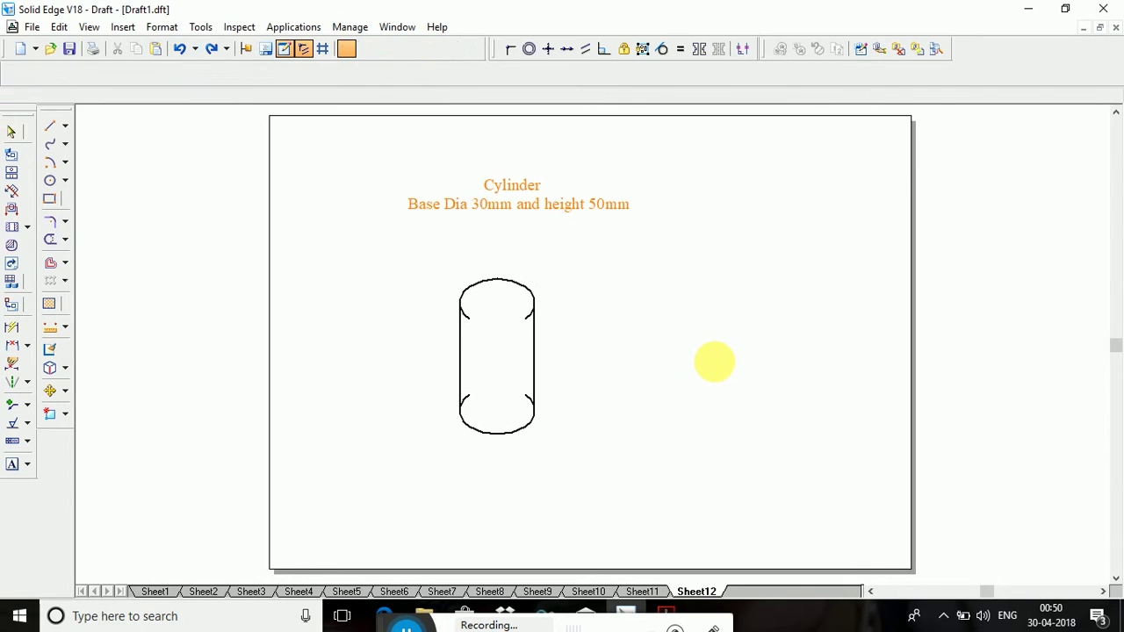
Trim the left line's overhang above the upper ellipse and the hidden rear arcs of the lower ellipse.
left_click(50, 238)
left_click(462, 270)
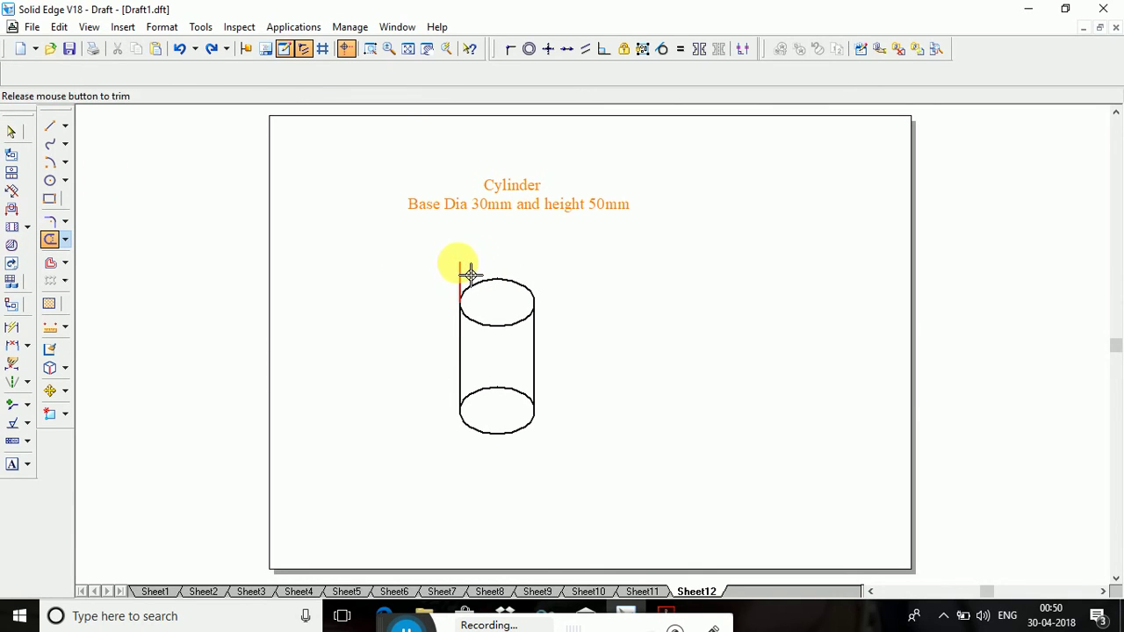
left_click(515, 397)
left_click(532, 399)
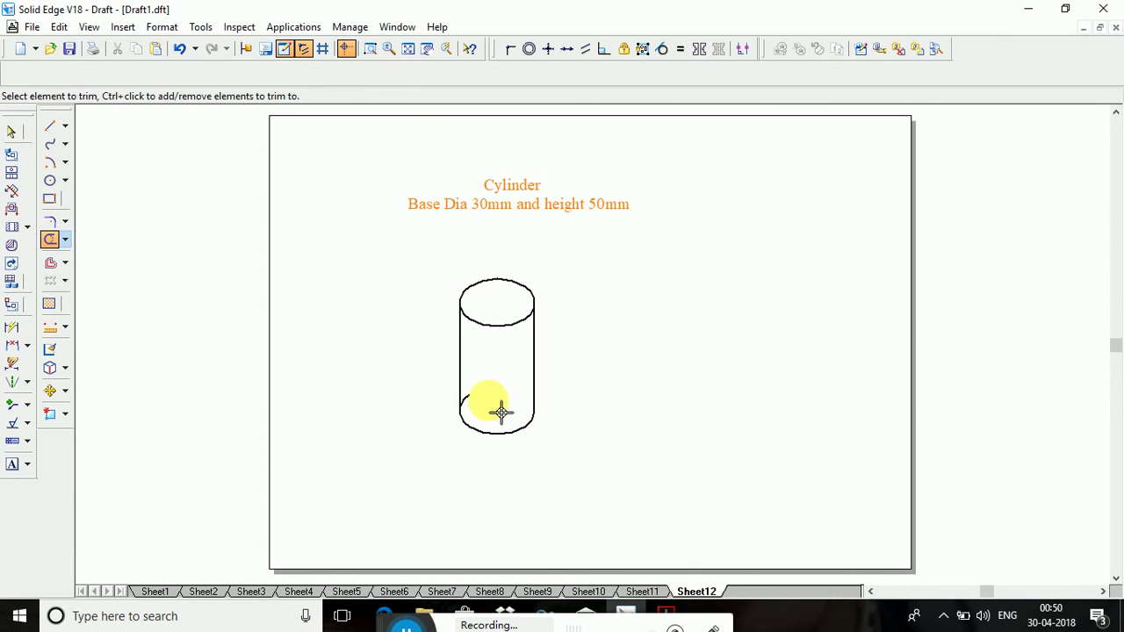
left_click(478, 404)
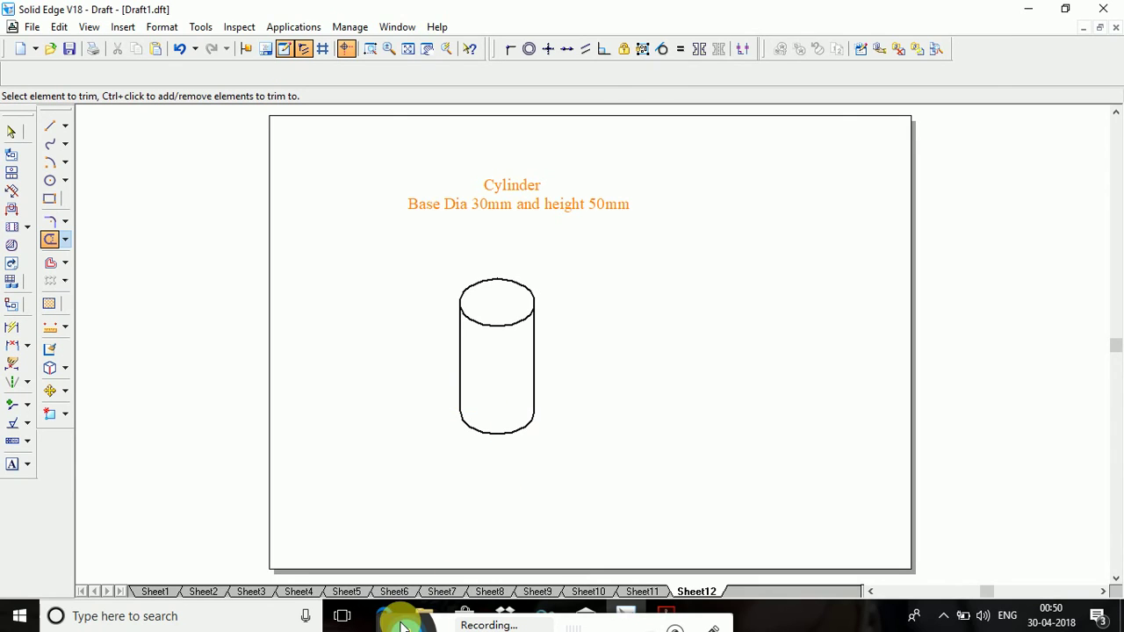